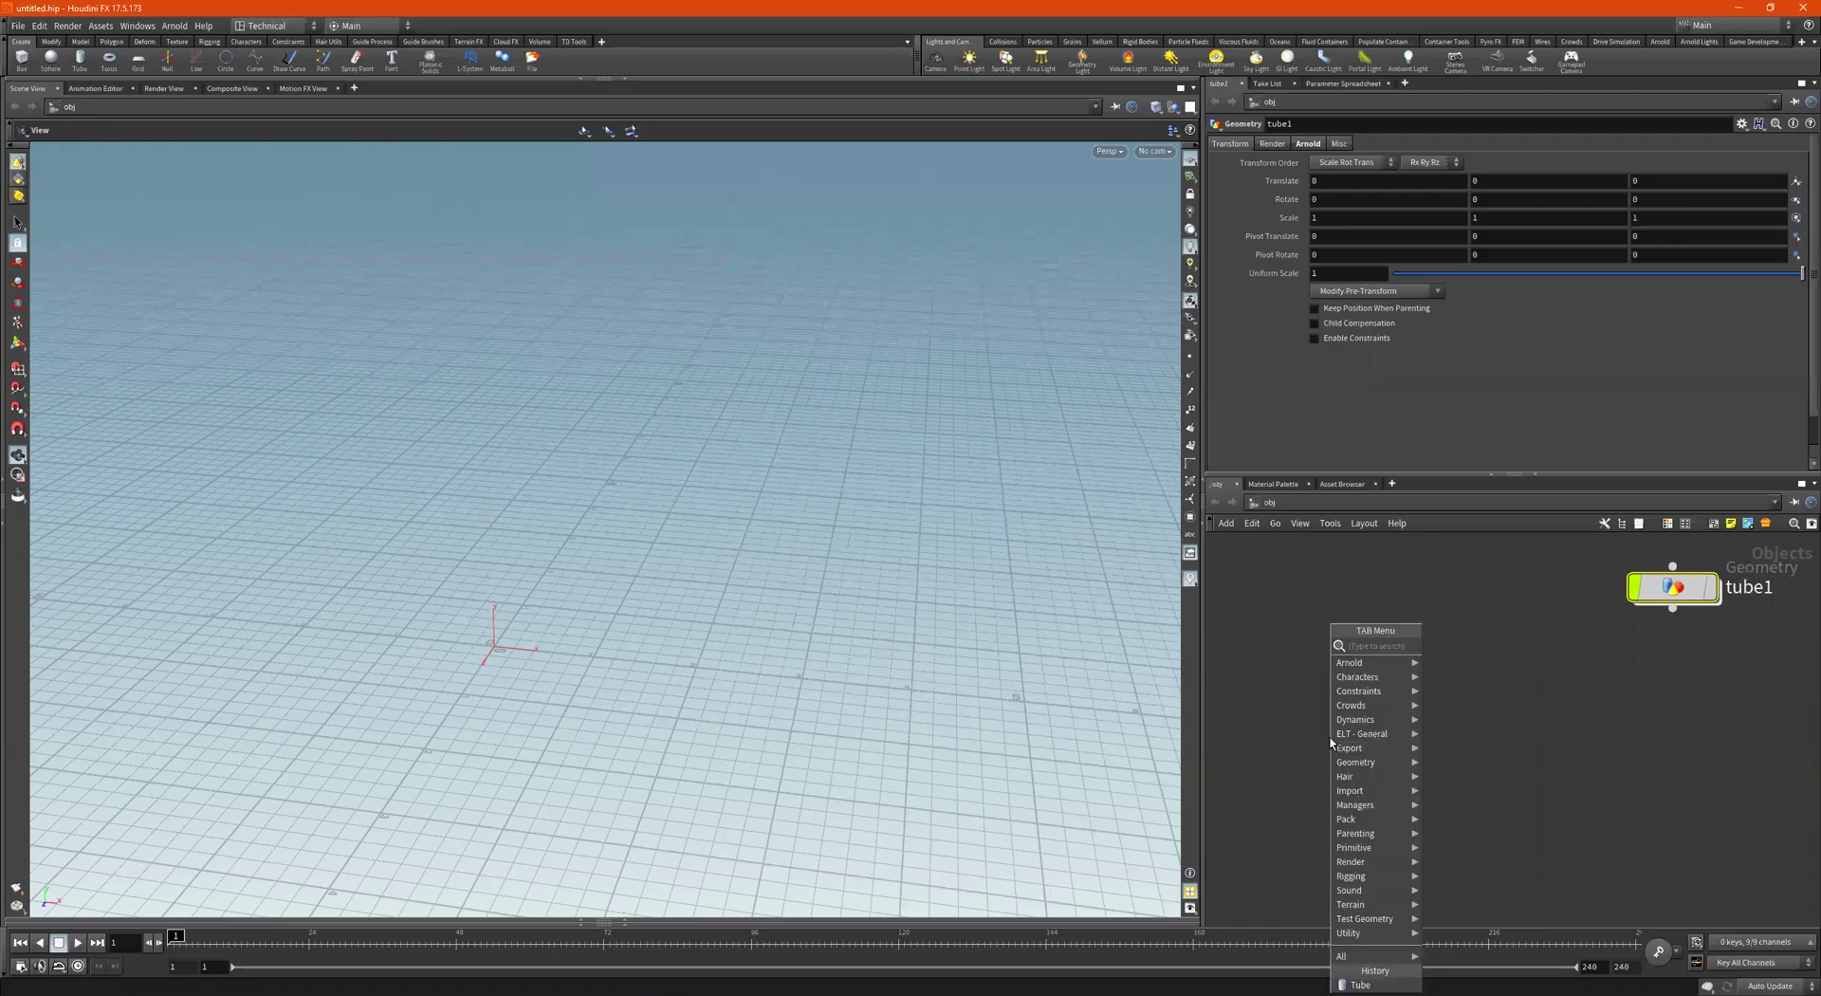
# Add a File geometry object to the object network, placed below and away from tube1
pyautogui.write('g')
pyautogui.press('BackSpace')
pyautogui.write('file')
pyautogui.press('Return')
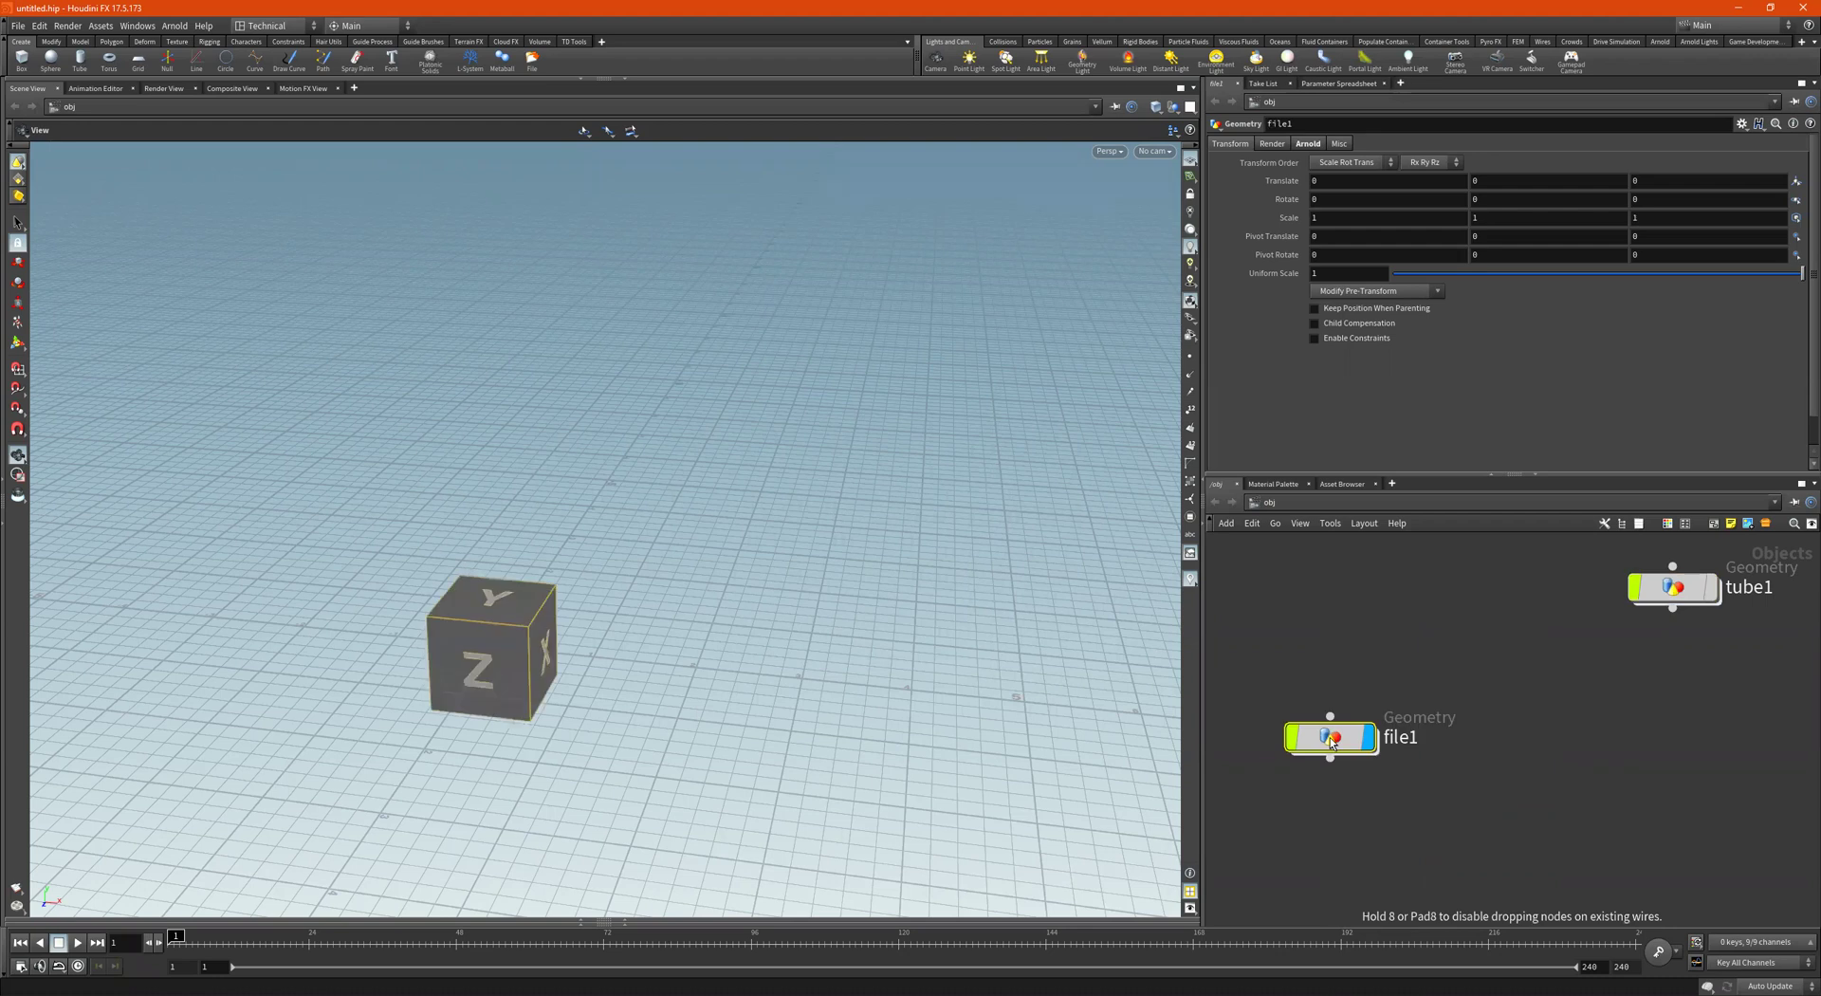
pyautogui.click(1372, 705)
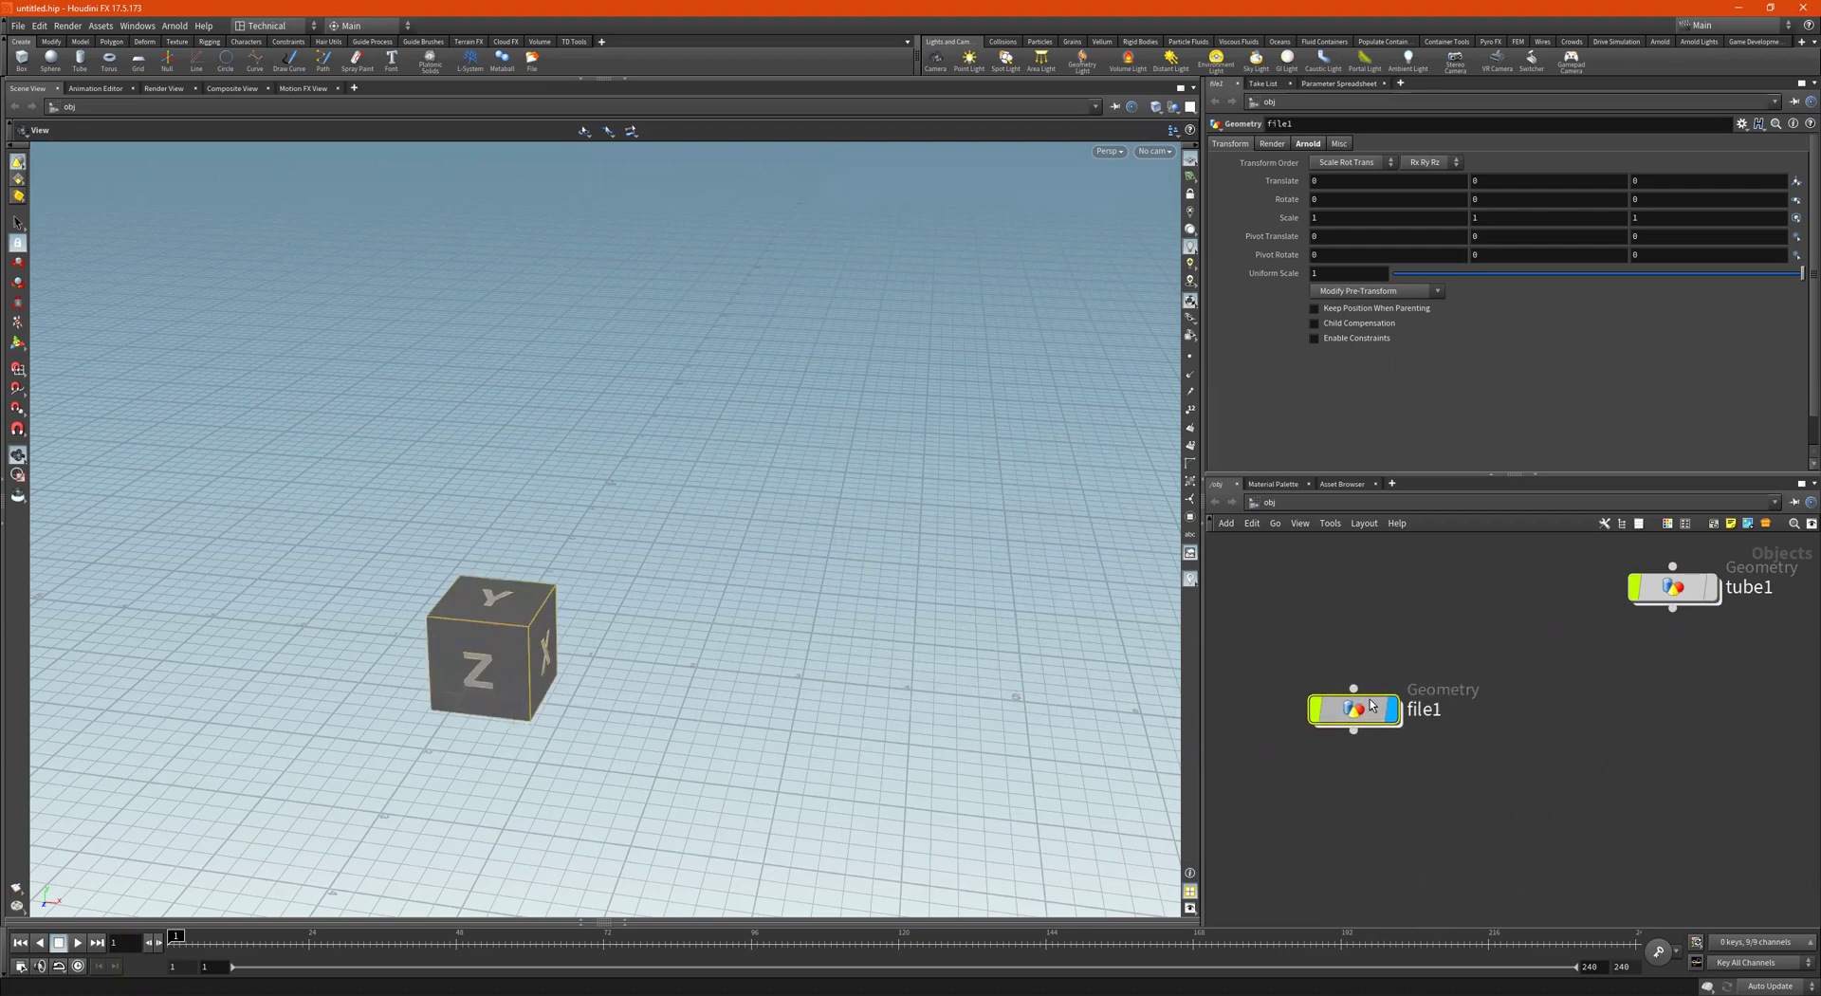
# Rename the file geometry object to import_eddie and go inside its network
pyautogui.doubleClick(1372, 705)
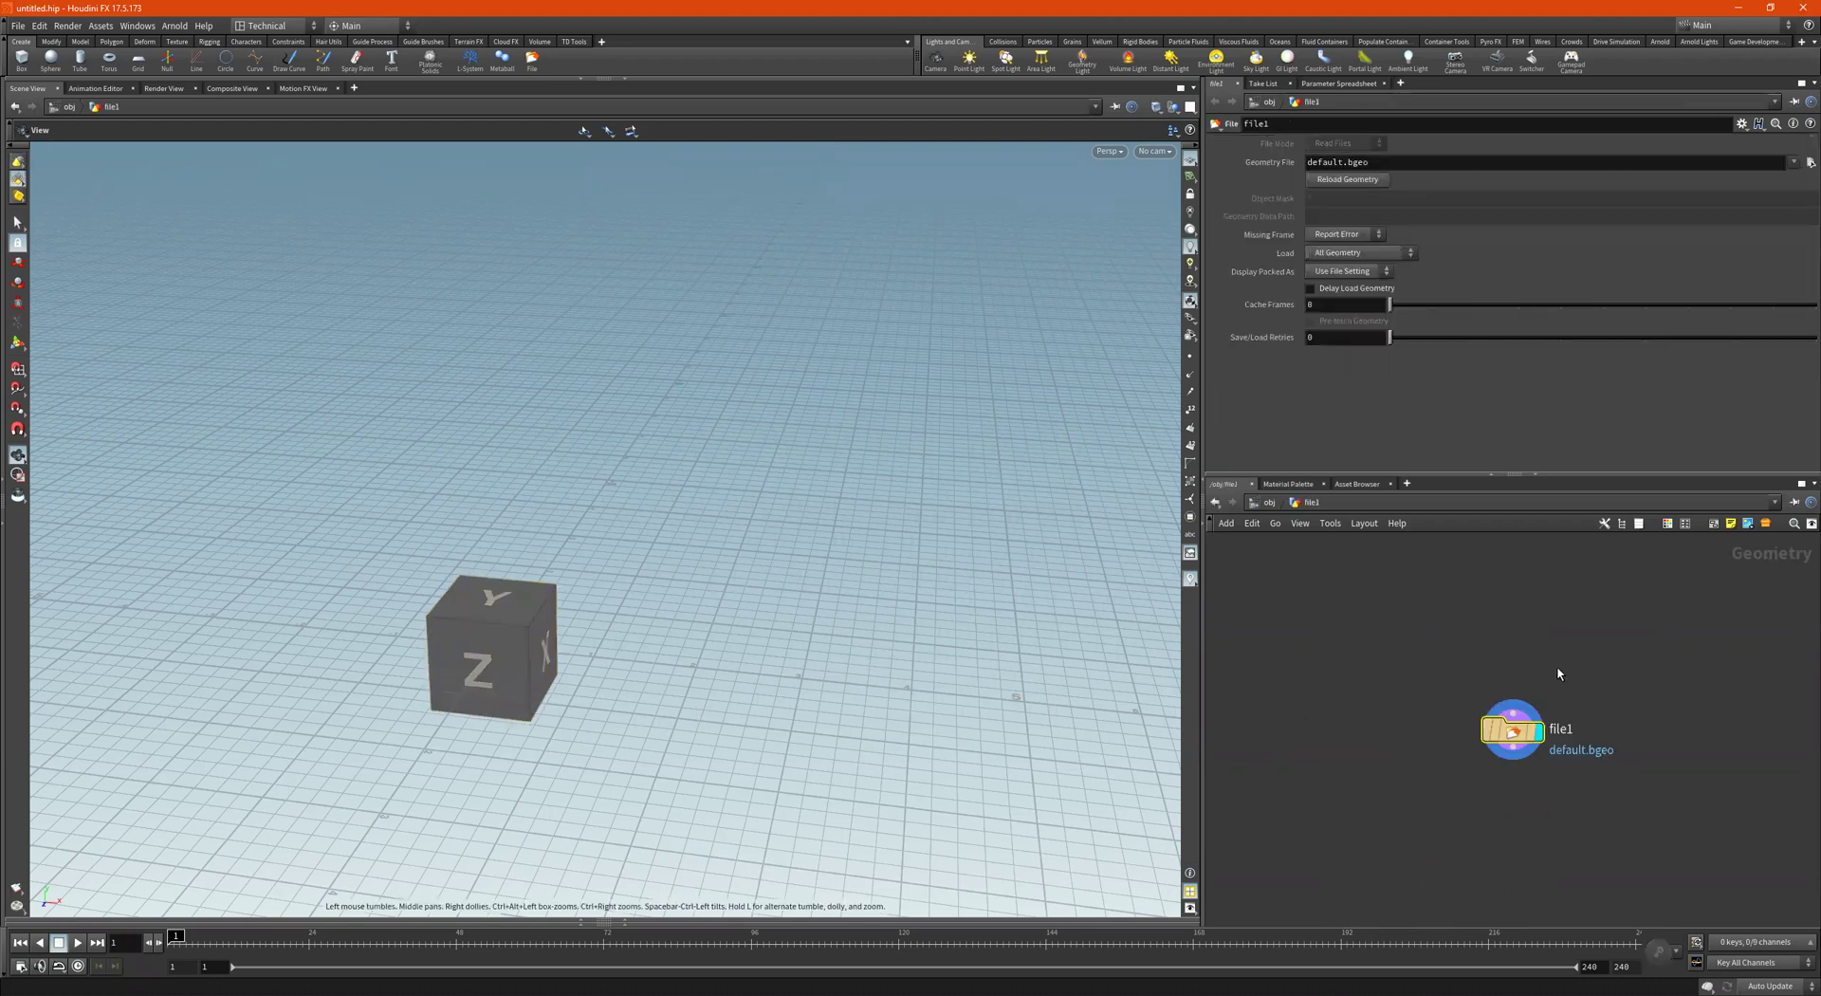
pyautogui.click(1271, 503)
pyautogui.doubleClick(1439, 702)
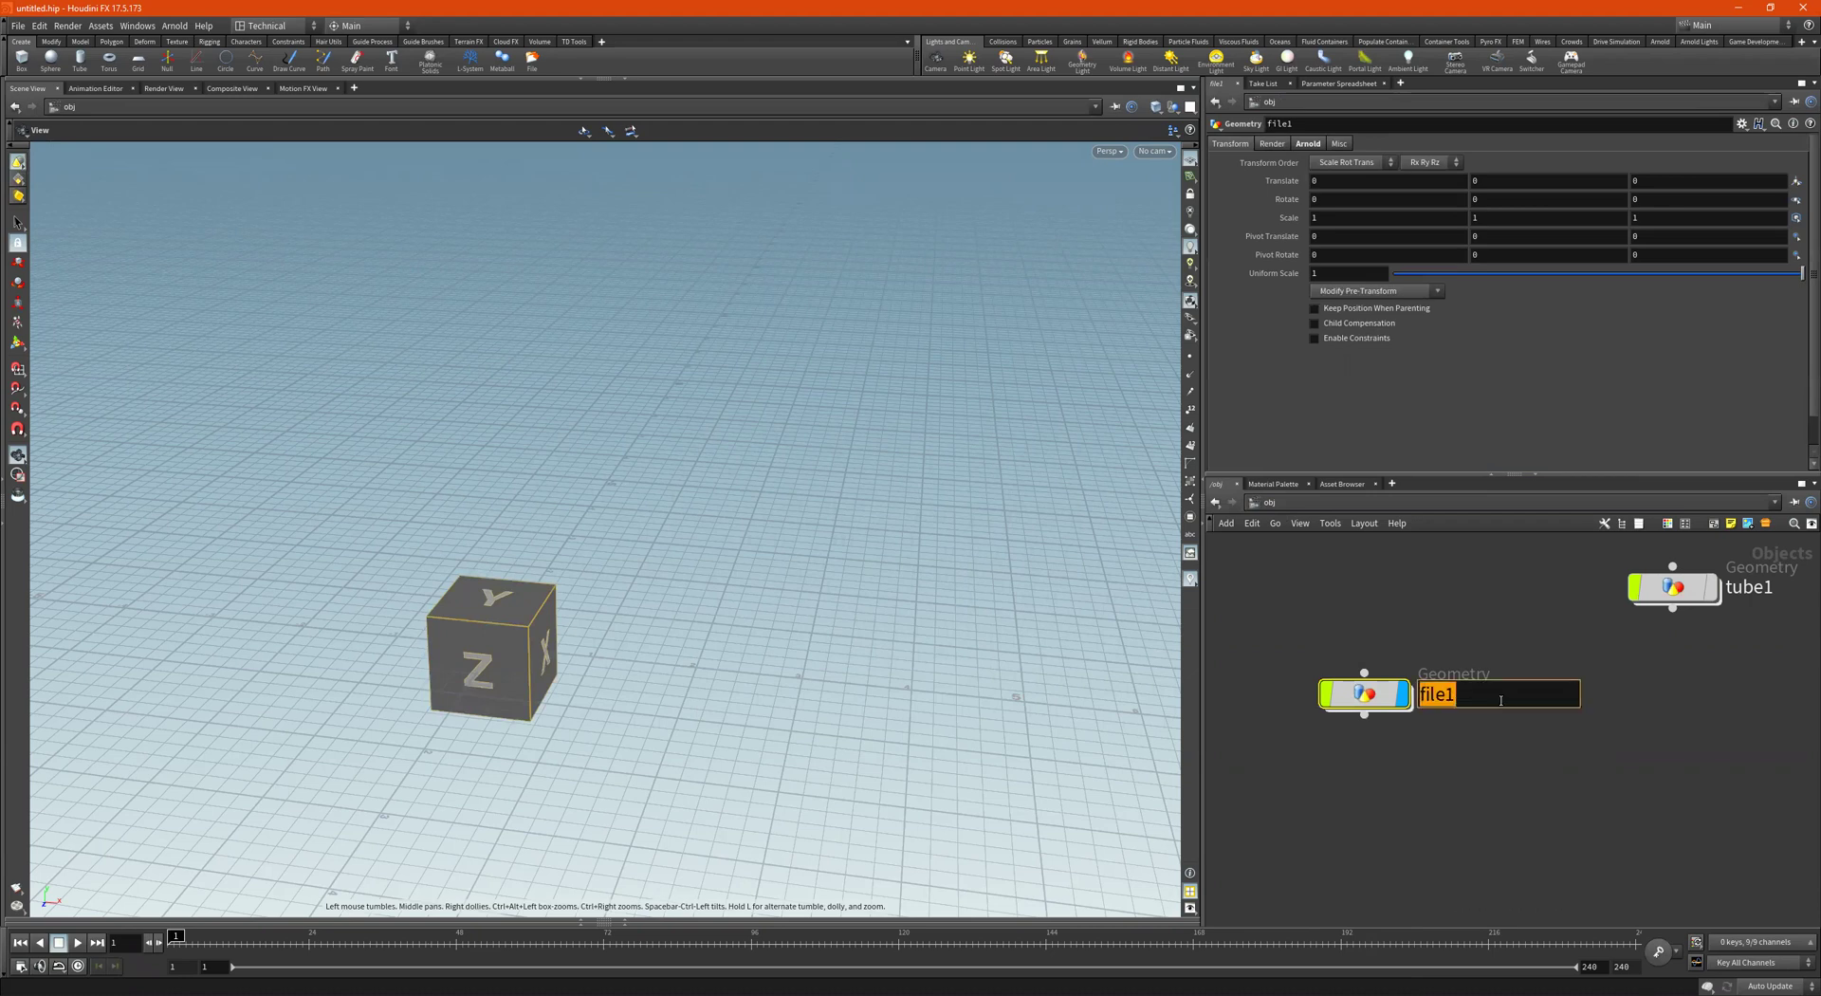
pyautogui.write('import_eddie')
pyautogui.press('Return')
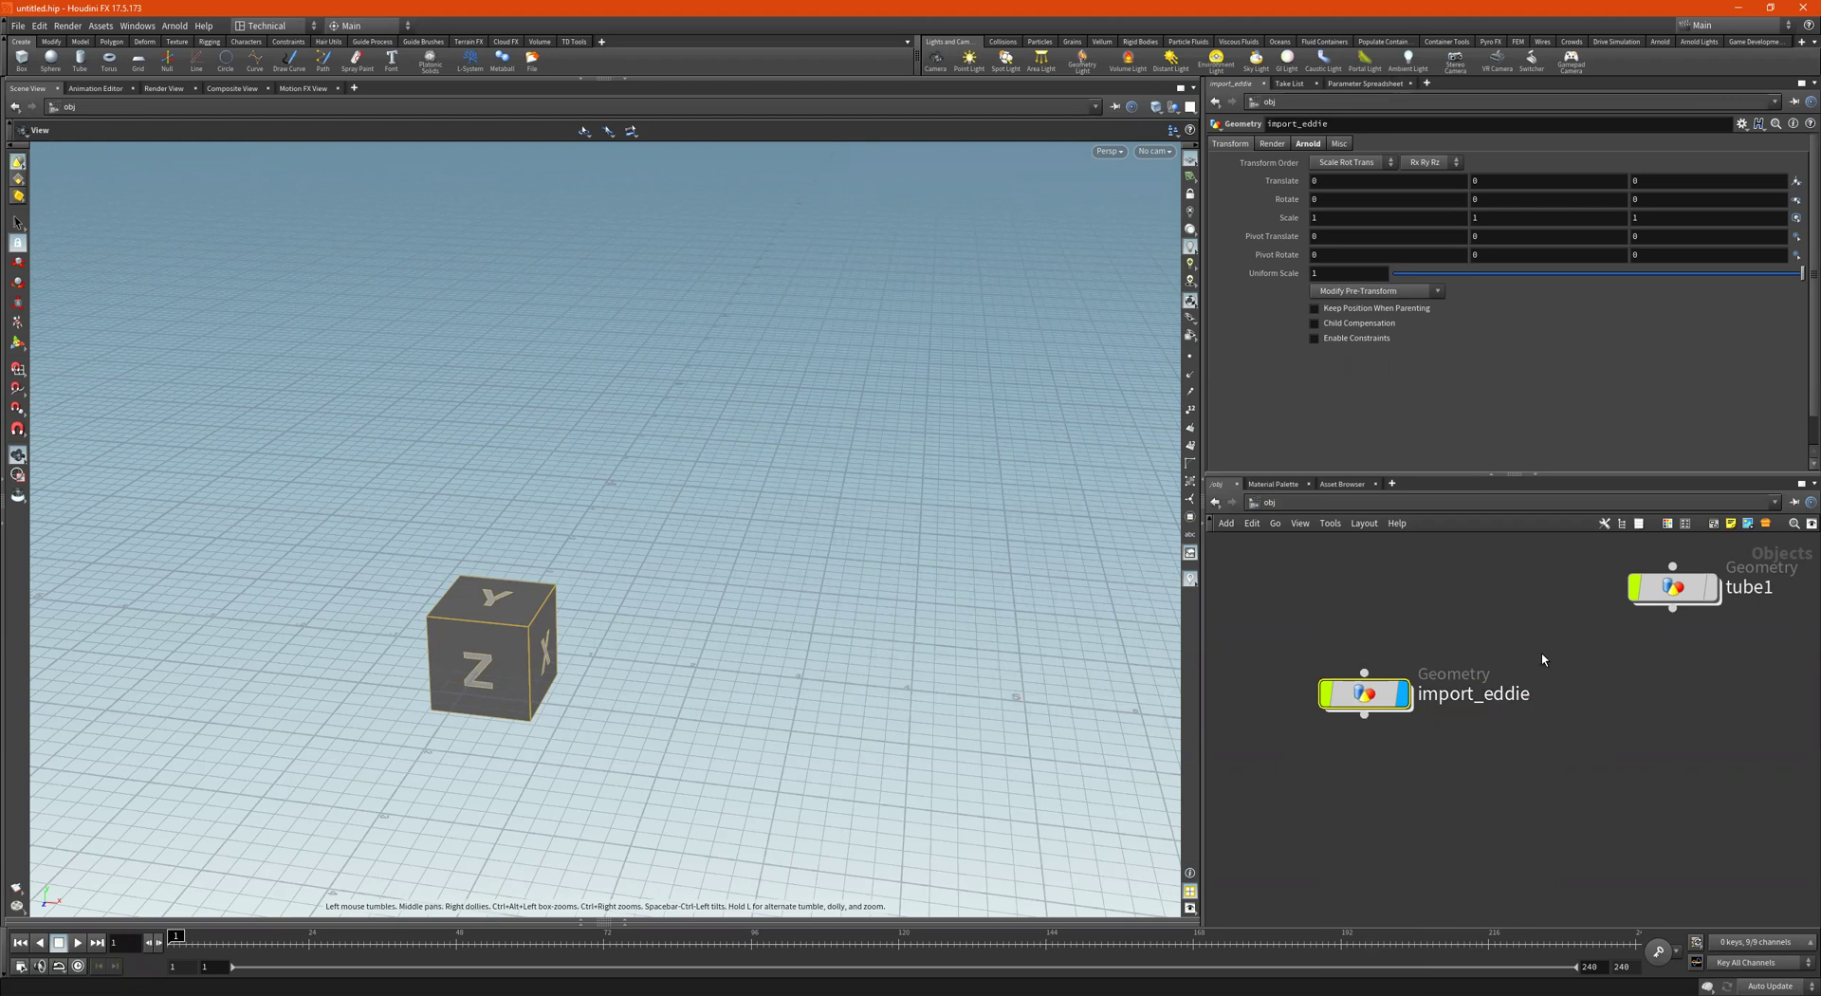
pyautogui.doubleClick(1350, 688)
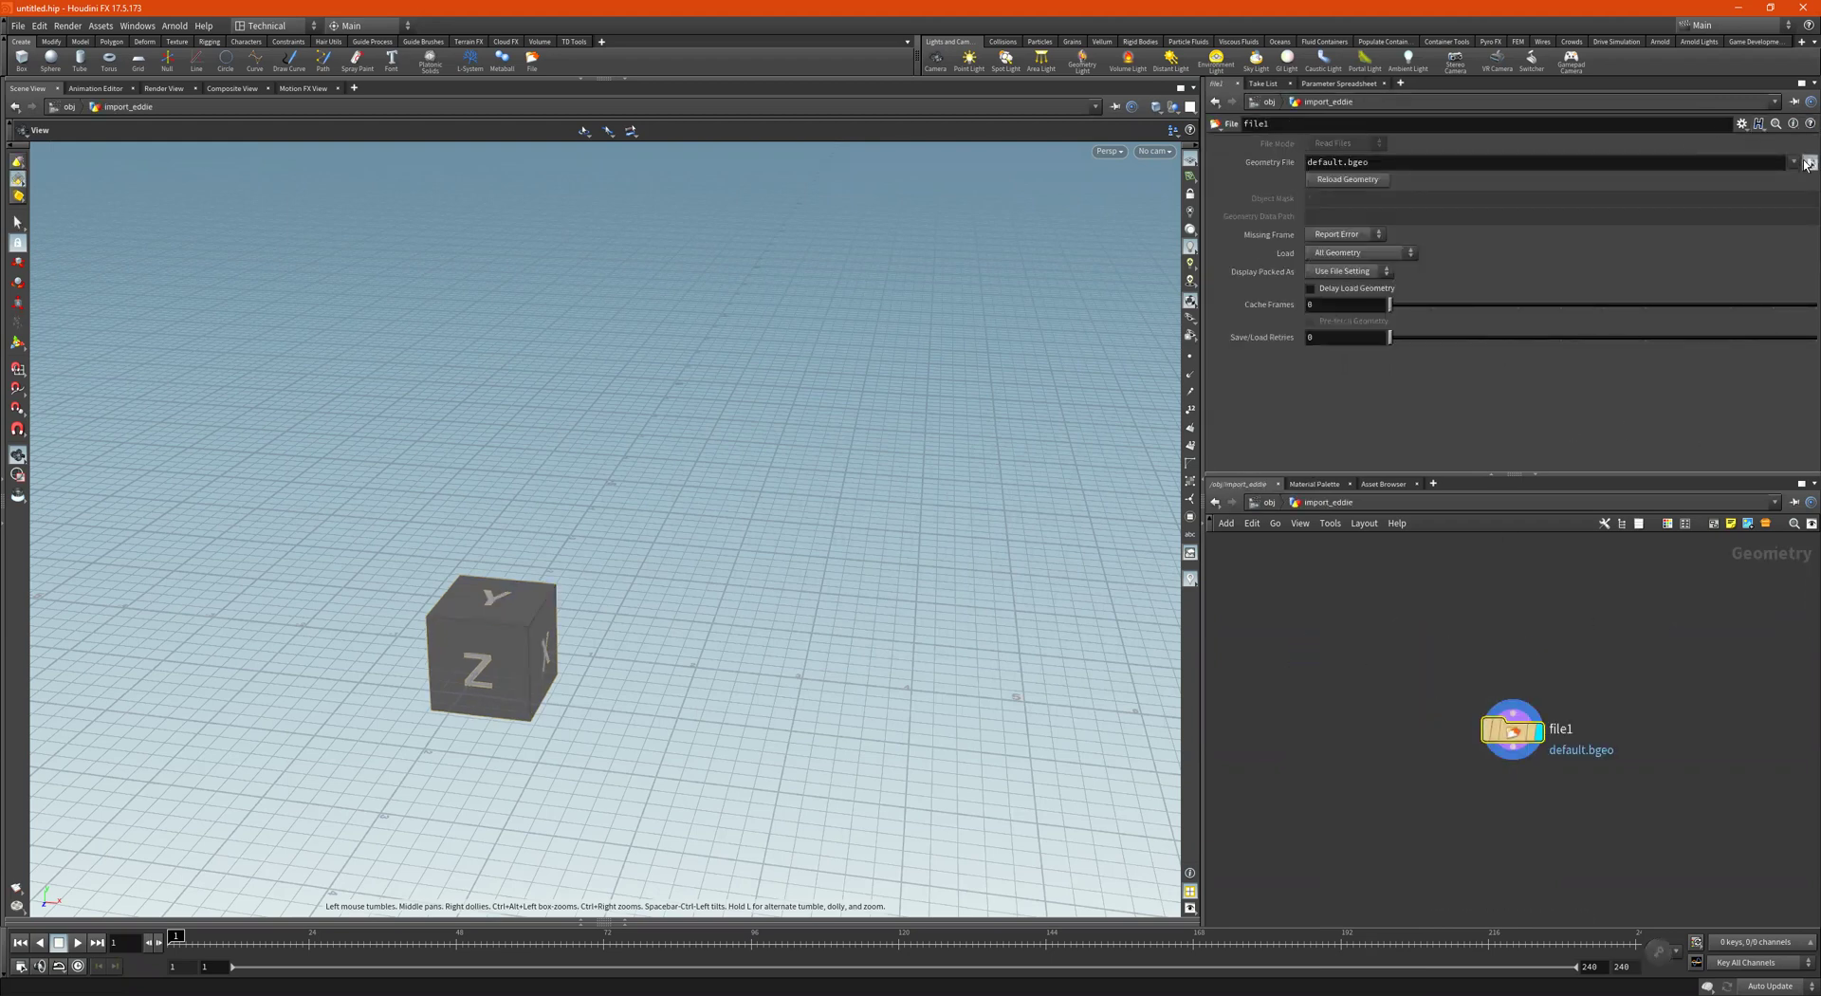
pyautogui.click(1809, 162)
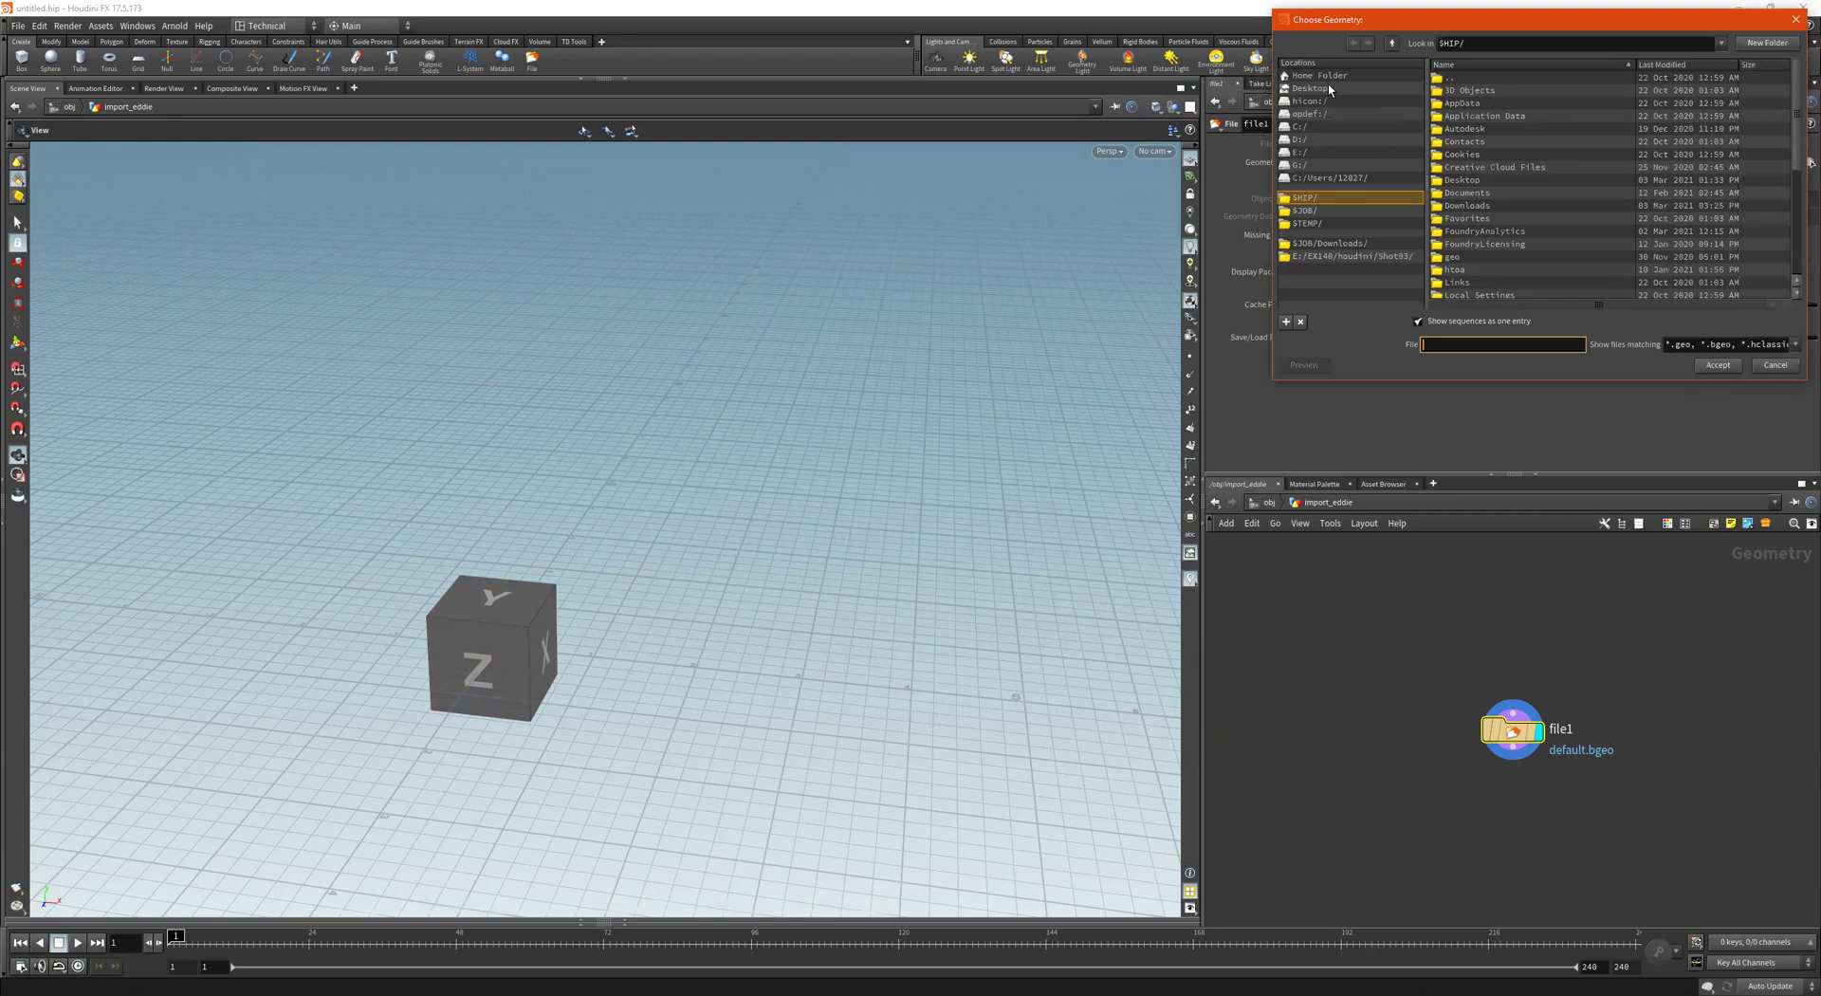
pyautogui.click(1341, 244)
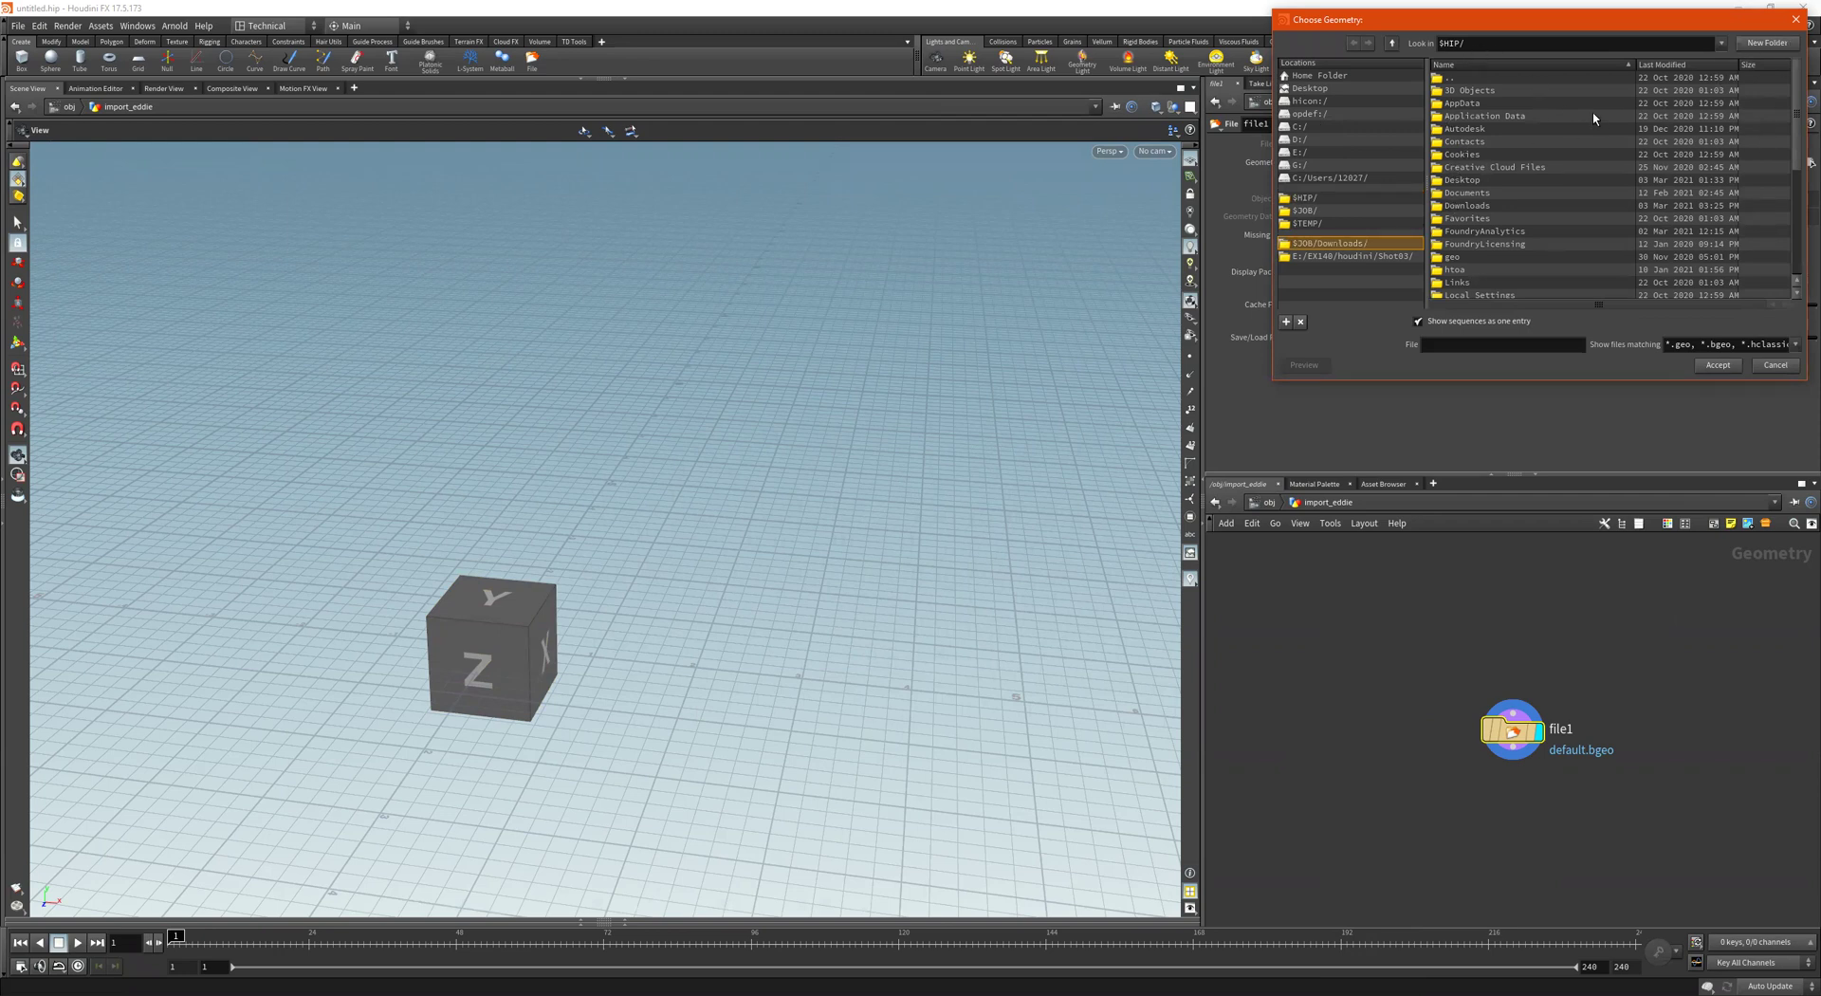
pyautogui.press('Escape')
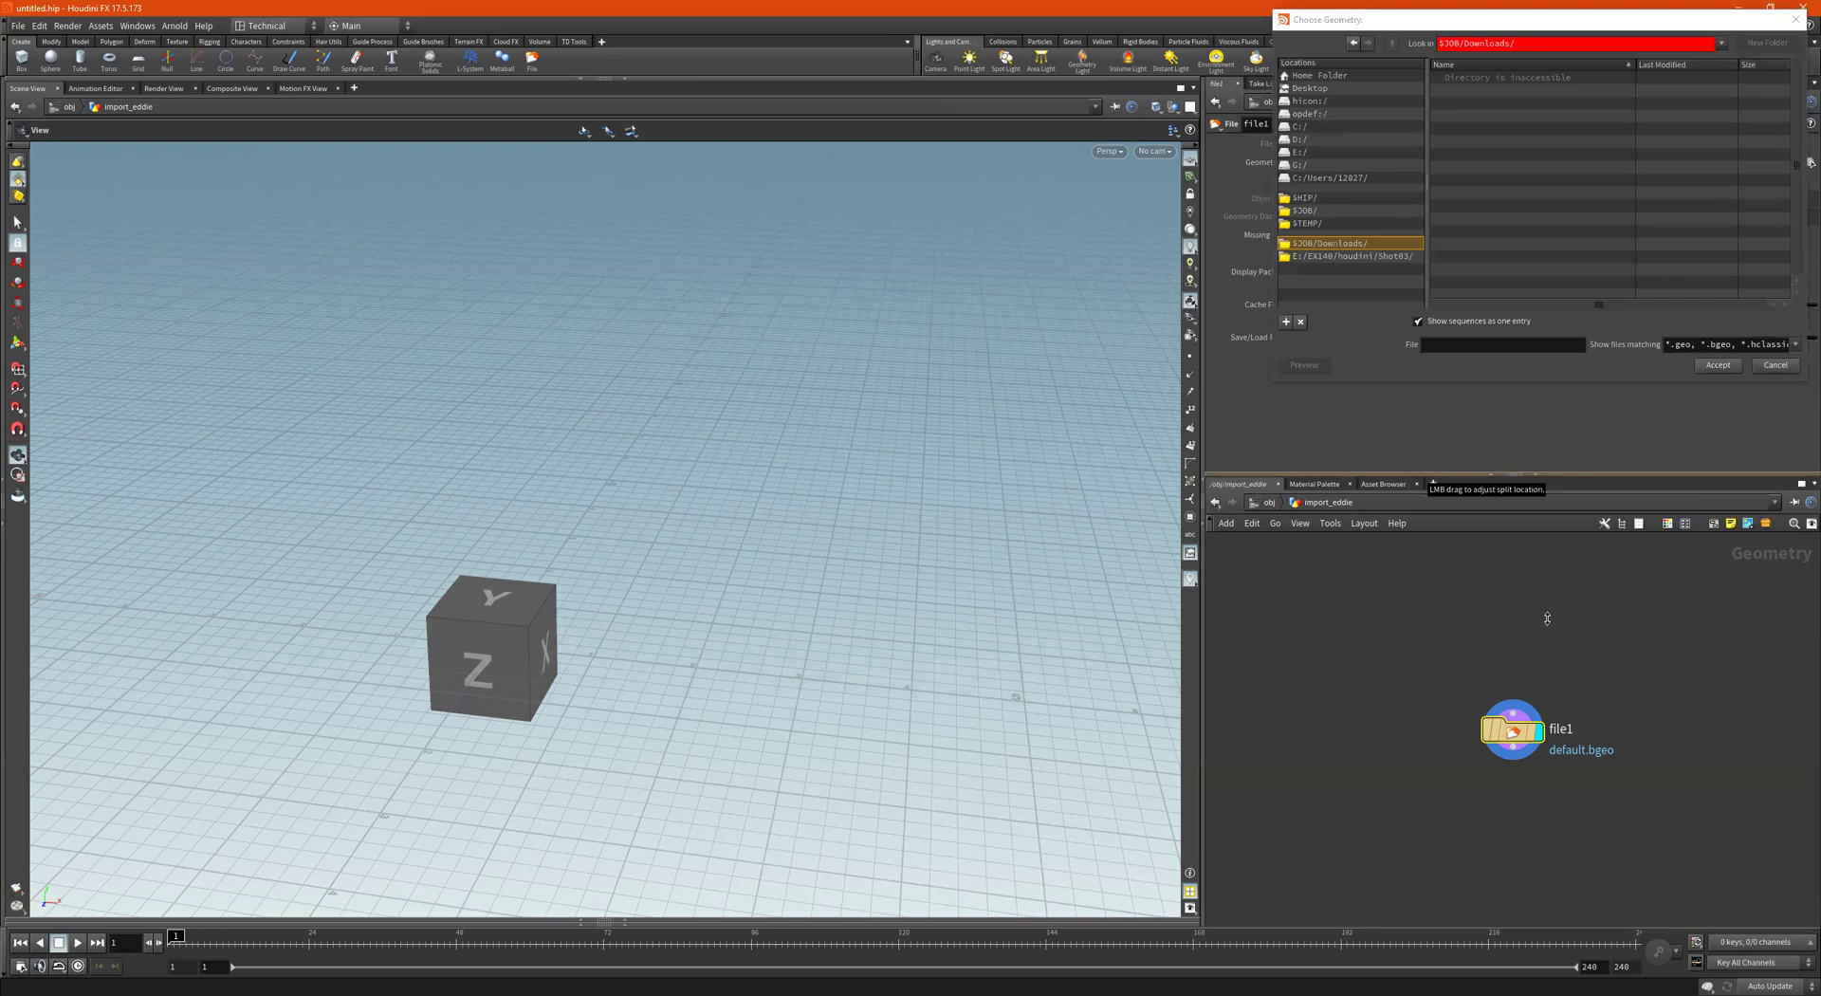
pyautogui.click(1797, 19)
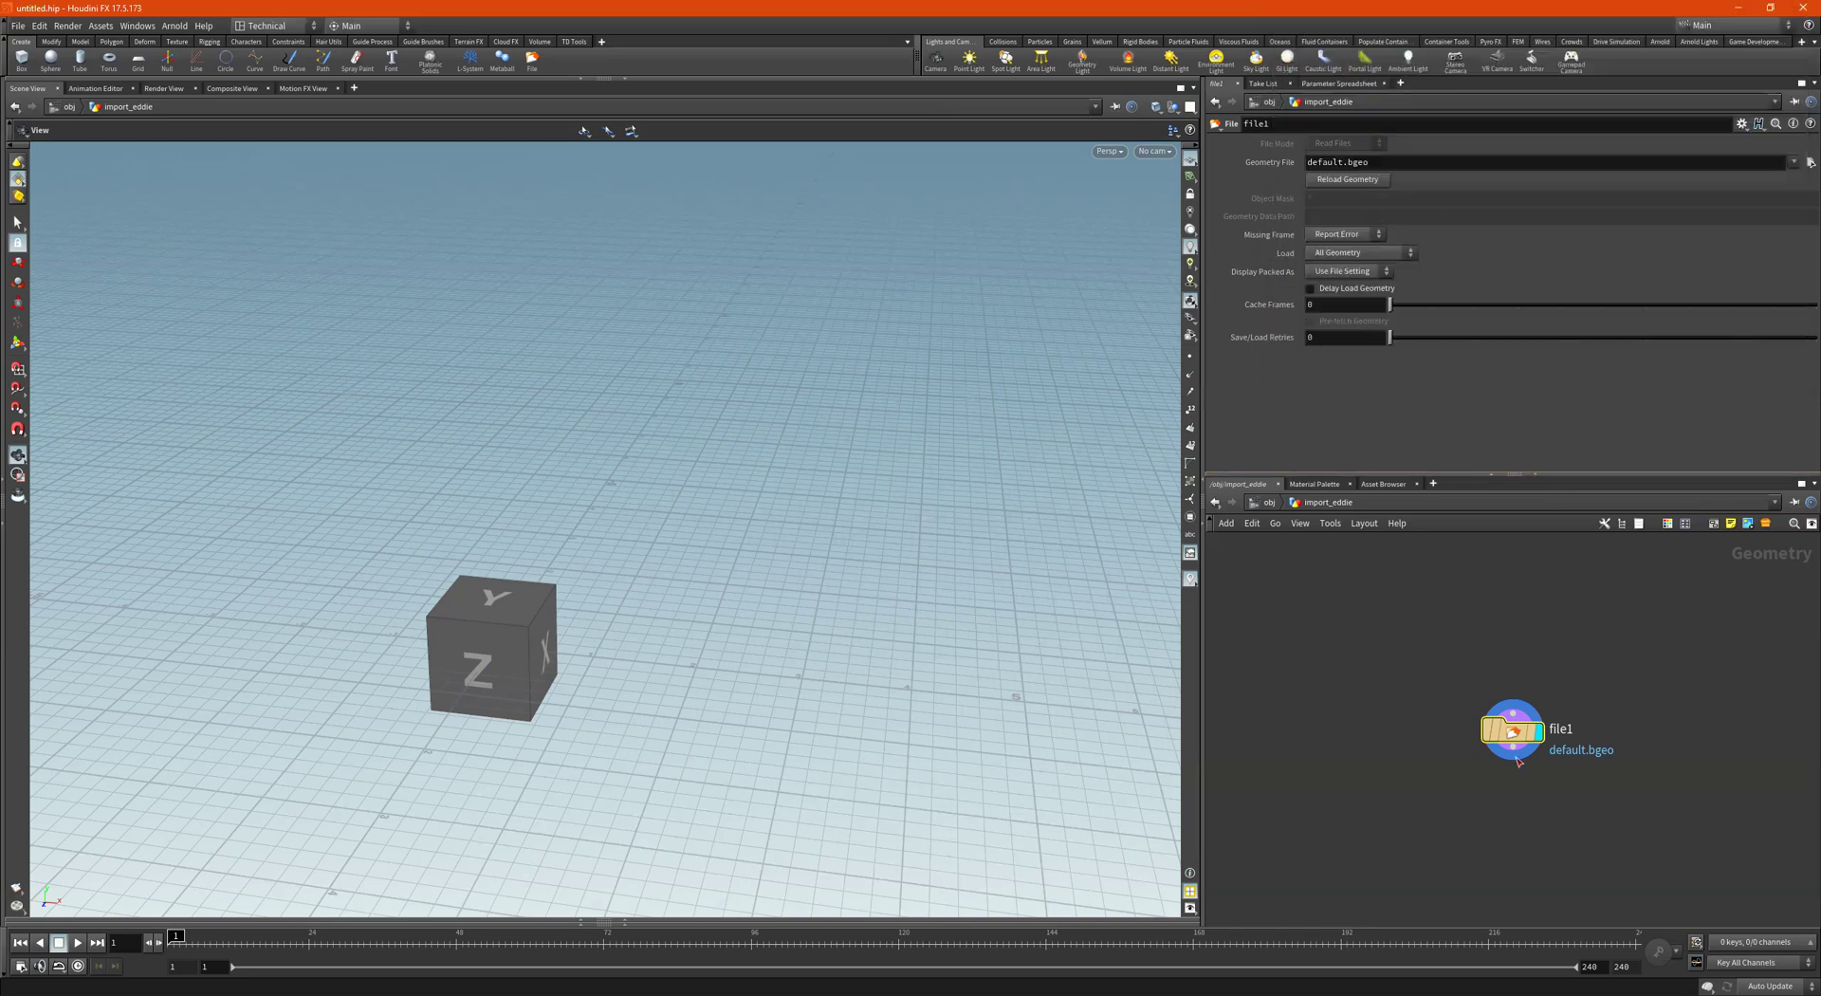
pyautogui.click(1808, 163)
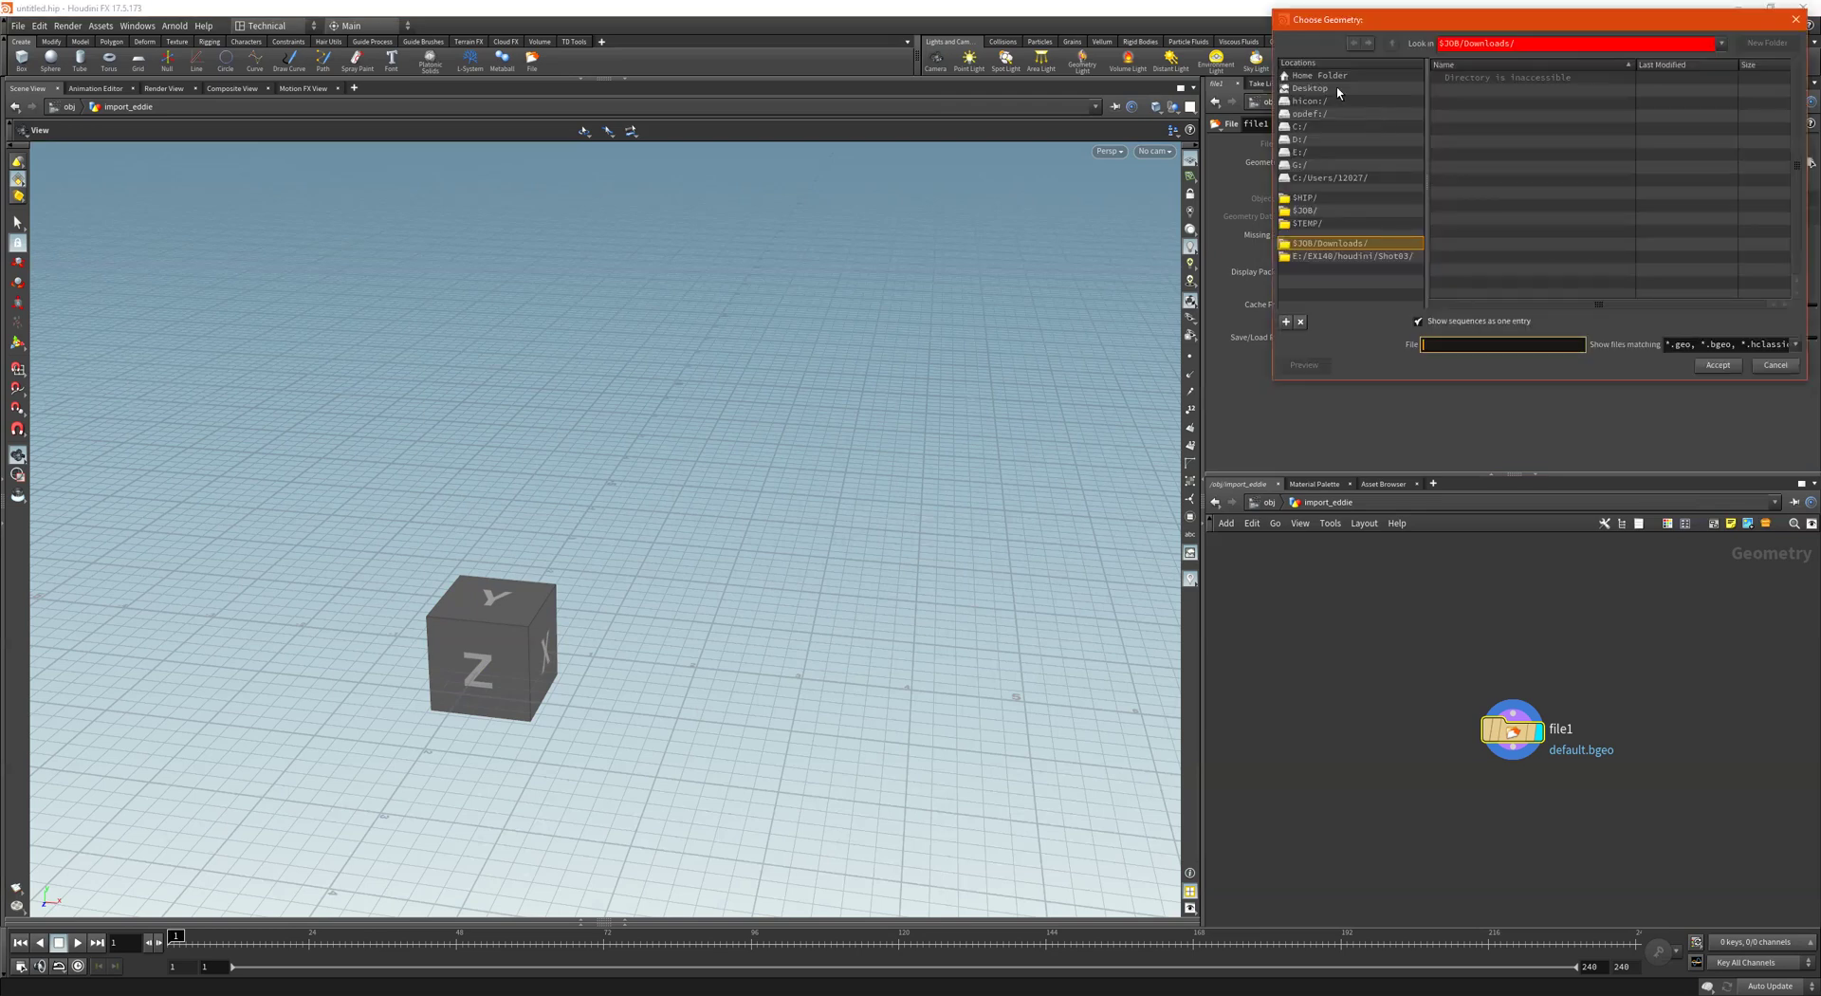
pyautogui.scroll(-10, 1571, 195)
pyautogui.scroll(-8, 1571, 202)
pyautogui.scroll(-3, 1571, 203)
pyautogui.scroll(2, 1571, 202)
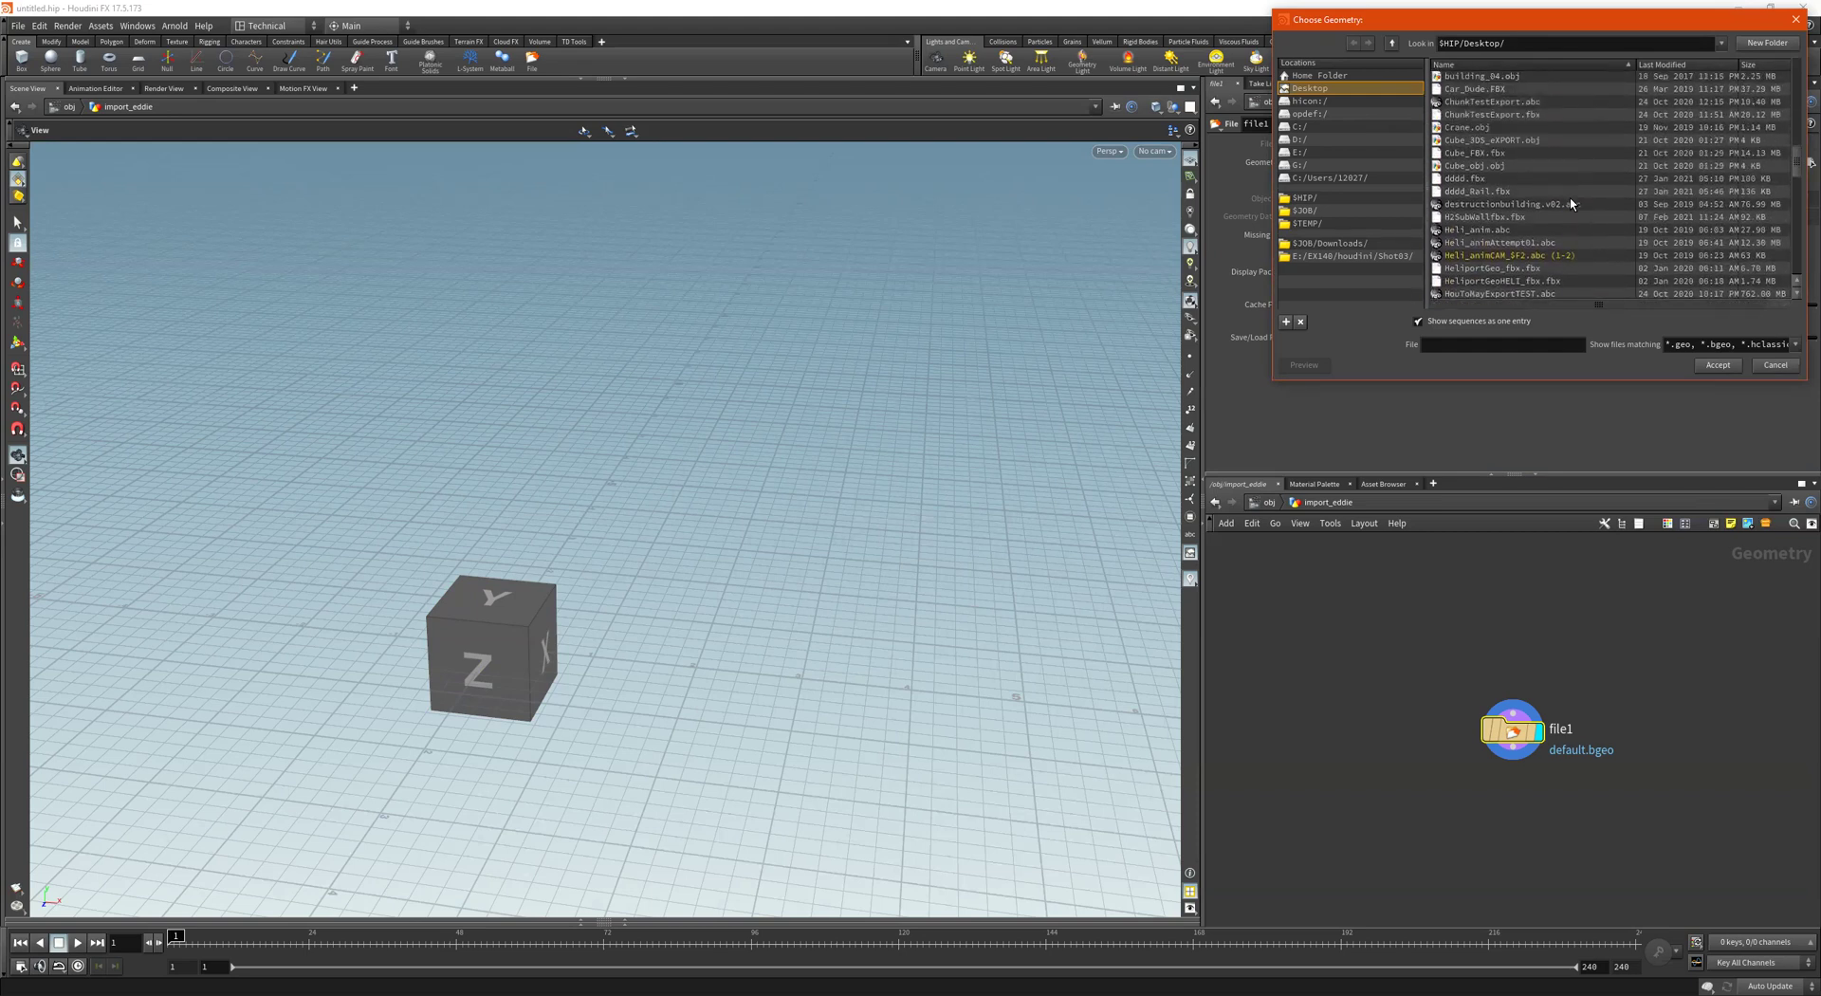
pyautogui.scroll(2, 1571, 203)
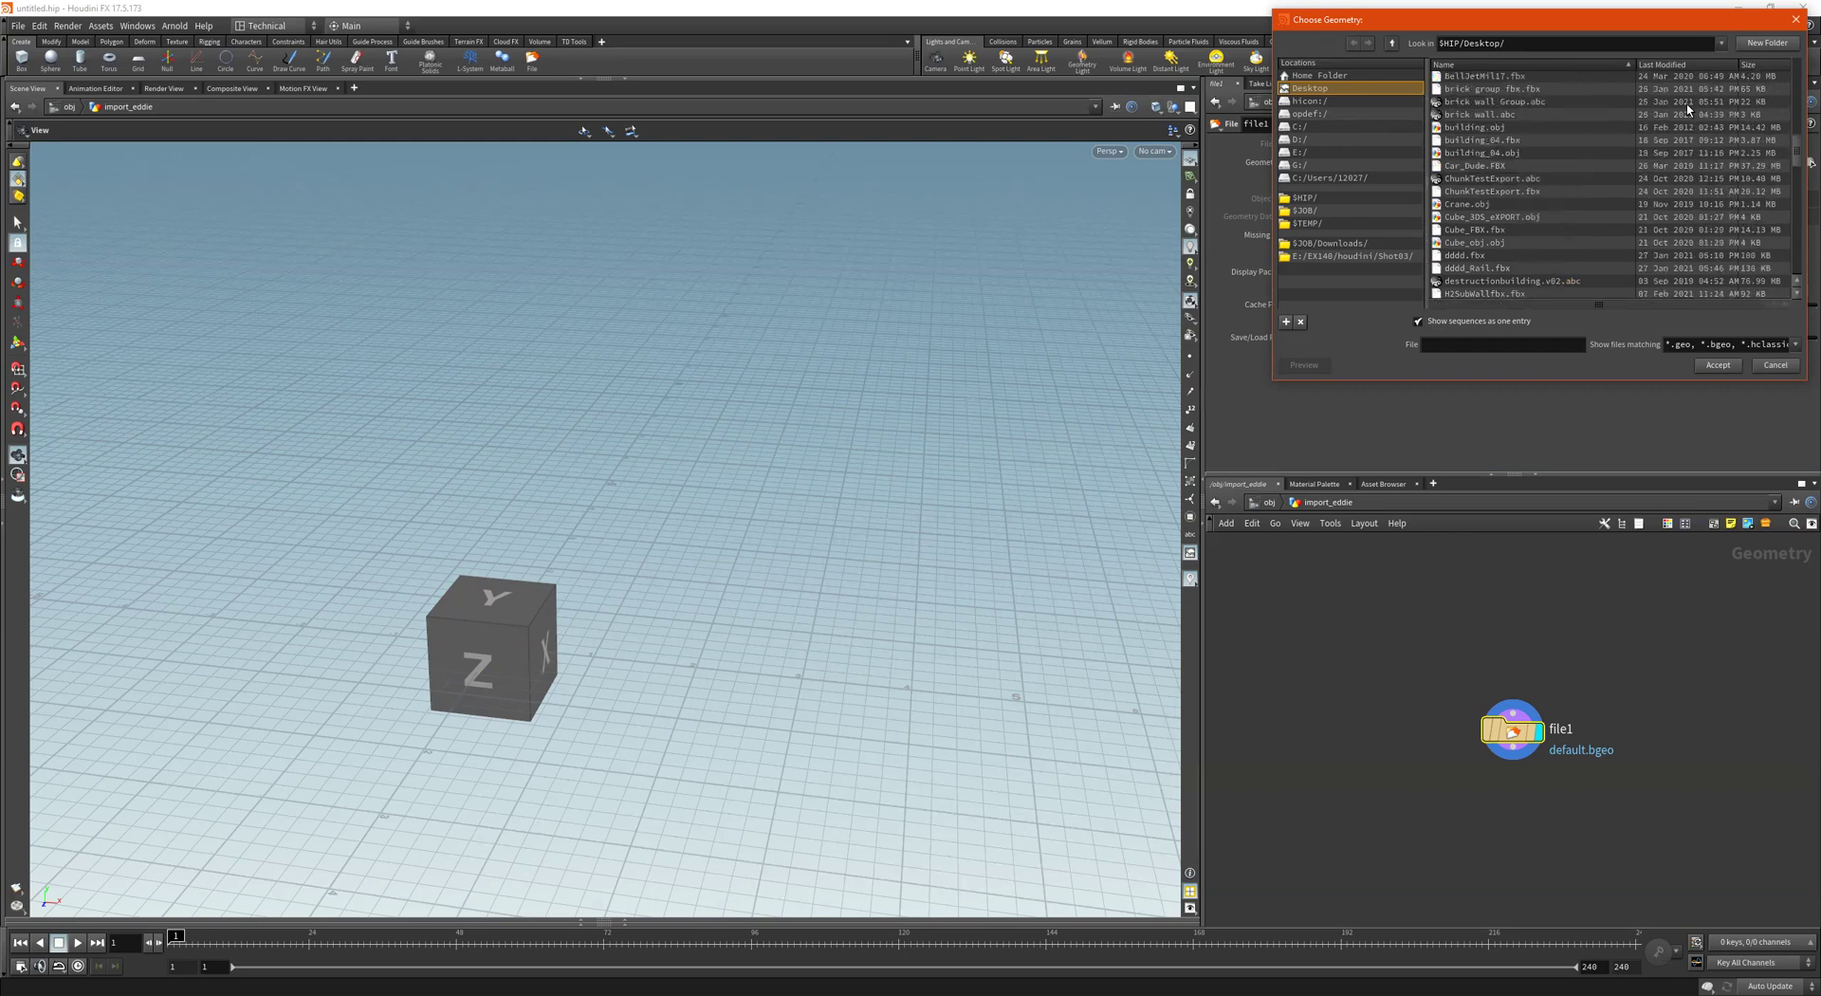
pyautogui.press('Escape')
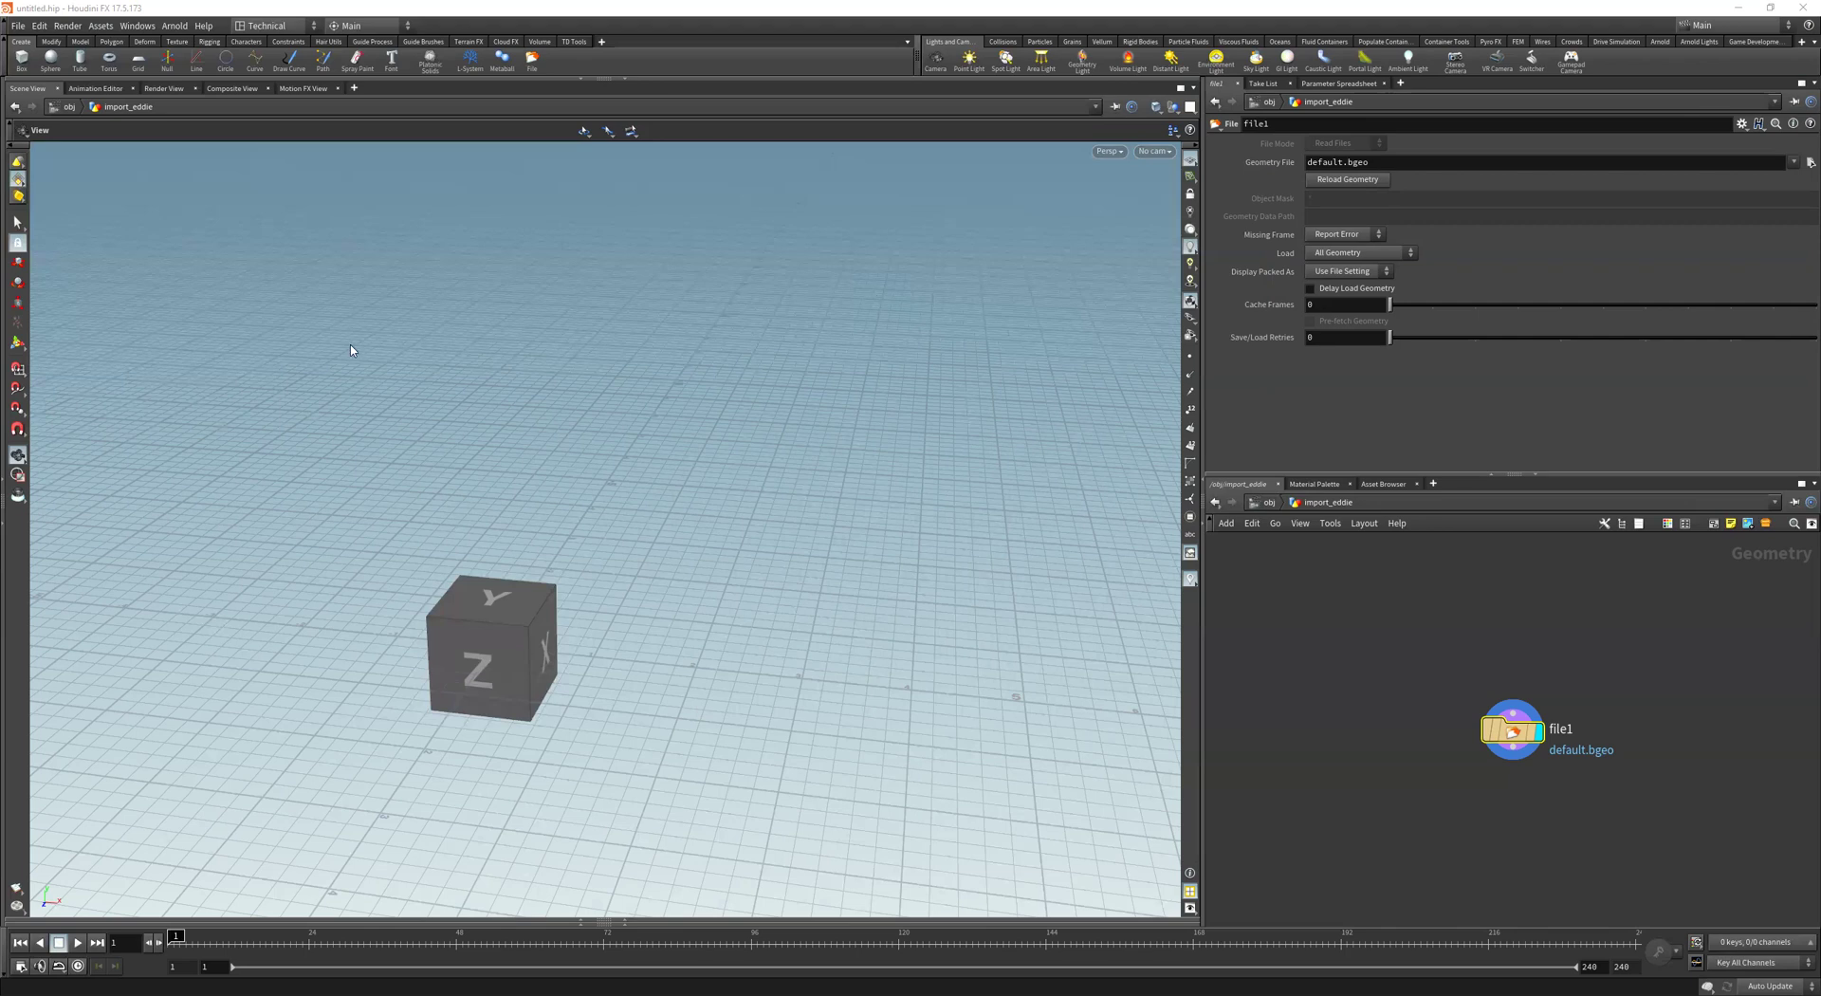
# Load Eddie (1).fbx from the Desktop folder as the File node's geometry, sorting the folder by modification date to locate it
pyautogui.click(1809, 162)
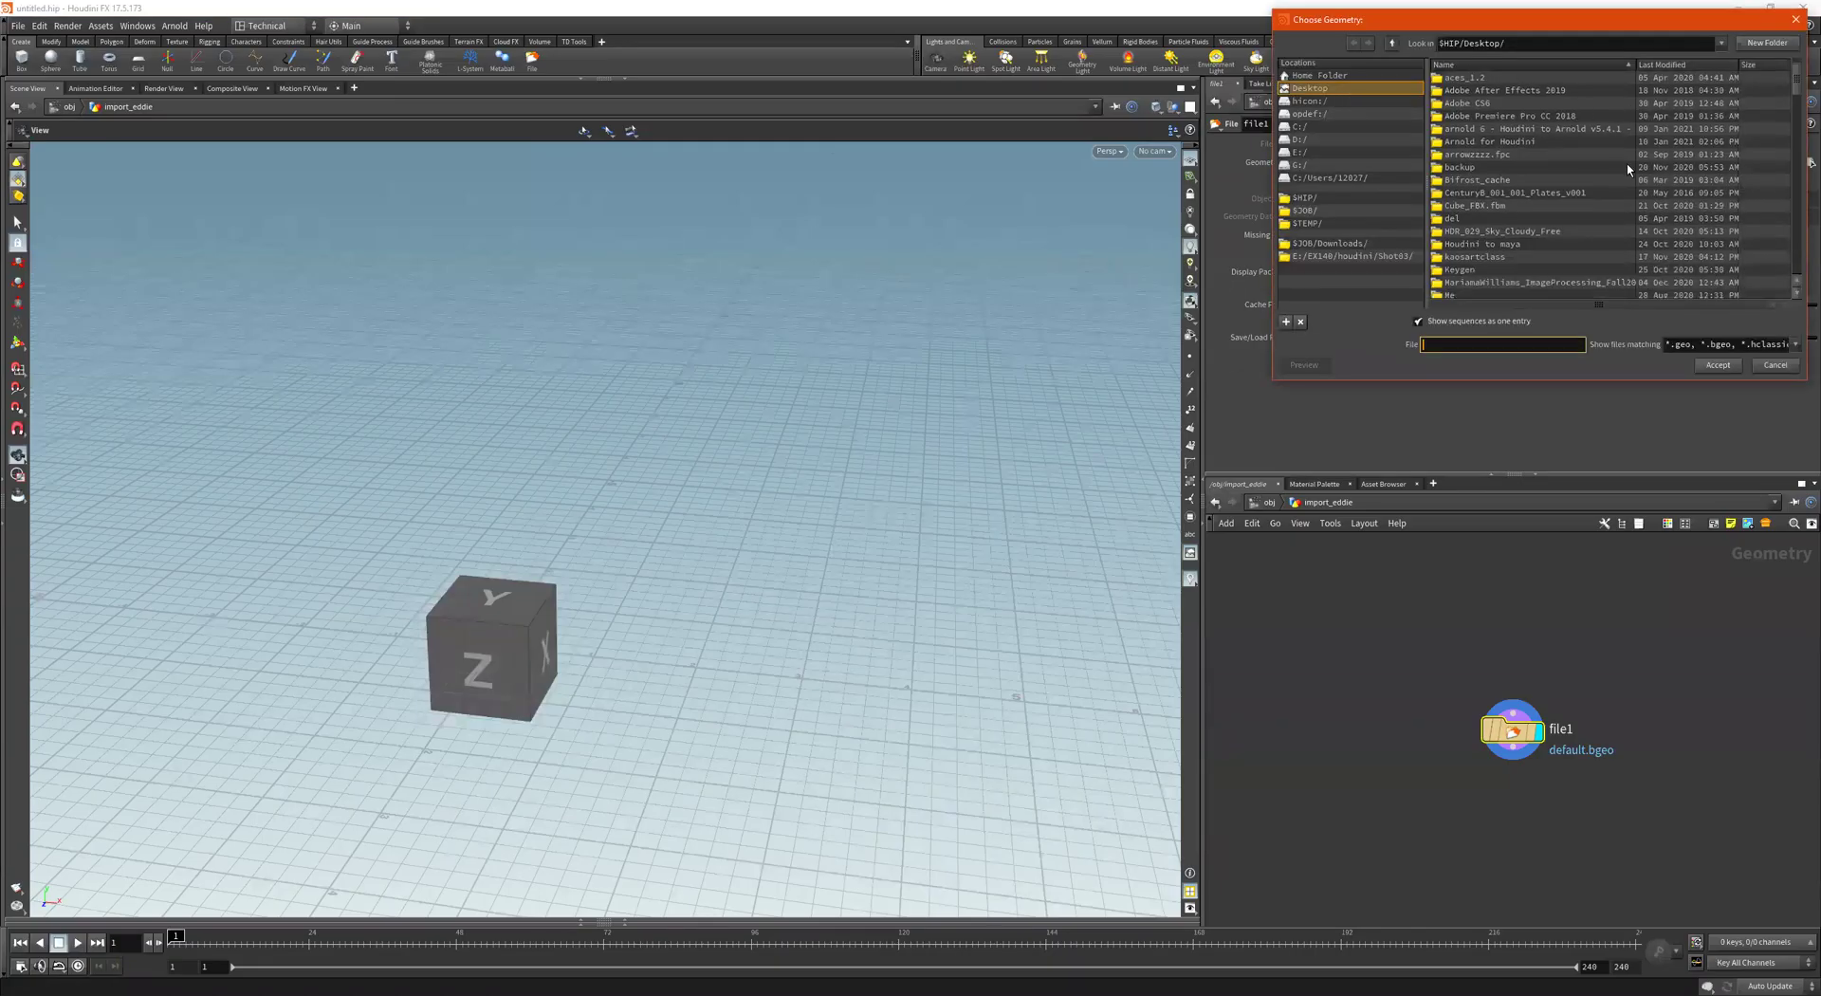
pyautogui.scroll(-3, 1704, 96)
pyautogui.click(1705, 61)
pyautogui.scroll(2, 1524, 150)
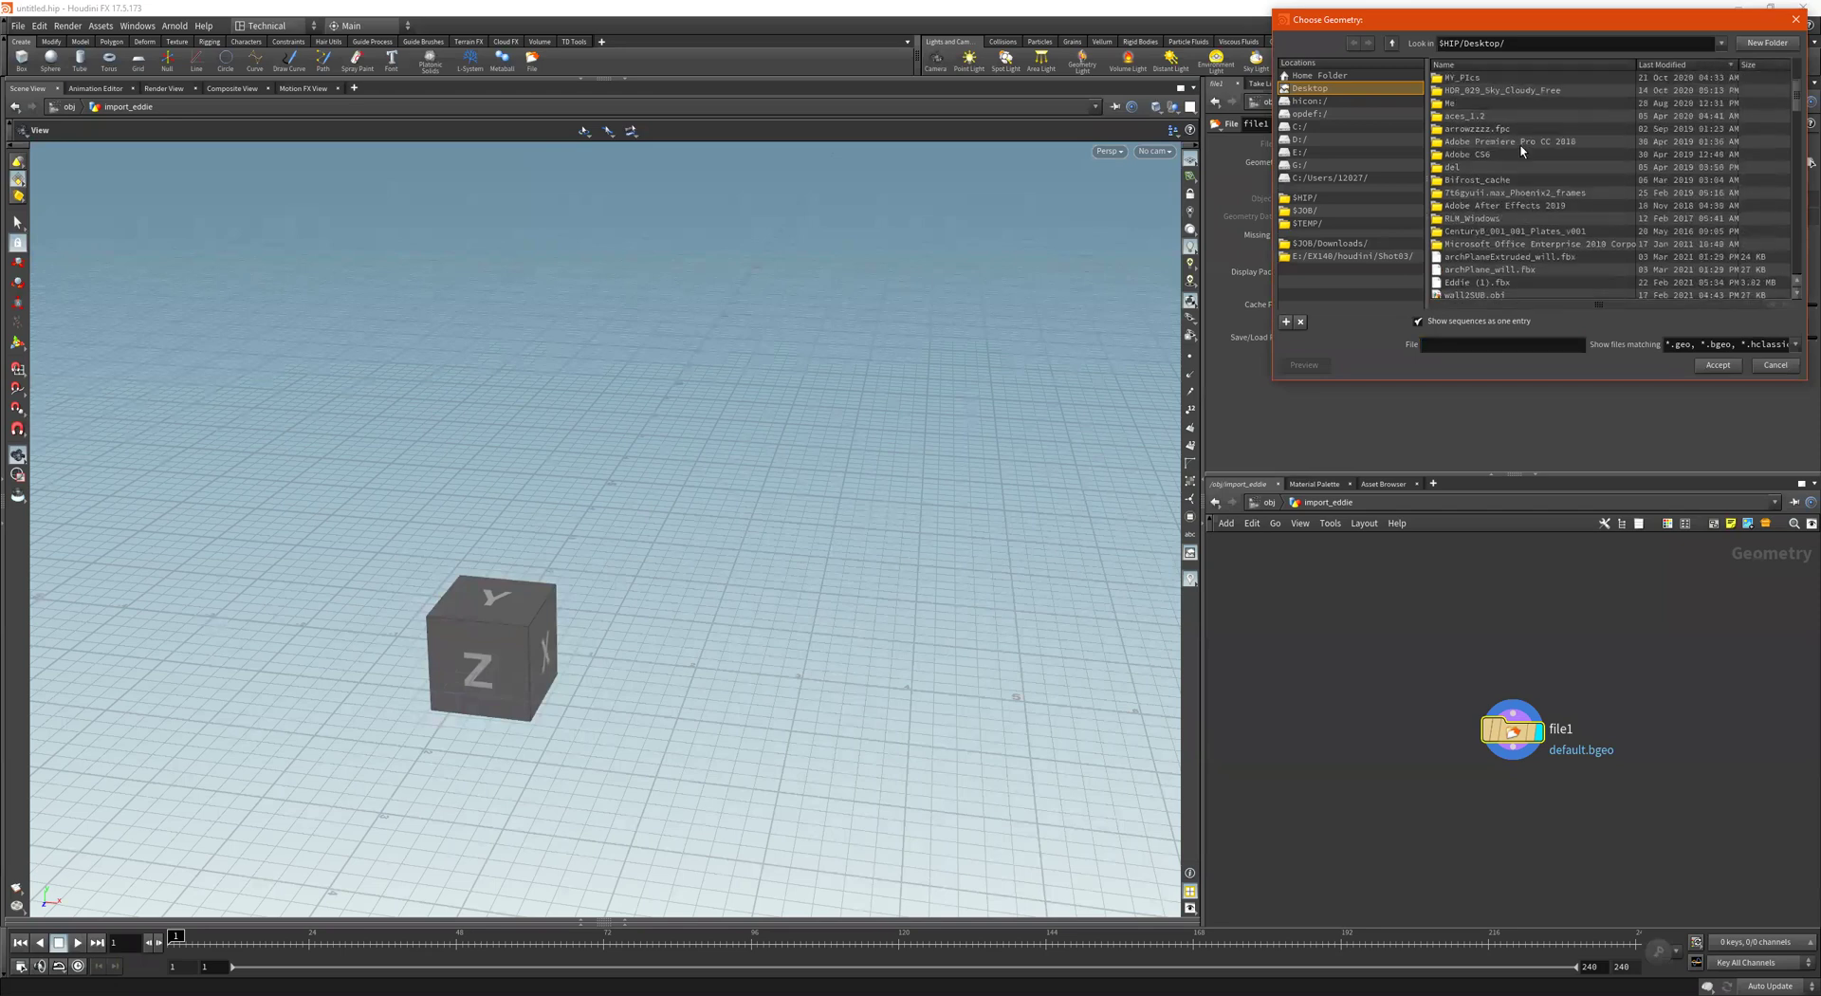
pyautogui.click(1699, 66)
pyautogui.scroll(3, 1505, 206)
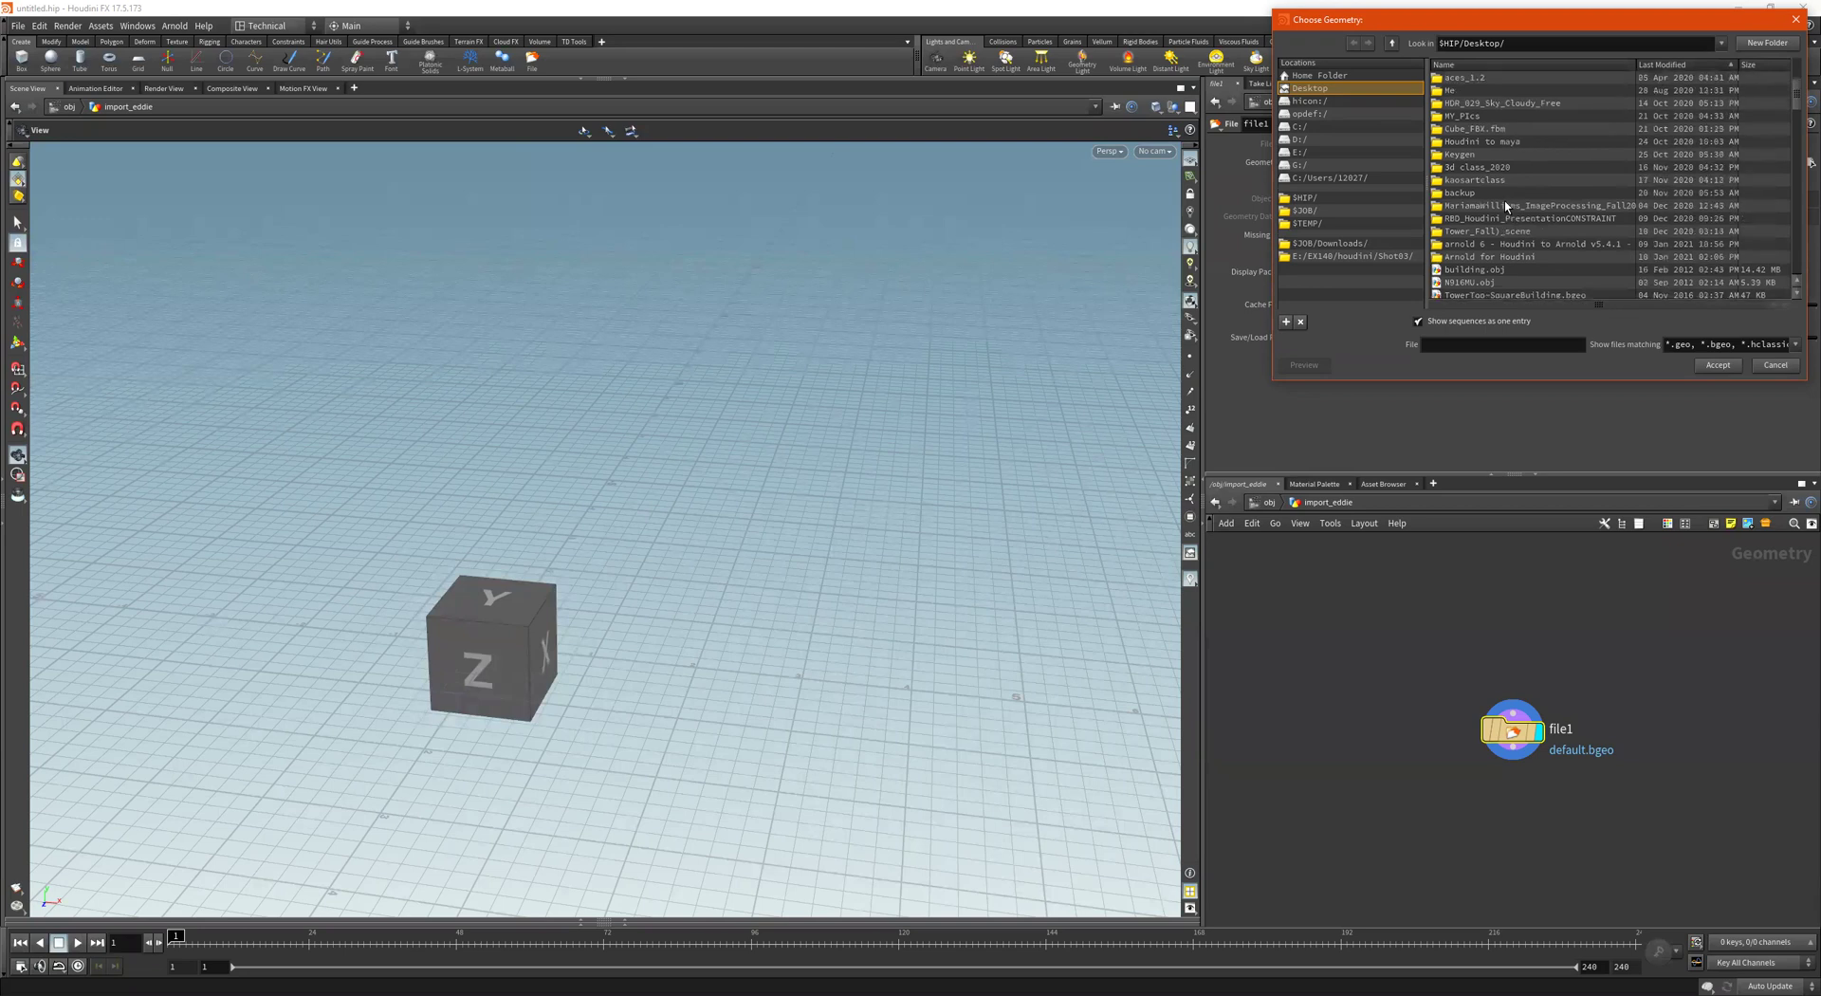
pyautogui.scroll(3, 1505, 206)
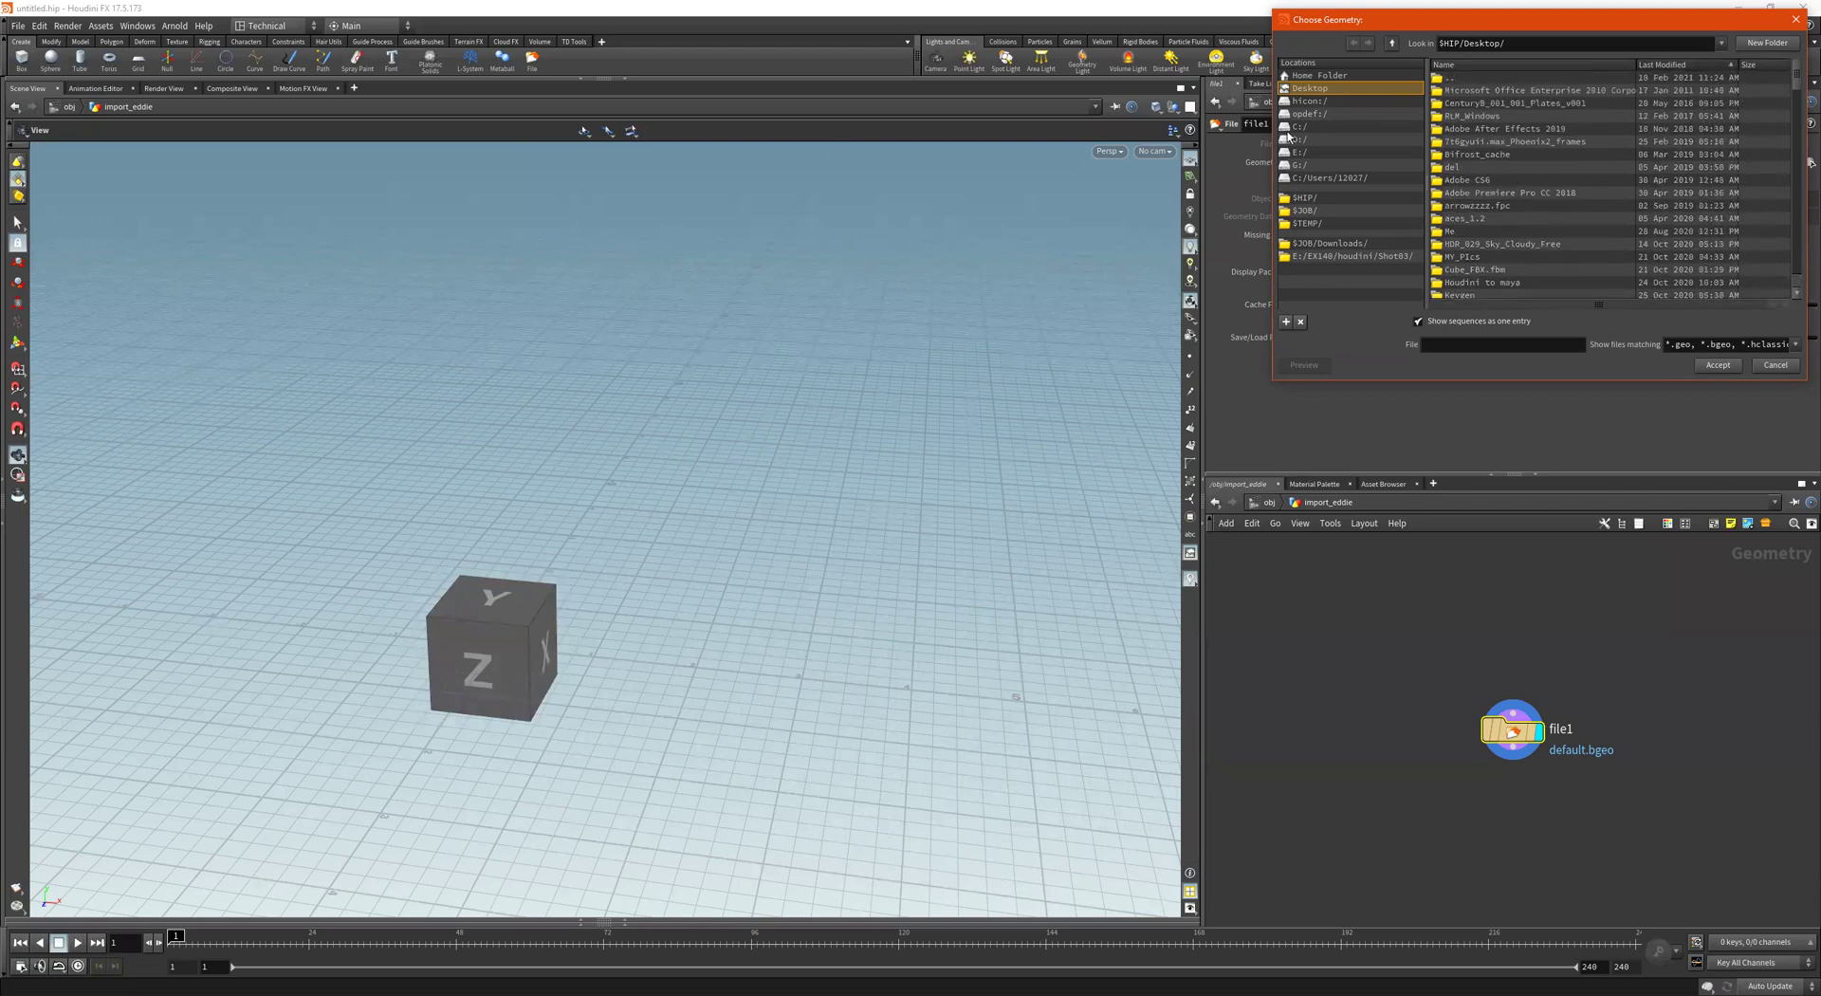
pyautogui.click(1796, 20)
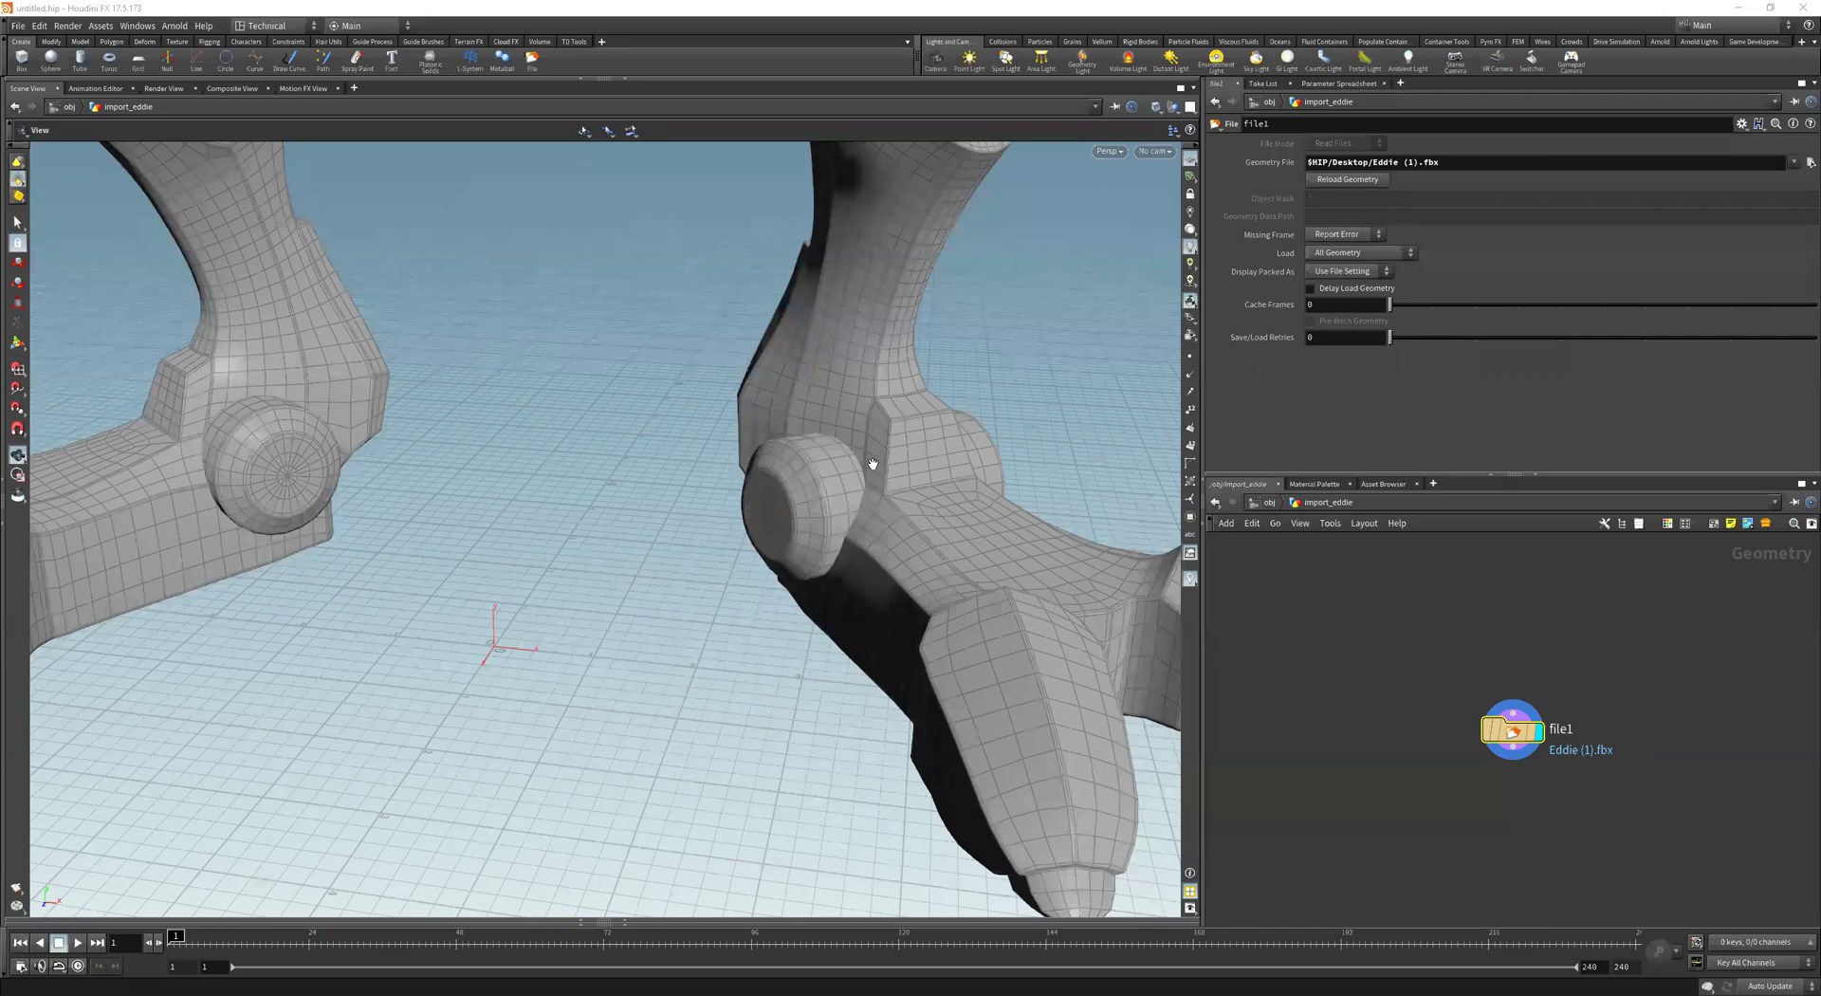
pyautogui.scroll(-6, 873, 464)
pyautogui.moveTo(808, 467); pyautogui.dragTo(727, 578, button='middle')
pyautogui.scroll(2, 774, 542)
pyautogui.scroll(2, 899, 545)
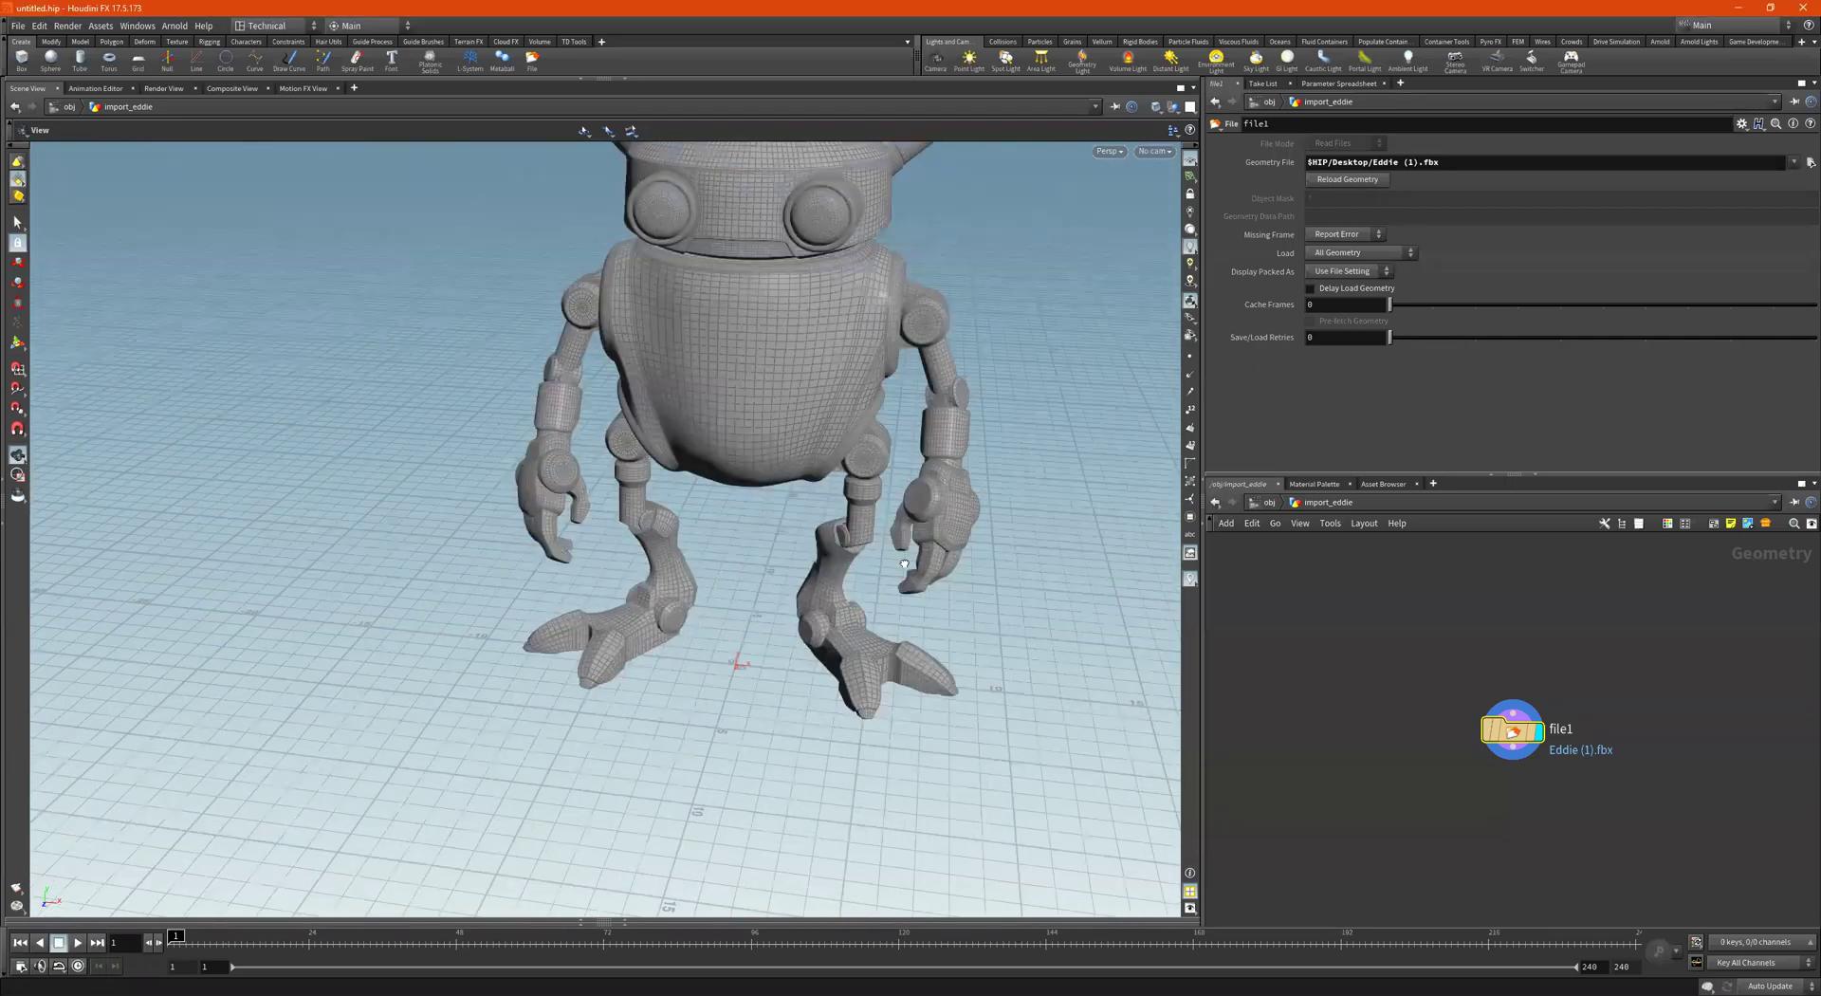
pyautogui.moveTo(905, 564); pyautogui.dragTo(845, 526)
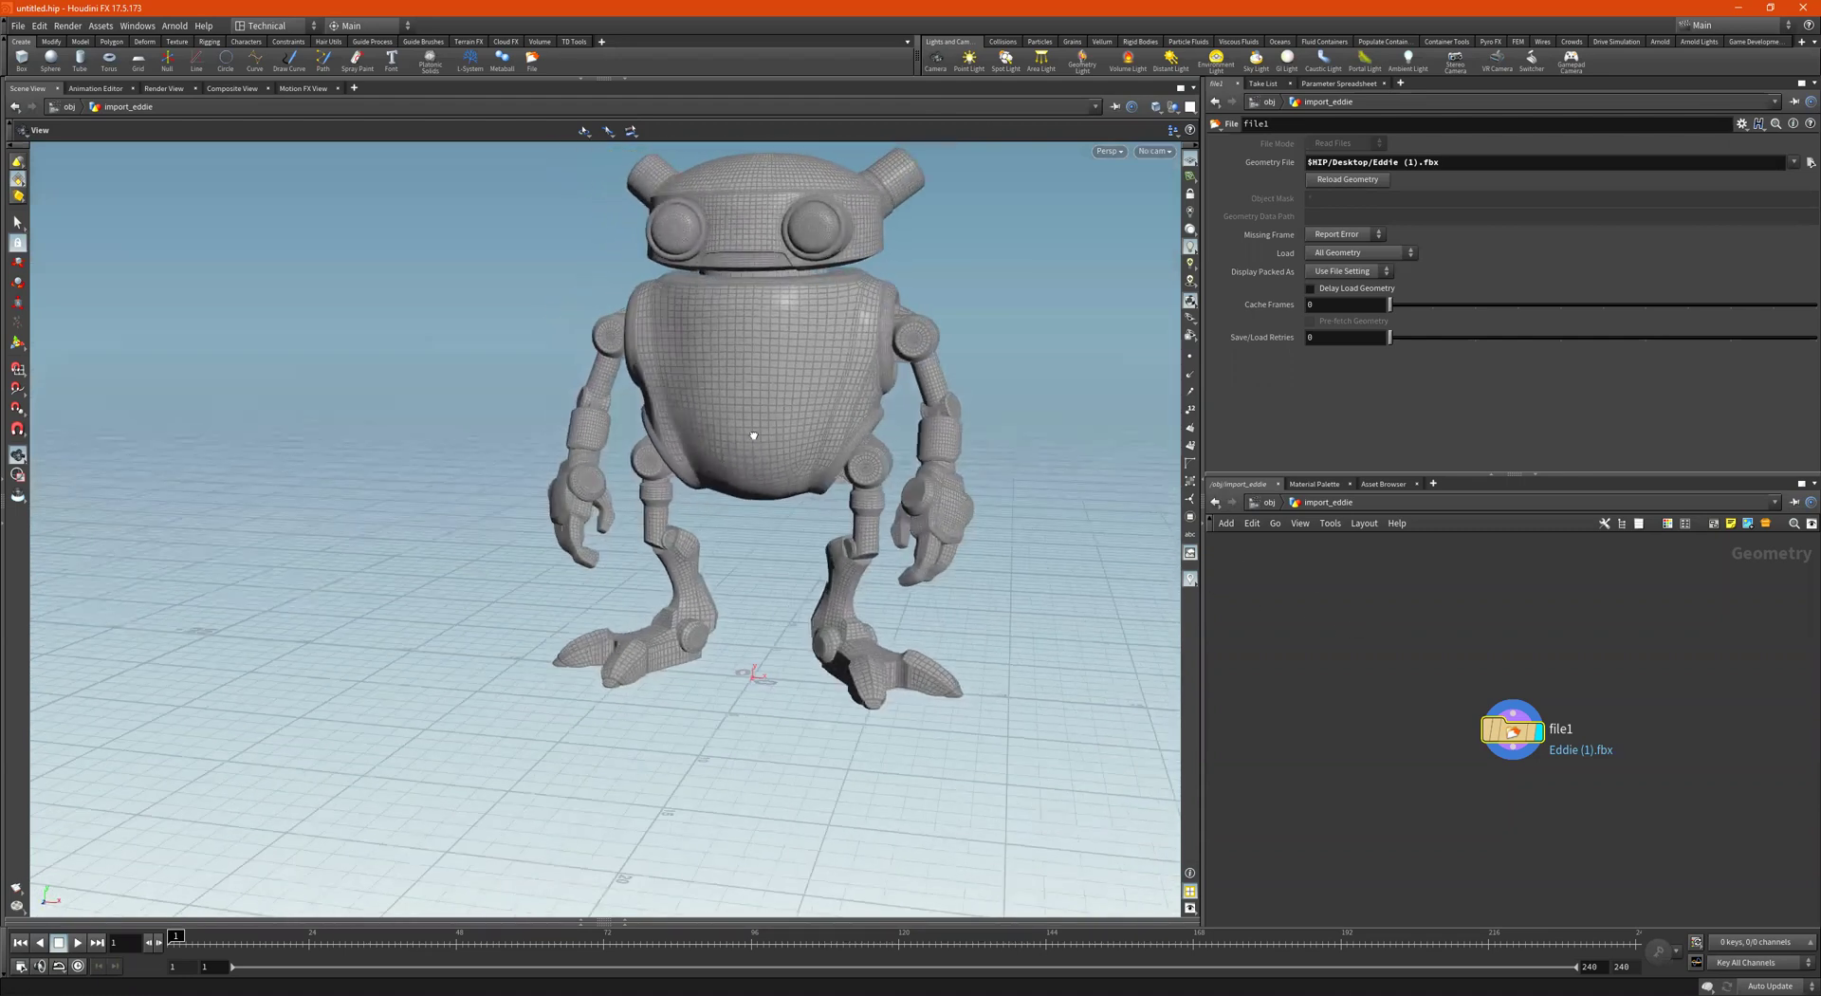
# Leave the import_eddie network and switch the network editor to the mat network
pyautogui.click(1269, 503)
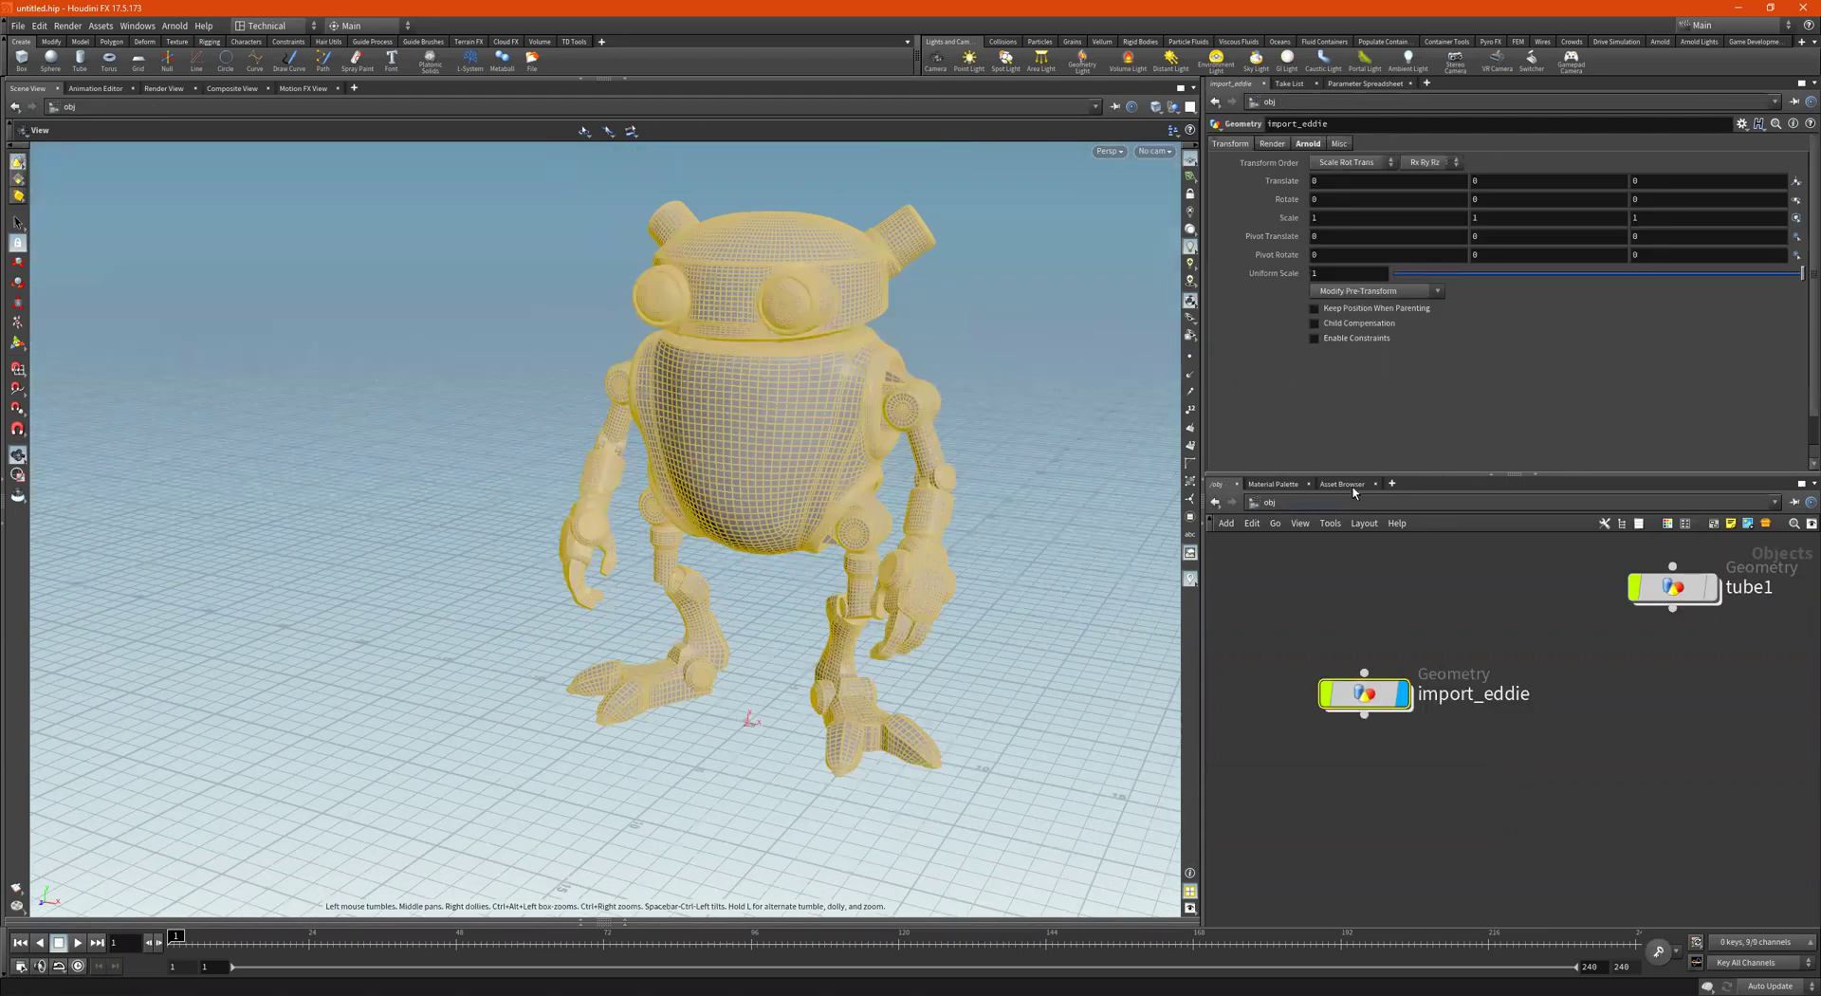
pyautogui.click(1296, 485)
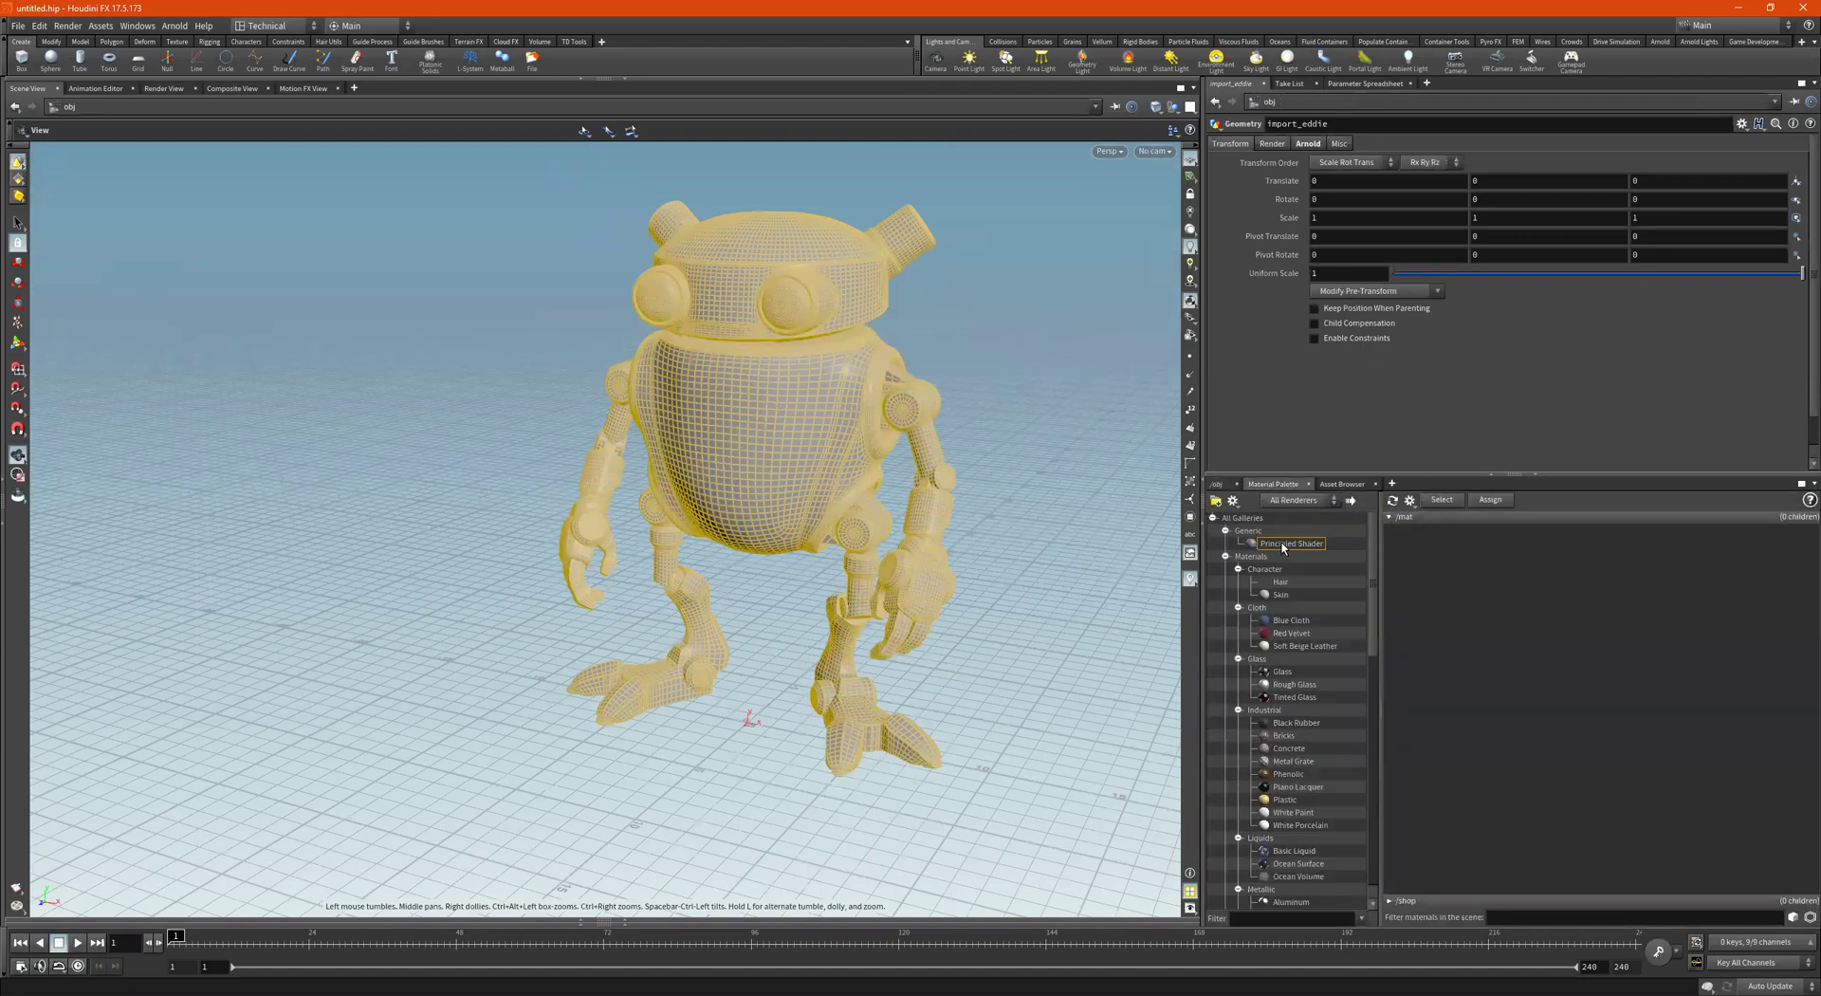
pyautogui.click(1282, 548)
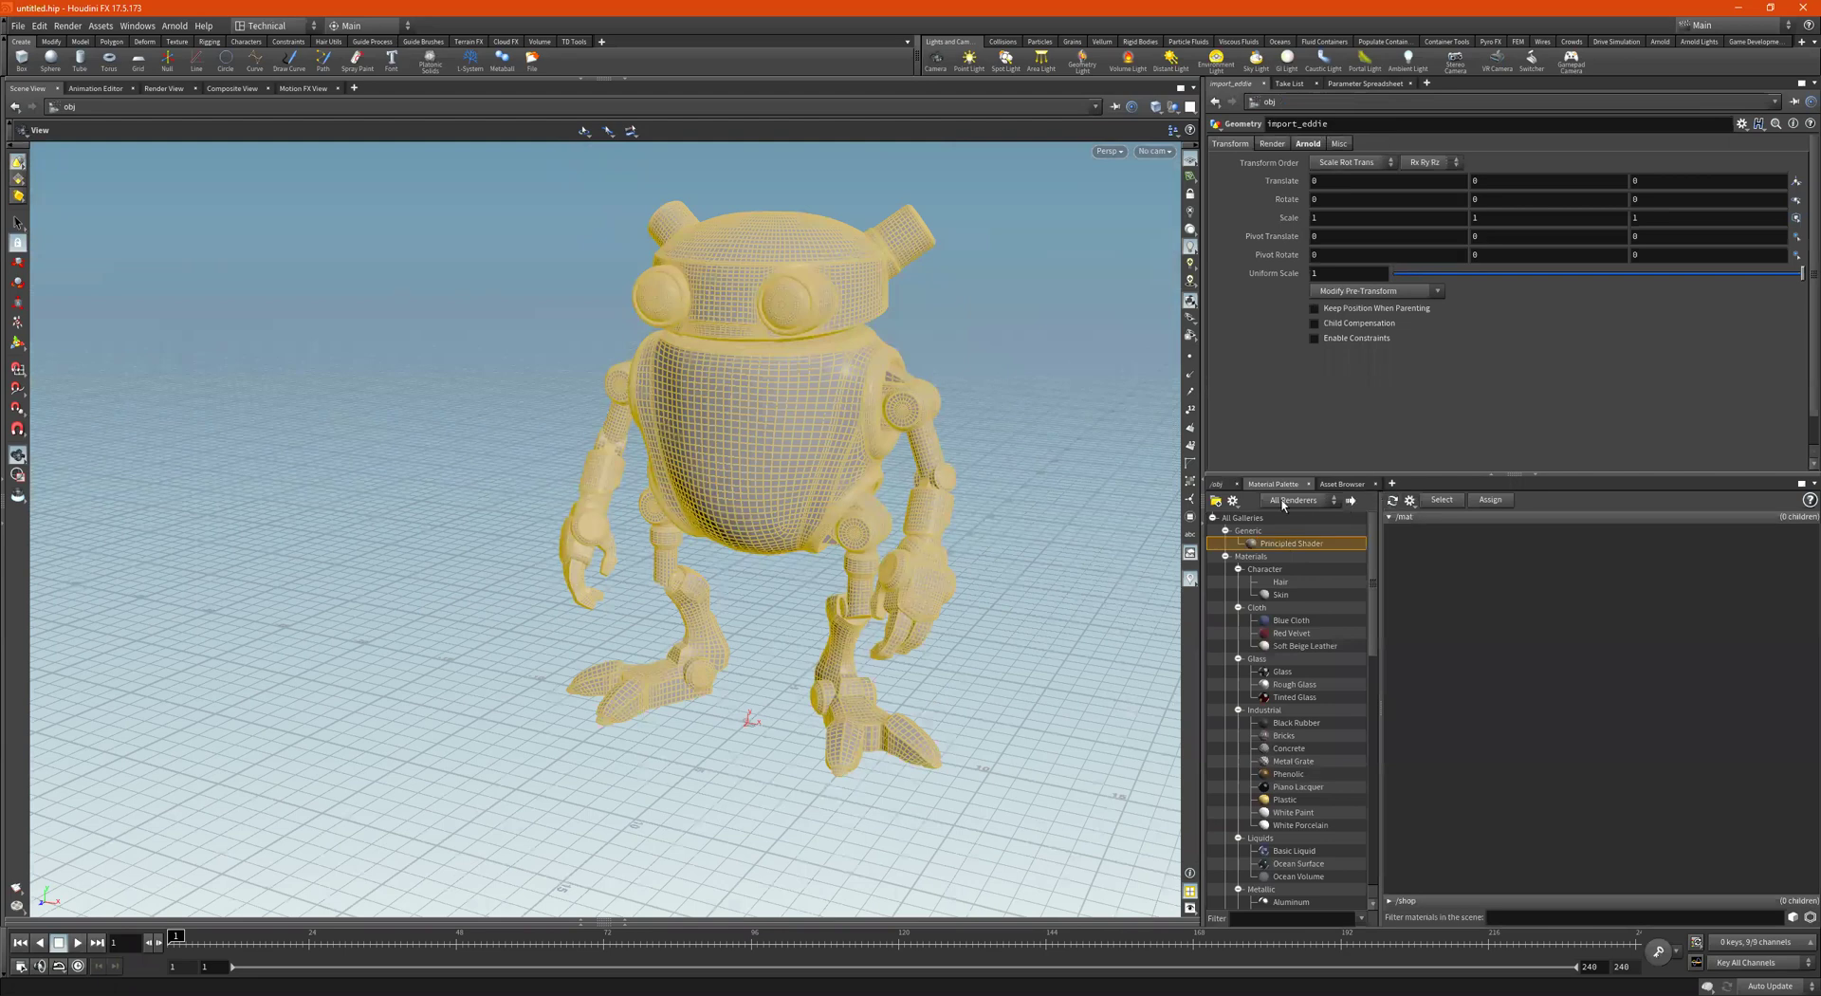
pyautogui.click(1218, 484)
pyautogui.rightClick(1312, 504)
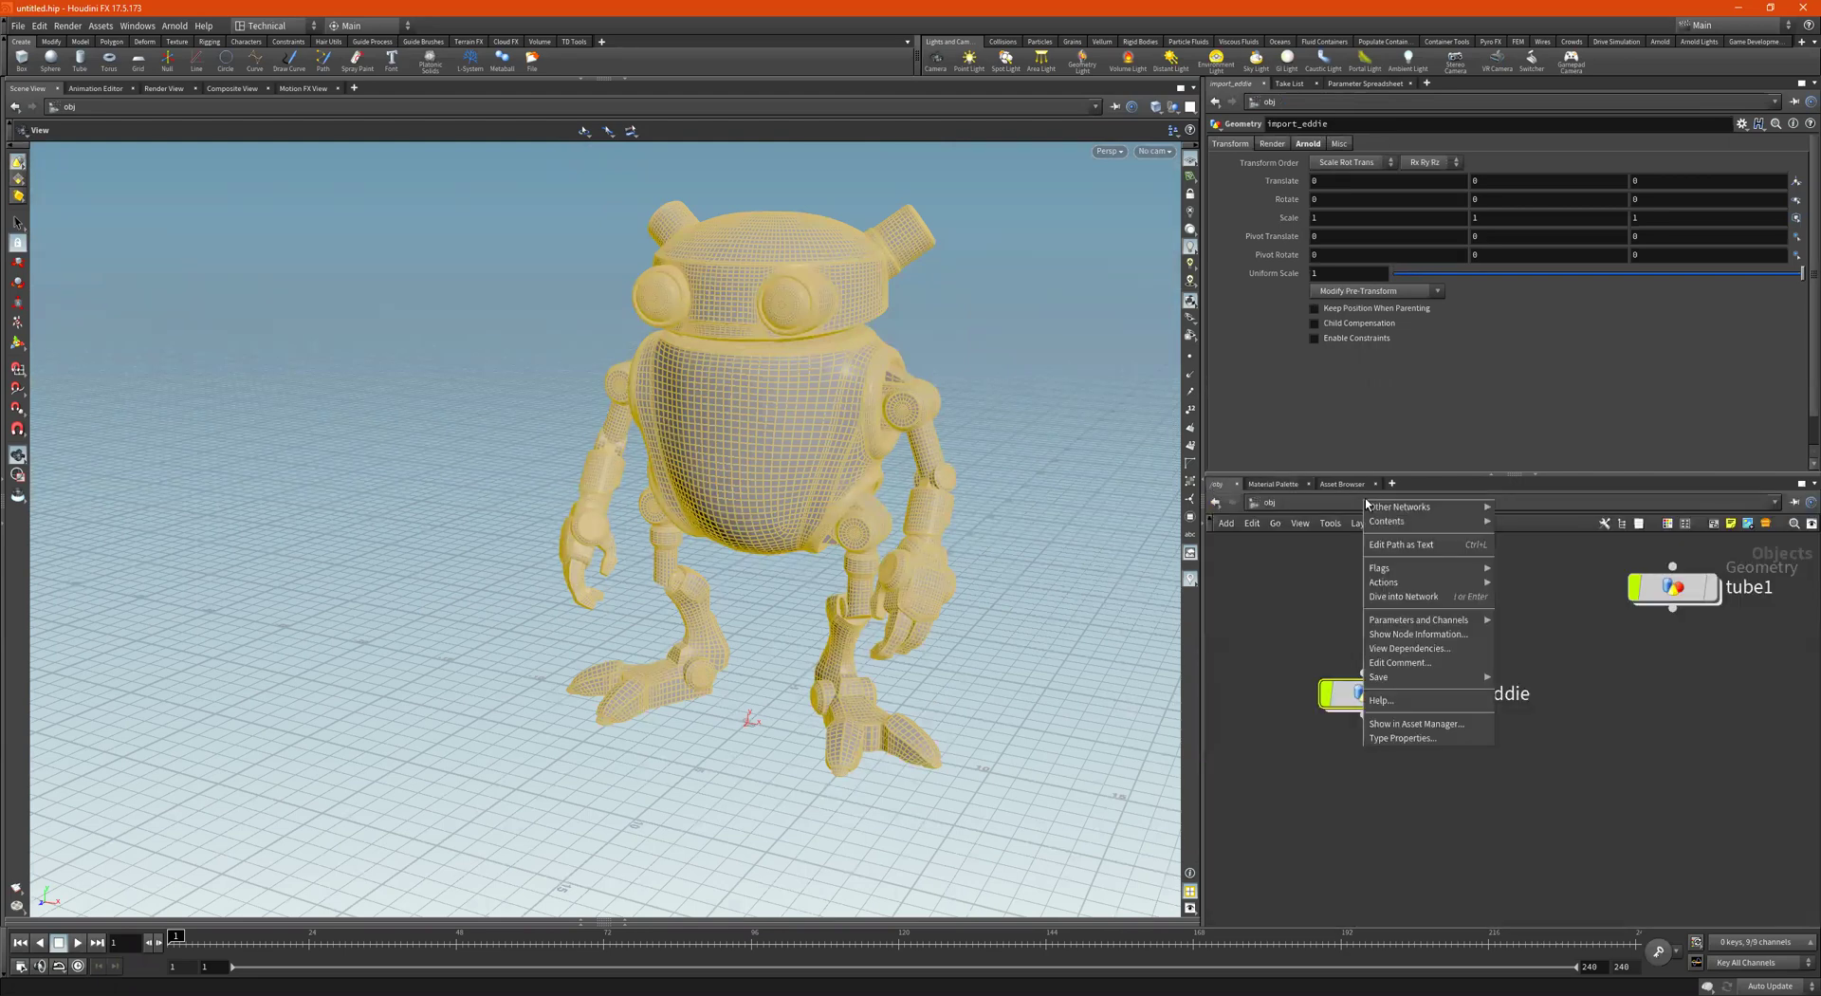
pyautogui.click(1312, 504)
pyautogui.click(1312, 503)
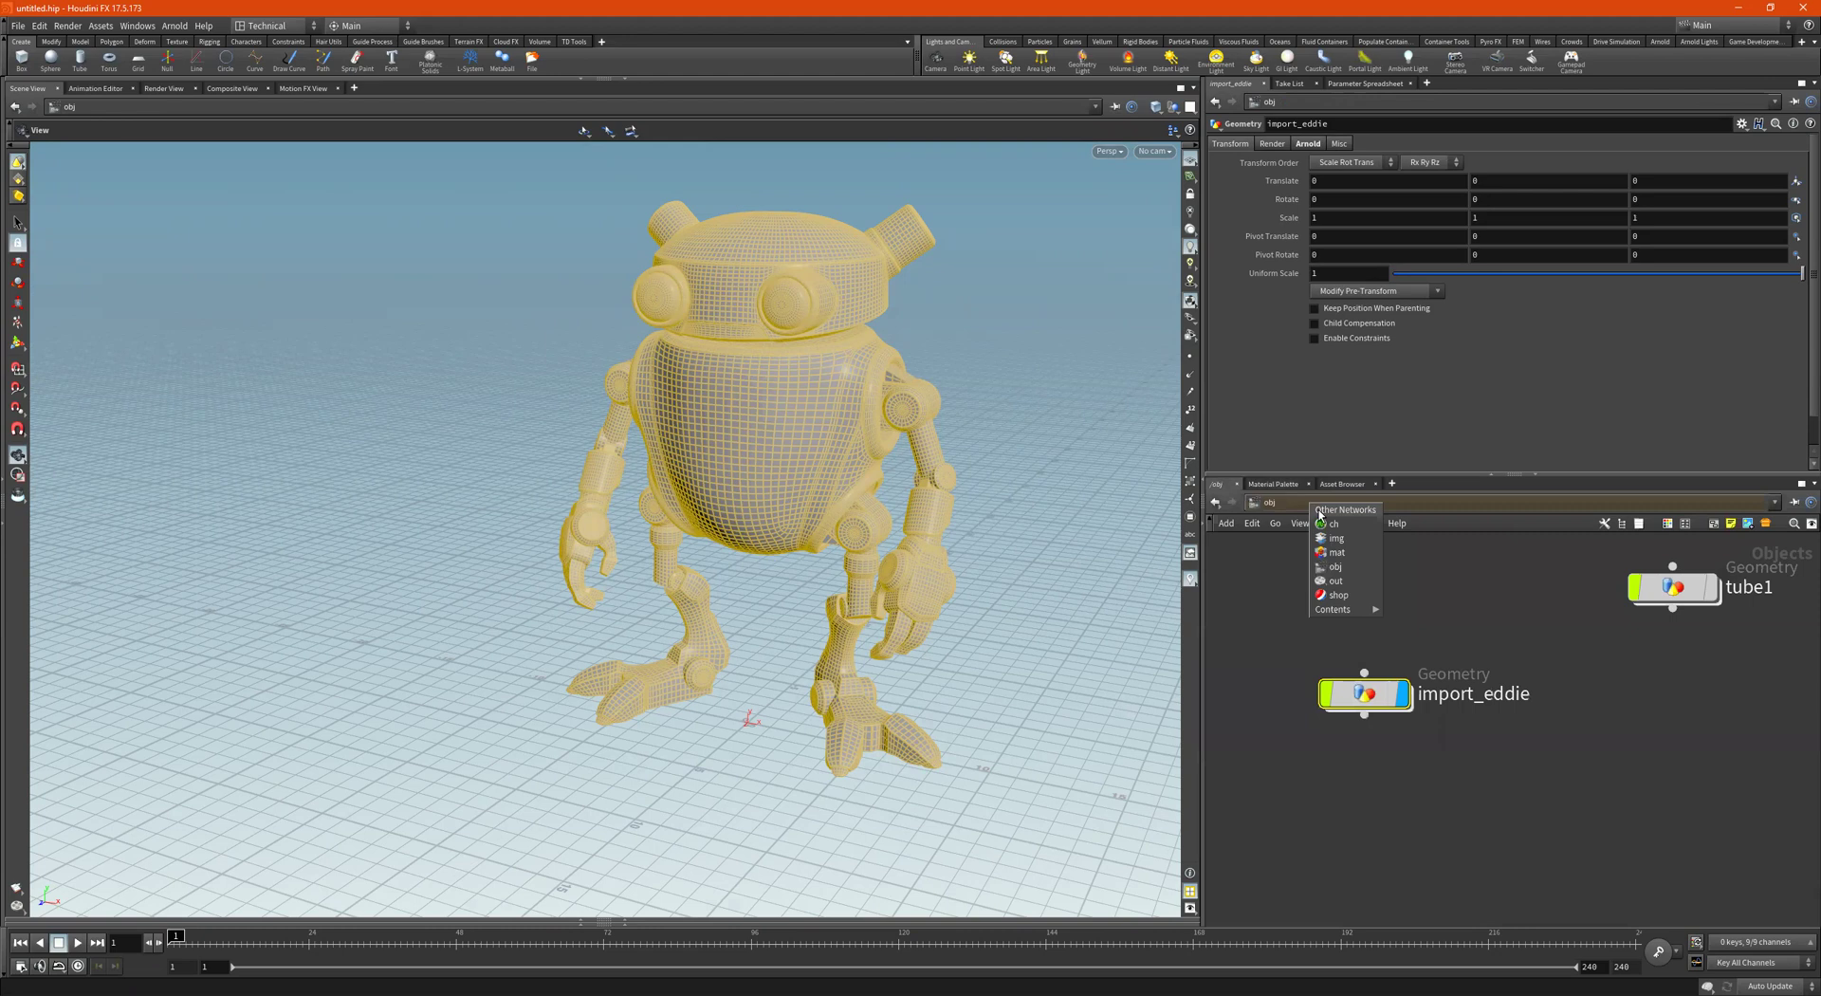
pyautogui.click(1346, 553)
# Add a Standard Surface shader node to the empty mat network
pyautogui.press('Tab')
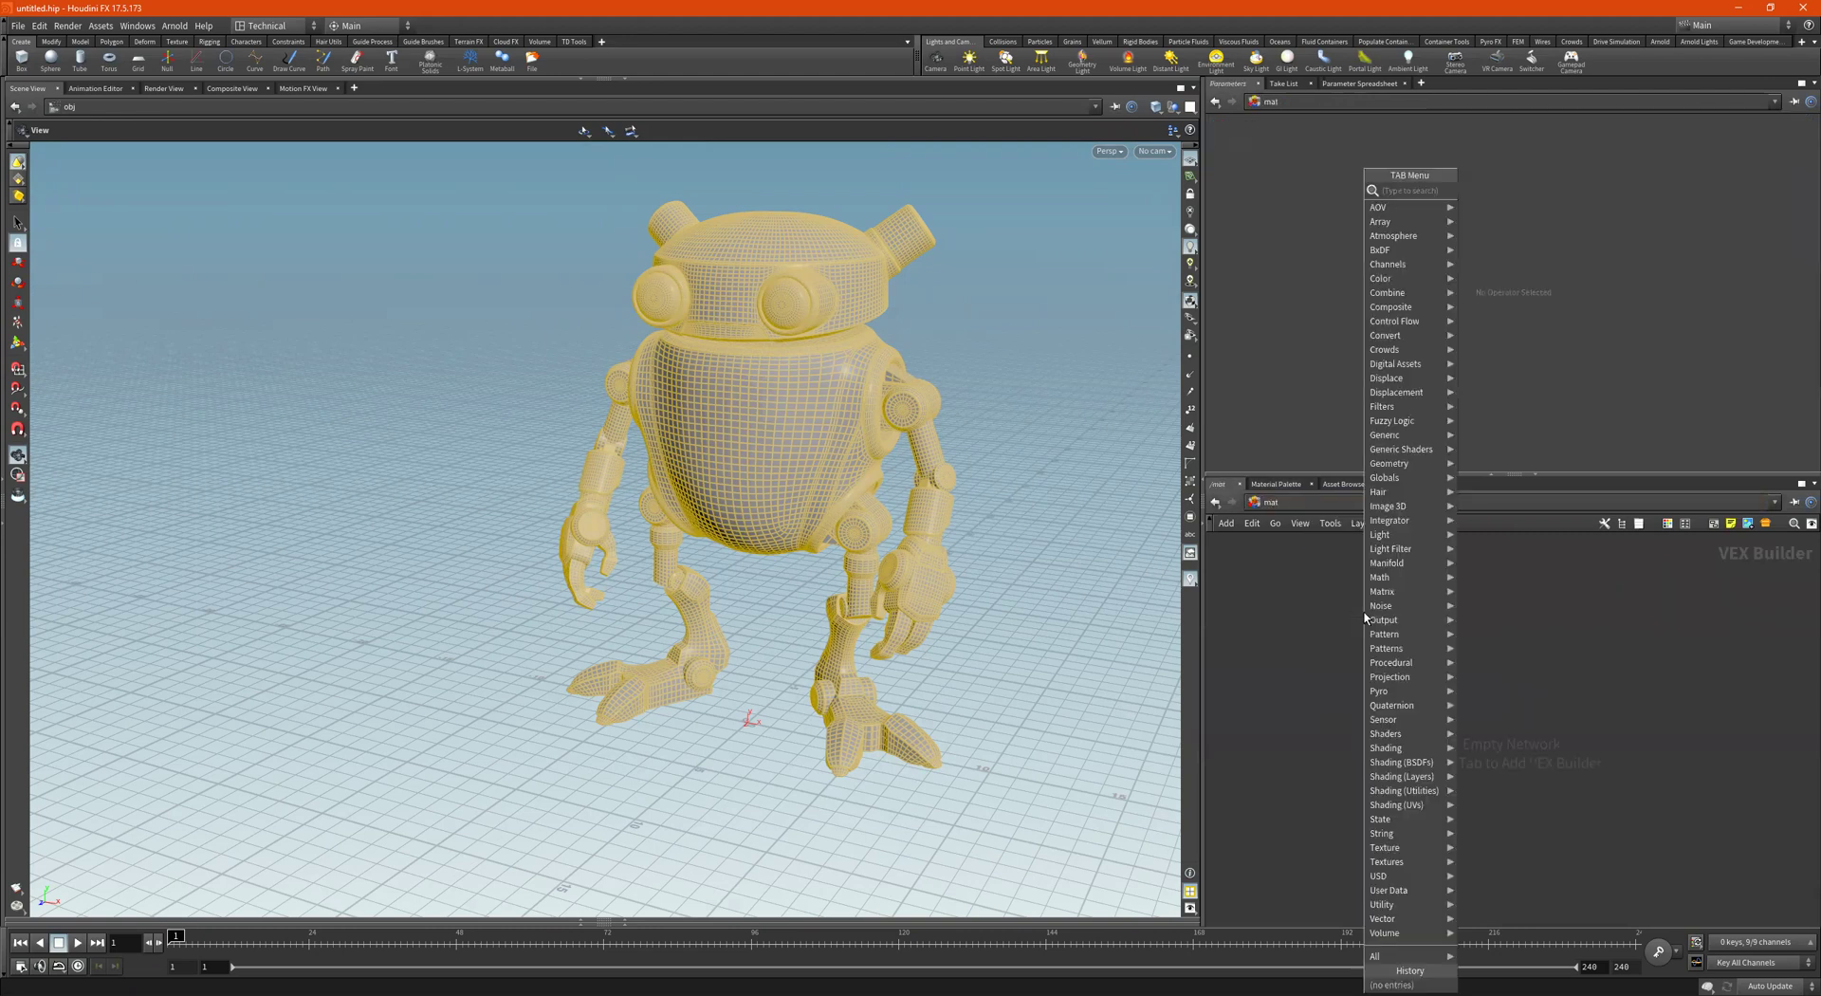
pyautogui.moveTo(1365, 613)
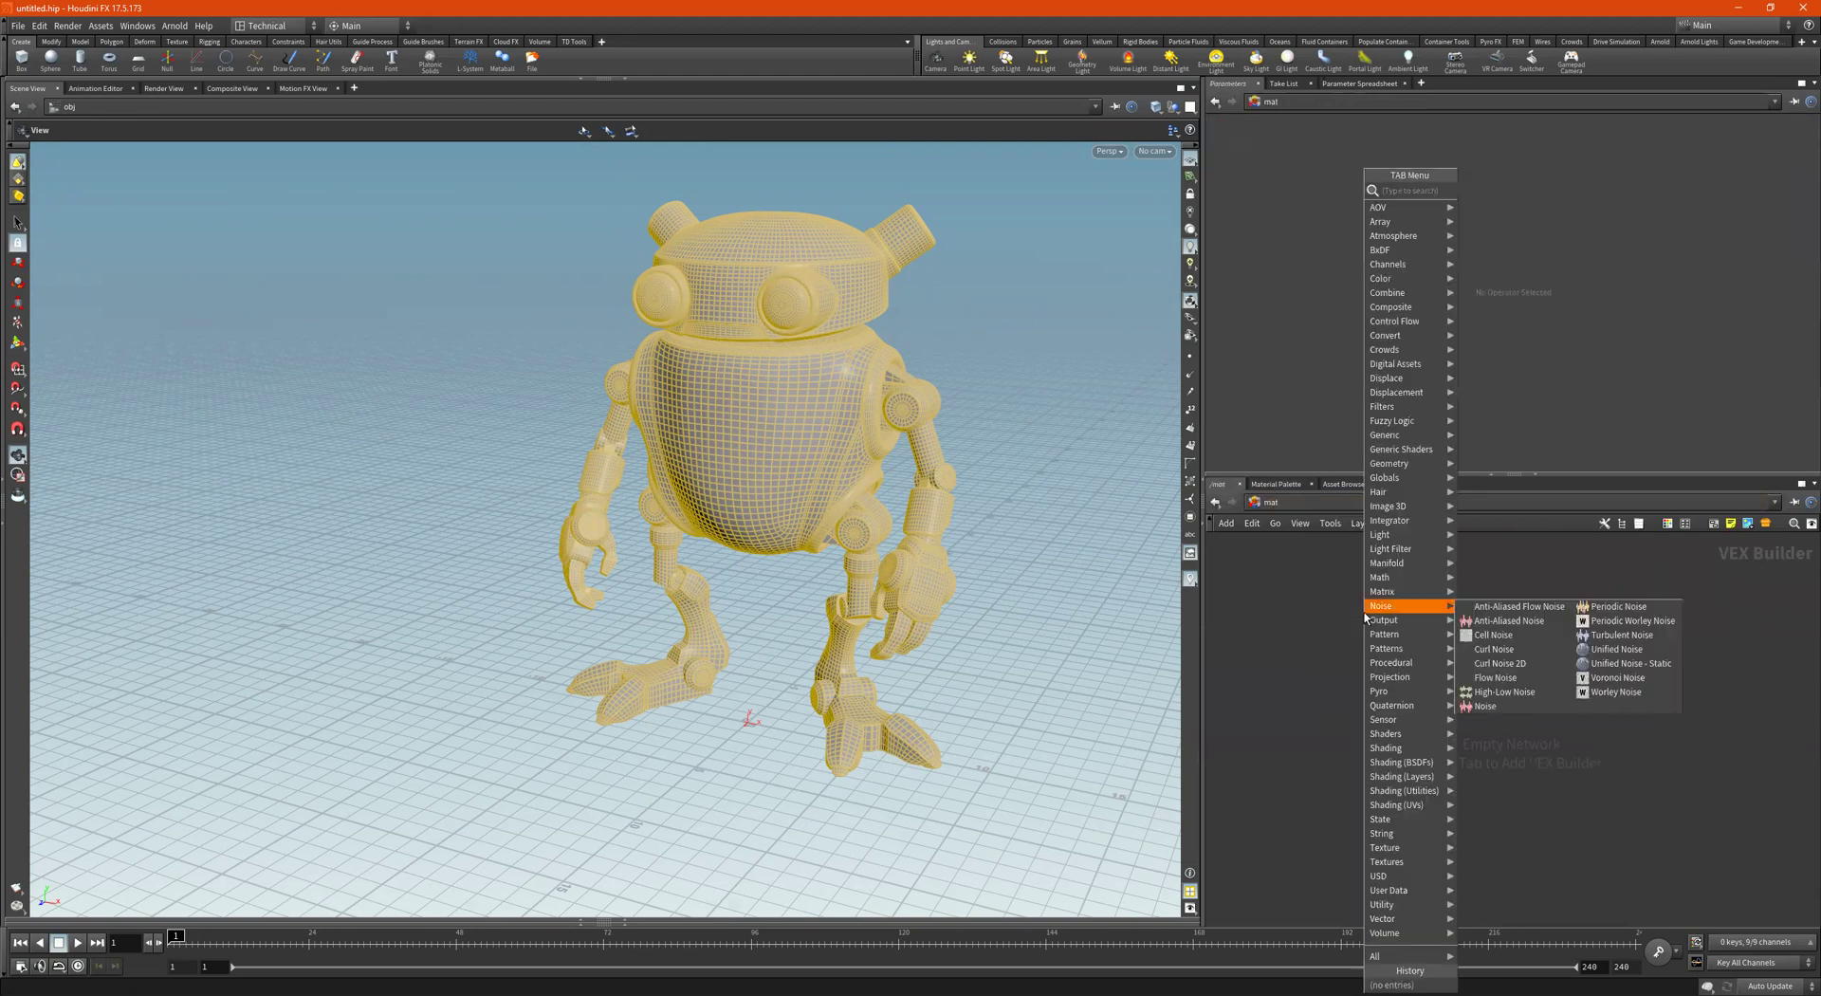
pyautogui.write('surfa')
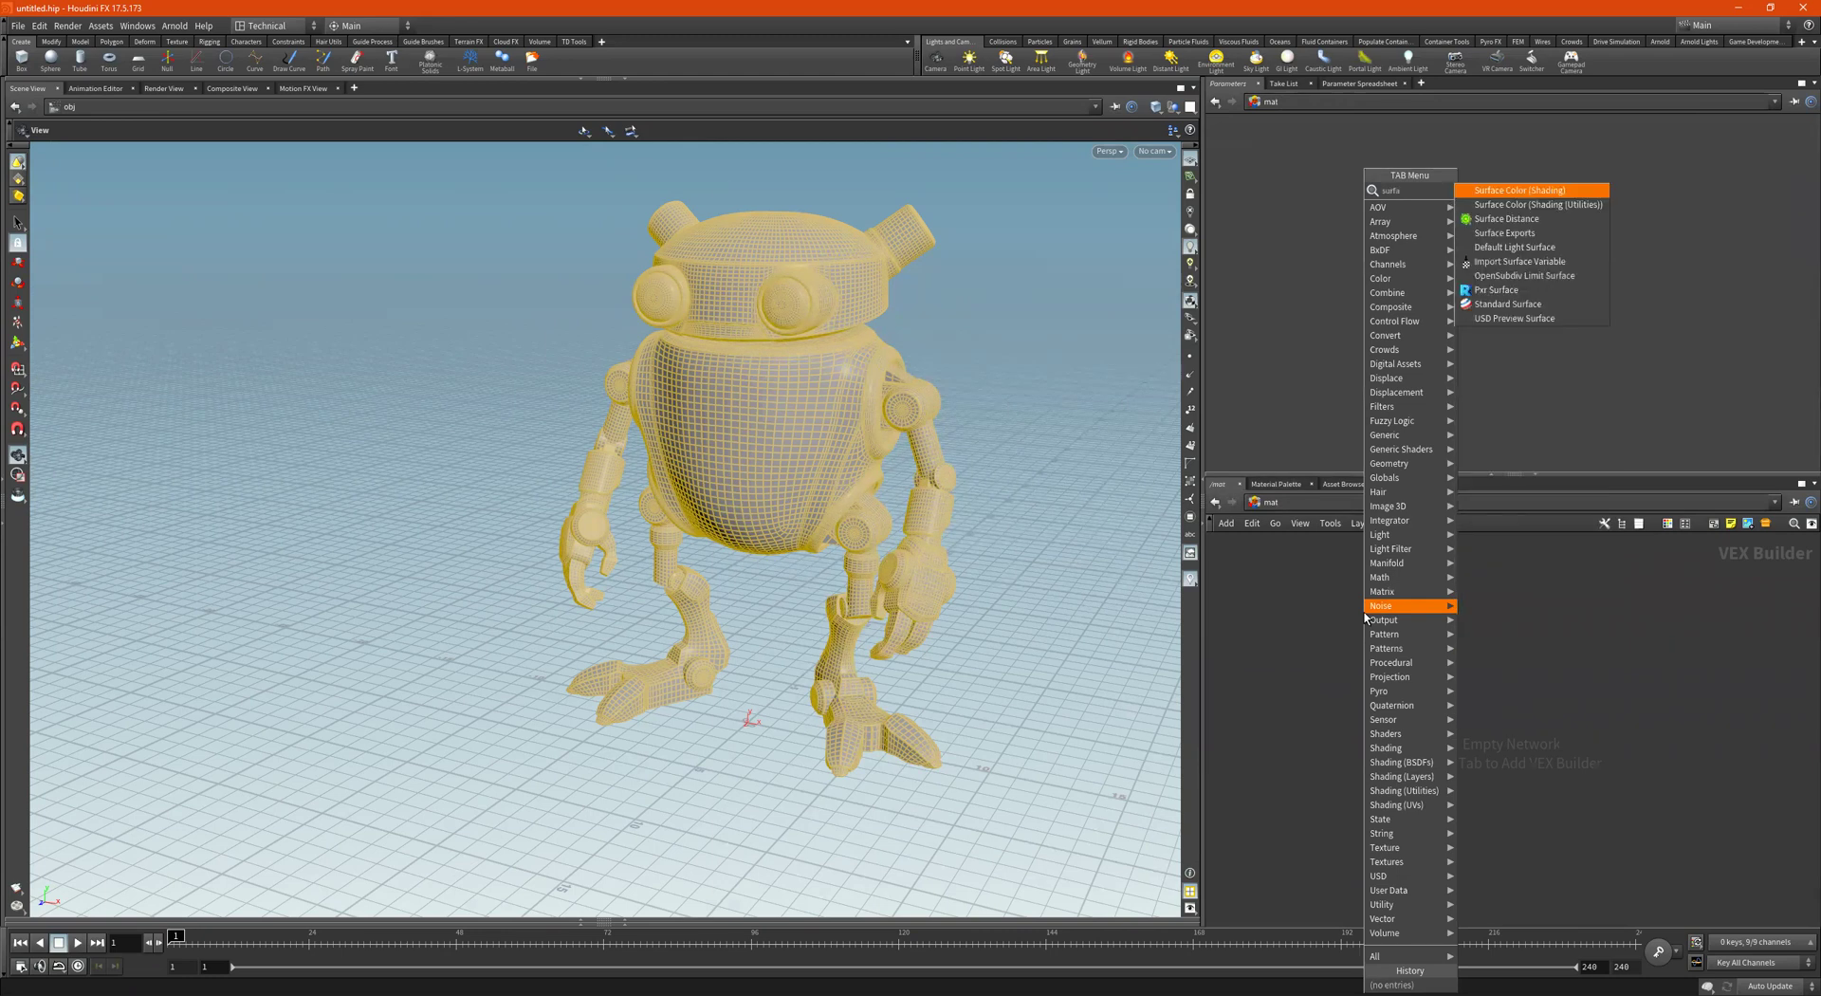
pyautogui.press('Down')
pyautogui.press('Down')
pyautogui.press('Down')
pyautogui.press('Down')
pyautogui.press('Down')
pyautogui.press('Down')
pyautogui.press('Down')
pyautogui.press('Down')
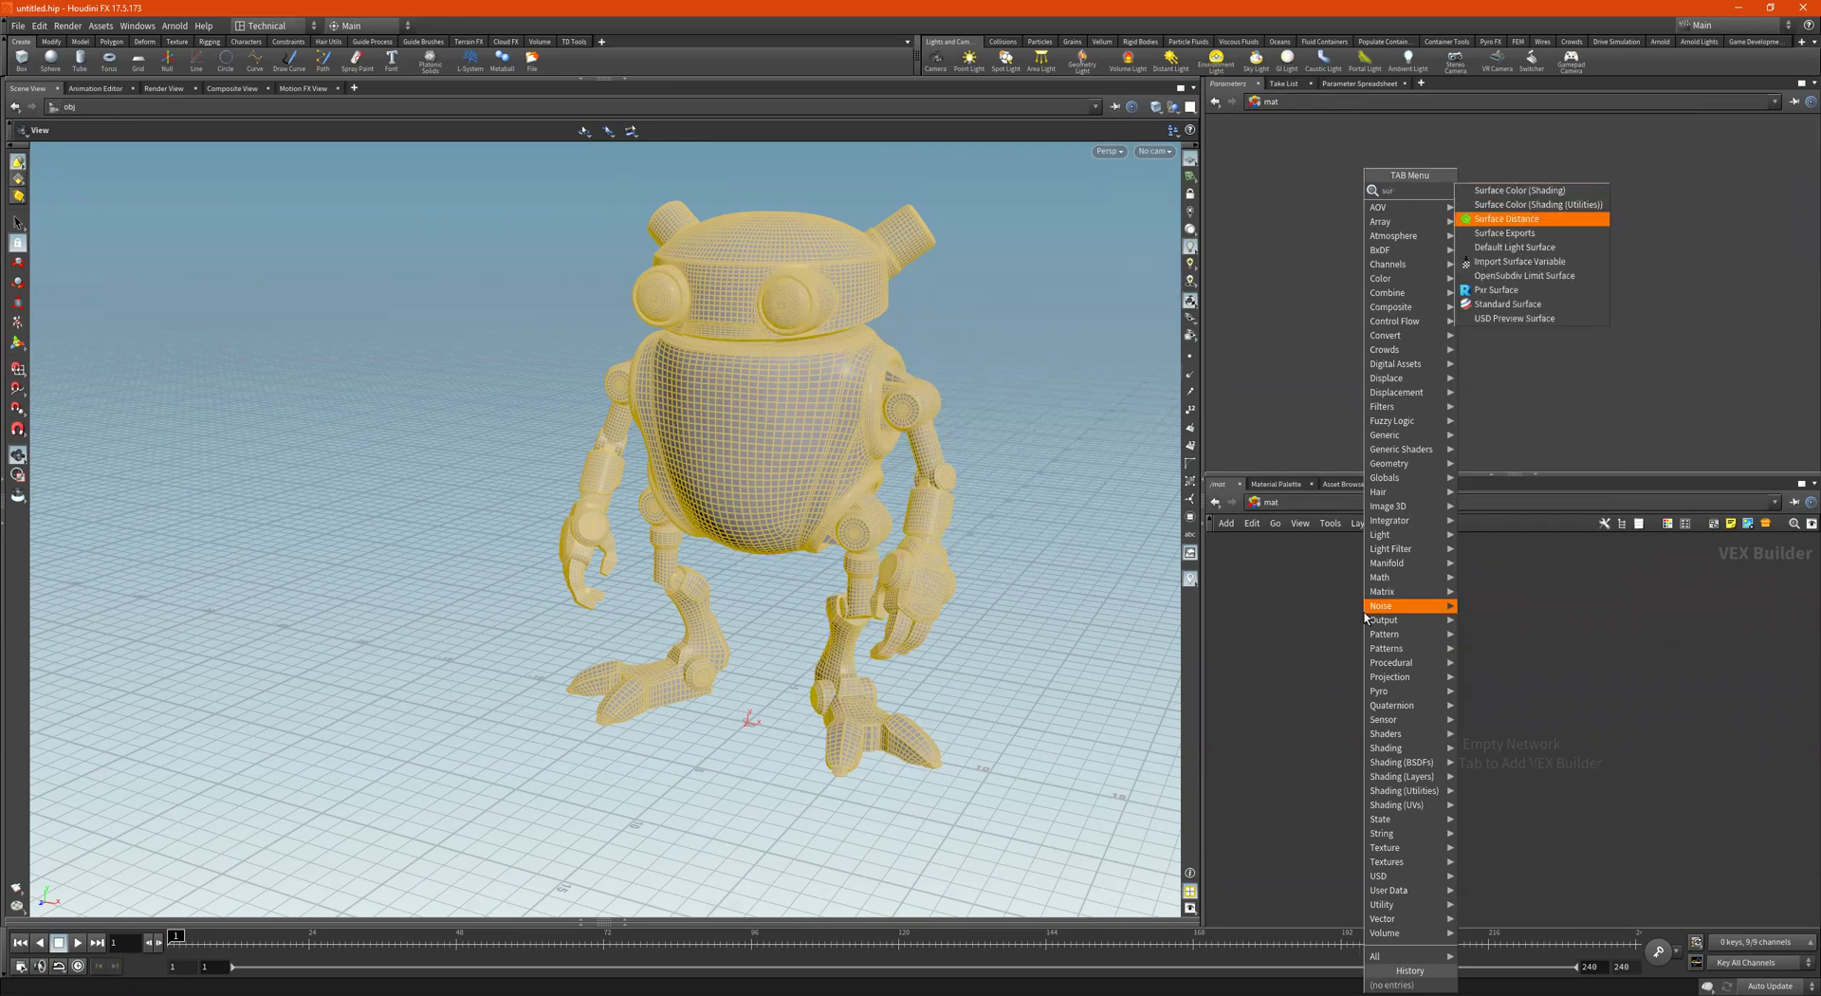
pyautogui.press('Return')
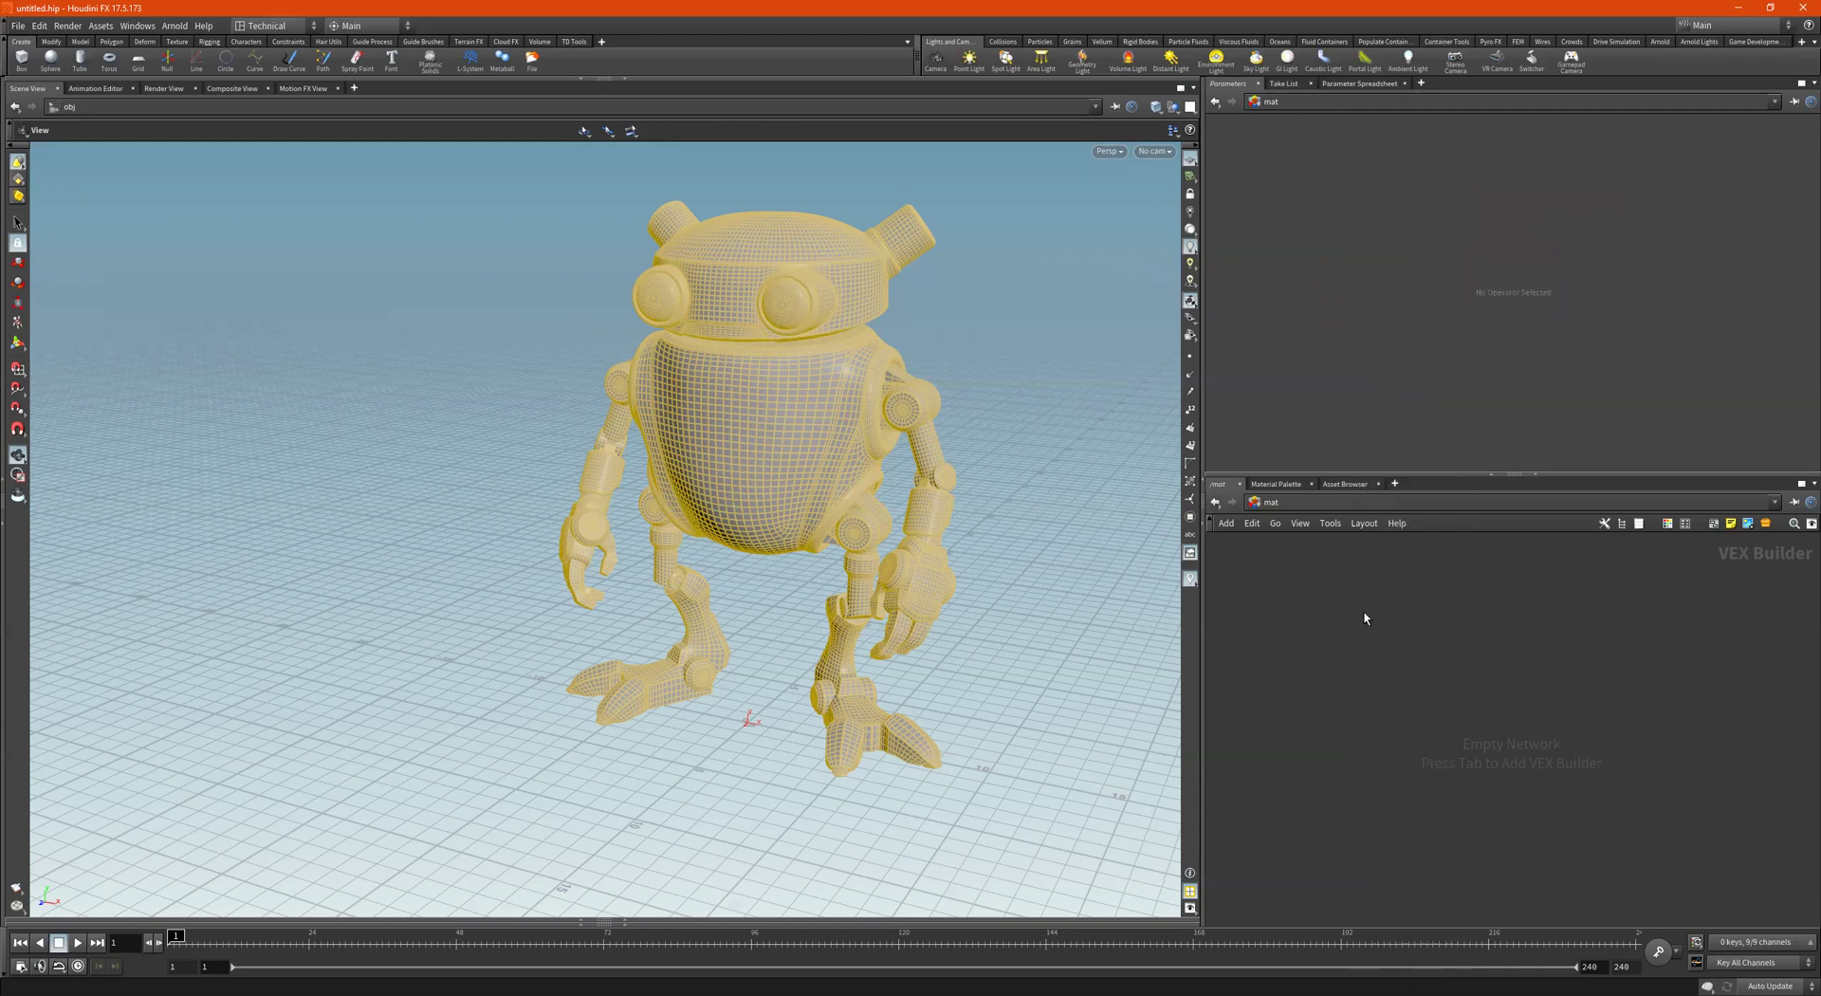
pyautogui.click(1366, 618)
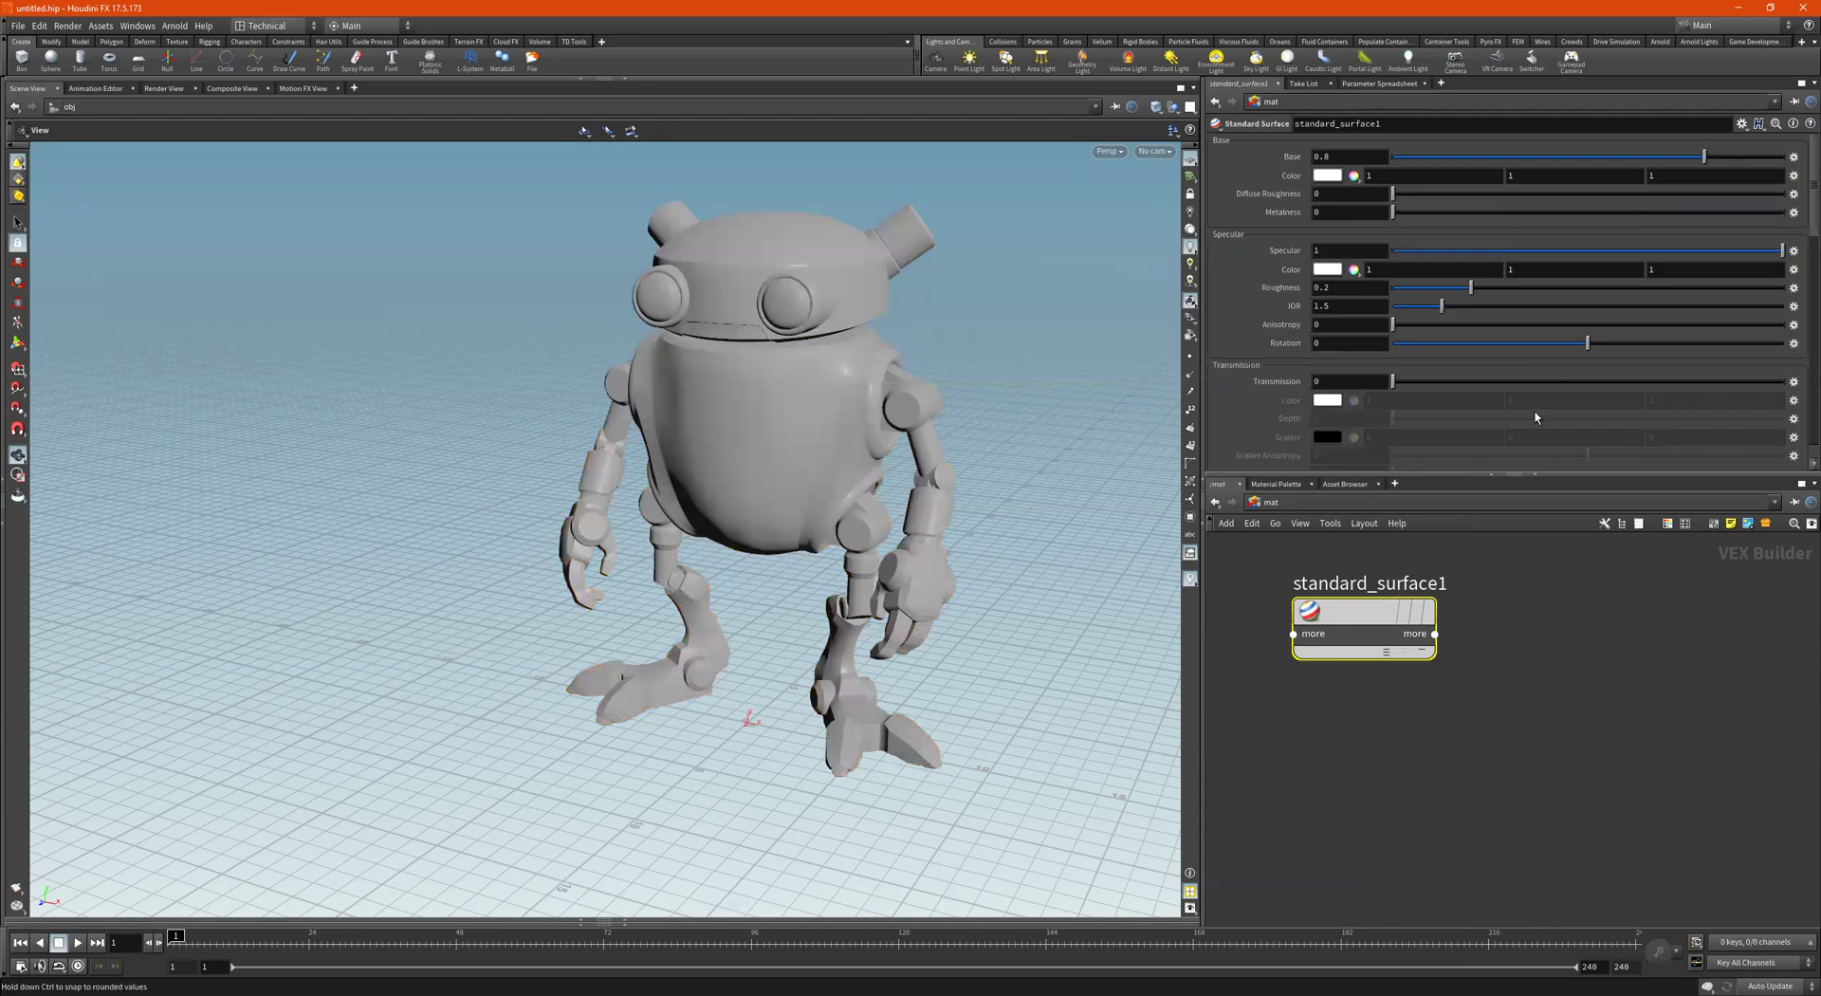
# Add a Principled Shader node beside the Standard Surface node
pyautogui.press('Tab')
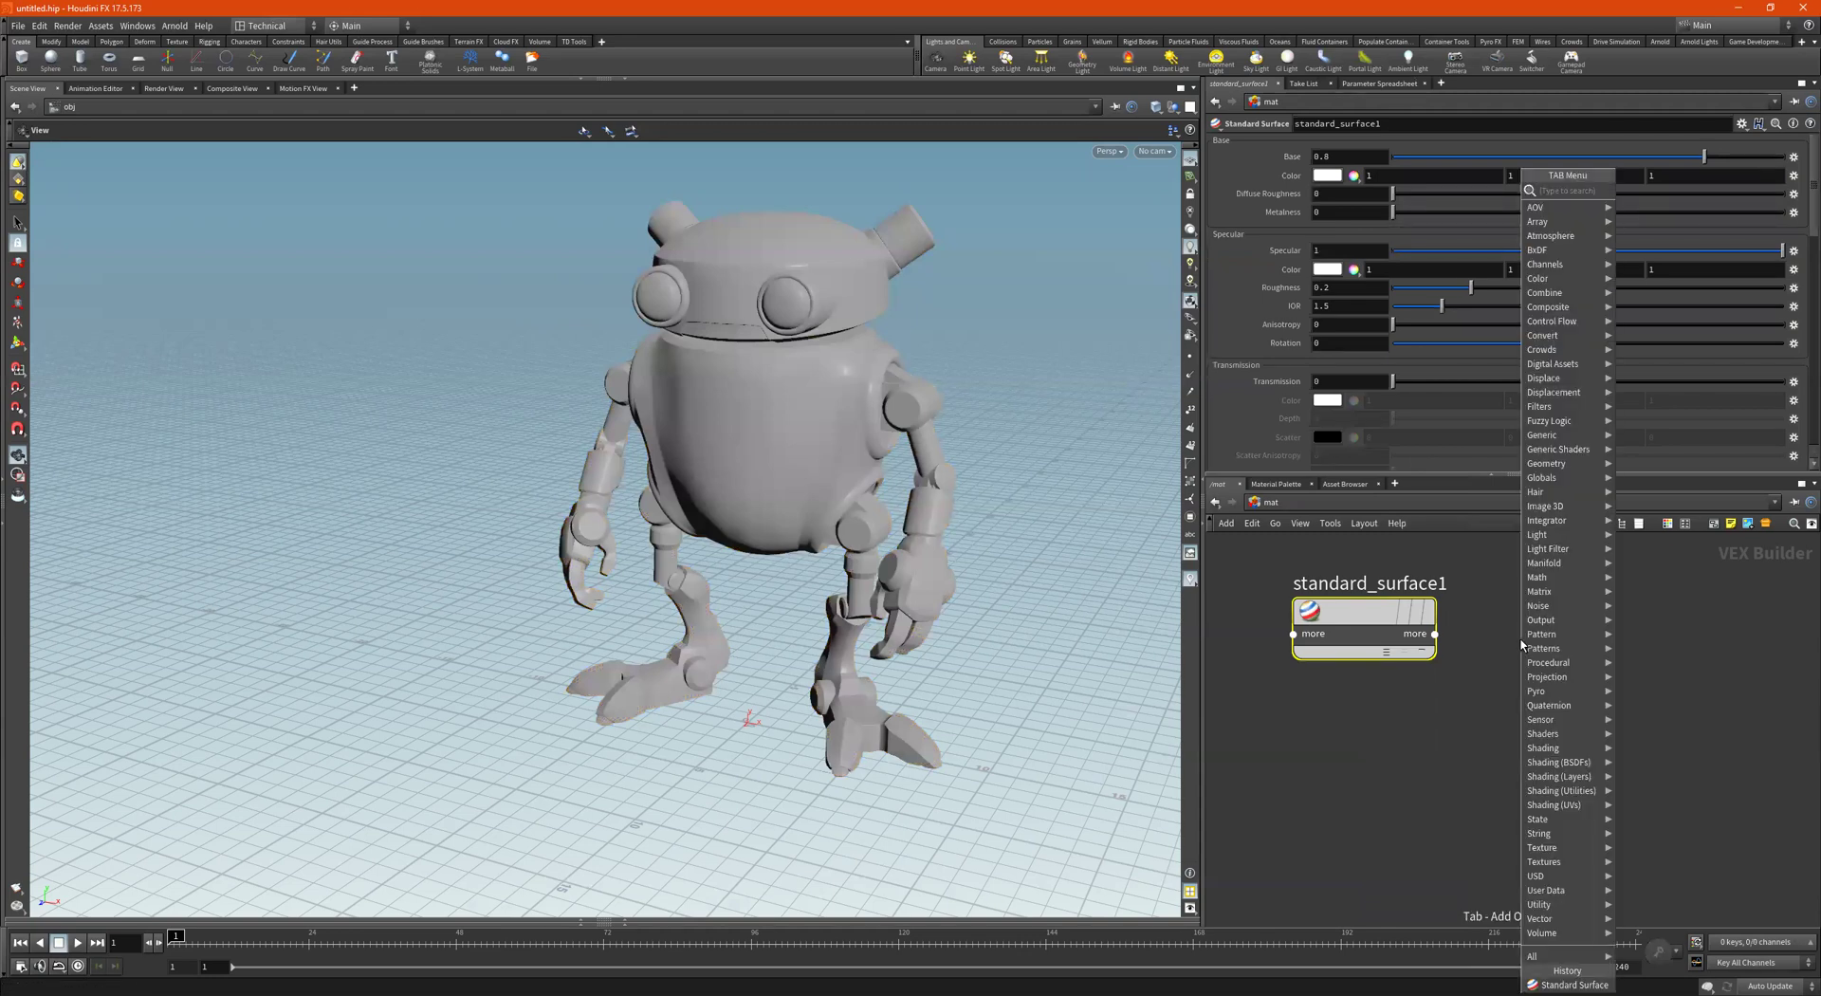
pyautogui.write('princ')
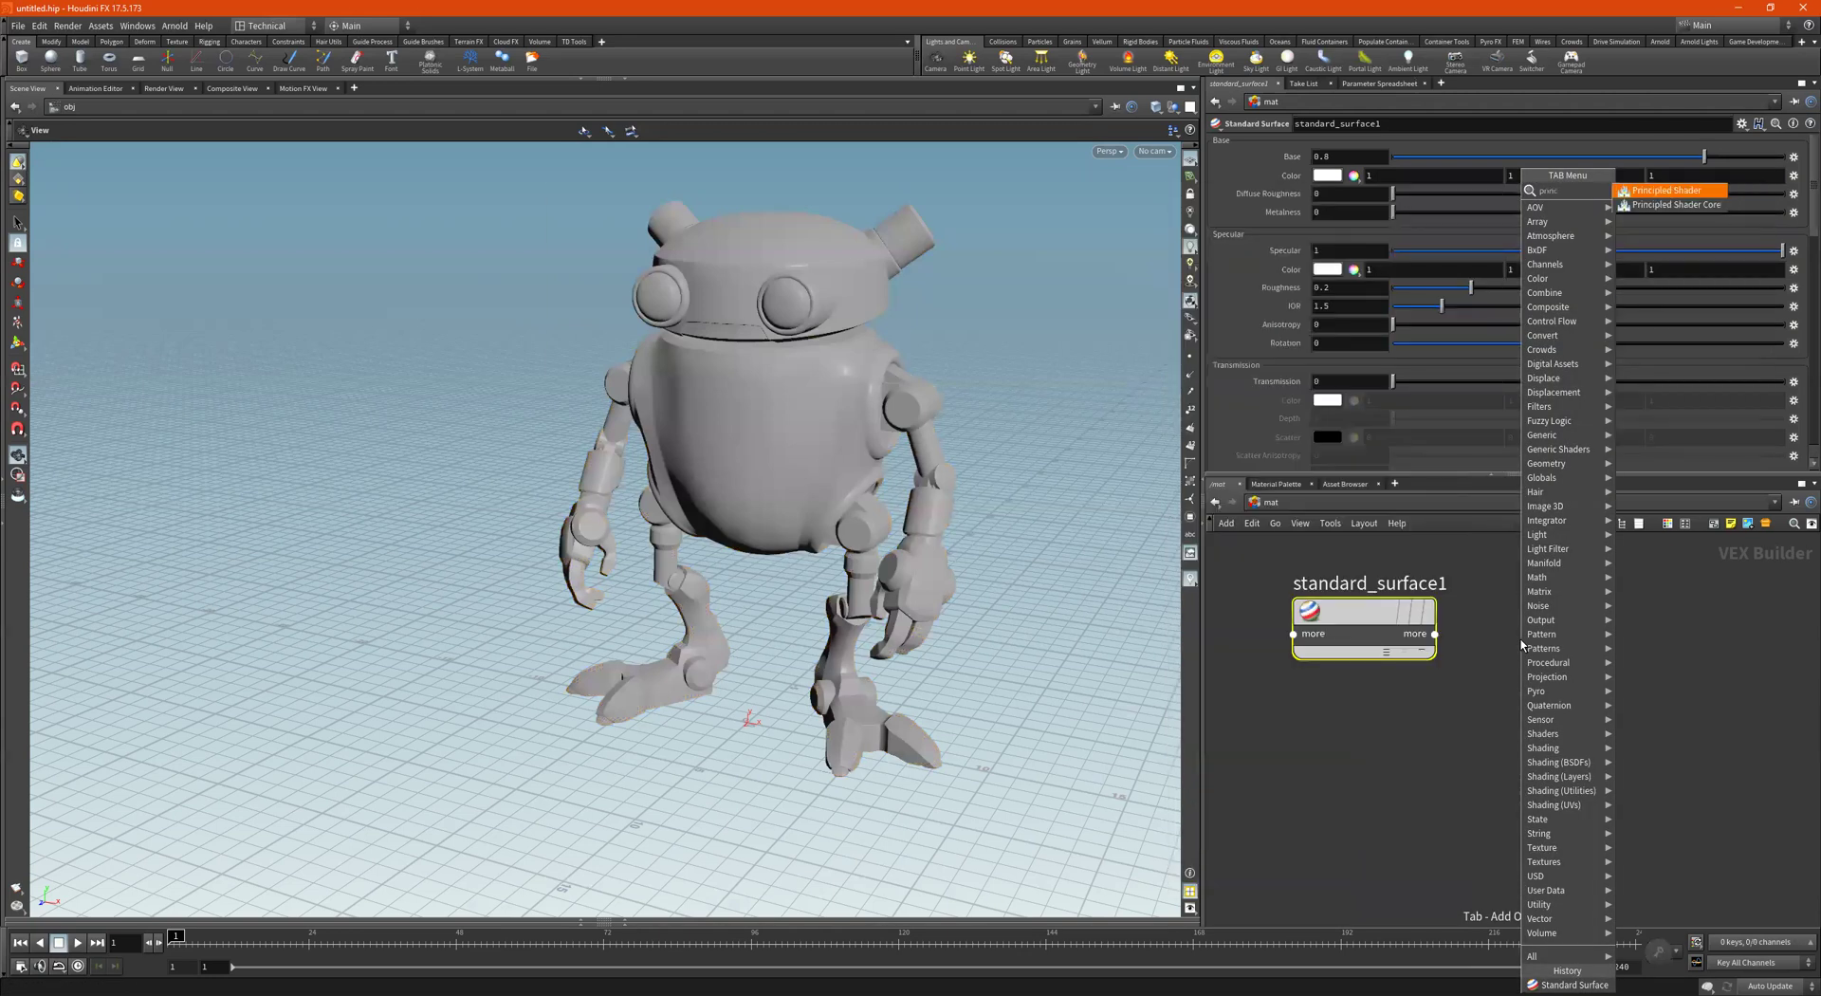
pyautogui.press('Return')
pyautogui.click(1521, 646)
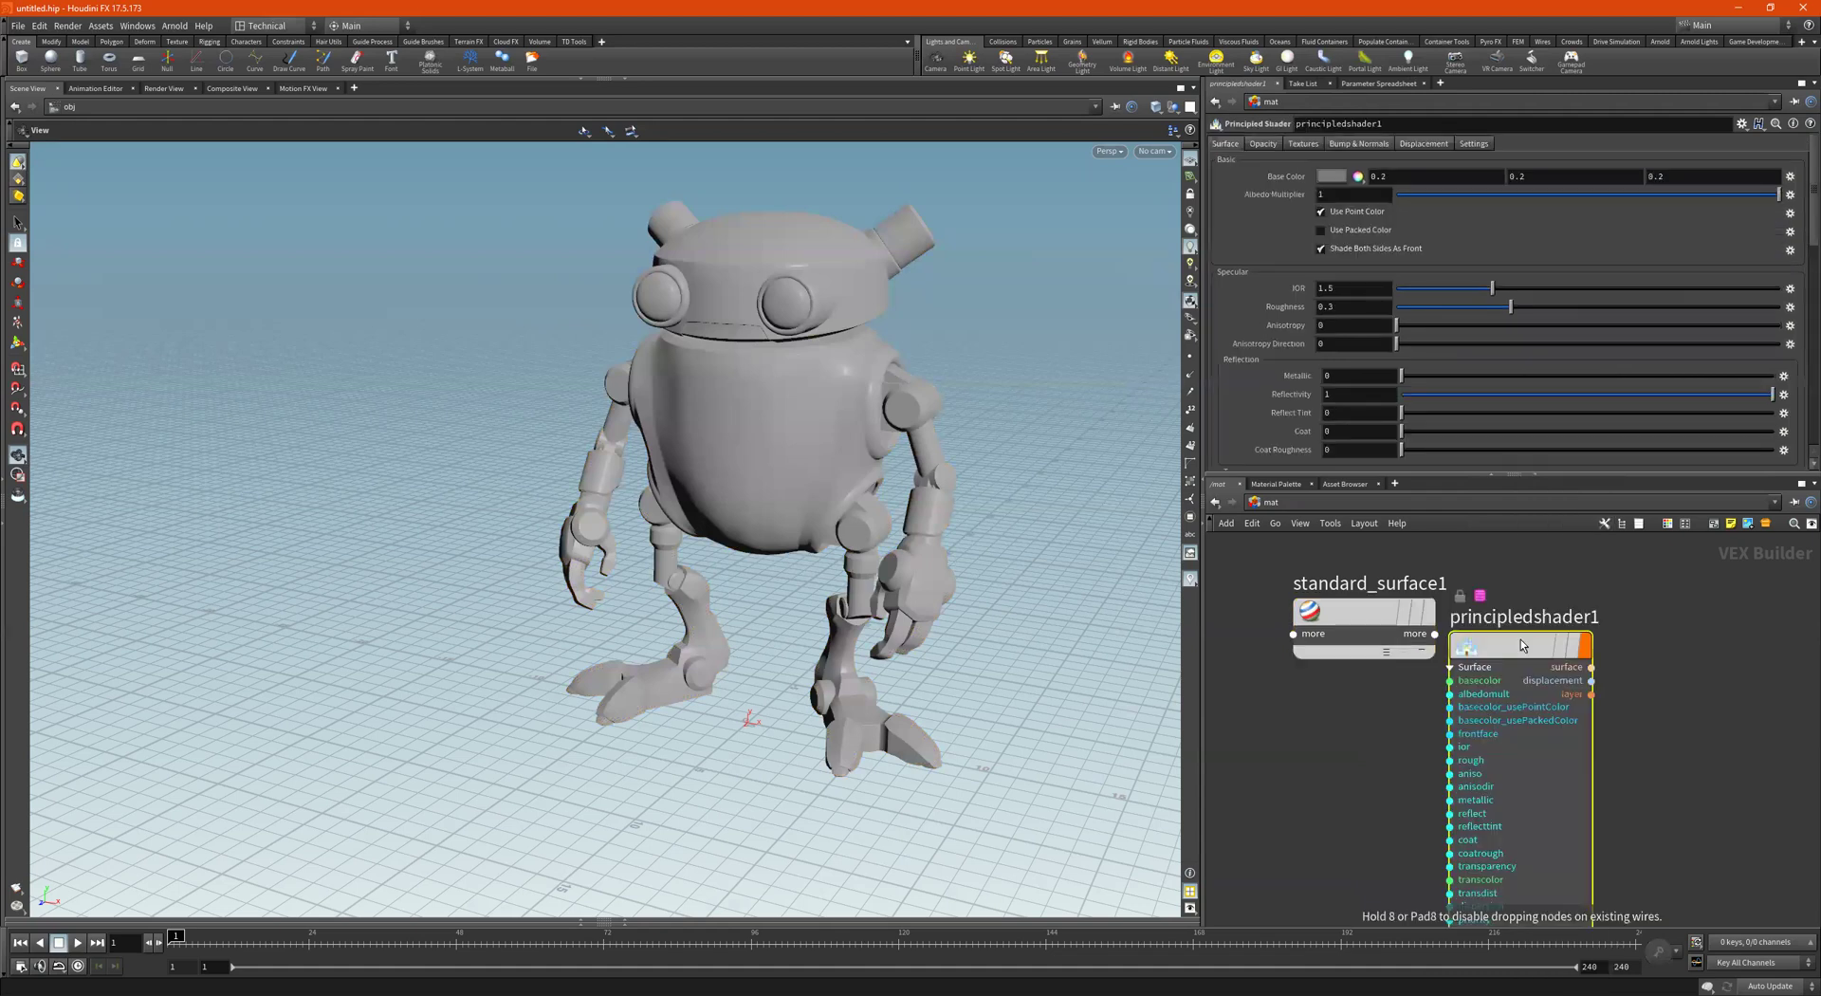
# Delete the Standard Surface node from the mat network, keeping only the Principled Shader
pyautogui.moveTo(1262, 557); pyautogui.dragTo(1335, 646)
pyautogui.press('Delete')
pyautogui.scroll(-5, 1517, 636)
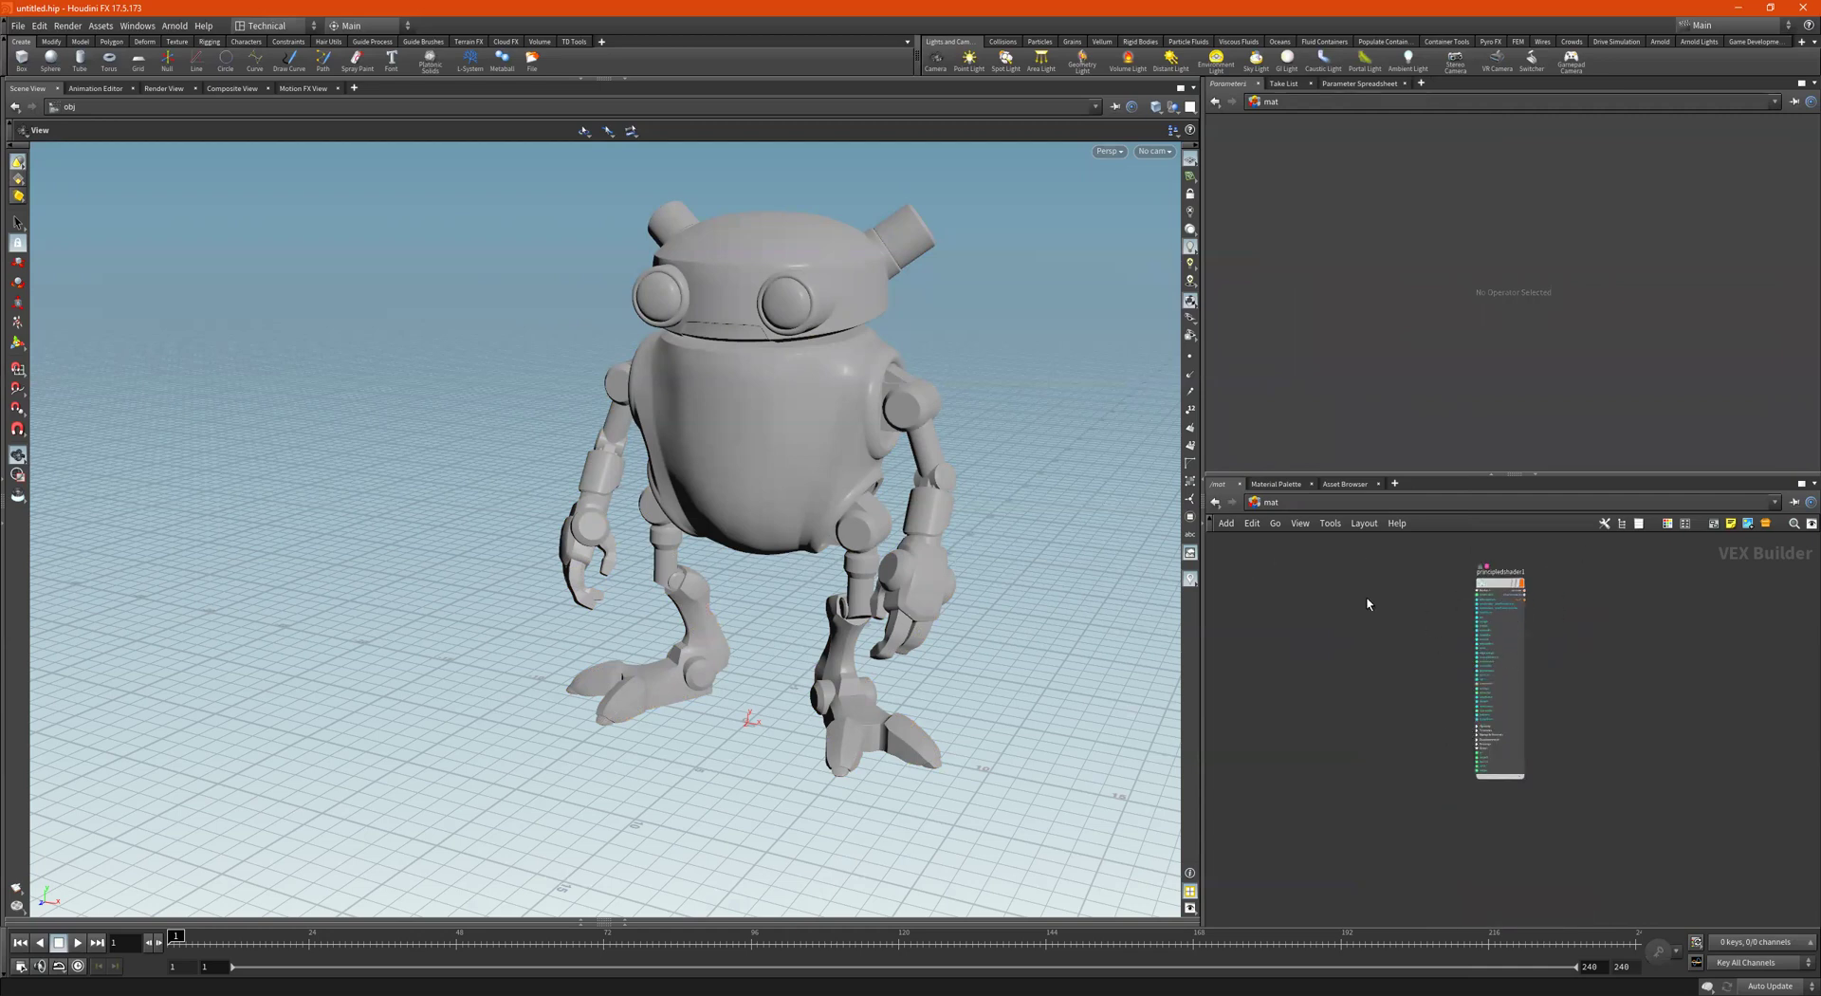
# Rename the Principled Shader node to Eddie_shdr
pyautogui.scroll(4, 1459, 644)
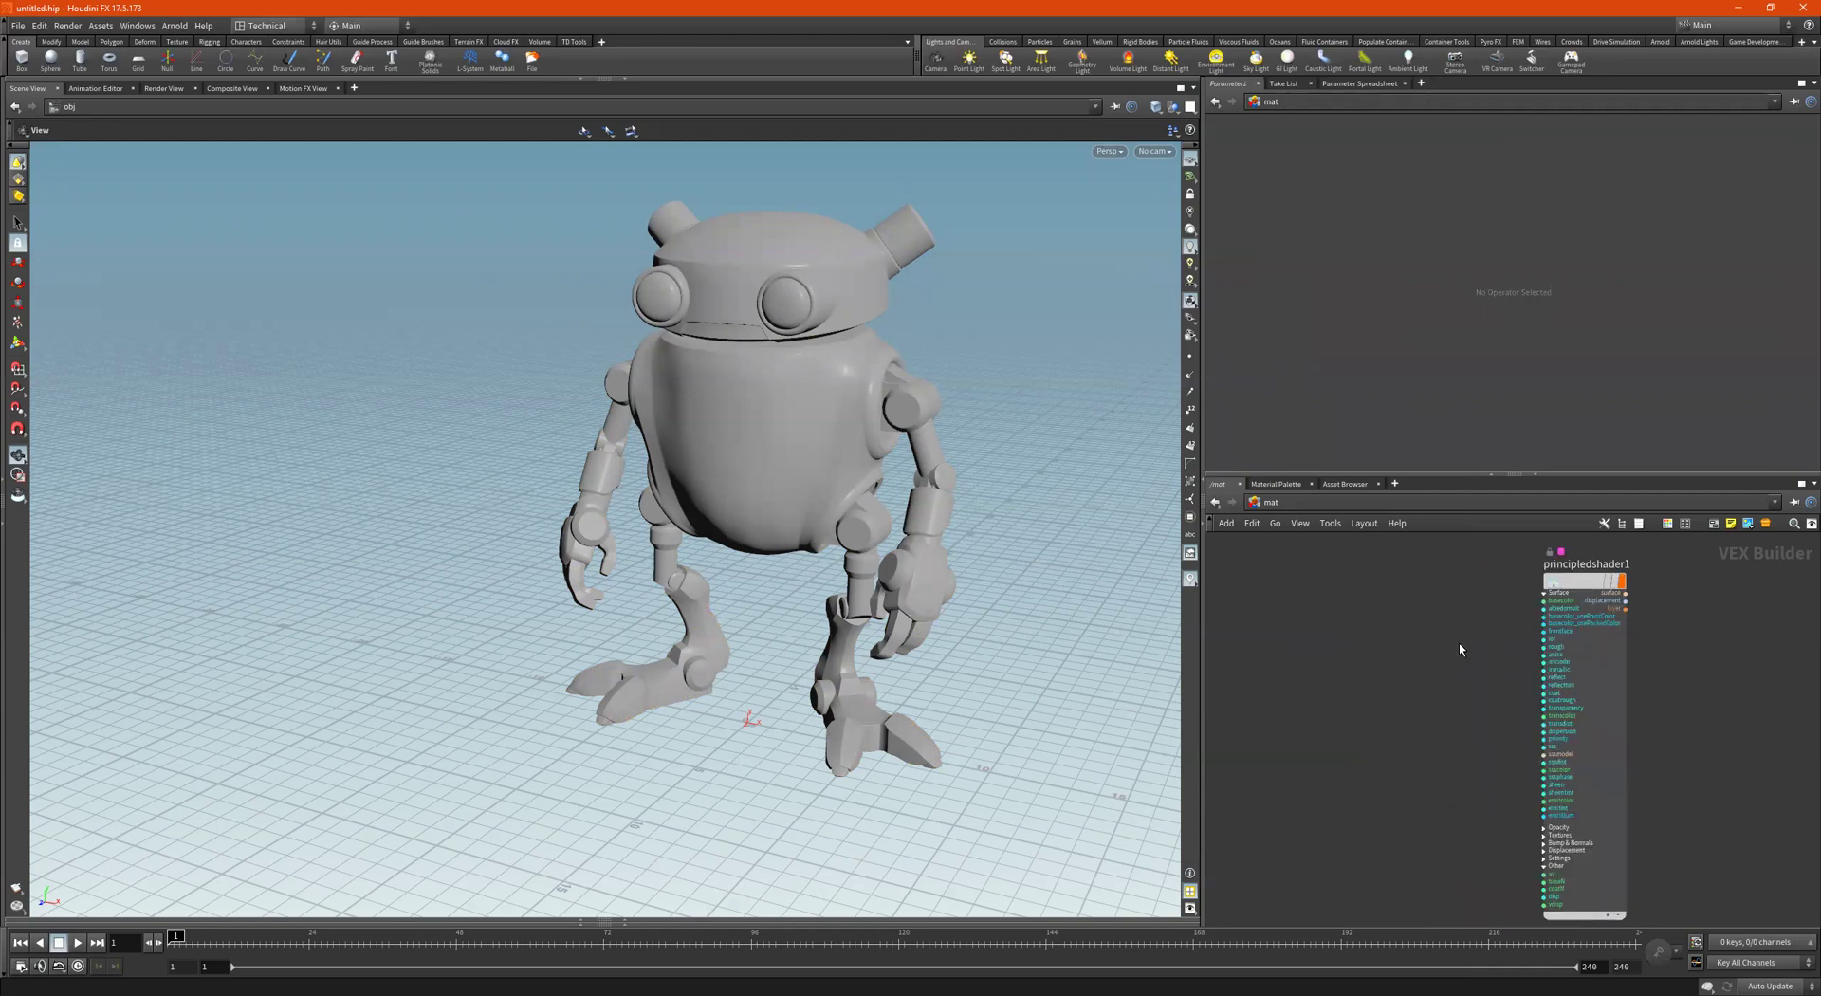
pyautogui.moveTo(1427, 625); pyautogui.dragTo(1425, 661, button='middle')
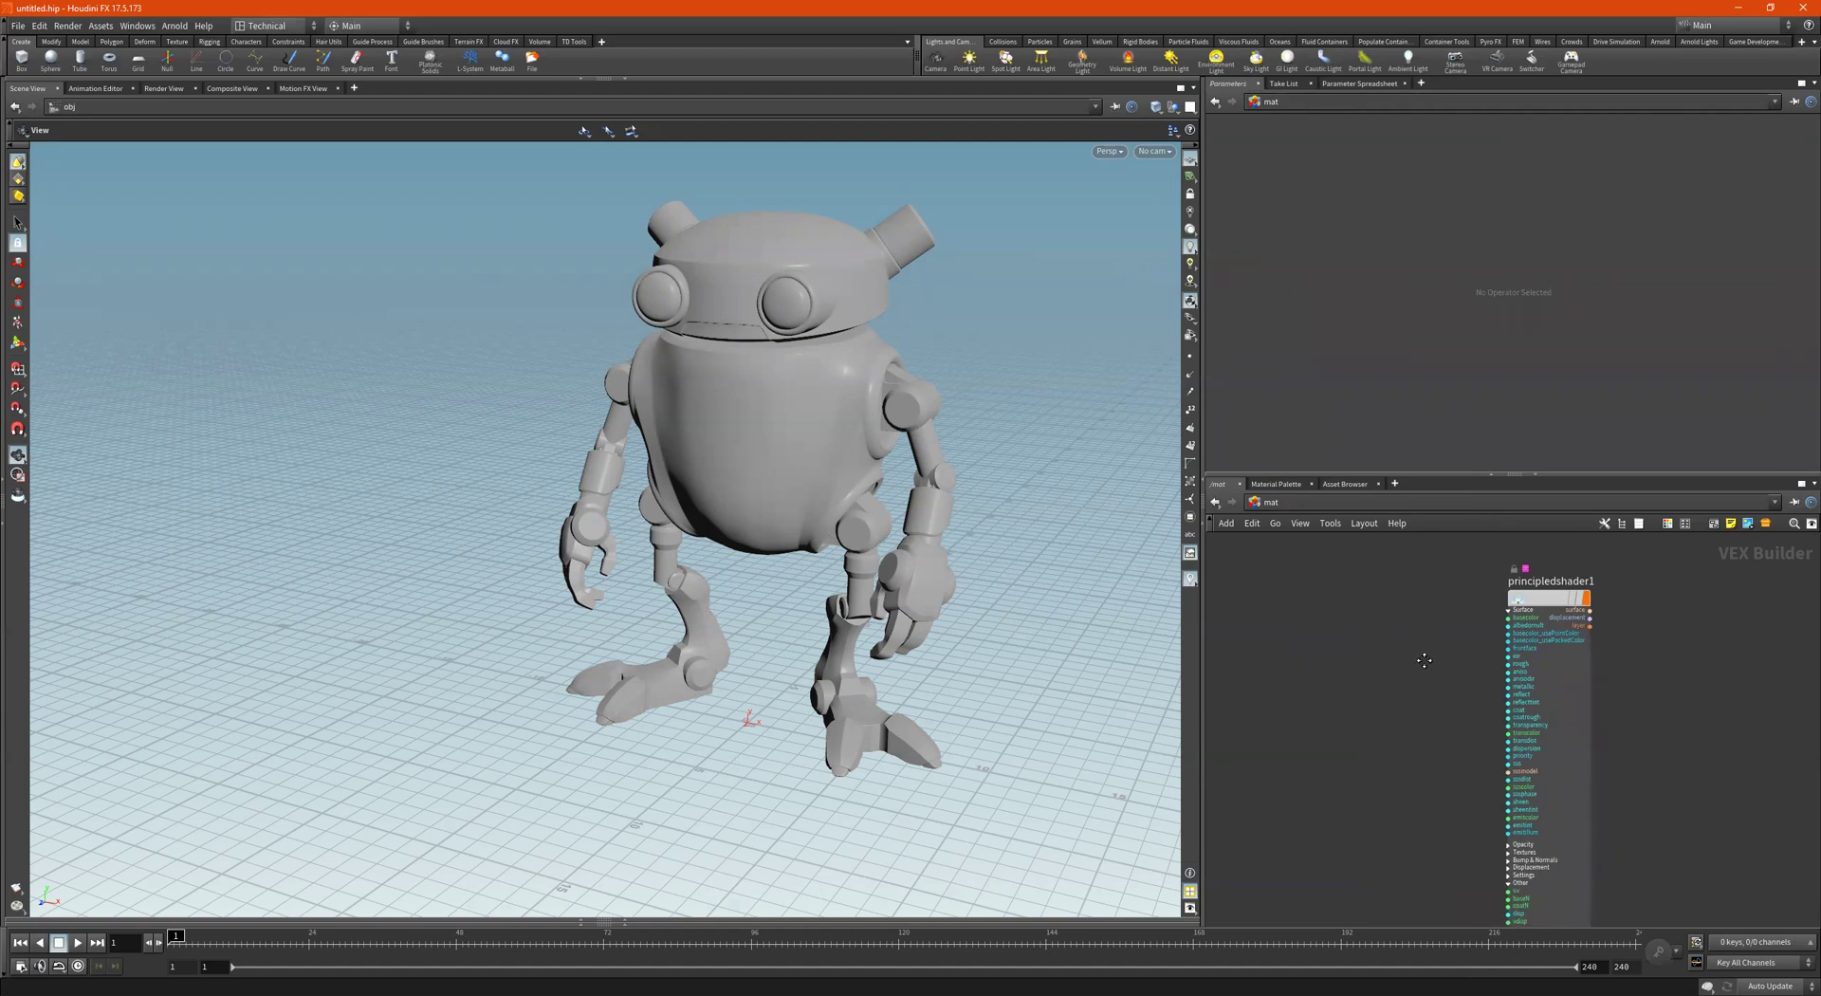
pyautogui.doubleClick(1582, 582)
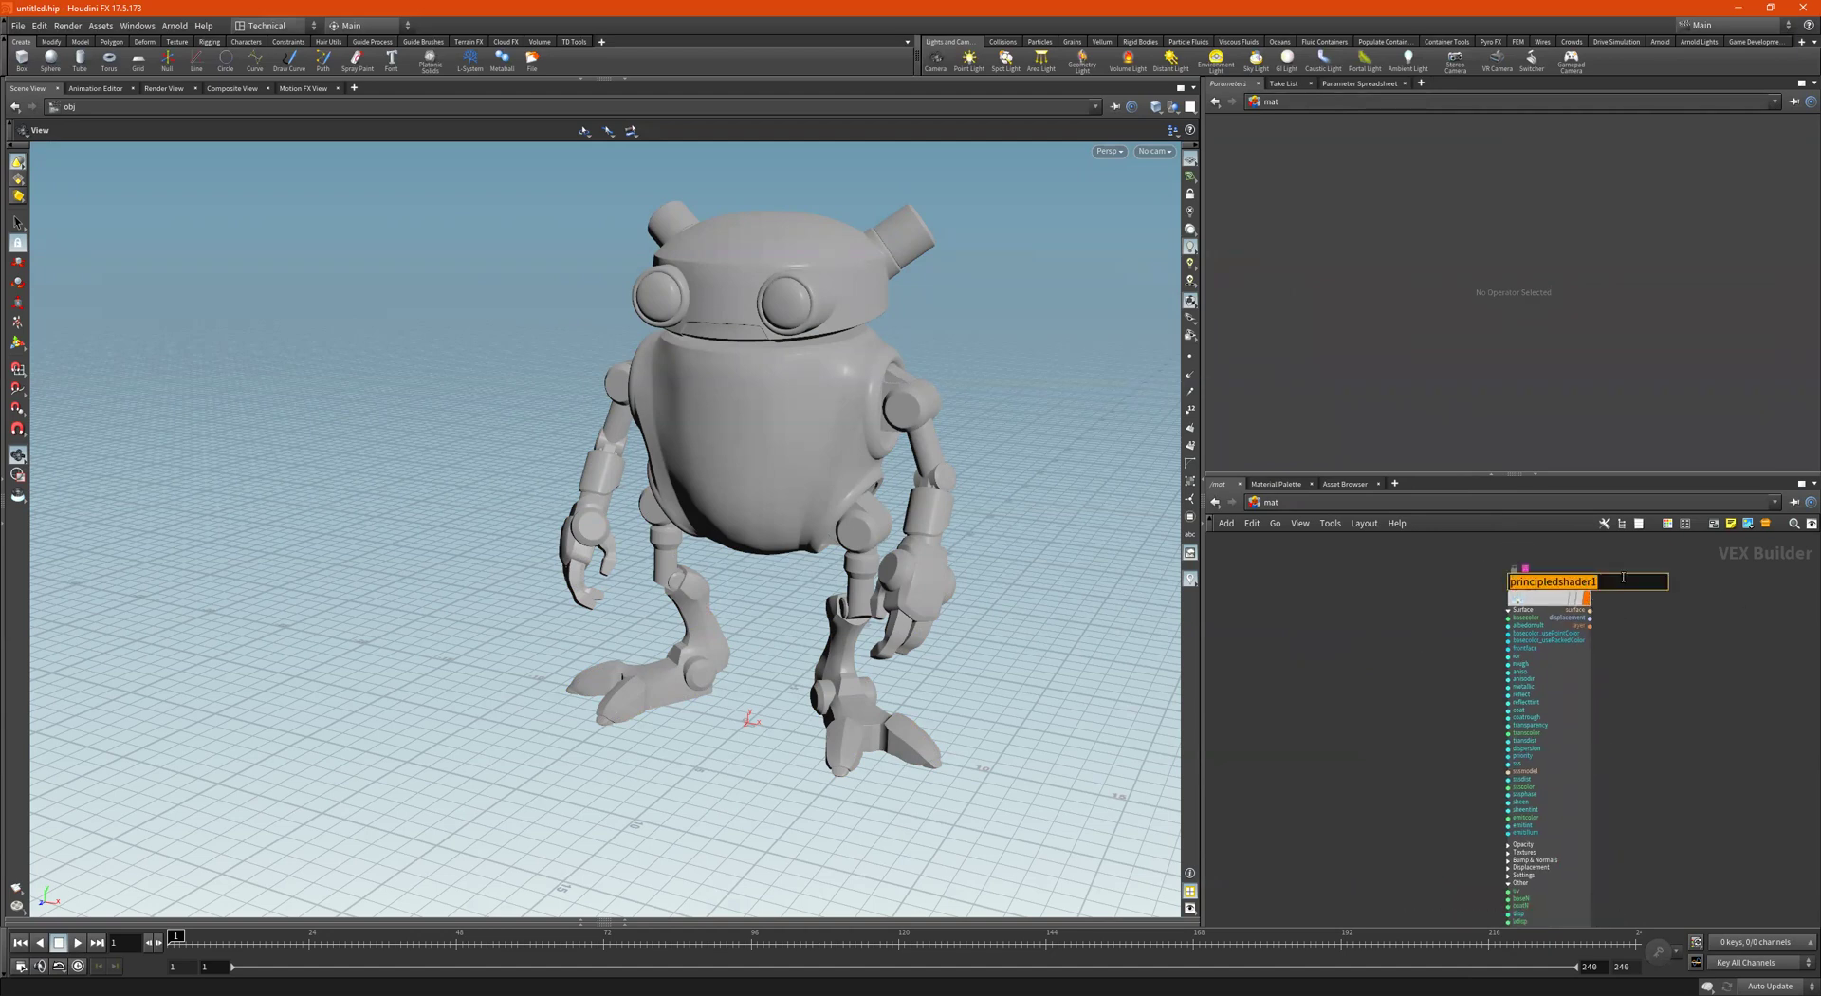
pyautogui.write('Eddie-shd')
pyautogui.write('r')
pyautogui.press('Return')
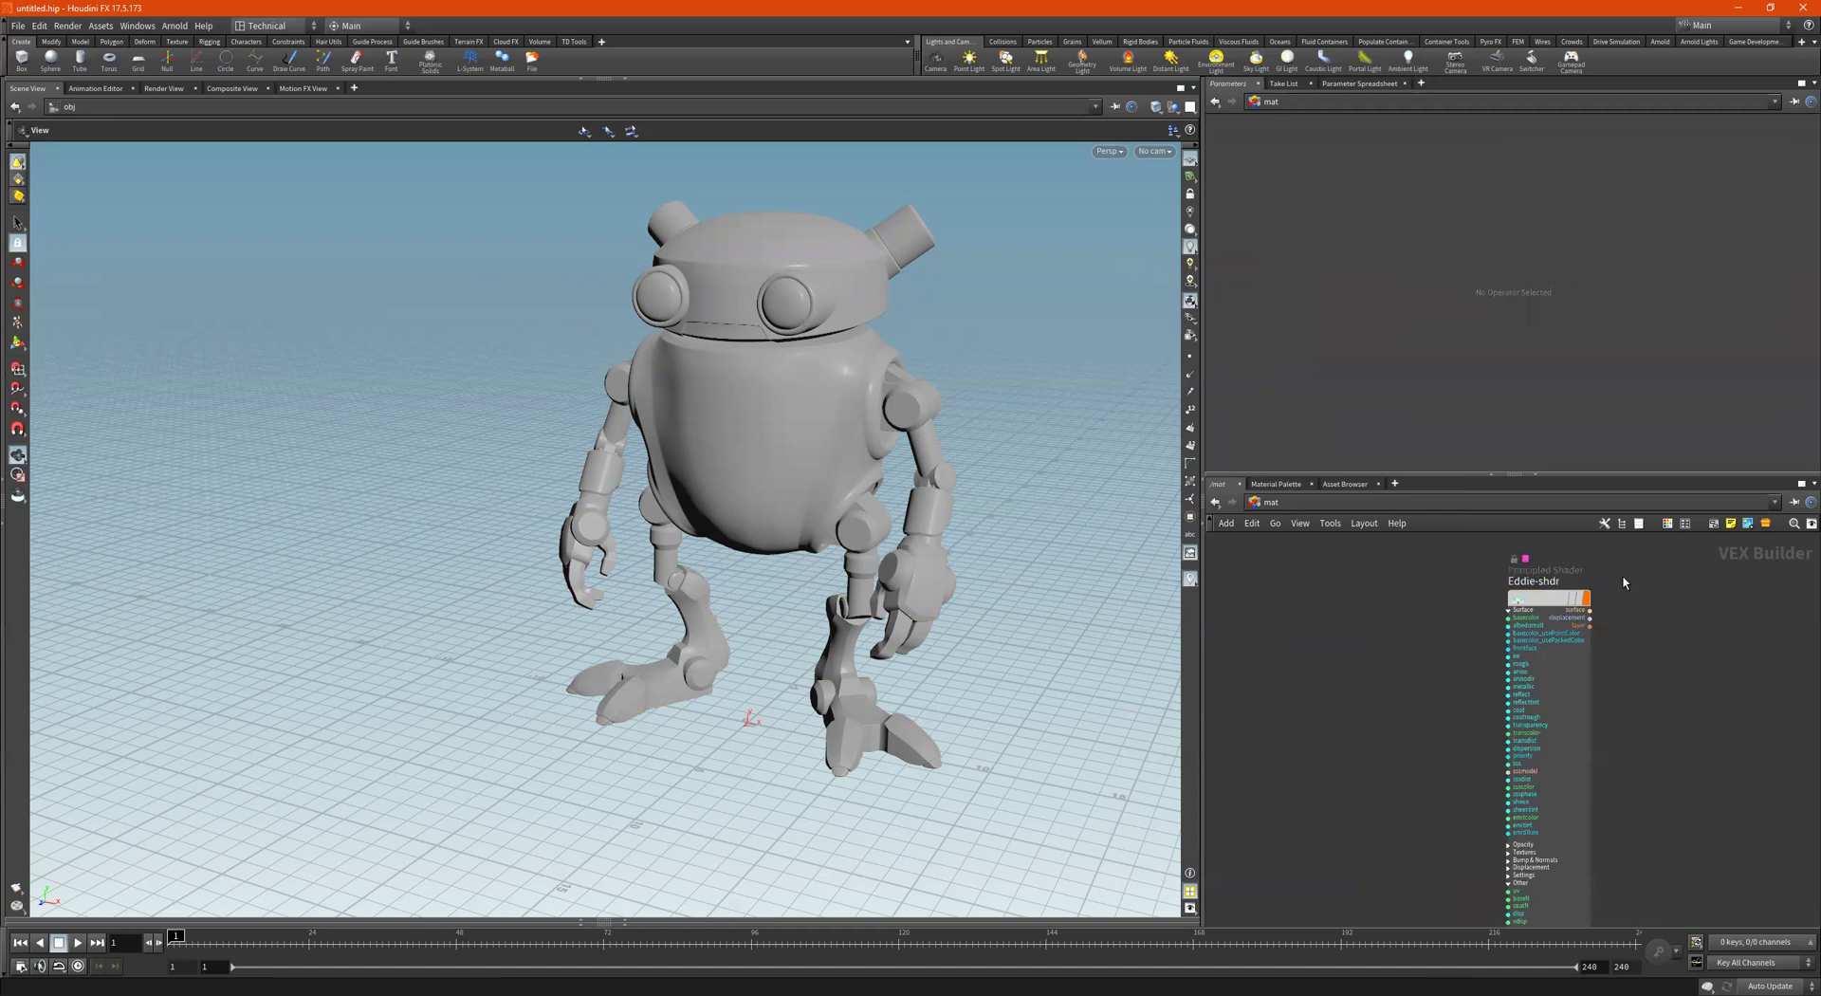
pyautogui.doubleClick(1531, 582)
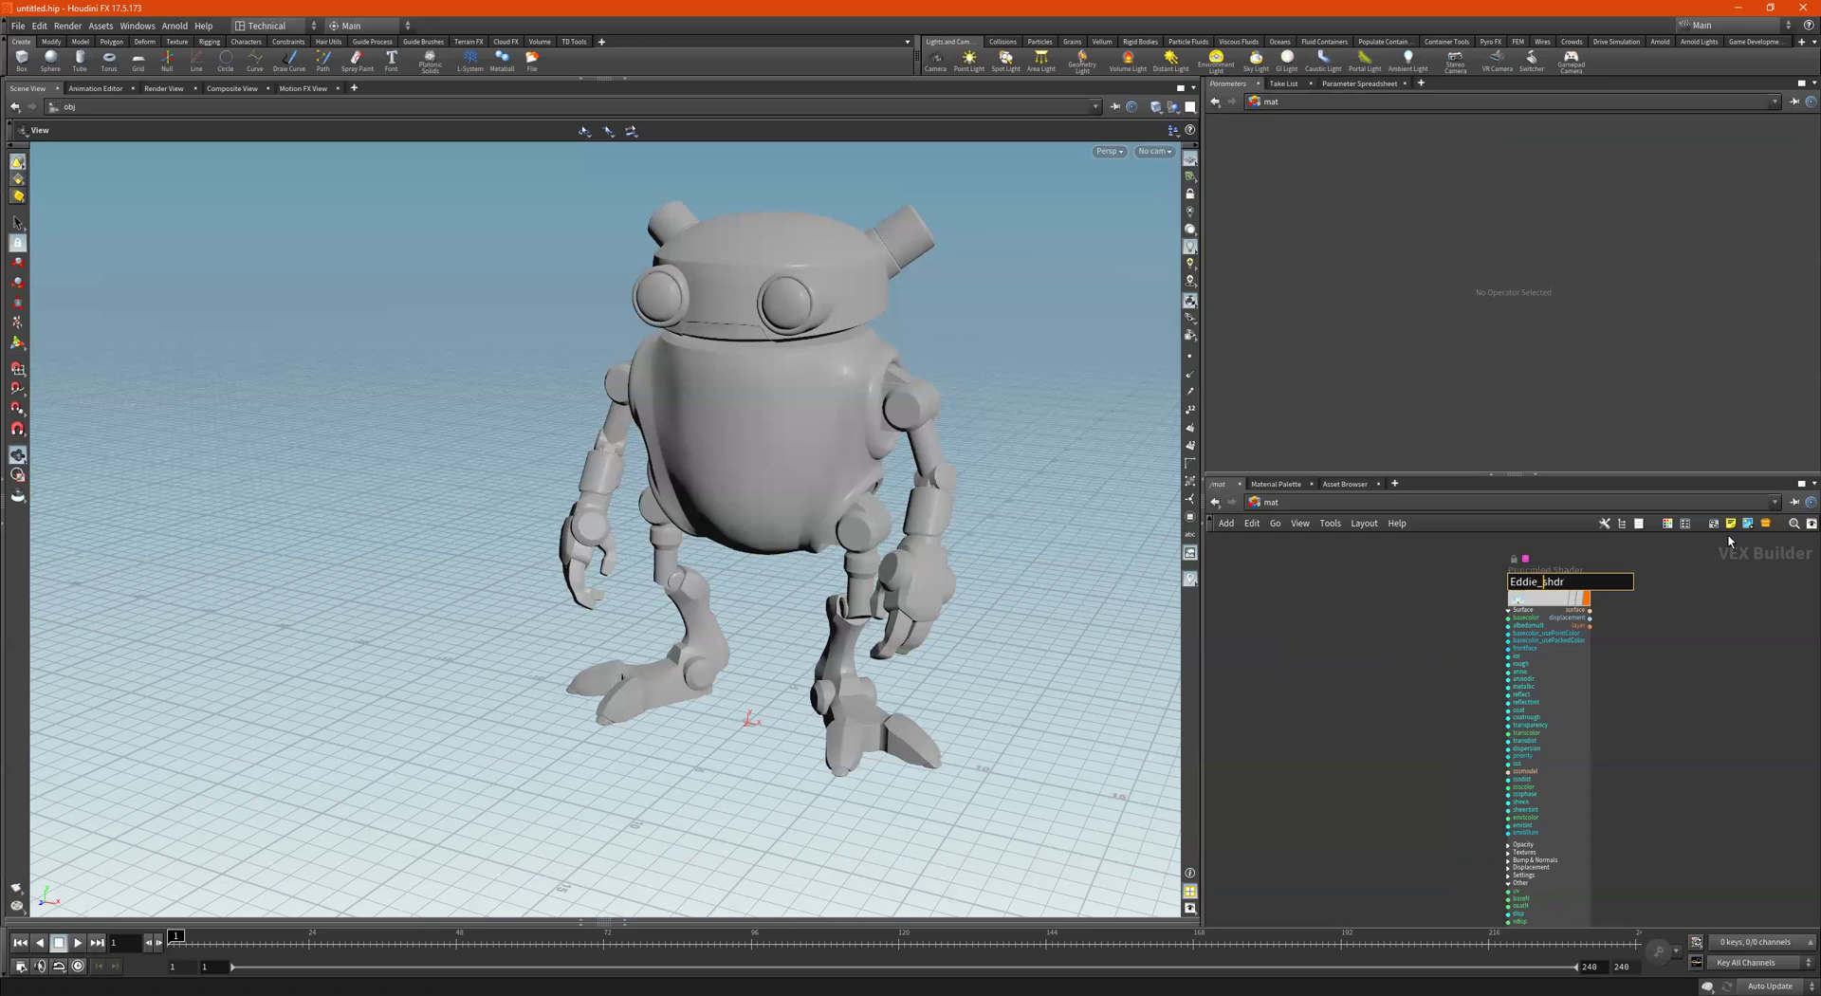
pyautogui.press('Return')
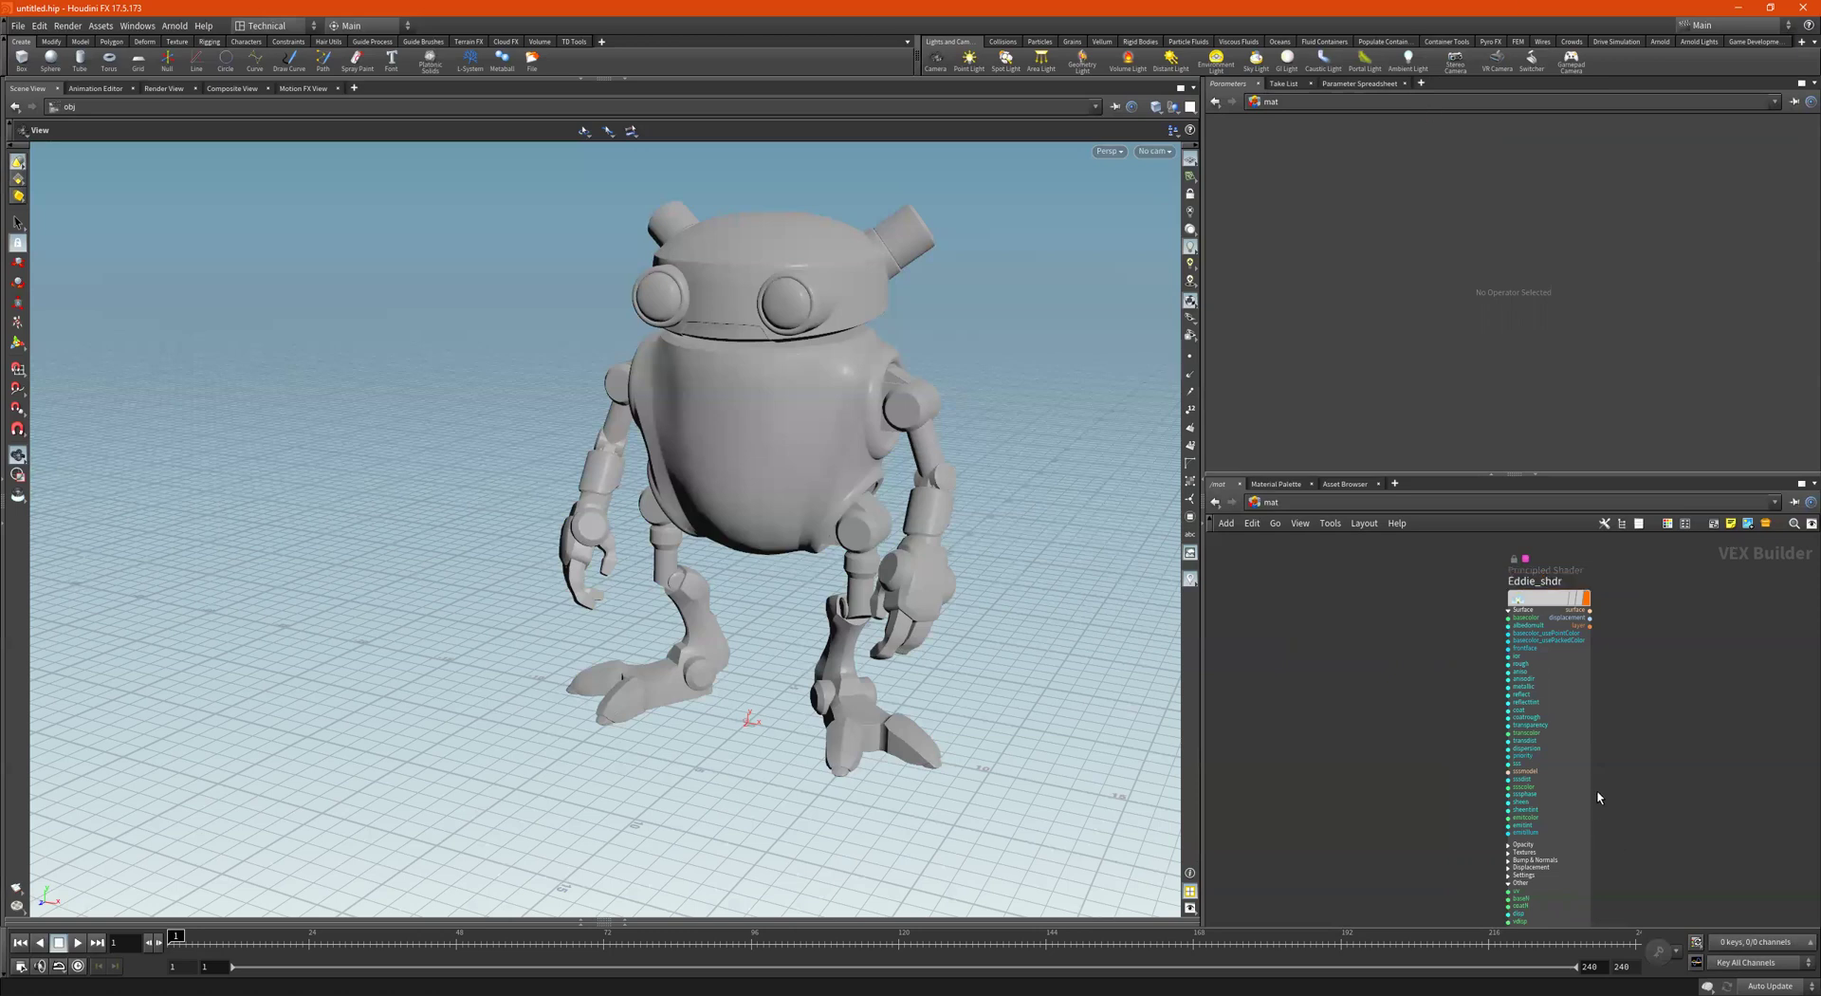
# Tint Eddie_shdr's base color reddish by raising its red component to about 0.42
pyautogui.scroll(-1, 1619, 775)
pyautogui.moveTo(1595, 717); pyautogui.dragTo(1539, 664, button='middle')
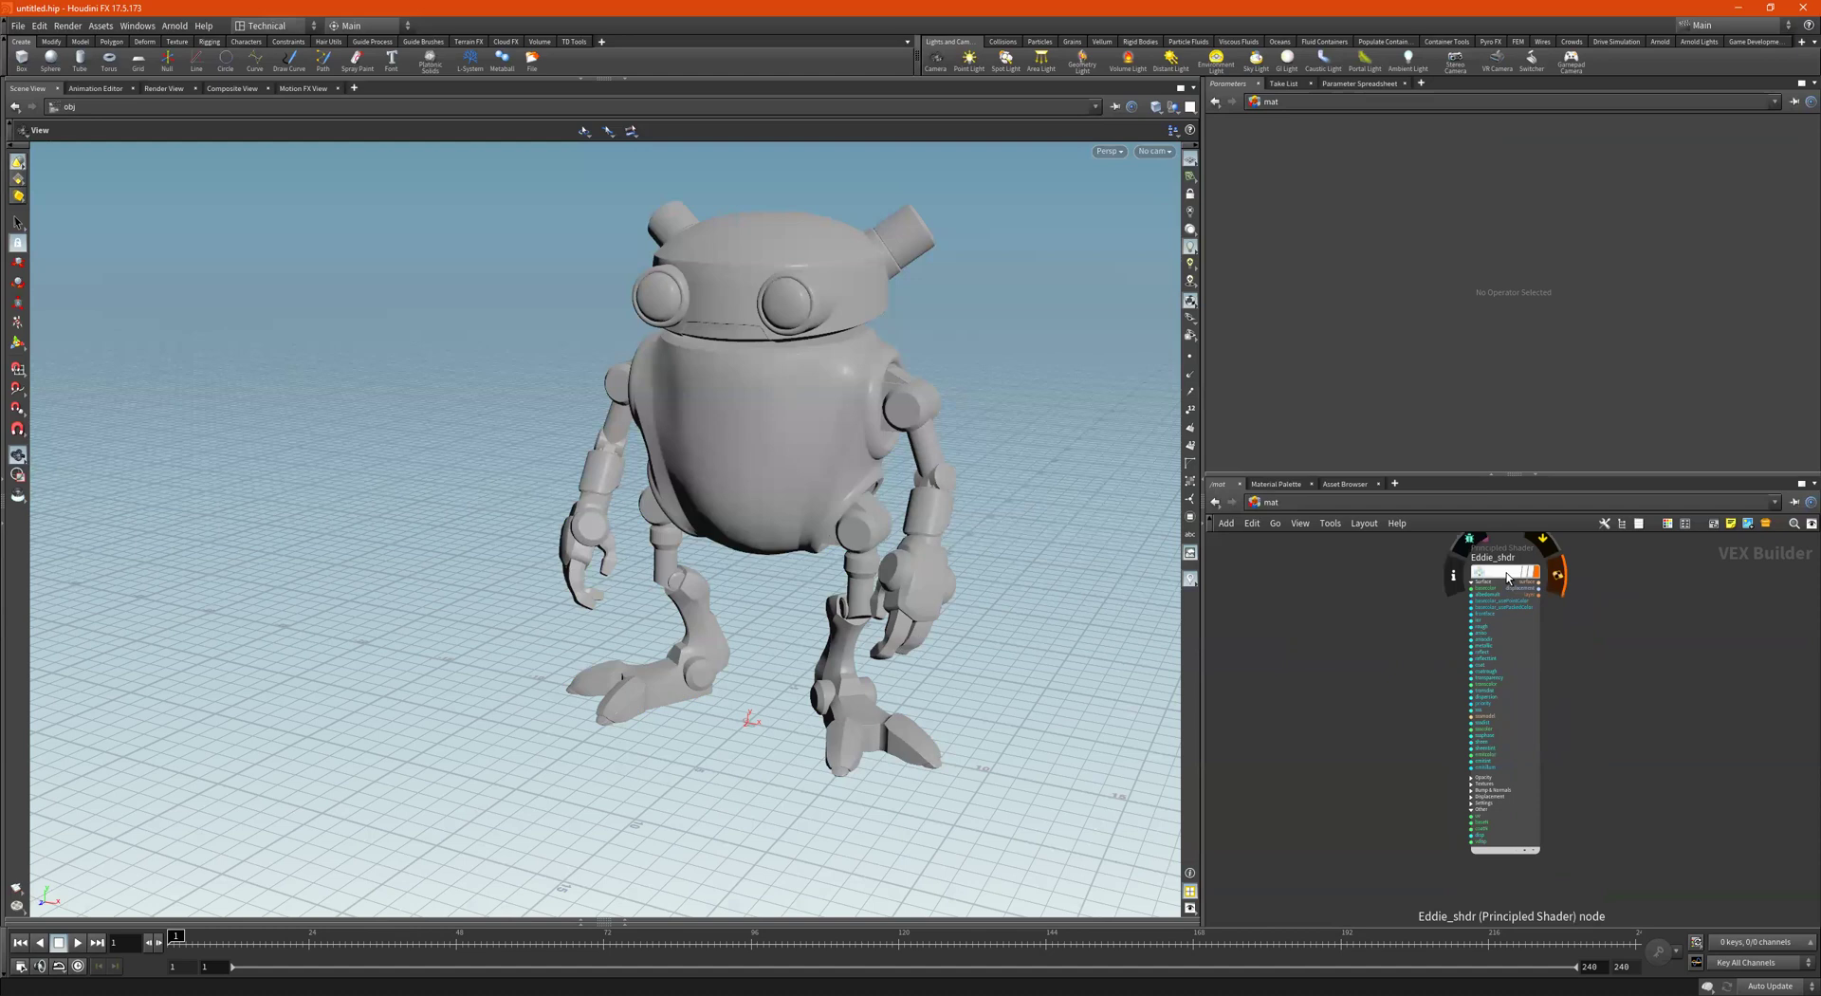
pyautogui.click(1509, 575)
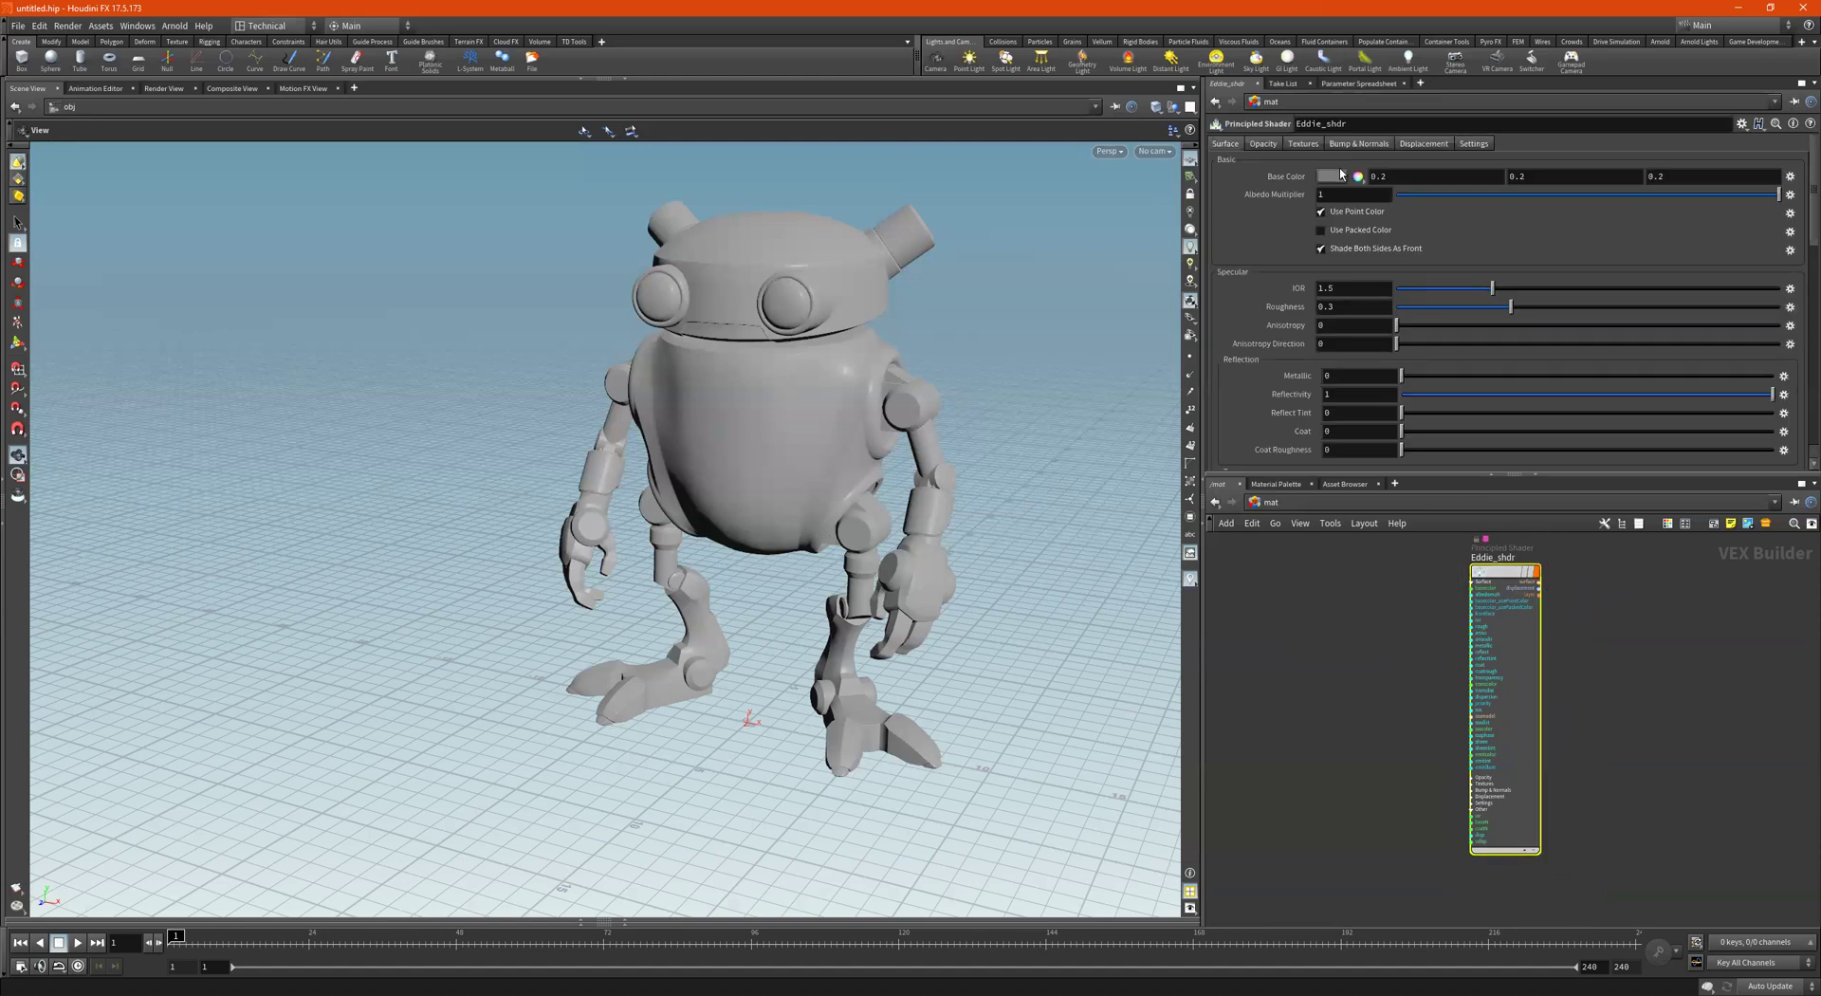
pyautogui.click(1331, 176)
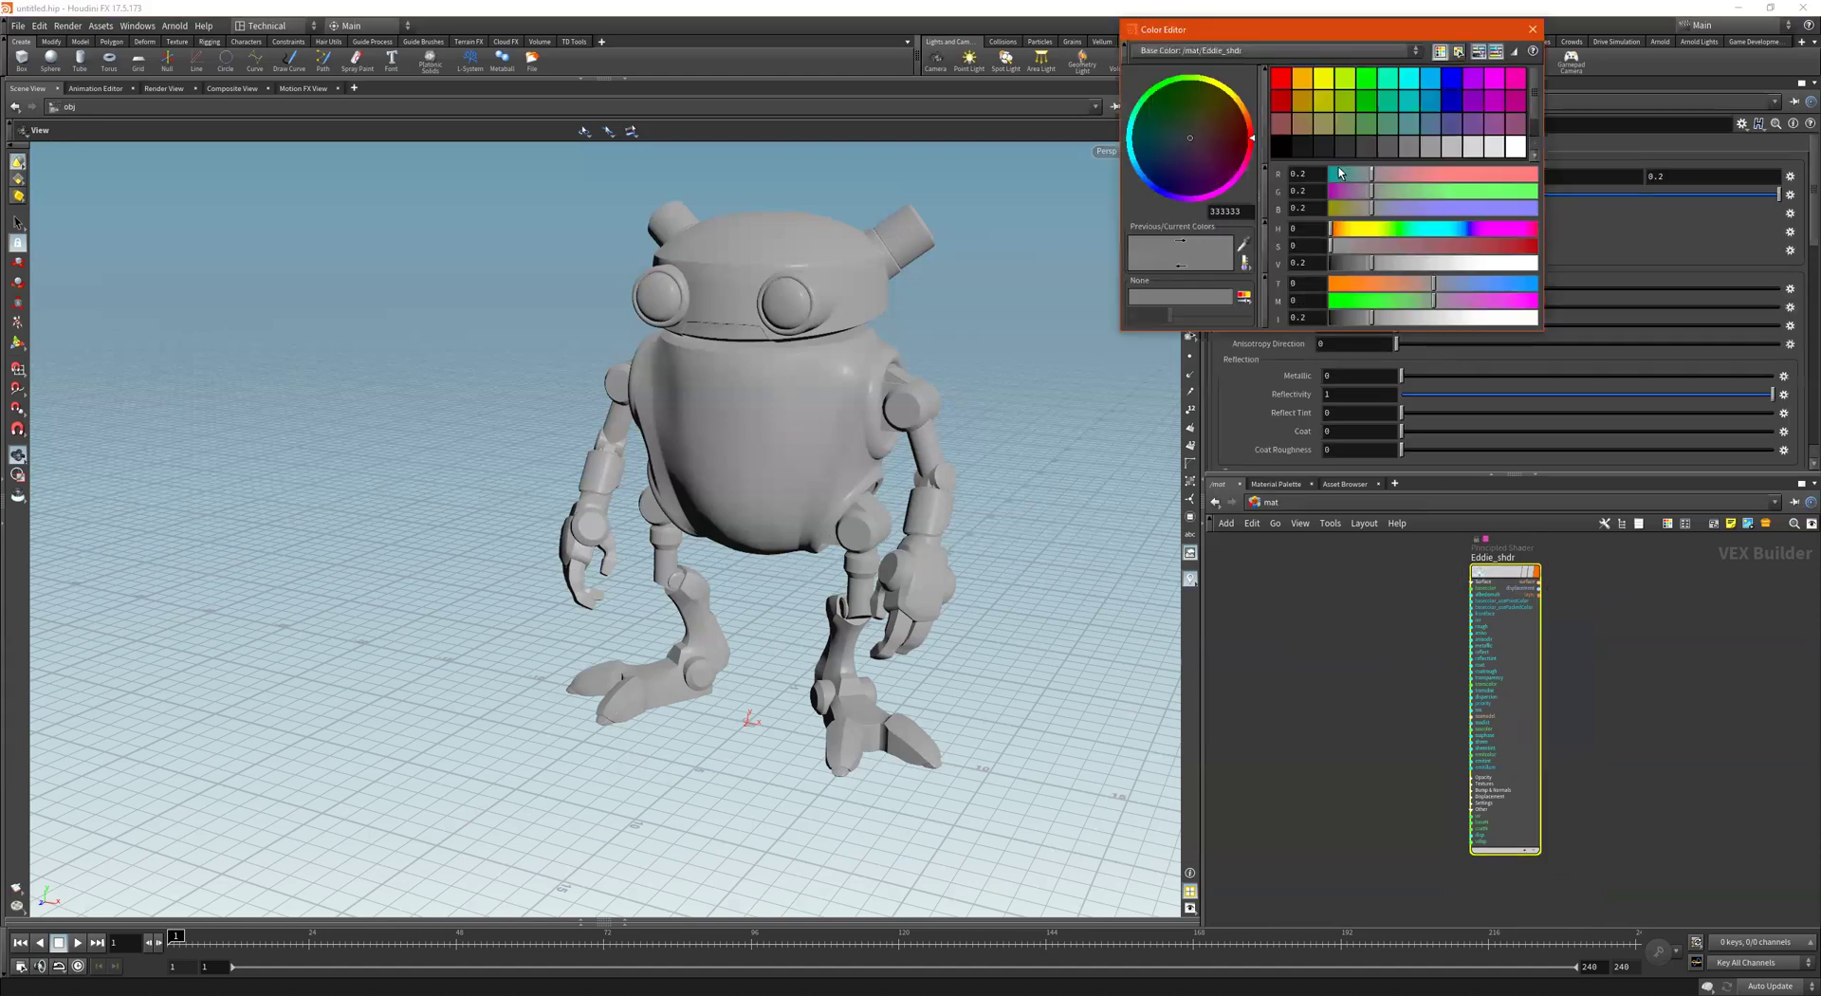
pyautogui.click(1413, 177)
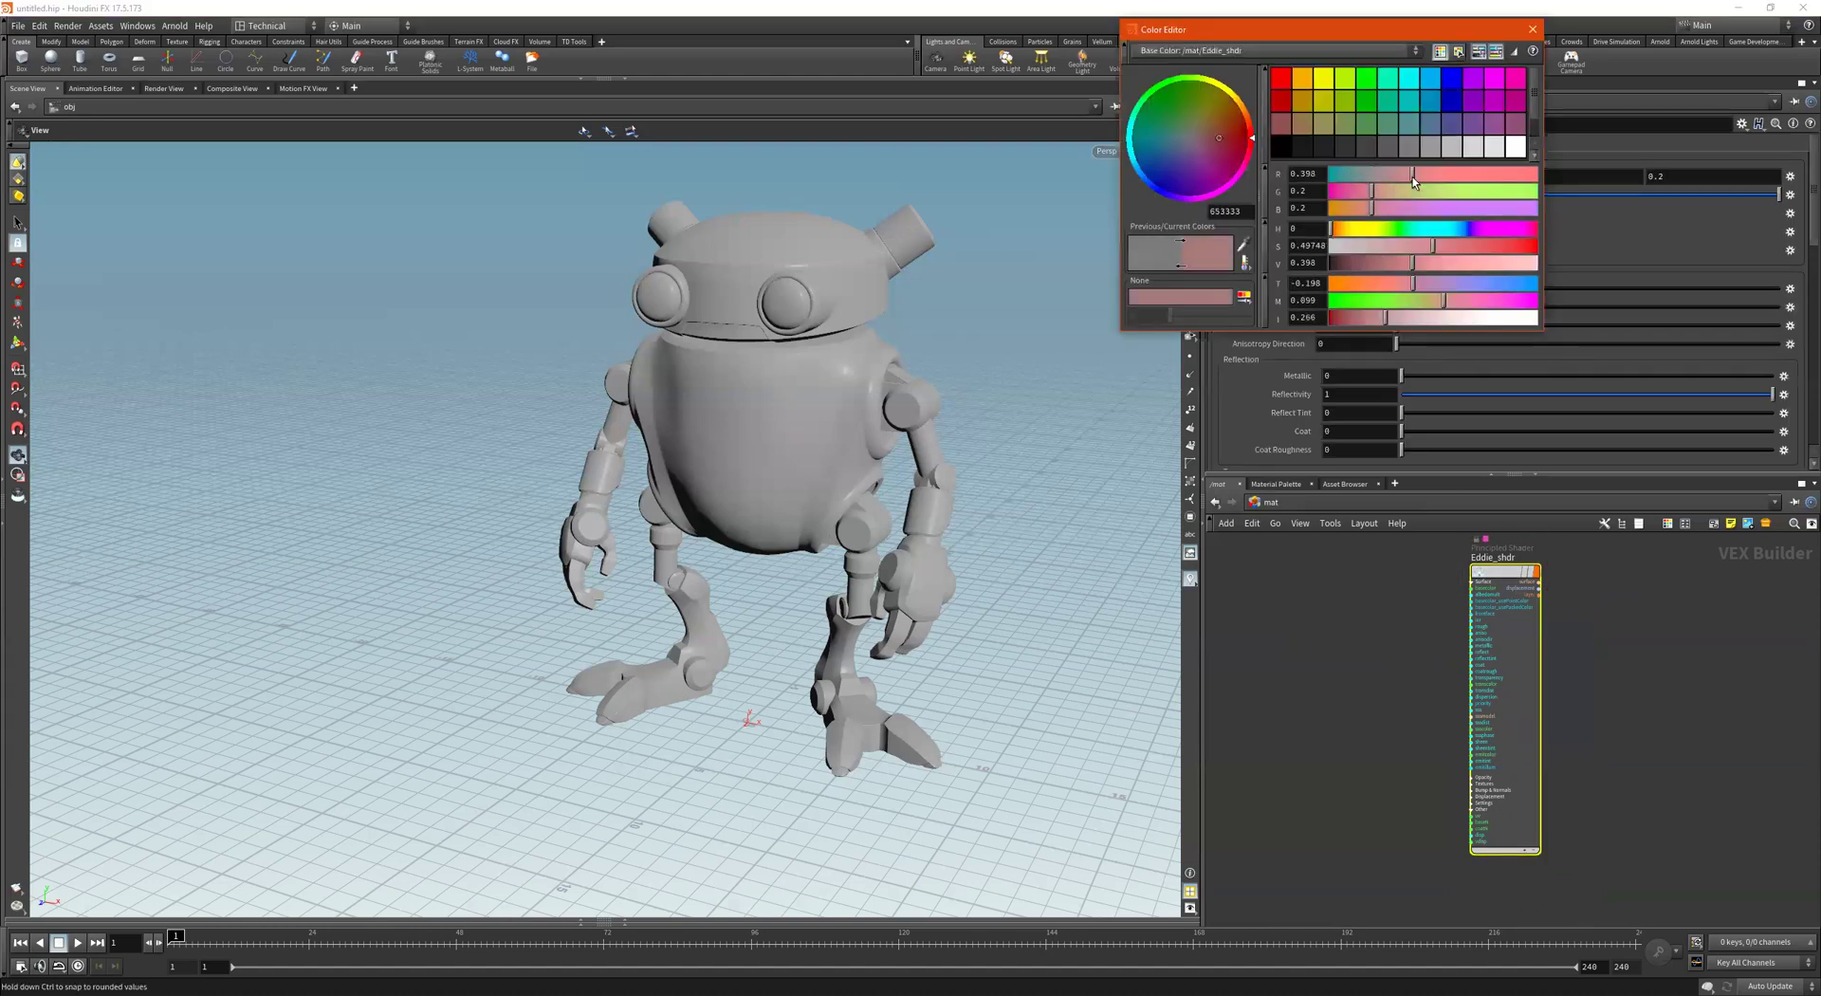
pyautogui.click(1532, 29)
# Return to the obj network and assign /mat/Eddie_shdr as the render material of import_eddie
pyautogui.click(1271, 504)
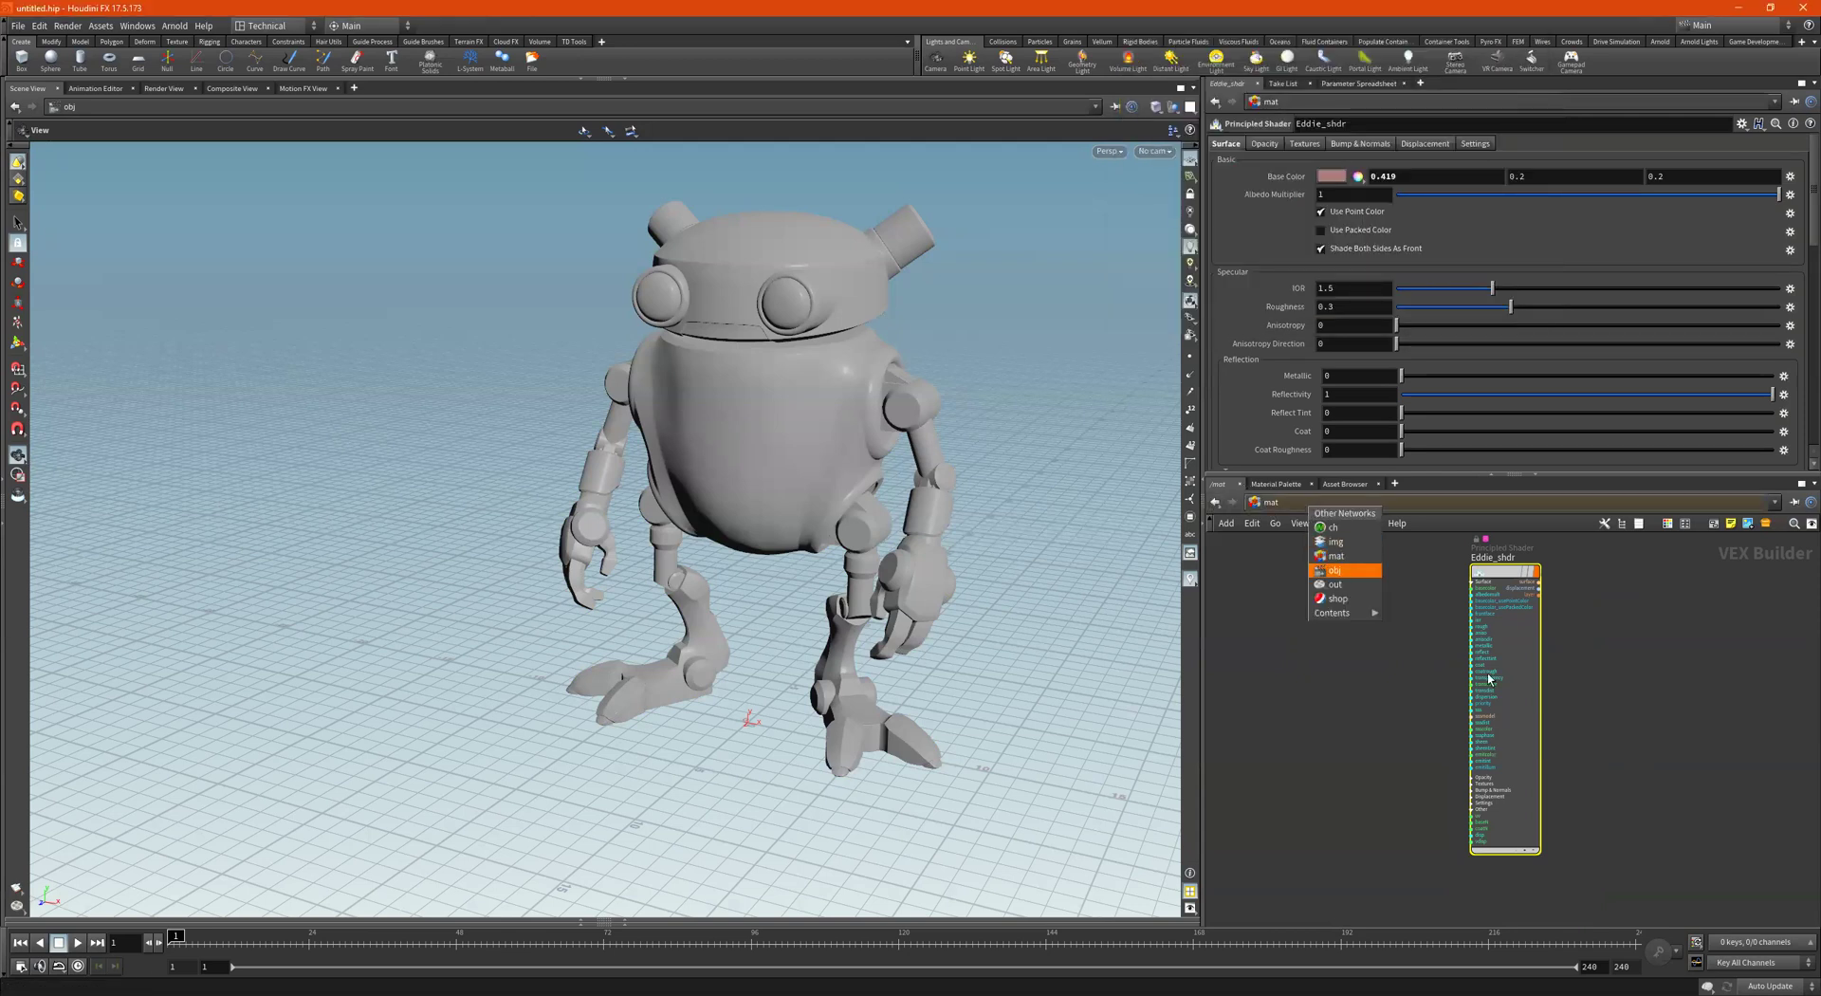
pyautogui.press('Return')
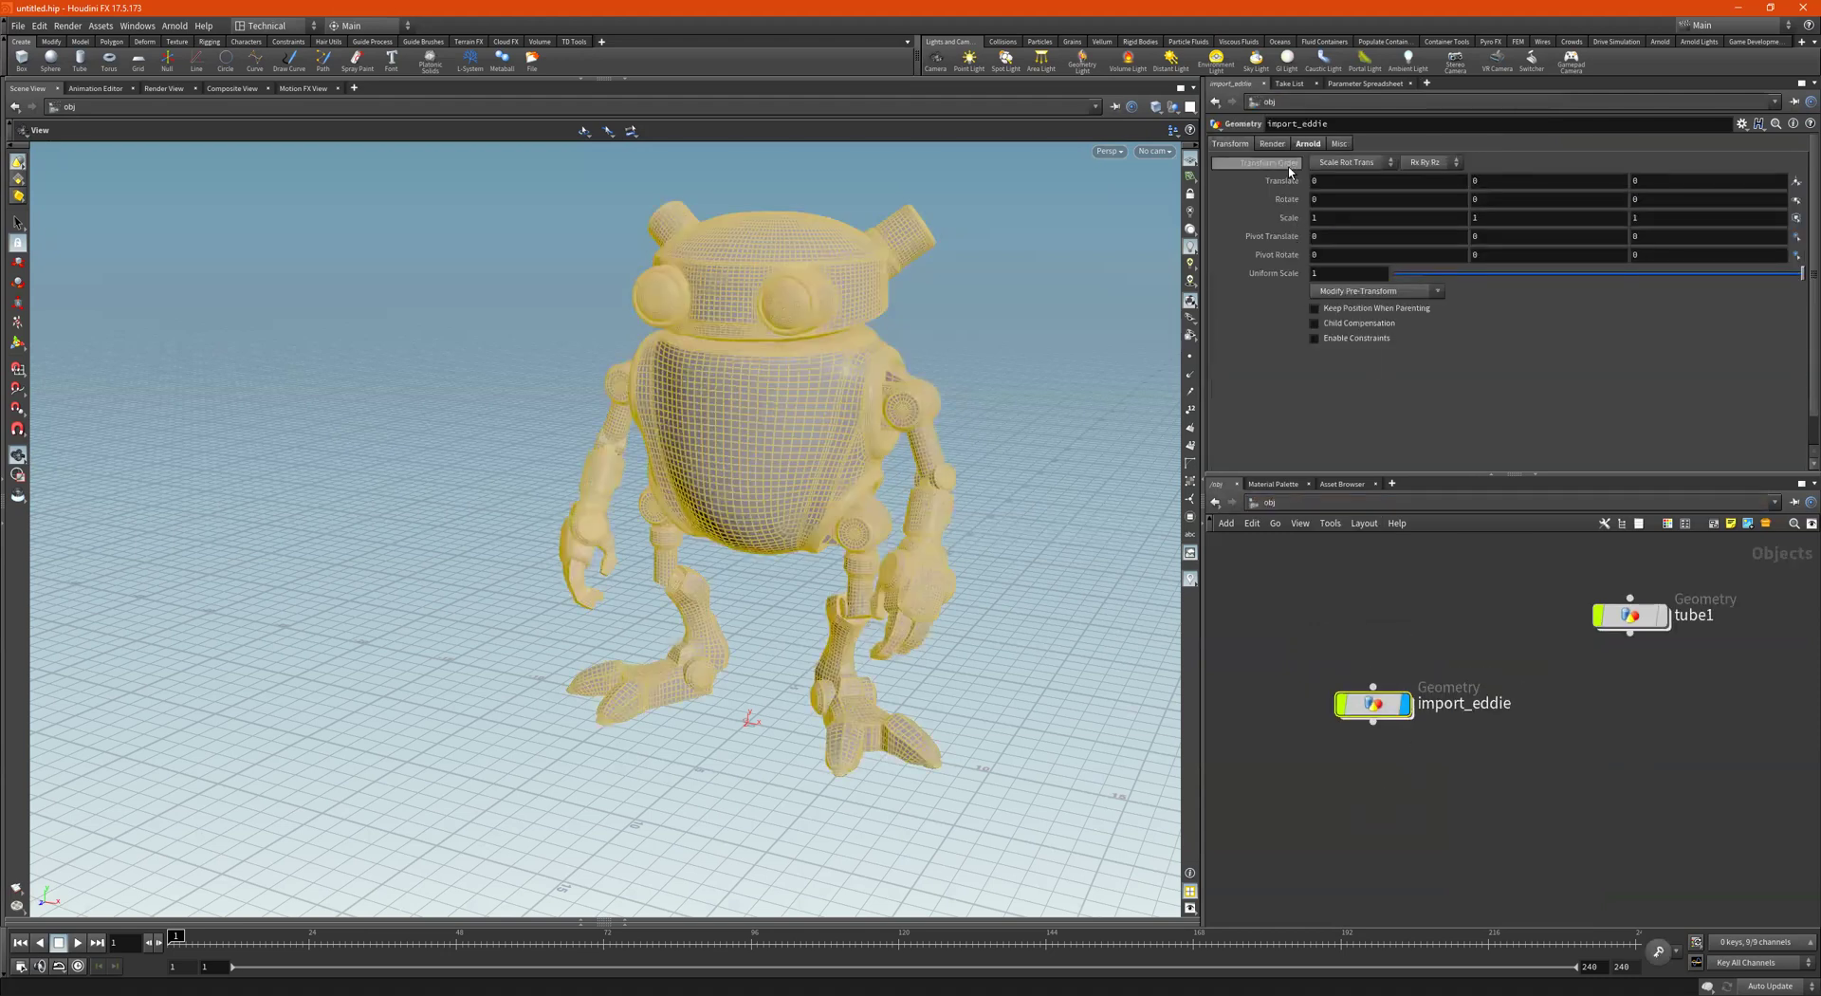
pyautogui.click(1273, 145)
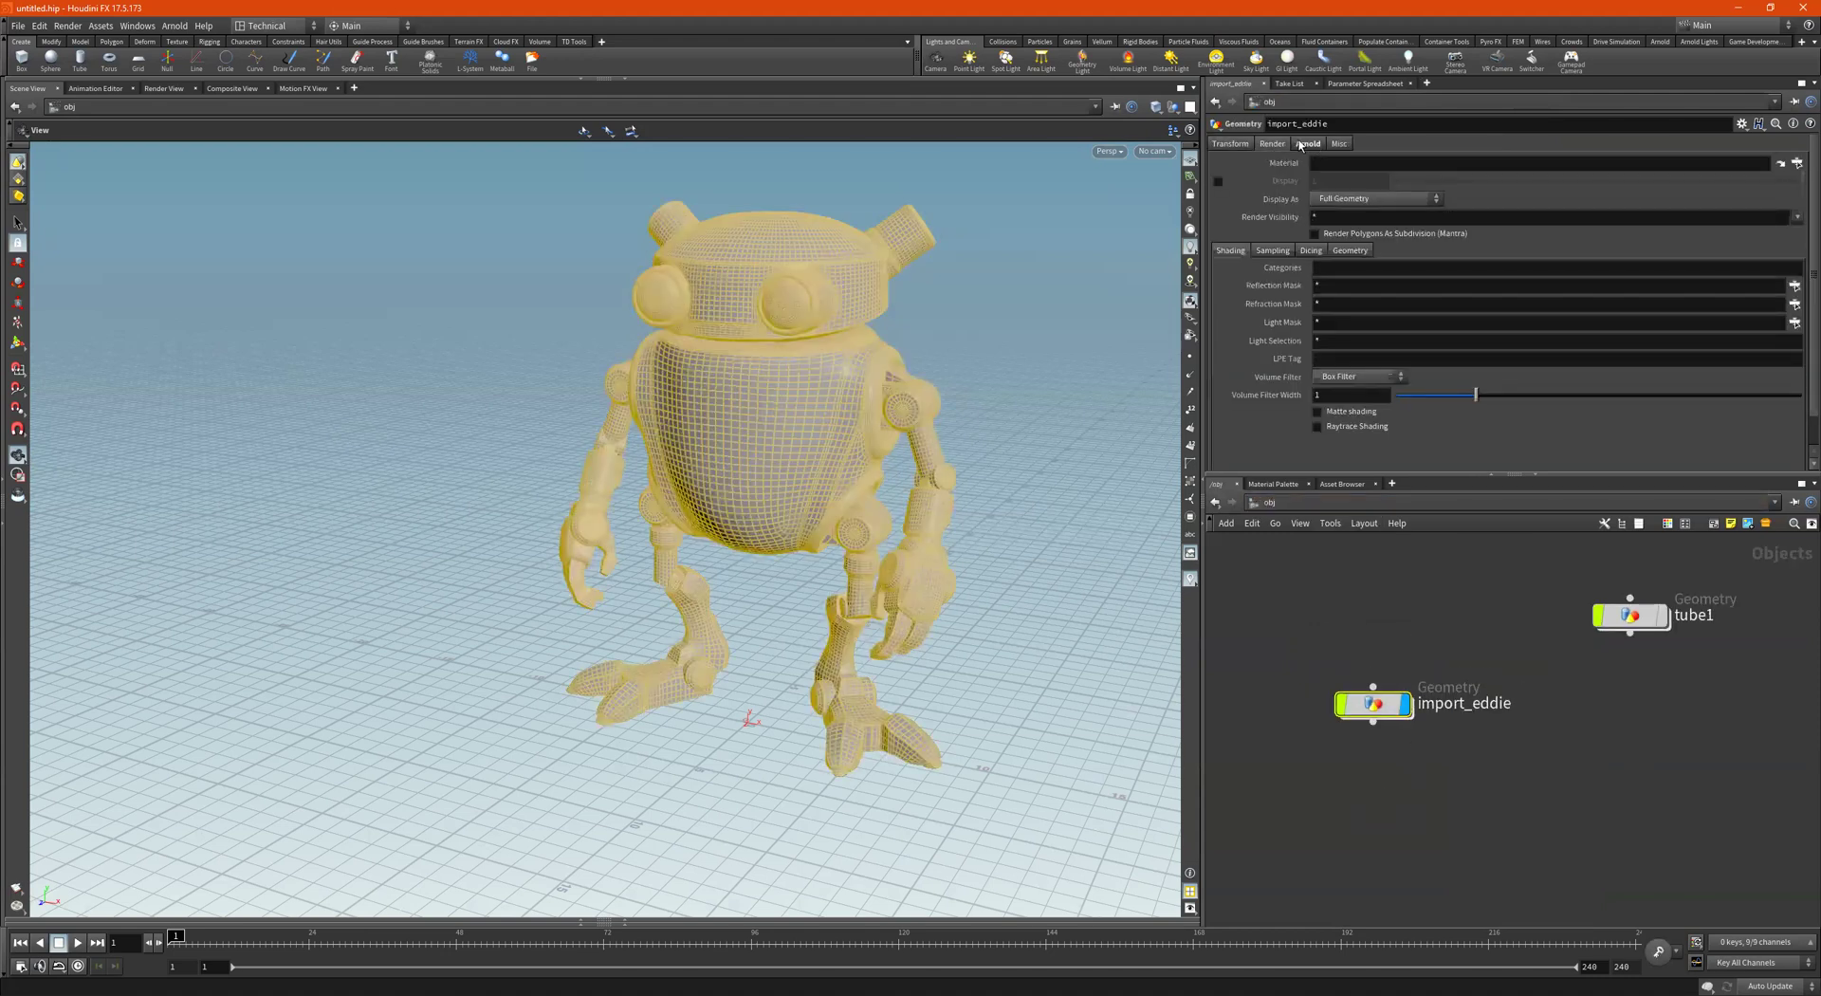
pyautogui.click(1303, 145)
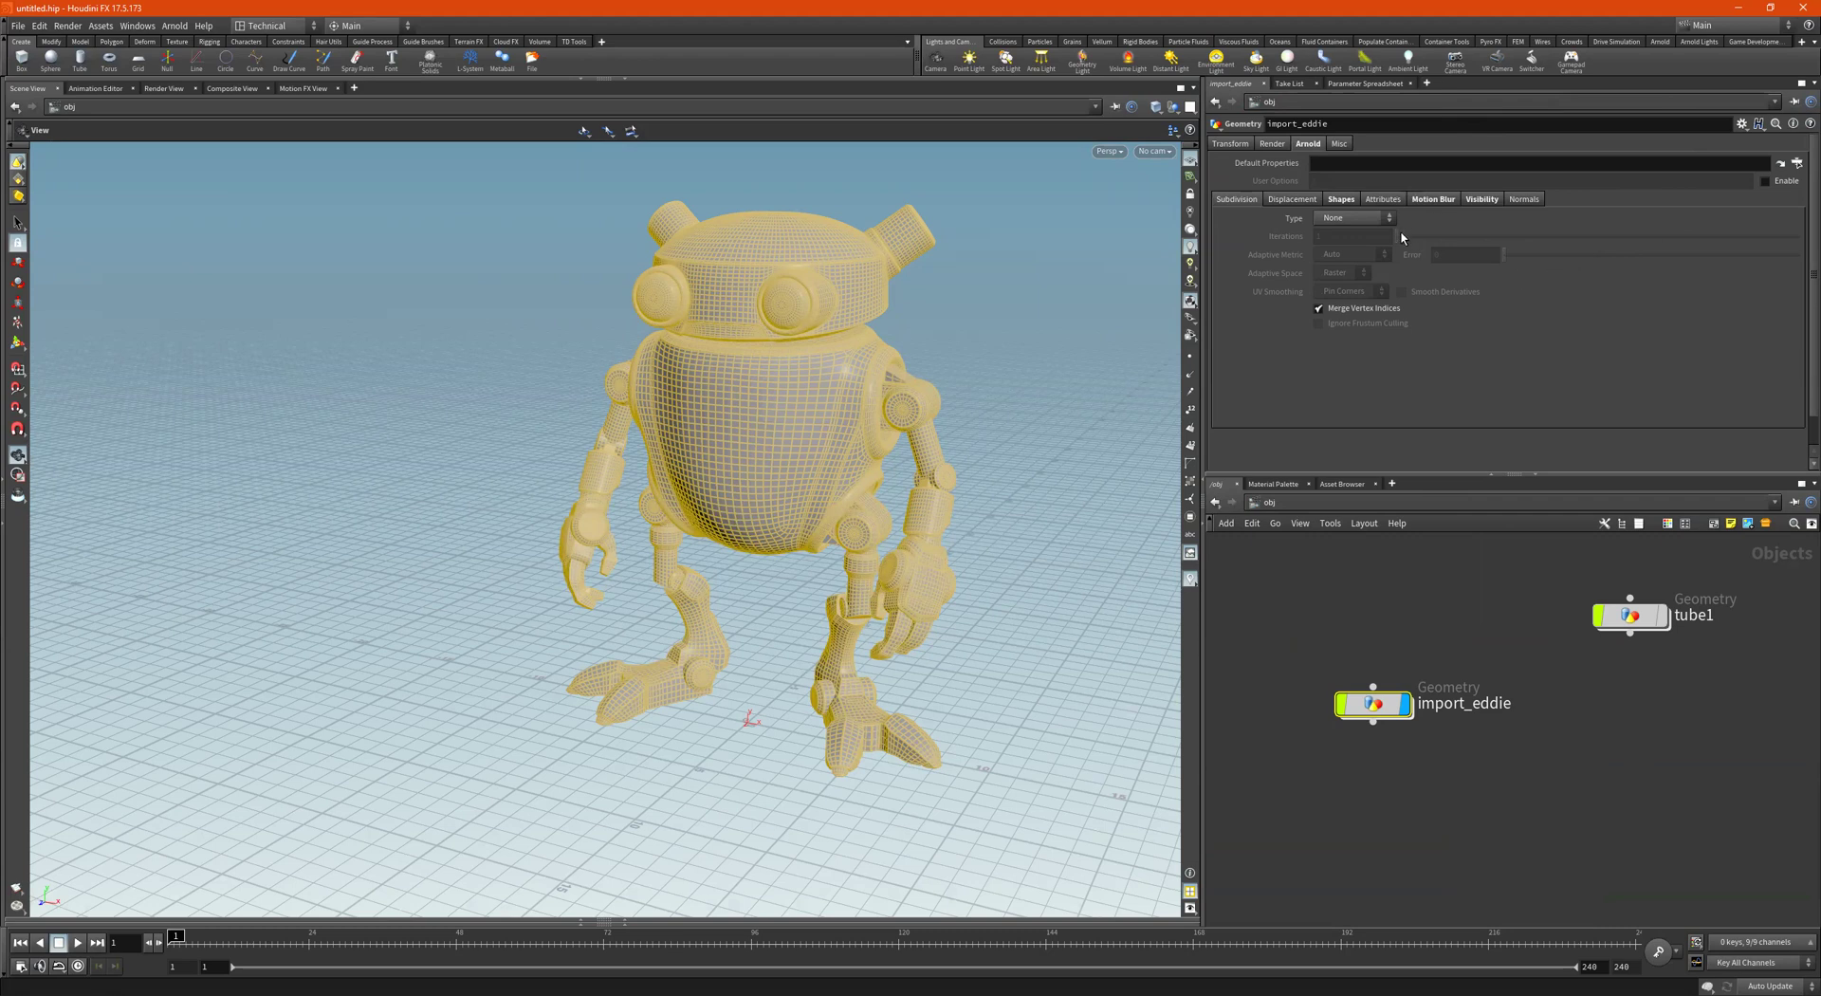
pyautogui.click(1273, 144)
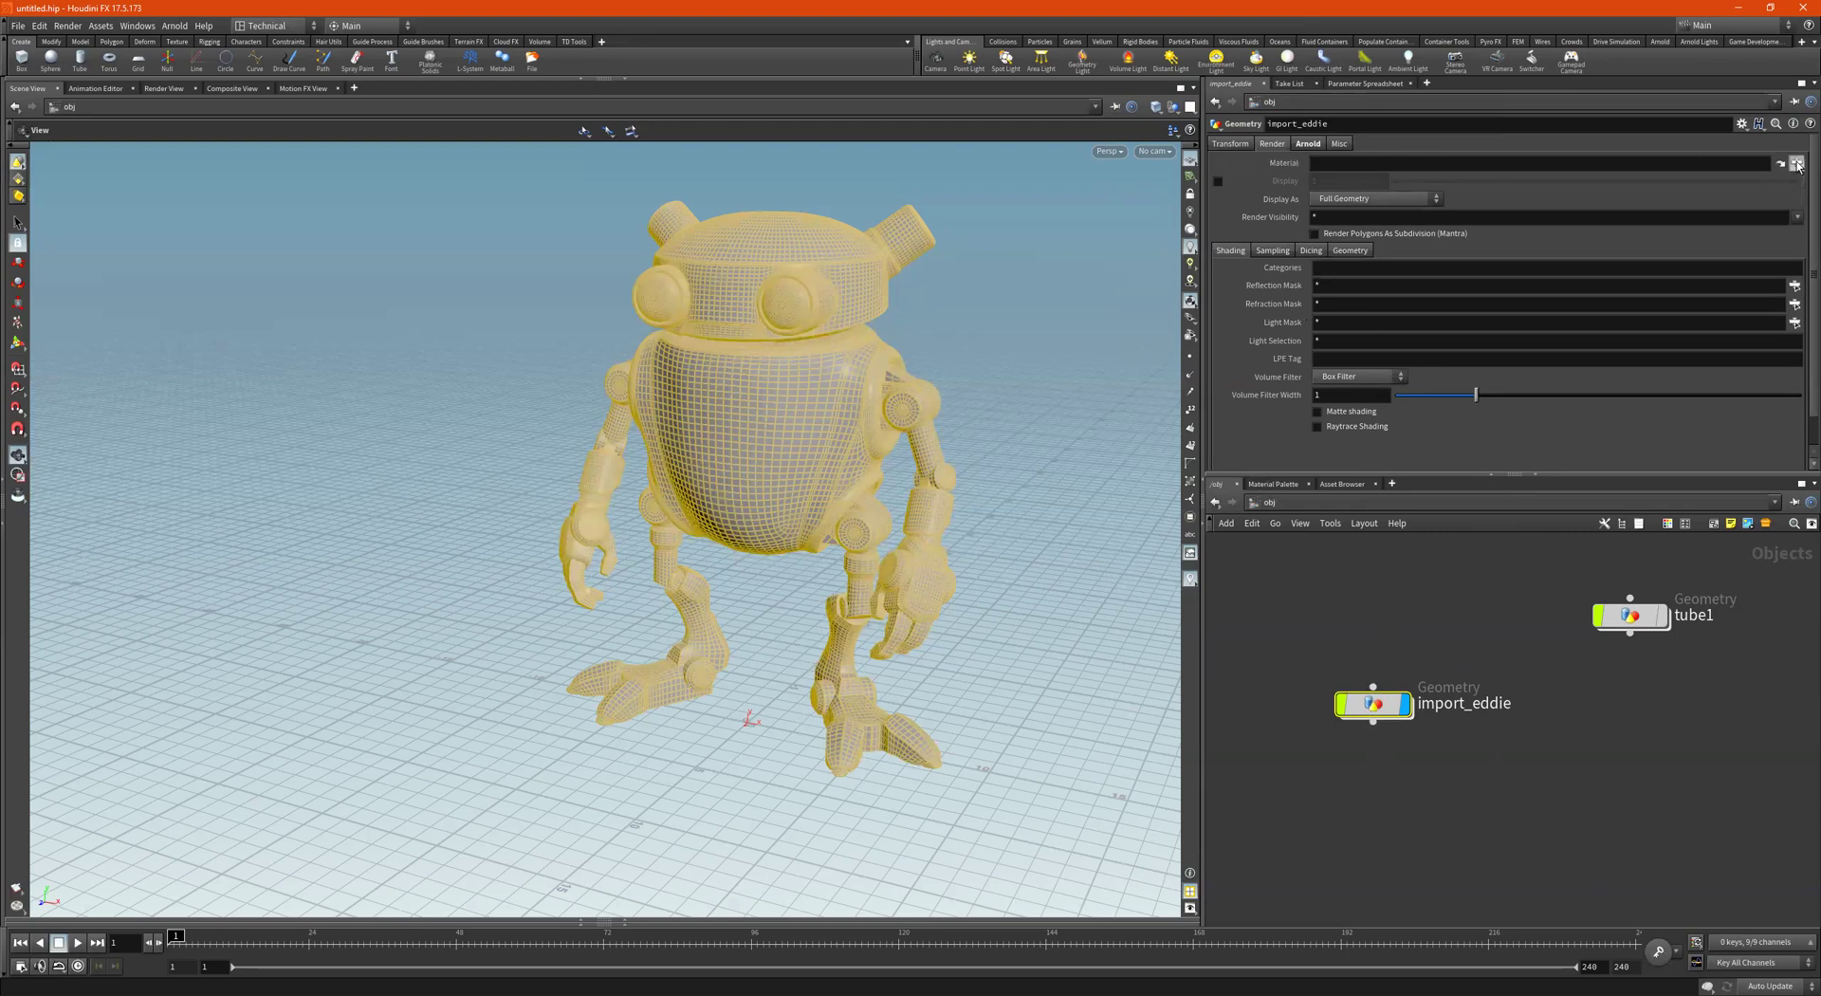
pyautogui.click(1796, 164)
pyautogui.click(1647, 76)
pyautogui.click(1679, 89)
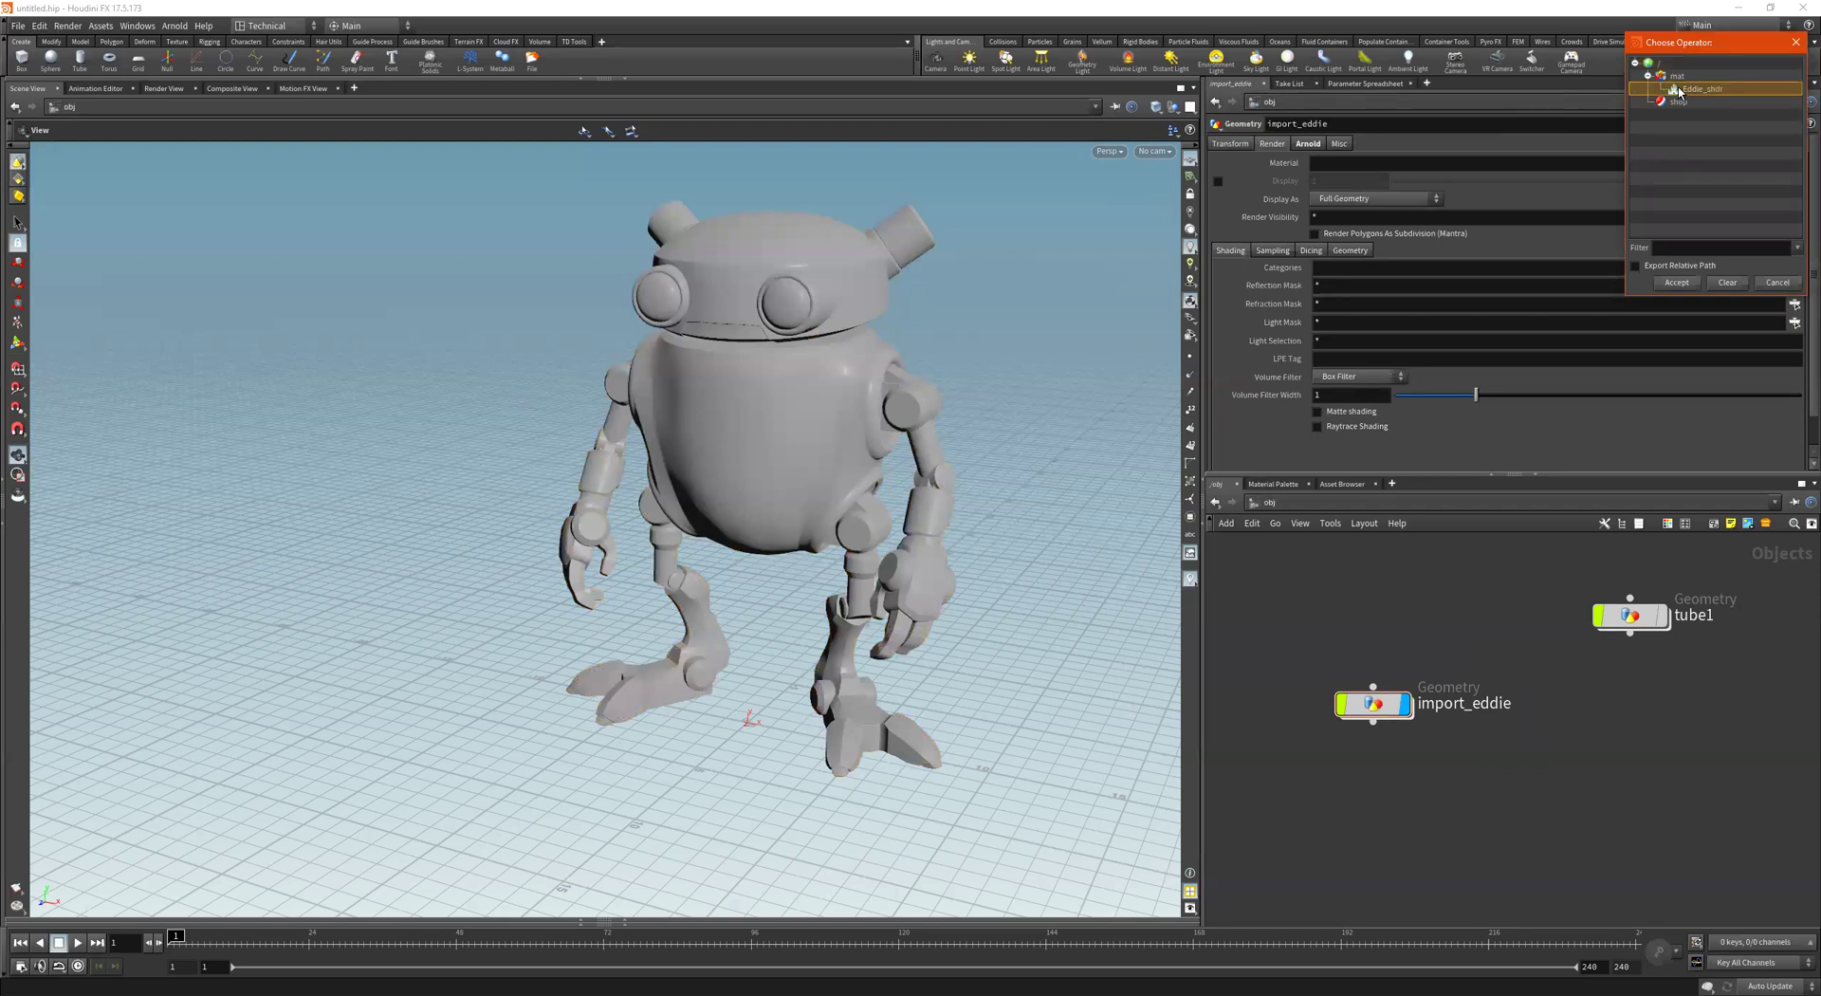
pyautogui.doubleClick(1680, 90)
# Deselect the robot and examine its shaded surface in the viewport from several angles
pyautogui.moveTo(856, 407); pyautogui.dragTo(971, 410)
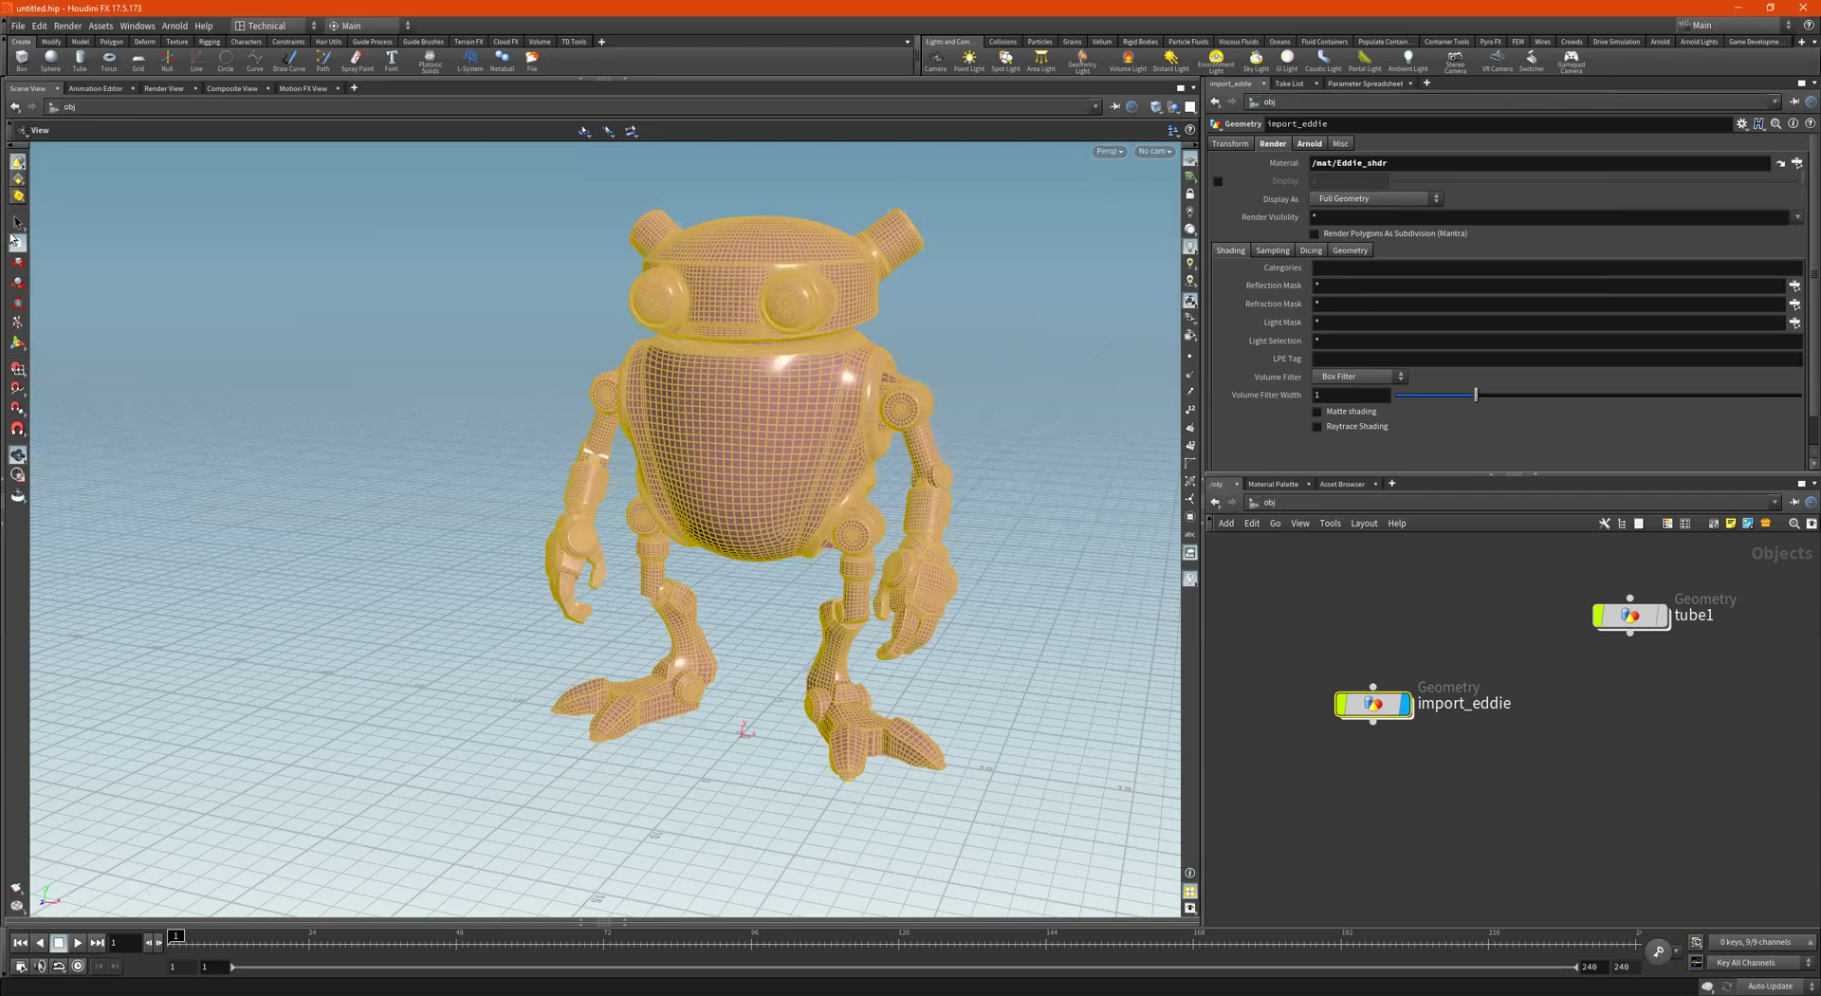
pyautogui.click(17, 222)
pyautogui.click(578, 366)
pyautogui.press('Escape')
pyautogui.moveTo(542, 353); pyautogui.dragTo(475, 423, button='right')
pyautogui.moveTo(475, 423); pyautogui.dragTo(525, 476)
pyautogui.moveTo(594, 547); pyautogui.dragTo(411, 313)
pyautogui.press('s')
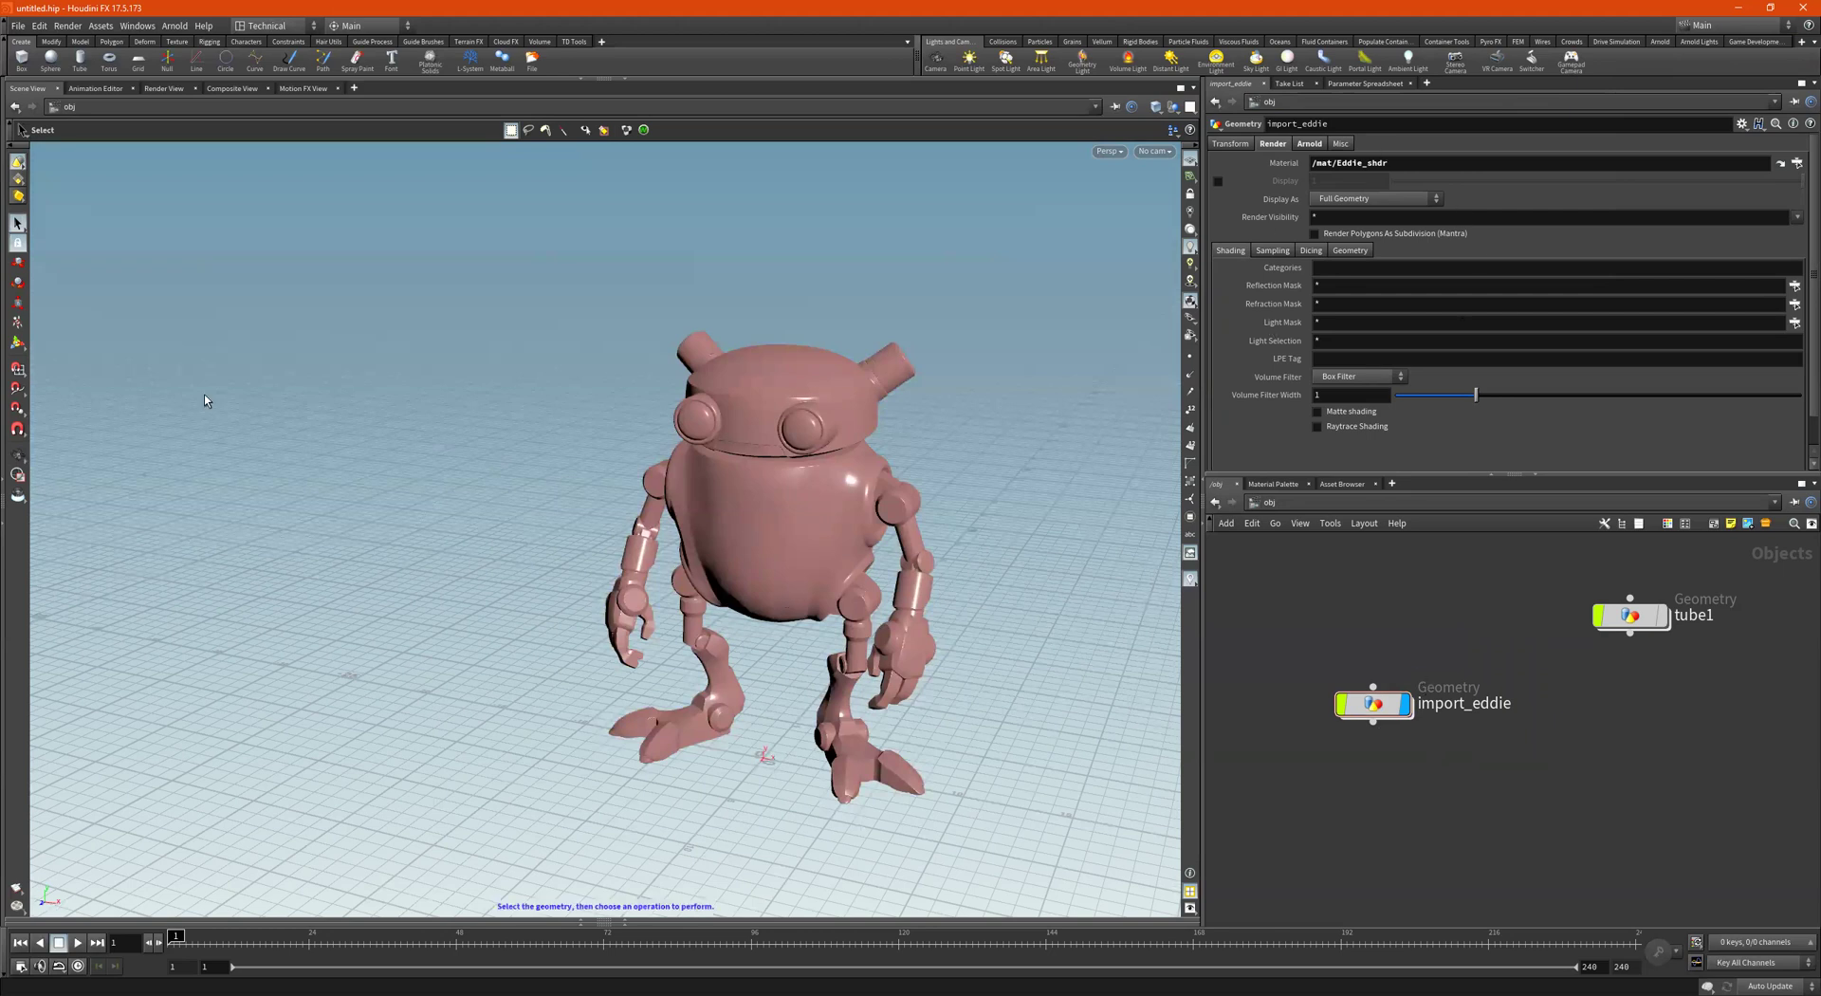
pyautogui.press('Escape')
pyautogui.moveTo(996, 532); pyautogui.dragTo(679, 494)
pyautogui.press('s')
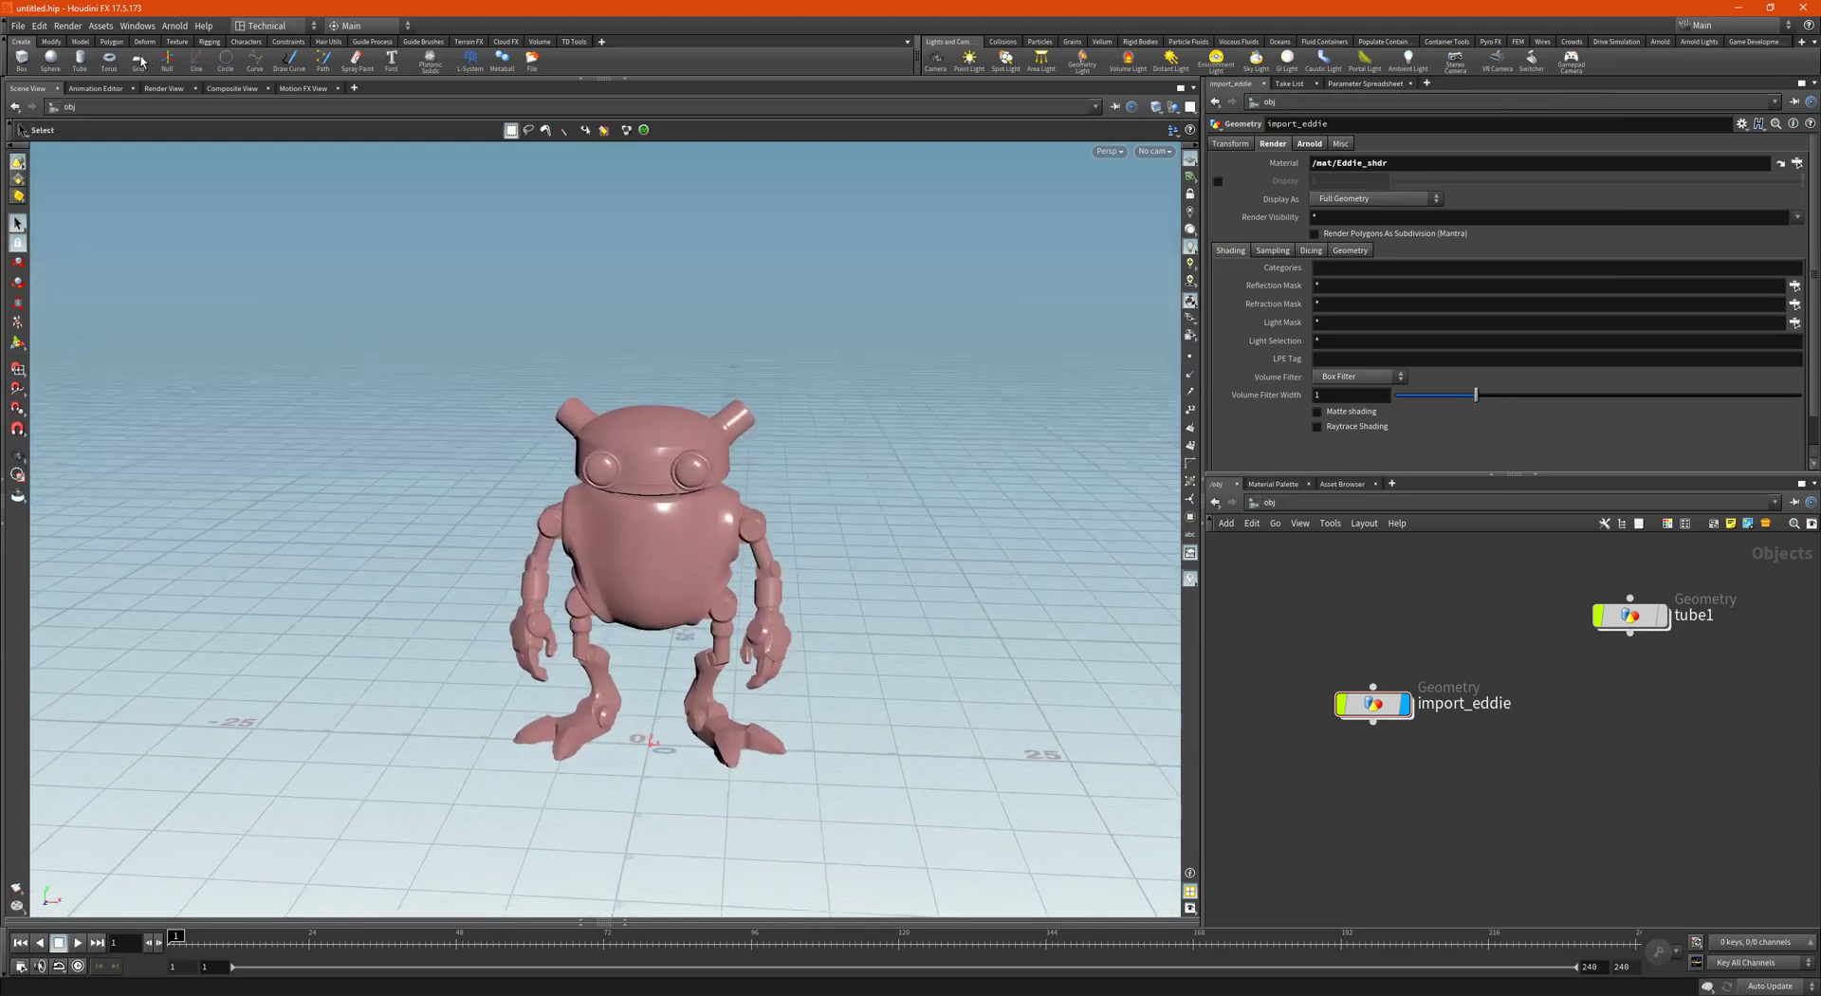
pyautogui.click(140, 59)
pyautogui.click(995, 503)
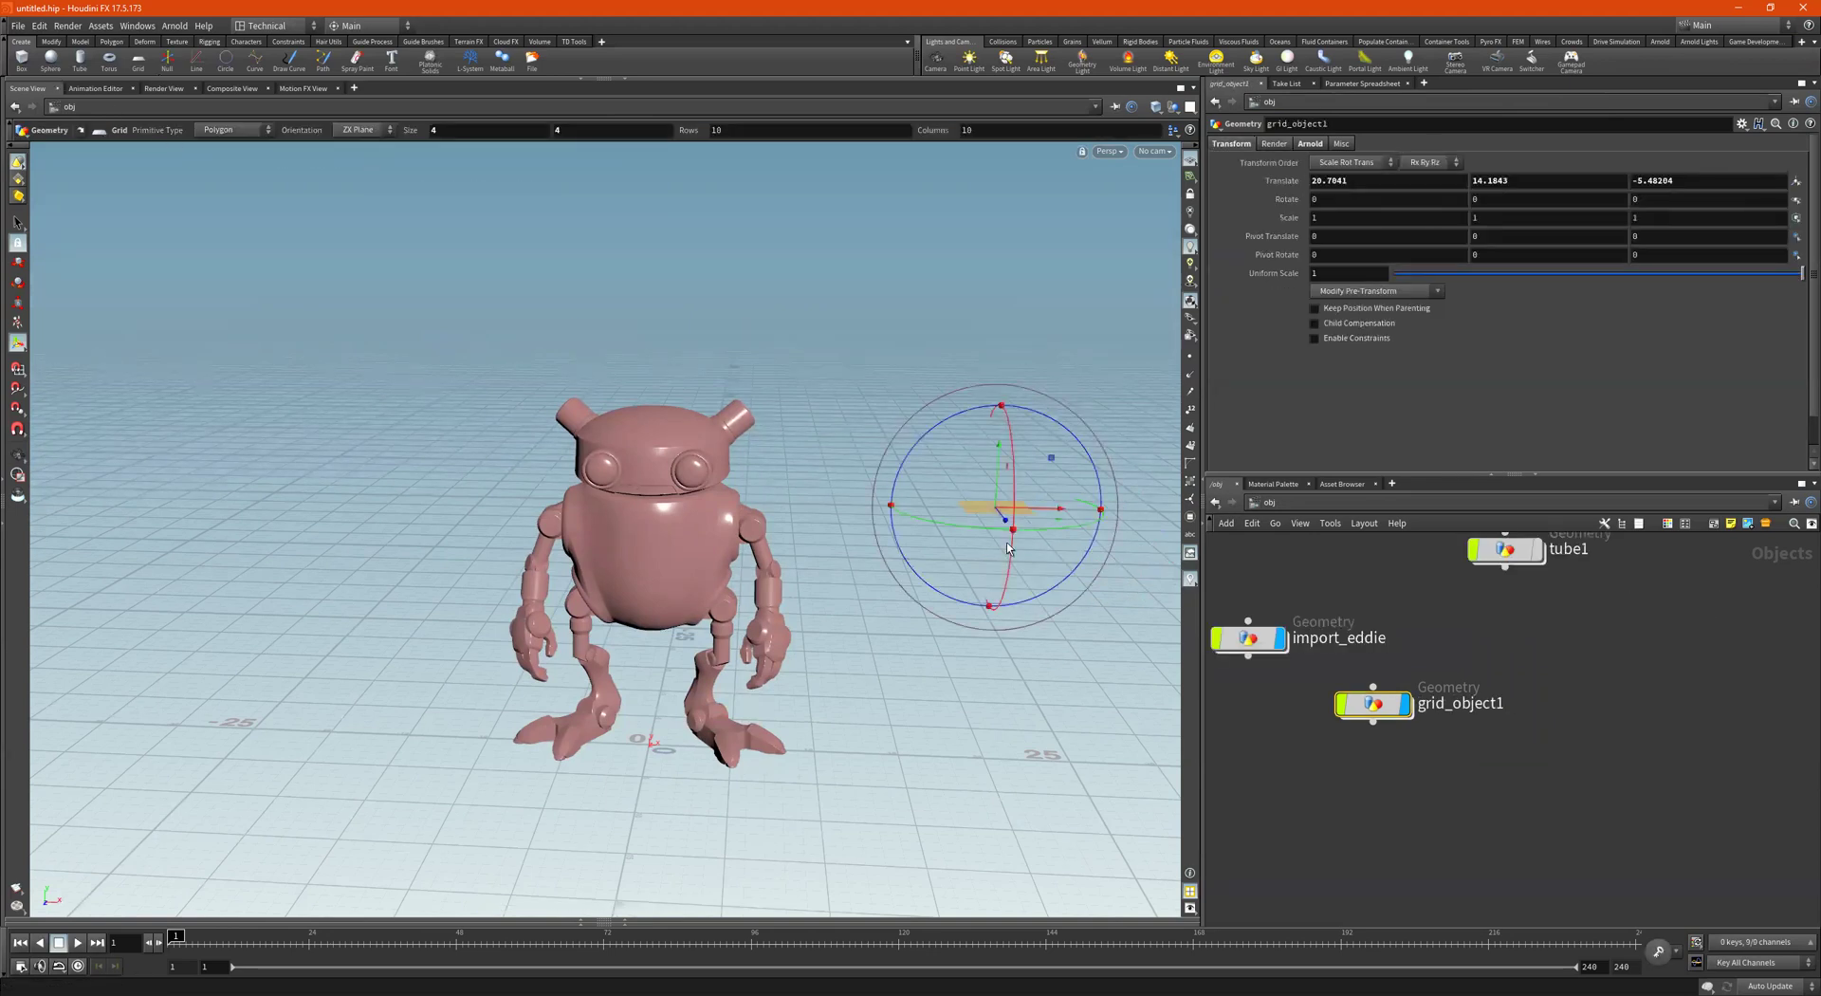
pyautogui.hotkey('ctrl', 'z')
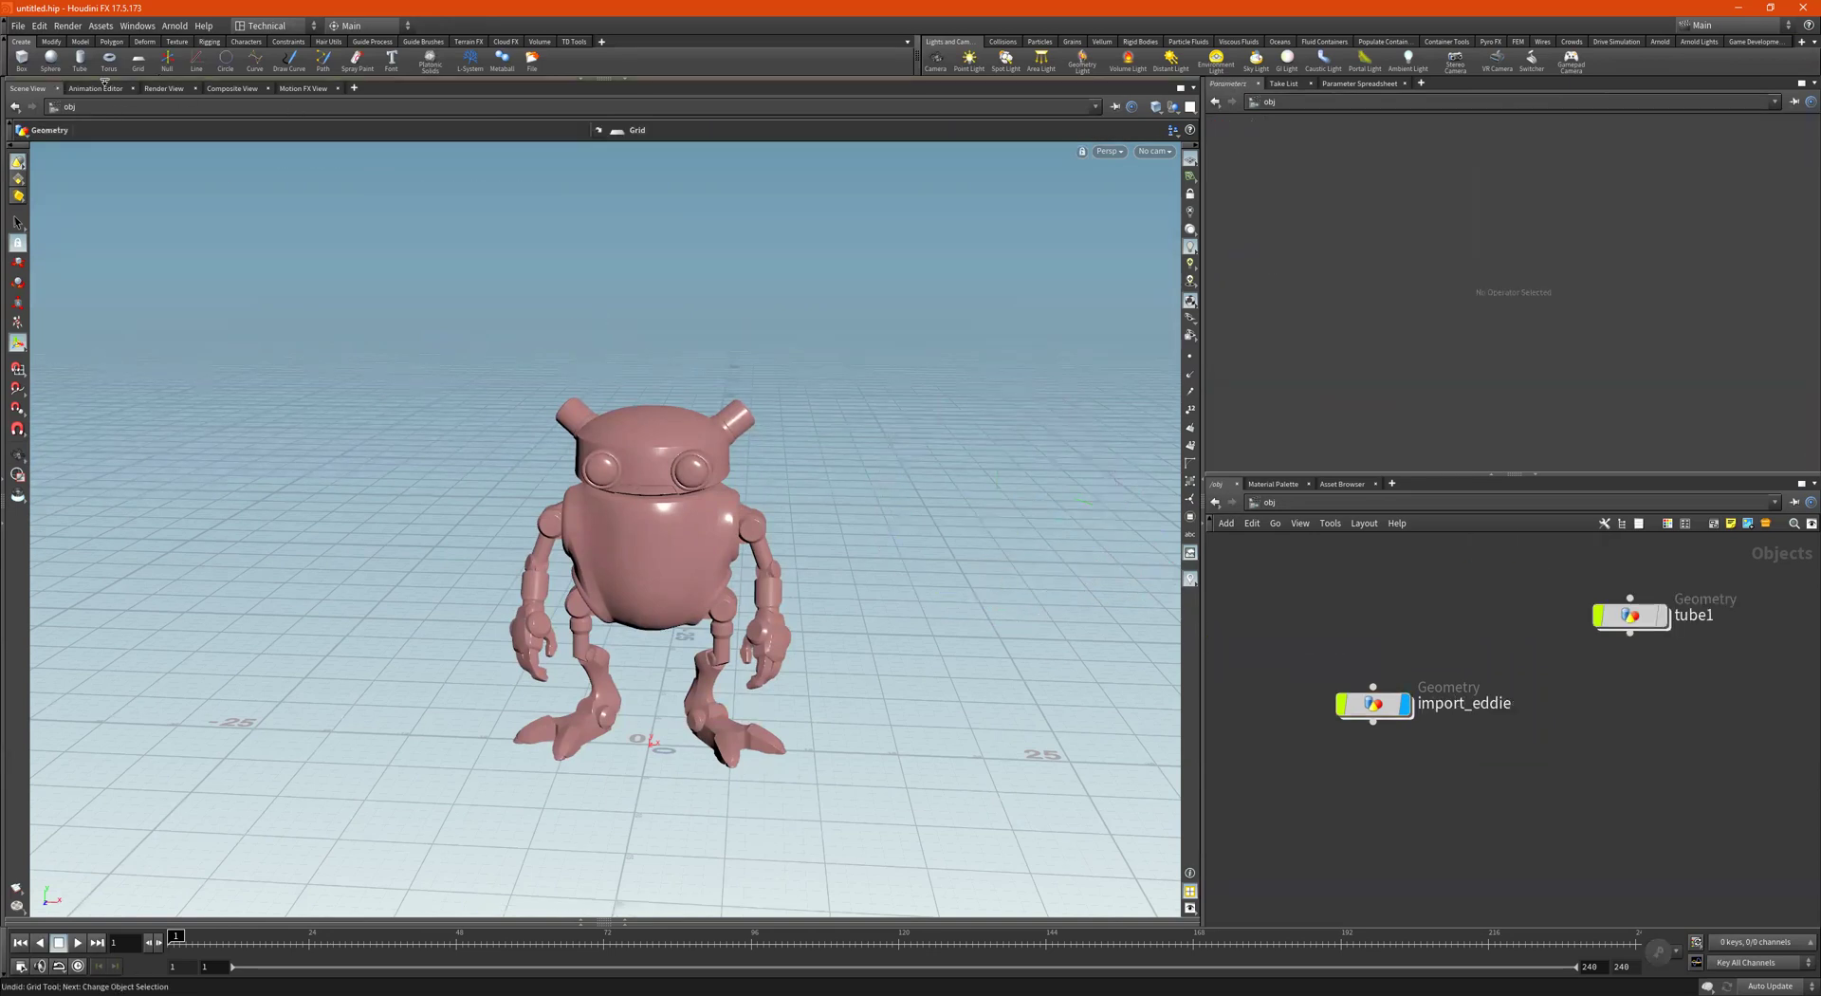
# Create a grid object at the world origin beneath the robot
pyautogui.keyDown('ctrl'); pyautogui.click(138, 58); pyautogui.keyUp('ctrl')
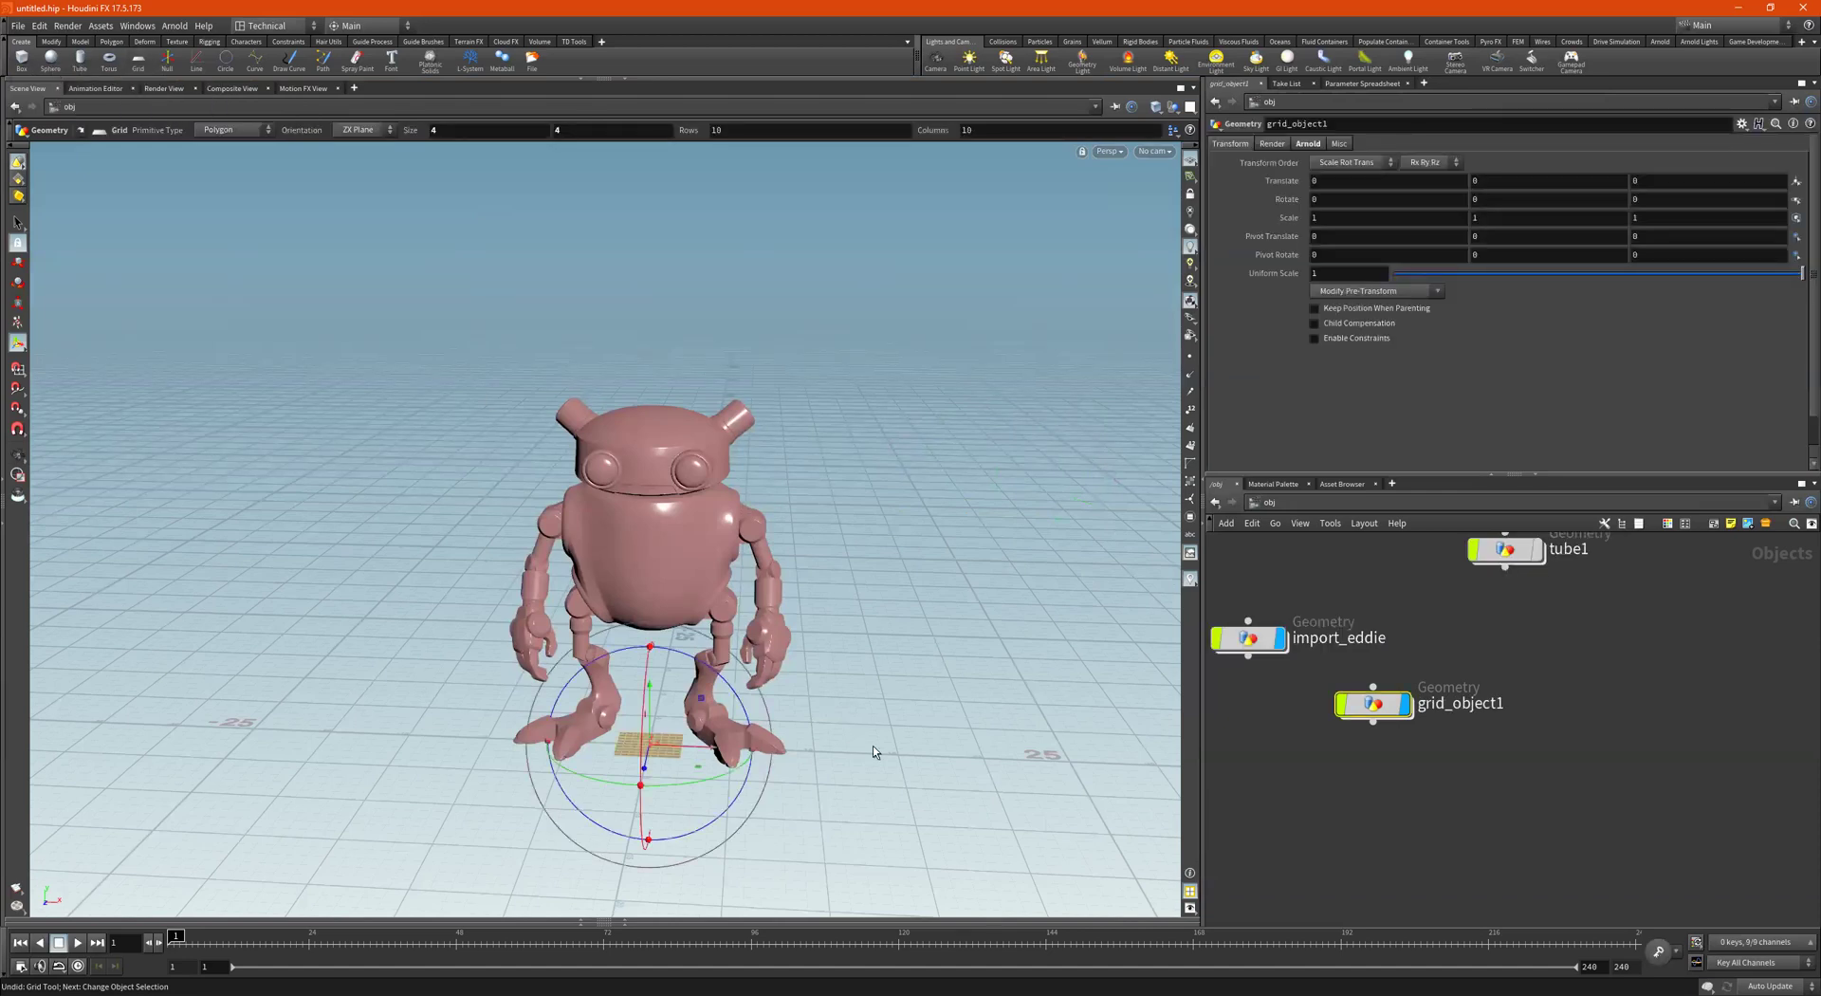
pyautogui.keyDown('alt'); pyautogui.moveTo(888, 751); pyautogui.dragTo(830, 780); pyautogui.keyUp('alt')
pyautogui.keyDown('alt'); pyautogui.moveTo(830, 780); pyautogui.dragTo(823, 677, button='middle'); pyautogui.keyUp('alt')
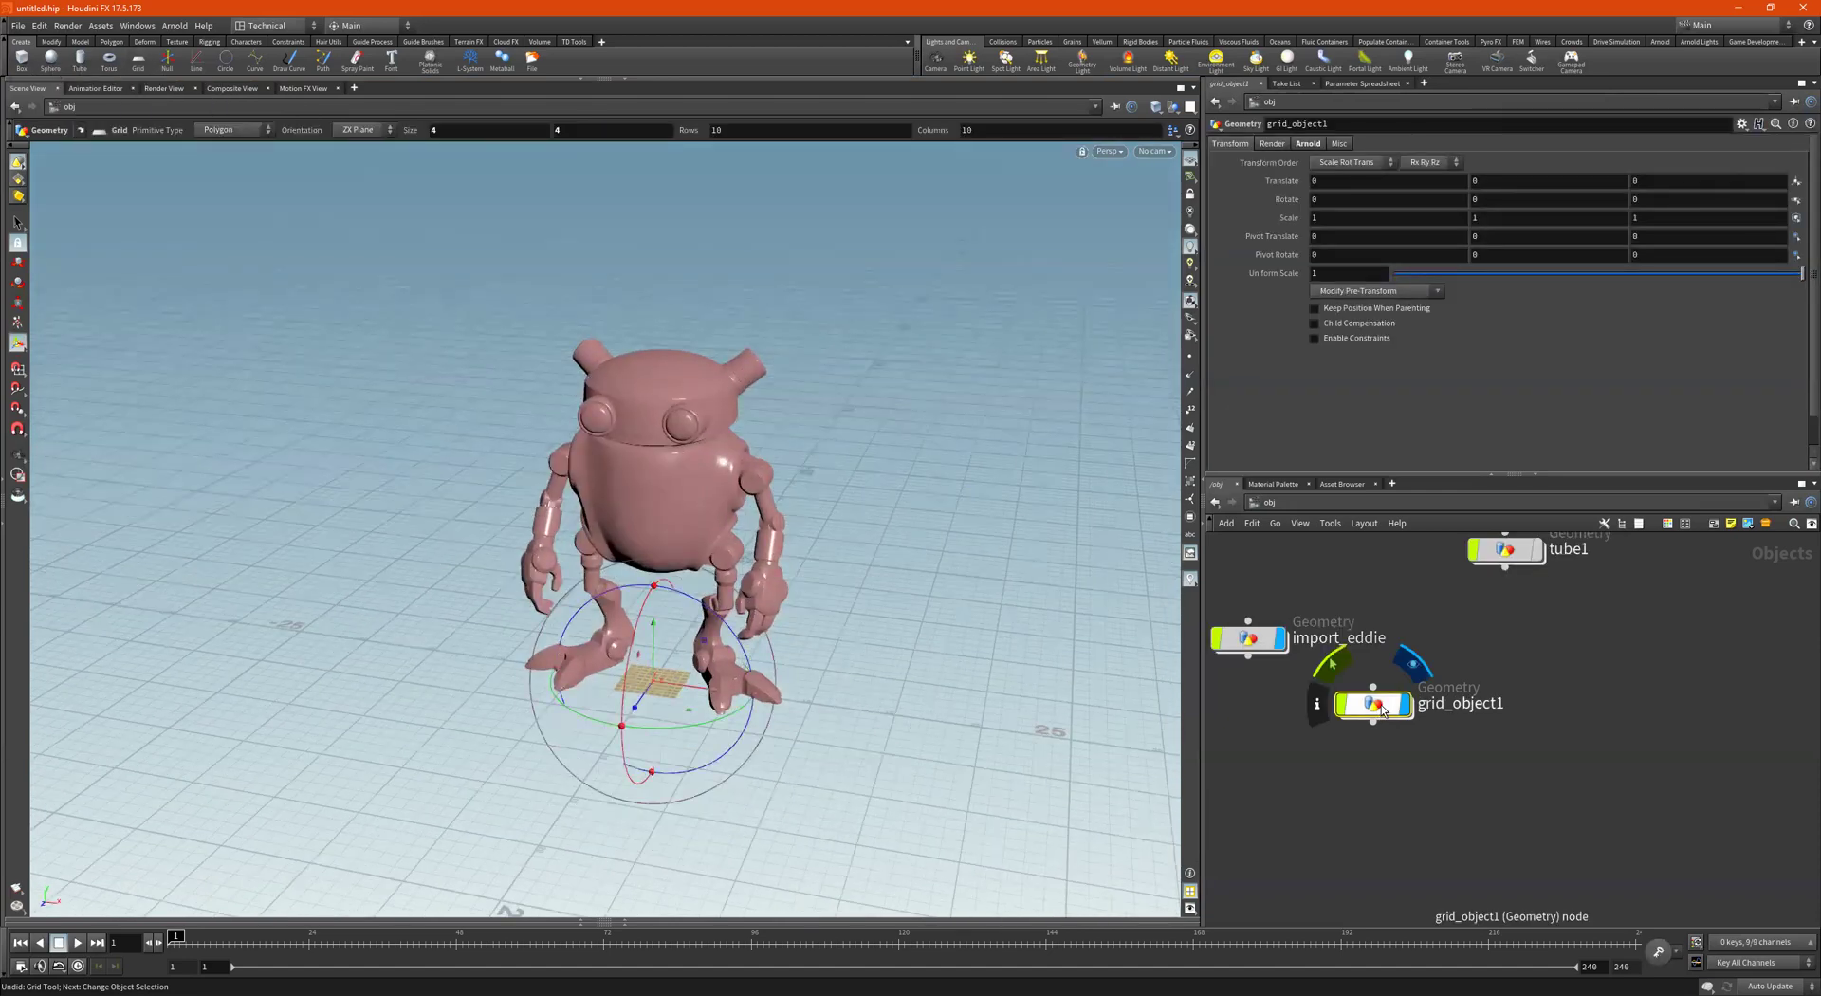
# Enter the grid object's network and enlarge the floor grid to about 109.6 by 109.6
pyautogui.scroll(-2, 1483, 679)
pyautogui.moveTo(1512, 681); pyautogui.dragTo(1694, 701, button='middle')
pyautogui.scroll(1, 1599, 711)
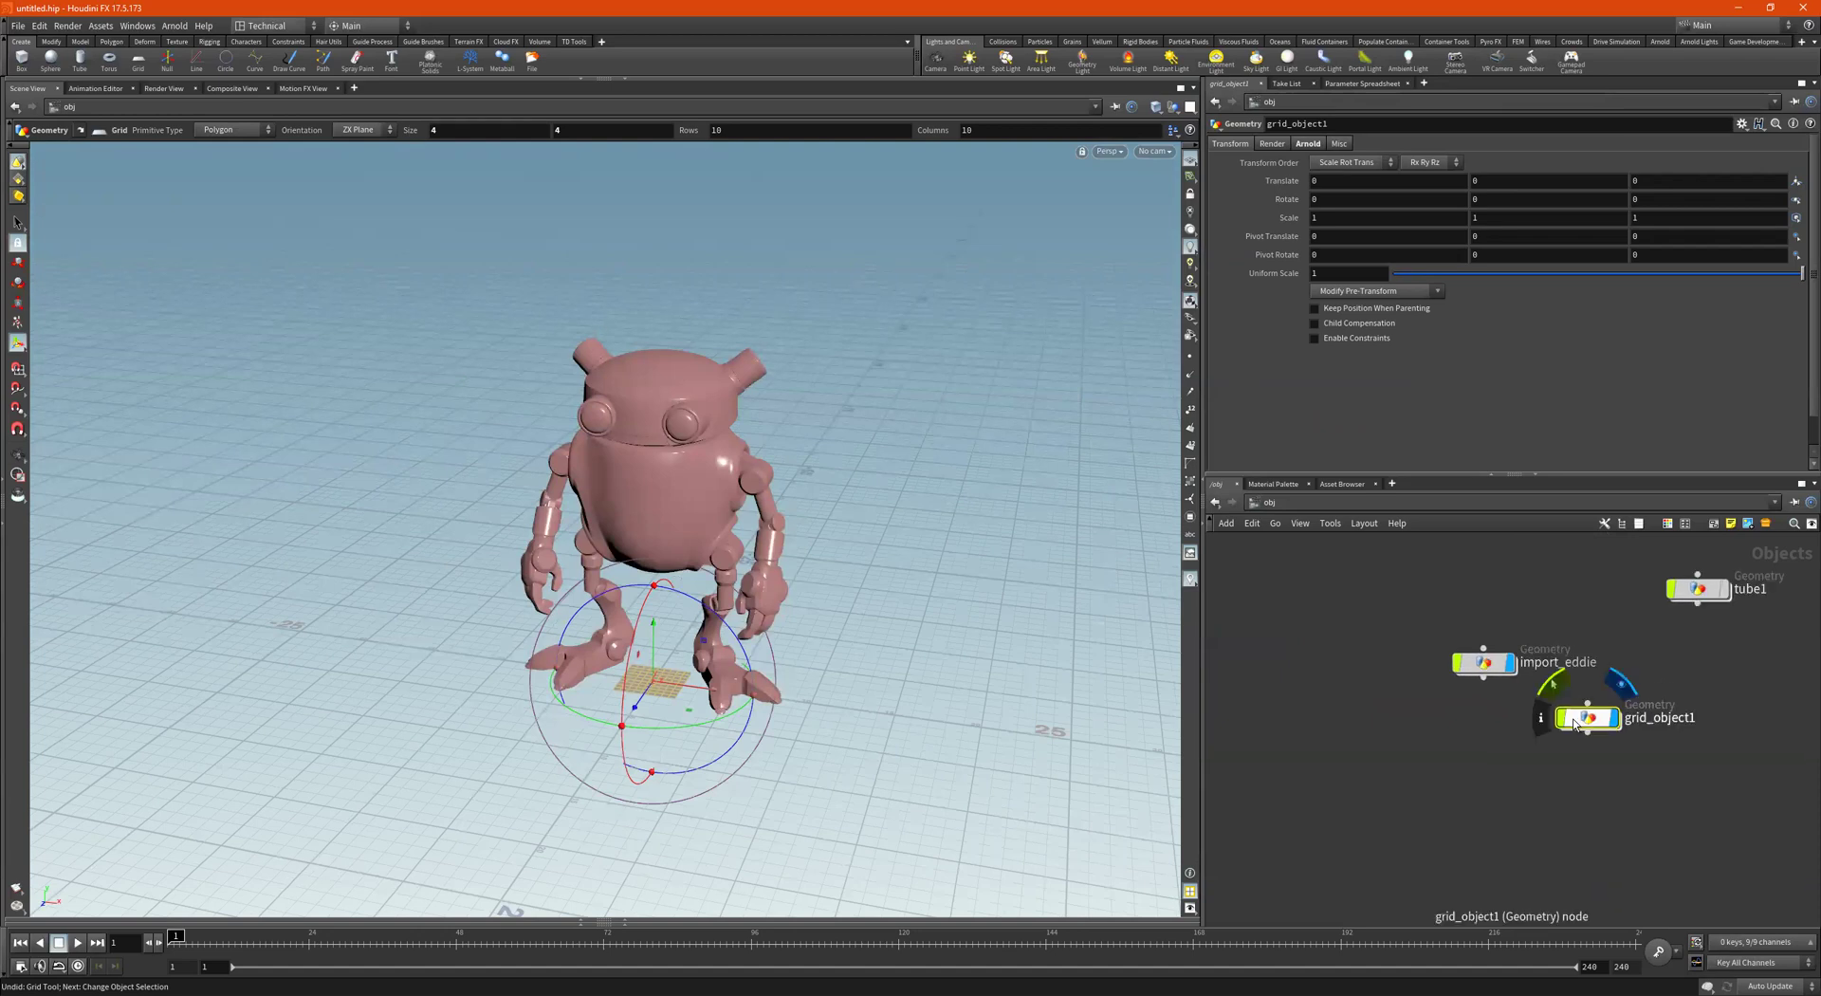
pyautogui.doubleClick(1585, 719)
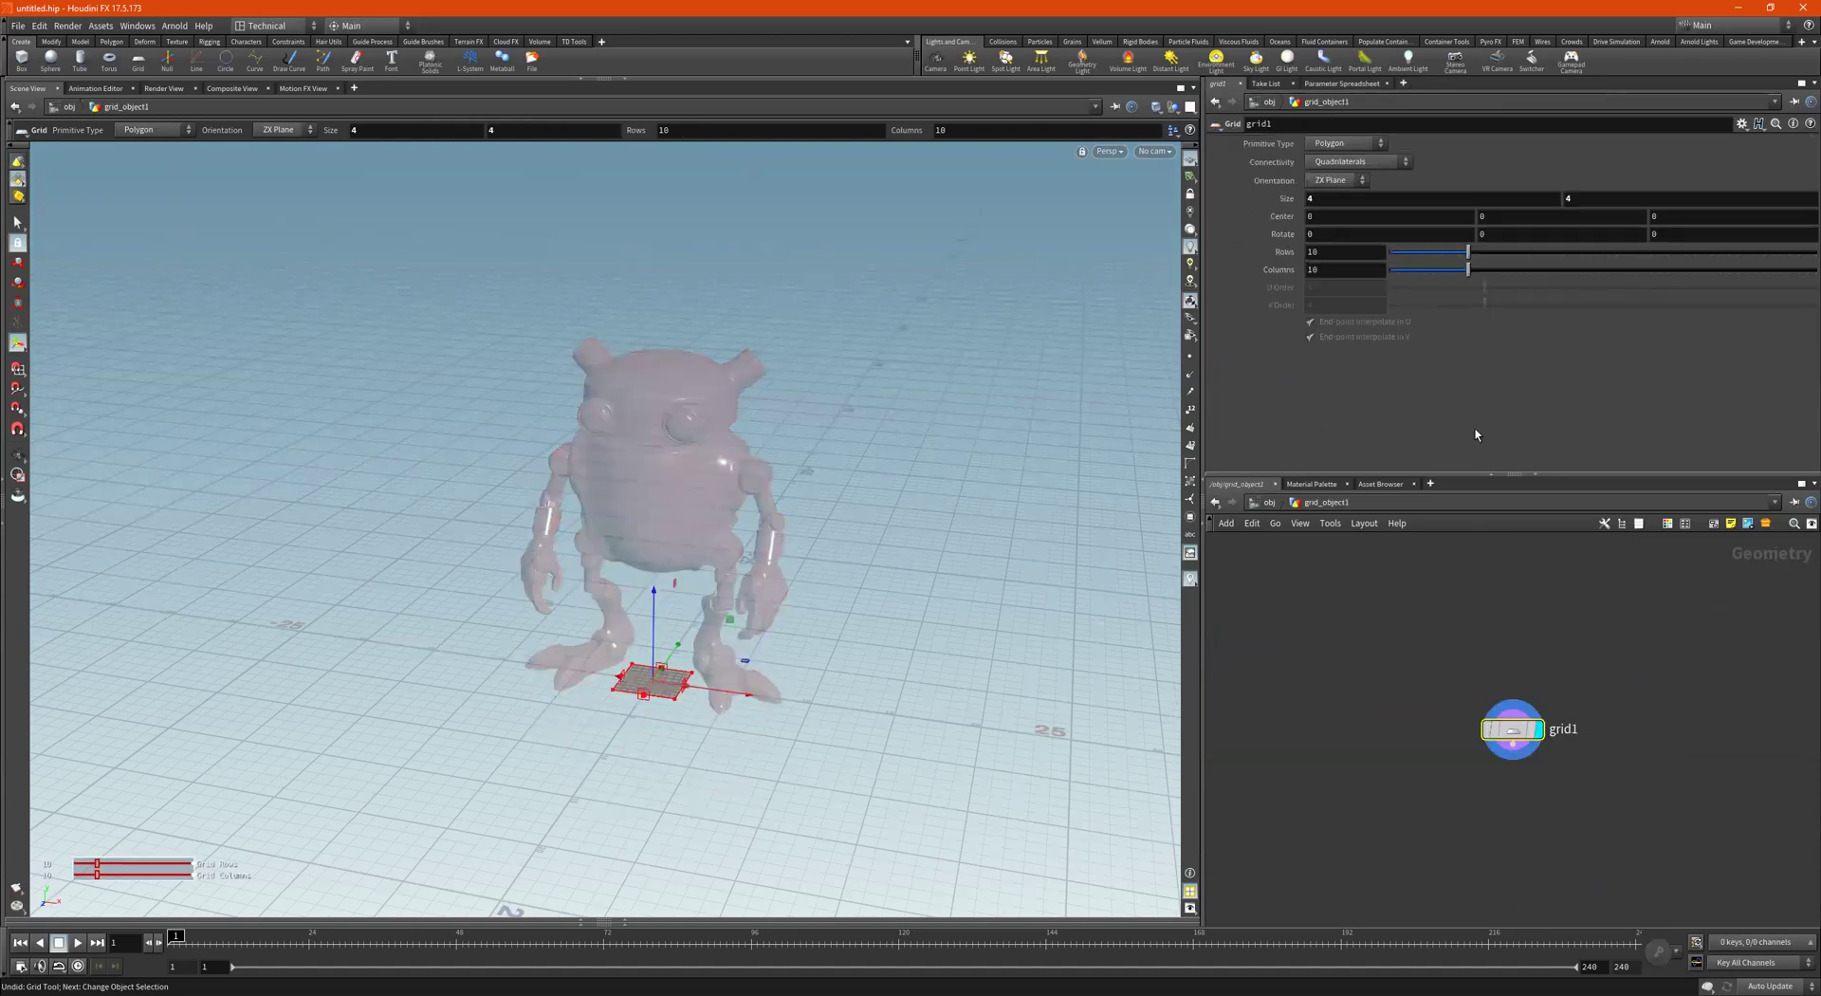
pyautogui.moveTo(1304, 197); pyautogui.dragTo(1802, 198, button='middle')
pyautogui.keyDown('alt'); pyautogui.moveTo(736, 443); pyautogui.dragTo(354, 423, button='right'); pyautogui.keyUp('alt')
pyautogui.keyDown('alt'); pyautogui.moveTo(821, 421); pyautogui.dragTo(658, 427, button='right'); pyautogui.keyUp('alt')
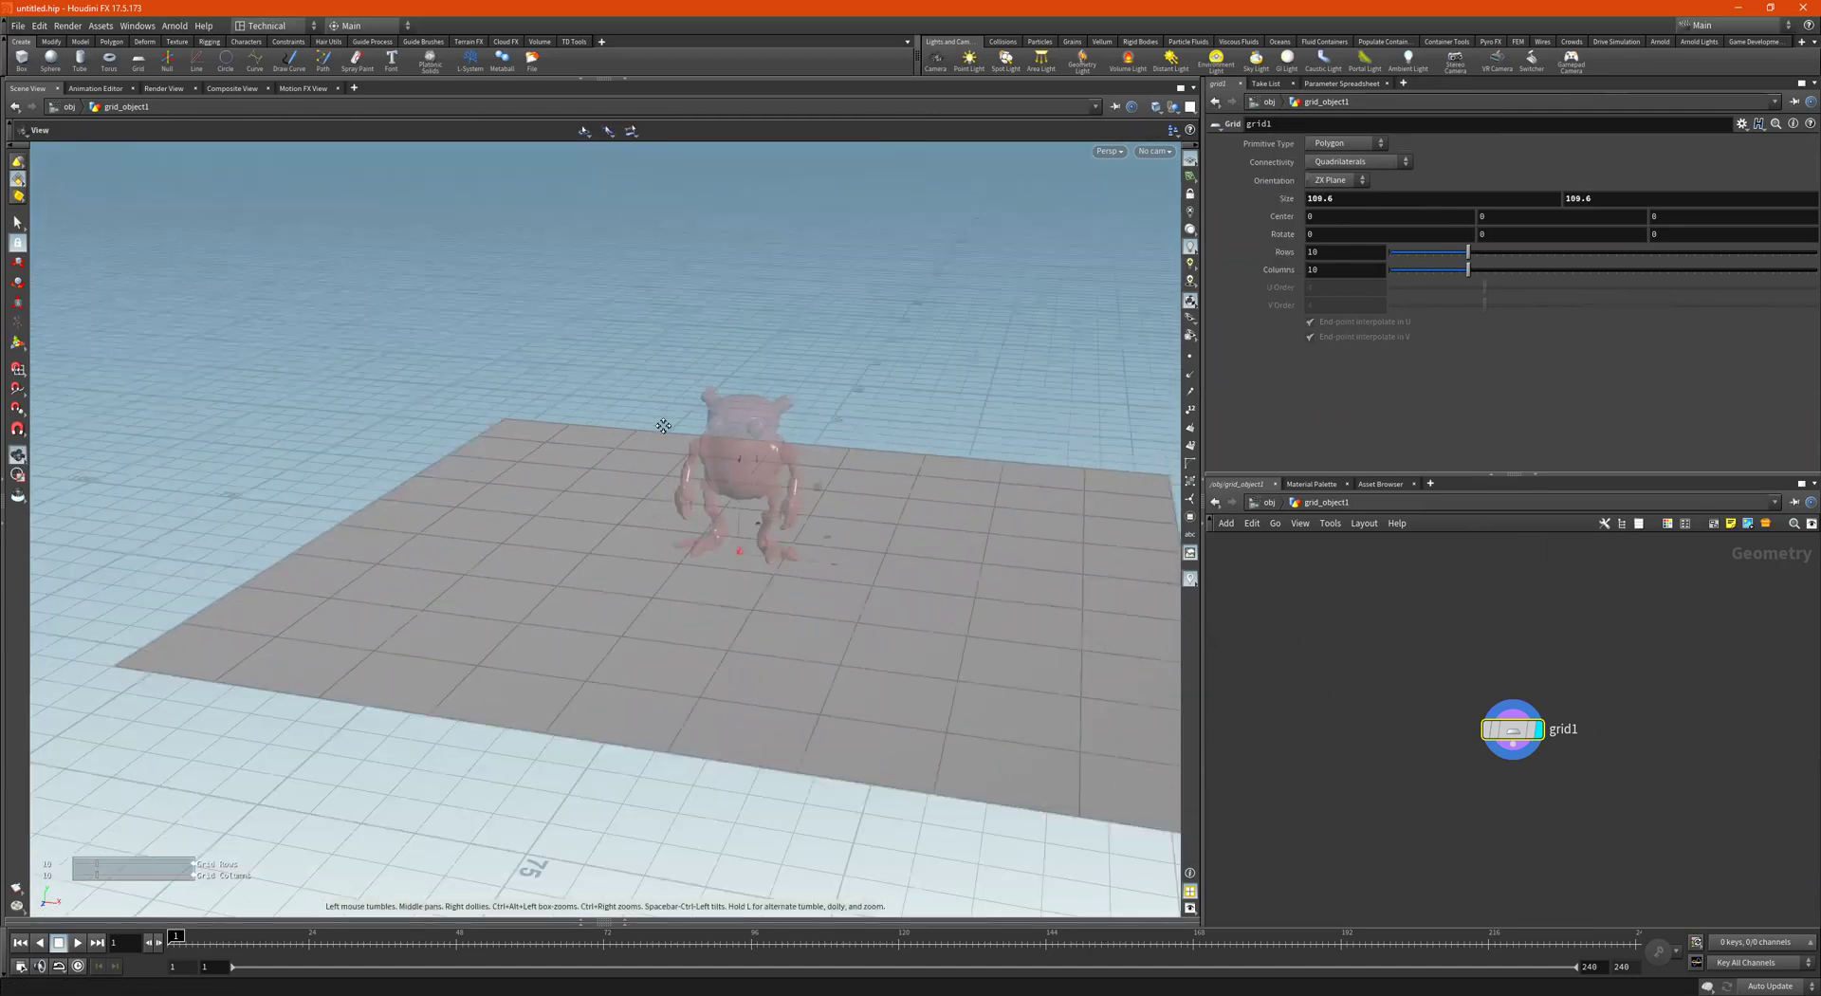
pyautogui.keyDown('alt'); pyautogui.moveTo(658, 427); pyautogui.dragTo(541, 449, button='middle'); pyautogui.keyUp('alt')
# Duplicate the floor grid node, display the copy, and set its orientation to YZ Plane to form a wall
pyautogui.keyDown('alt'); pyautogui.moveTo(1512, 731); pyautogui.dragTo(1366, 655); pyautogui.keyUp('alt')
pyautogui.moveTo(1396, 579); pyautogui.dragTo(1356, 715)
pyautogui.click(1340, 182)
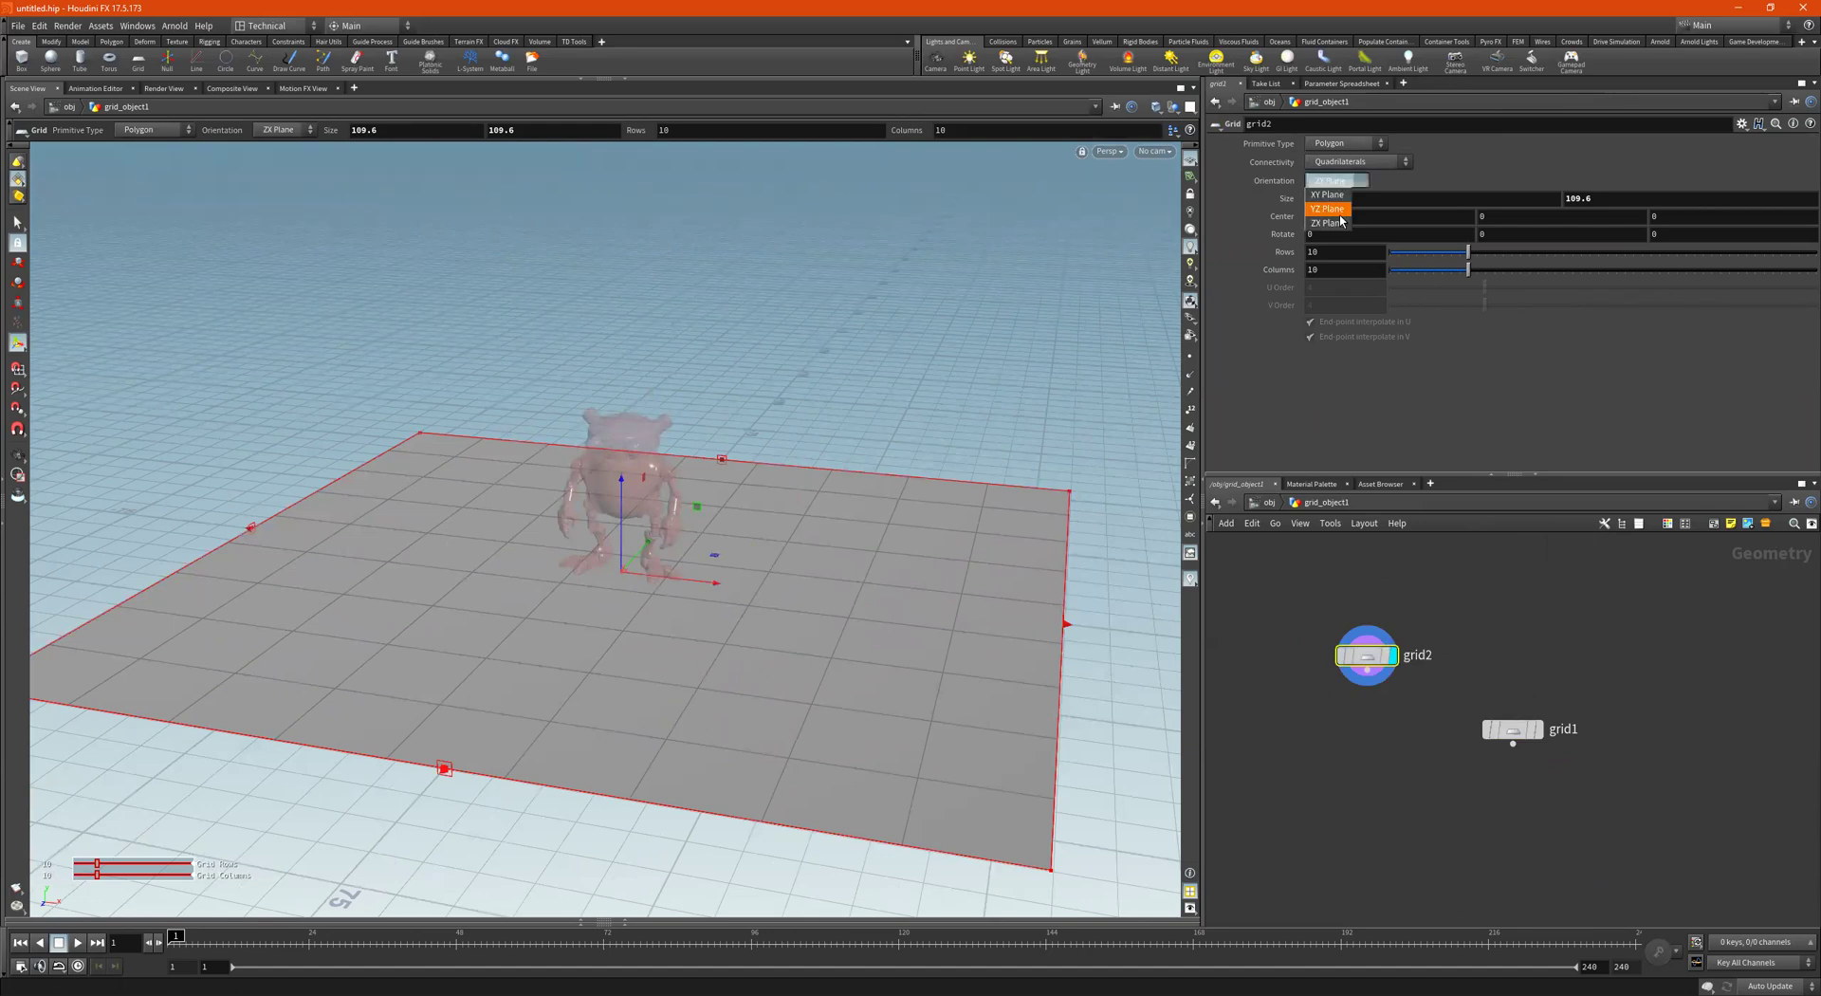
pyautogui.click(1330, 209)
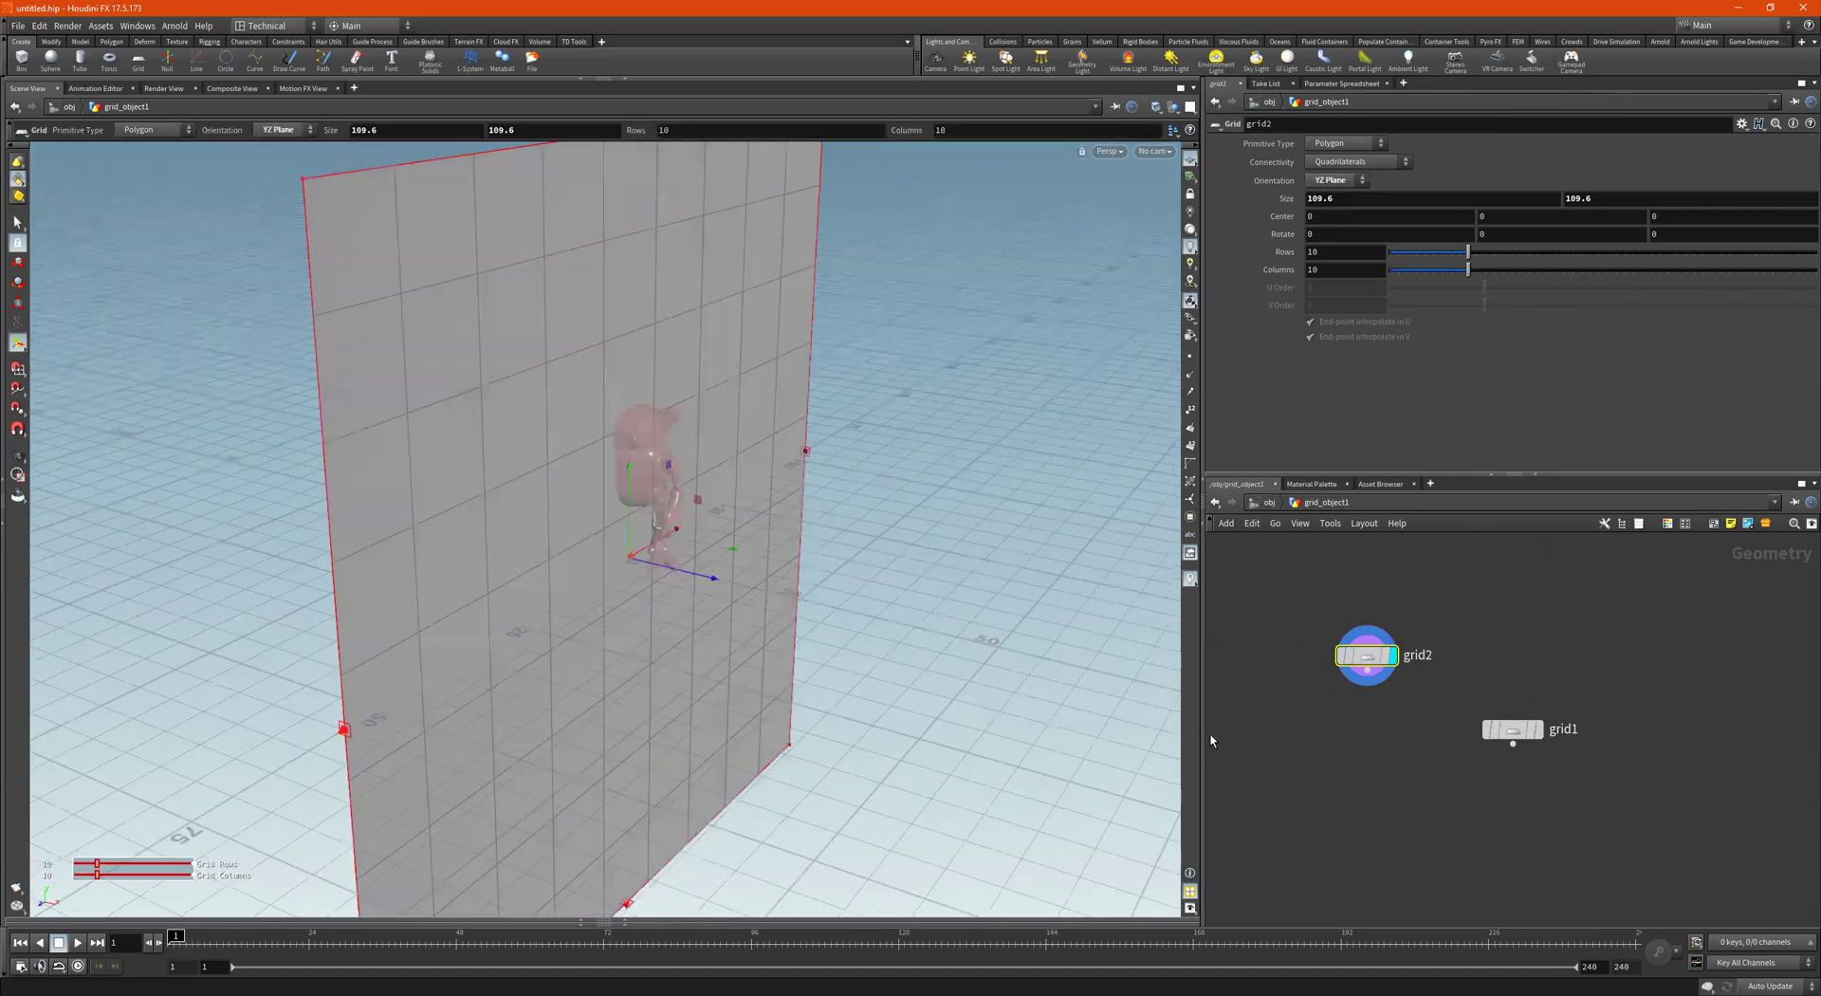
# Move the wall grid along X to the robot's side, with its center at about -54.12
pyautogui.moveTo(699, 580); pyautogui.dragTo(386, 489)
pyautogui.keyDown('alt'); pyautogui.moveTo(692, 544); pyautogui.dragTo(664, 544); pyautogui.keyUp('alt')
pyautogui.press('Return')
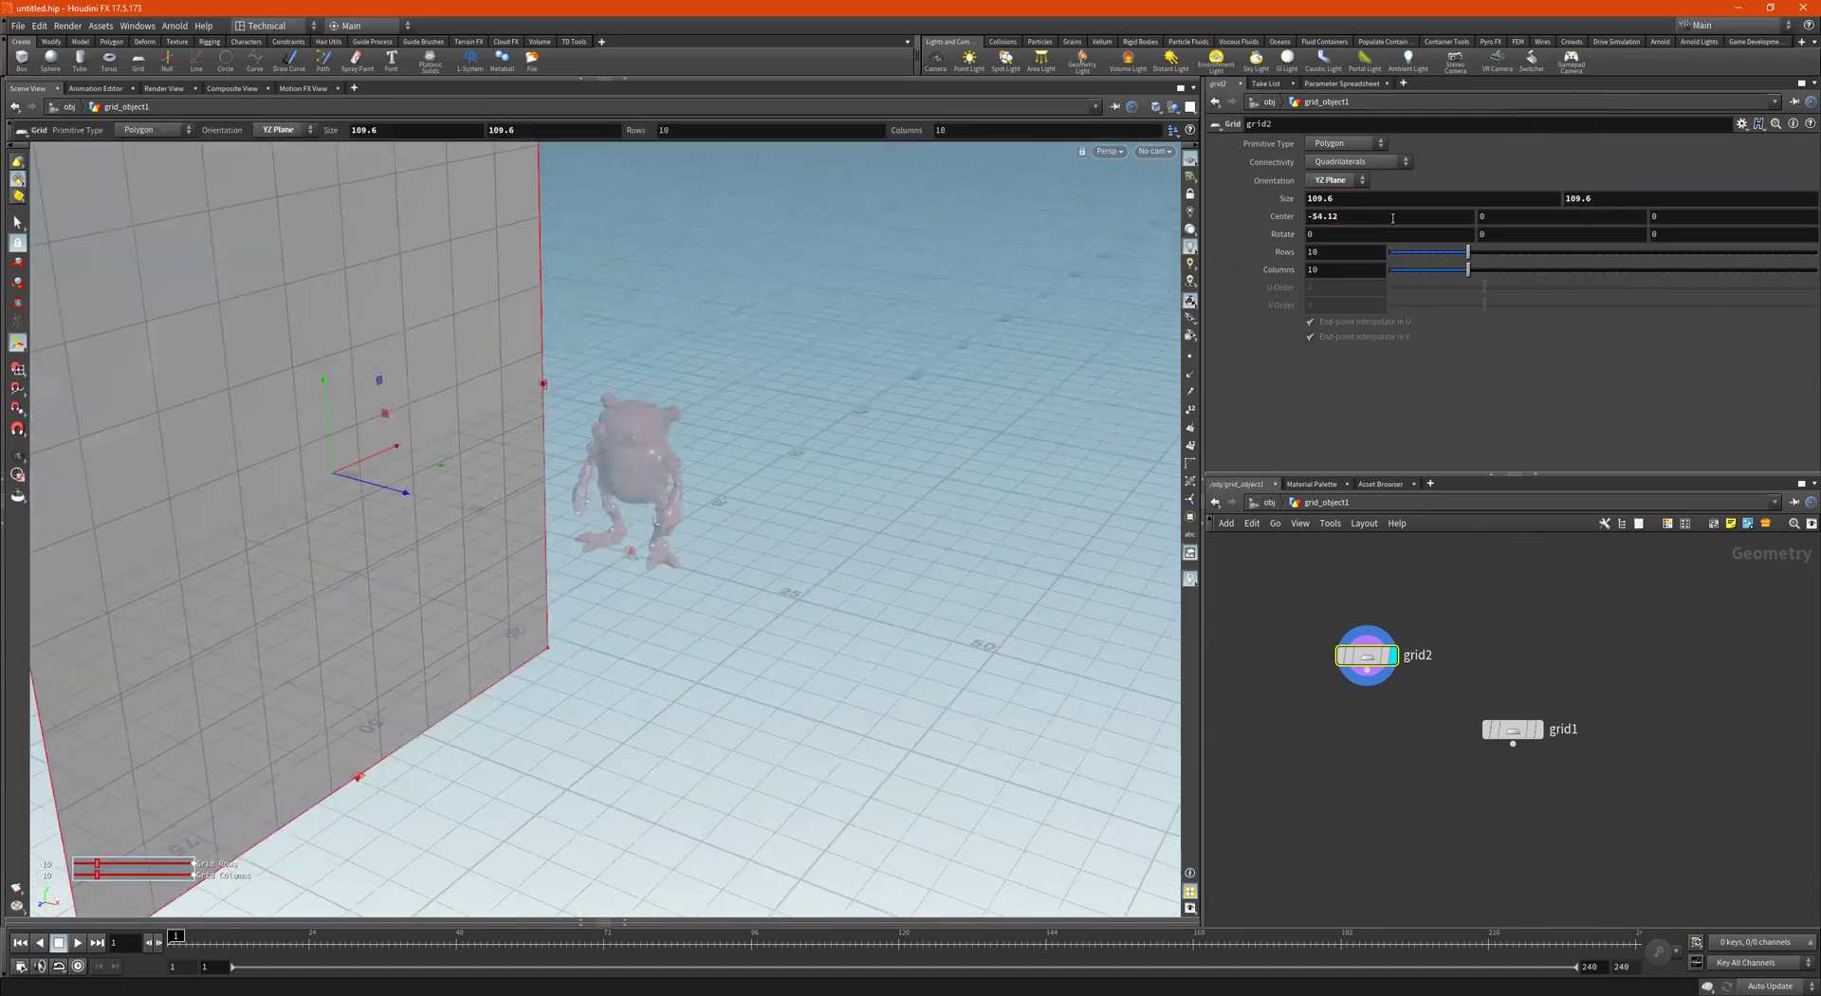
# Try the XY Plane orientation on the wall grid, and switch it back to YZ Plane
pyautogui.click(1337, 180)
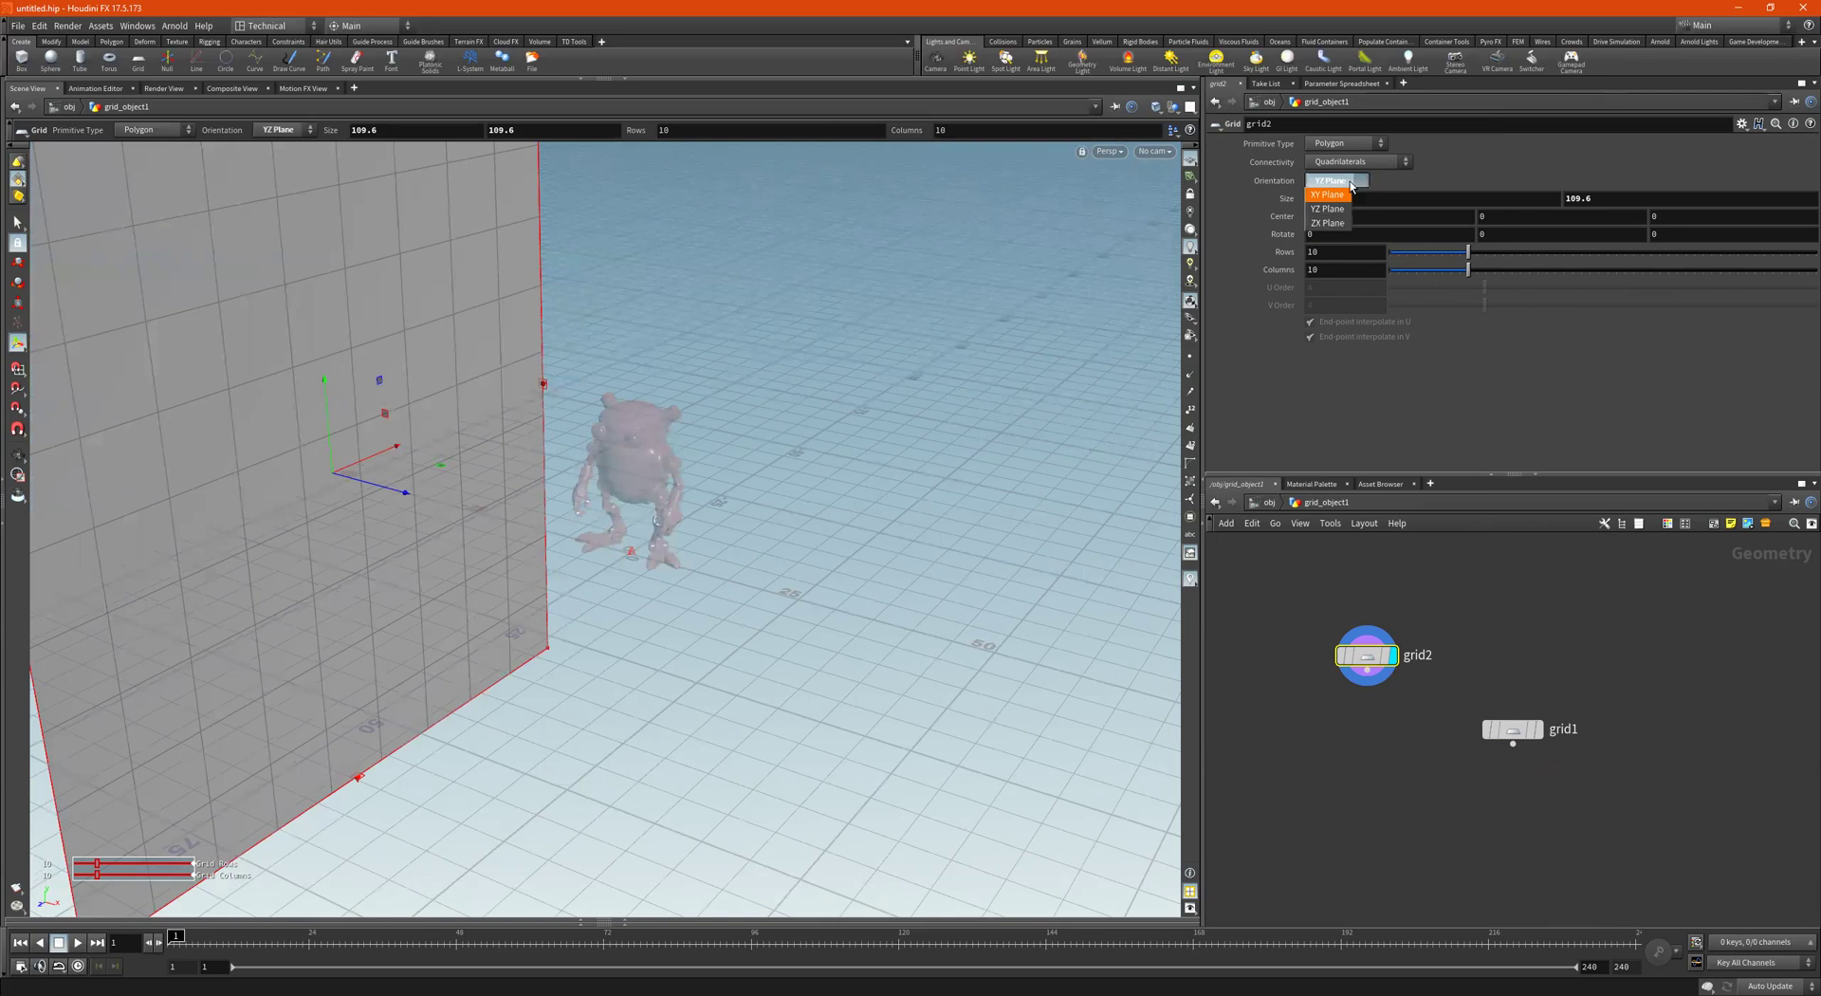
pyautogui.click(1328, 195)
pyautogui.click(1337, 180)
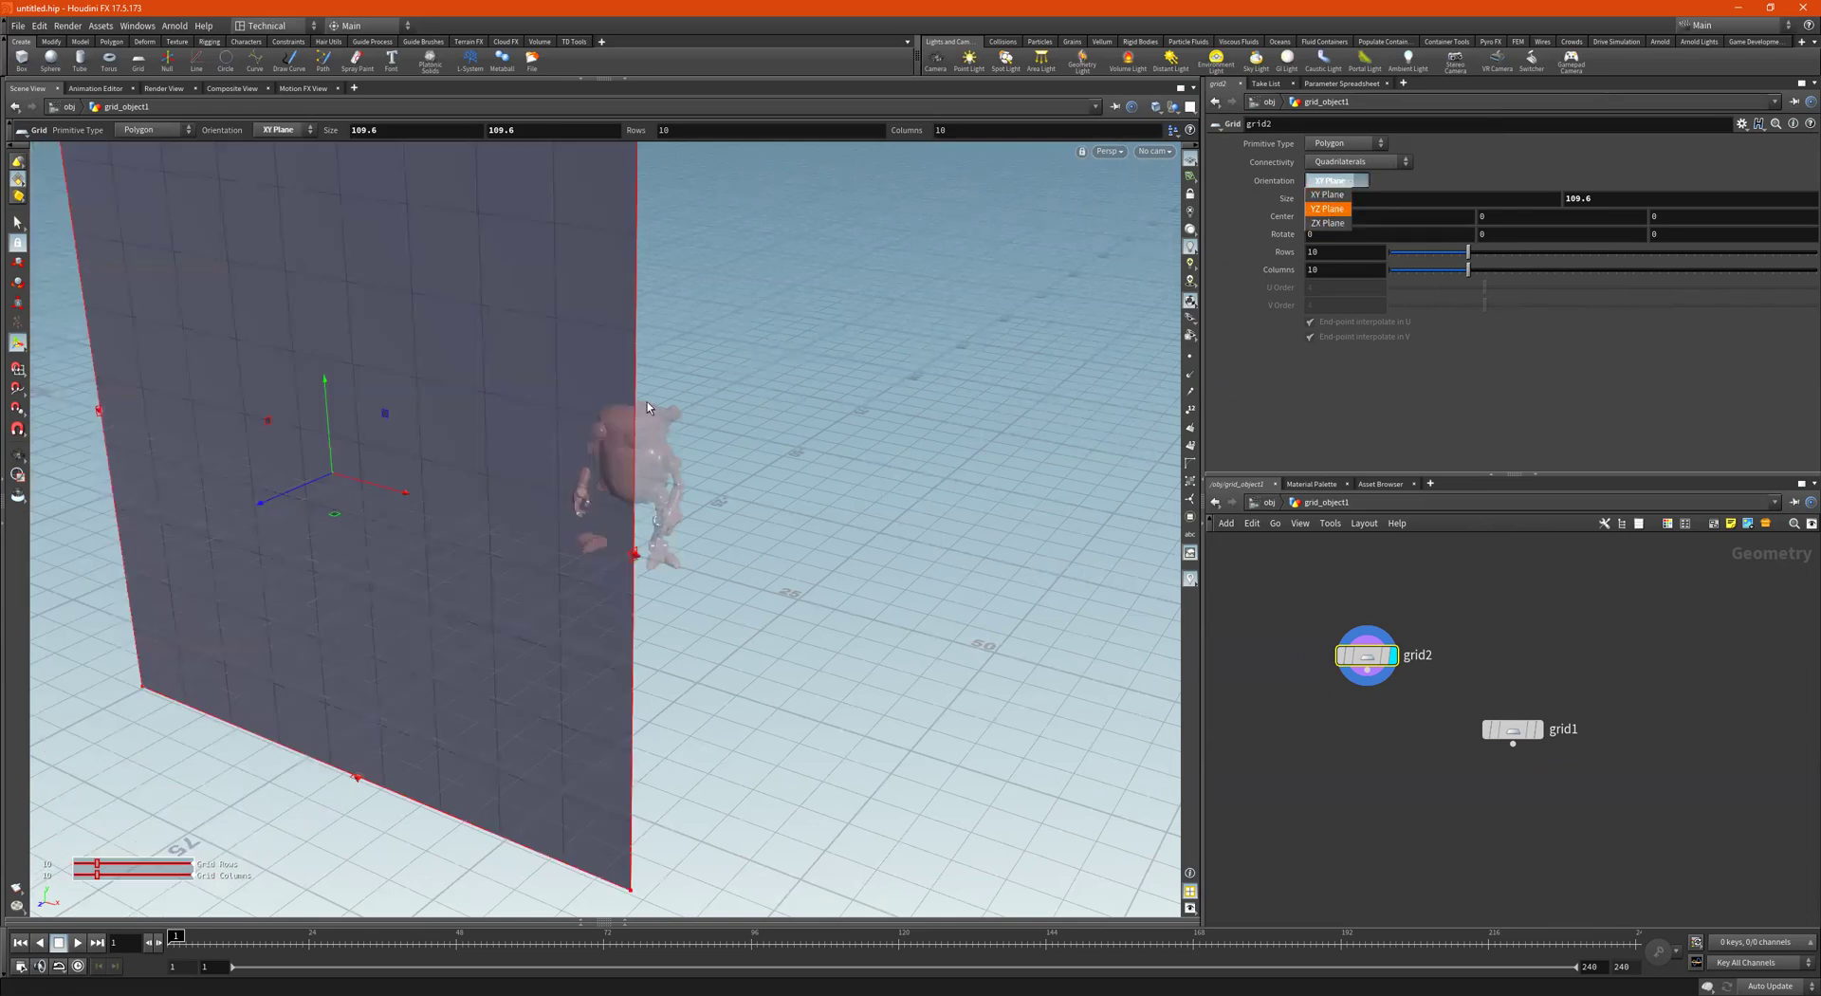
pyautogui.click(1329, 208)
pyautogui.press('e')
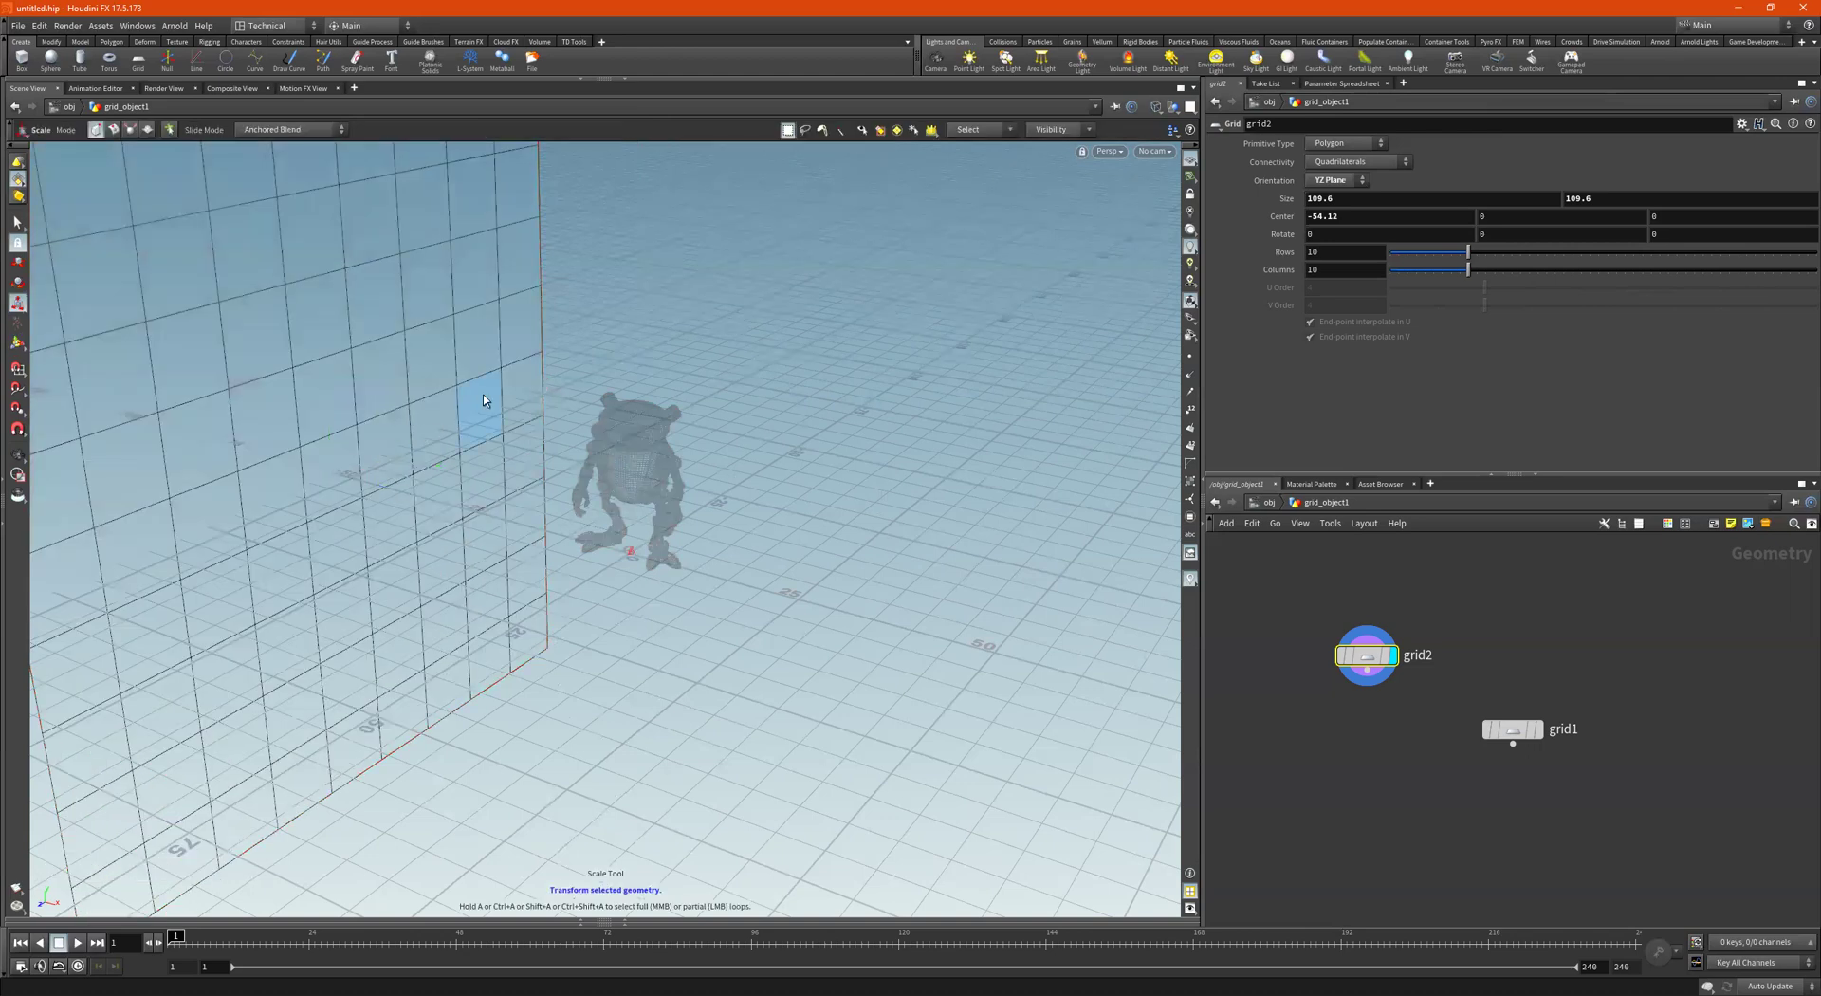
pyautogui.click(480, 406)
pyautogui.press('Return')
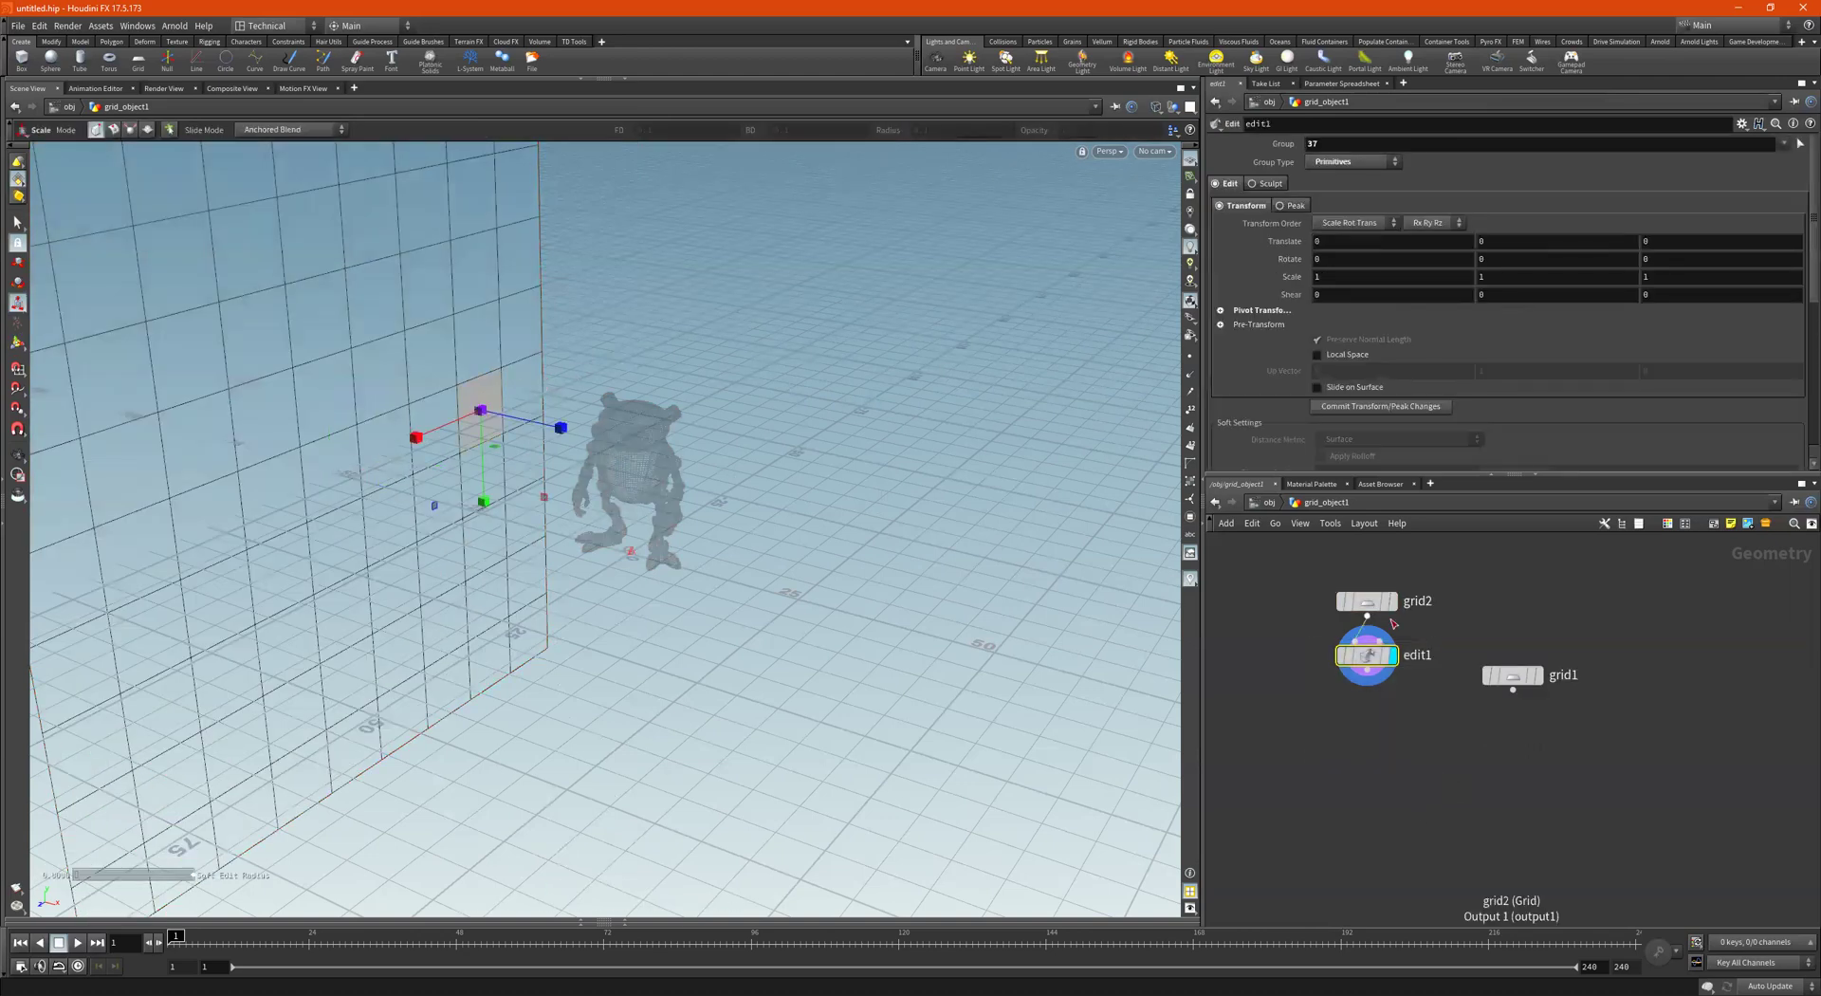
pyautogui.press('Delete')
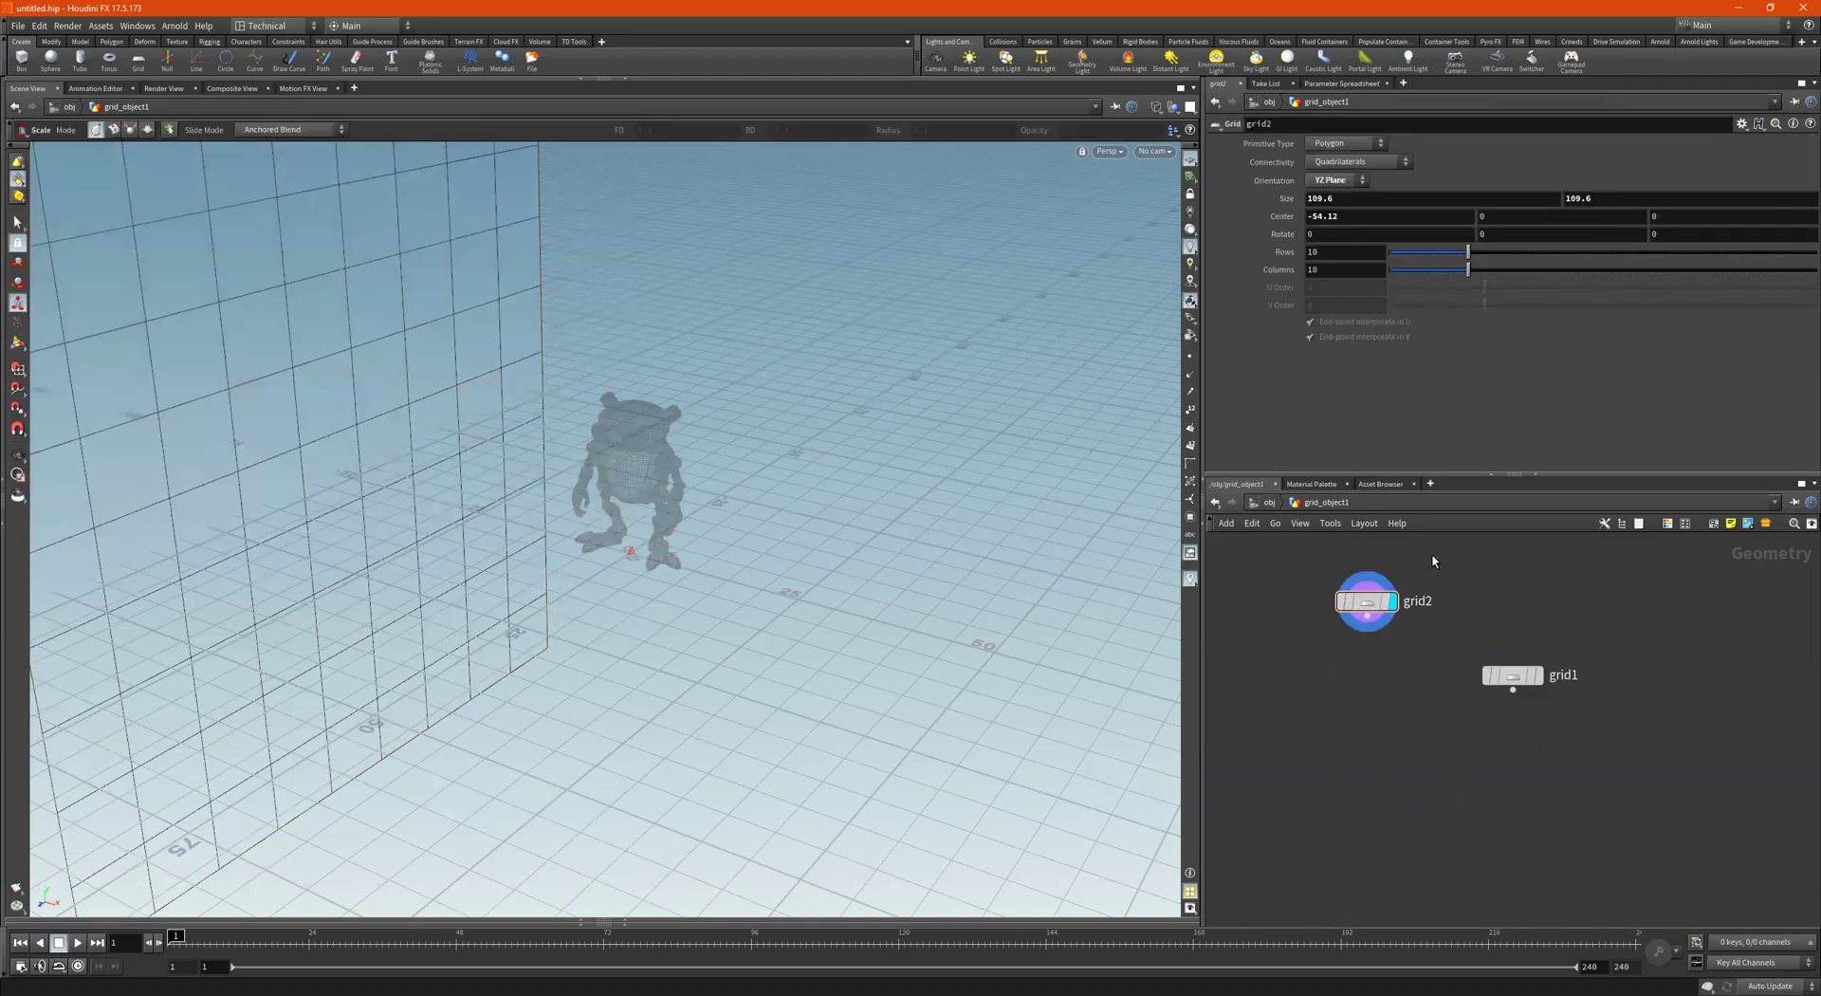
# Set the wall grid's Y rotation to -90
pyautogui.moveTo(1565, 227); pyautogui.dragTo(1451, 227, button='middle')
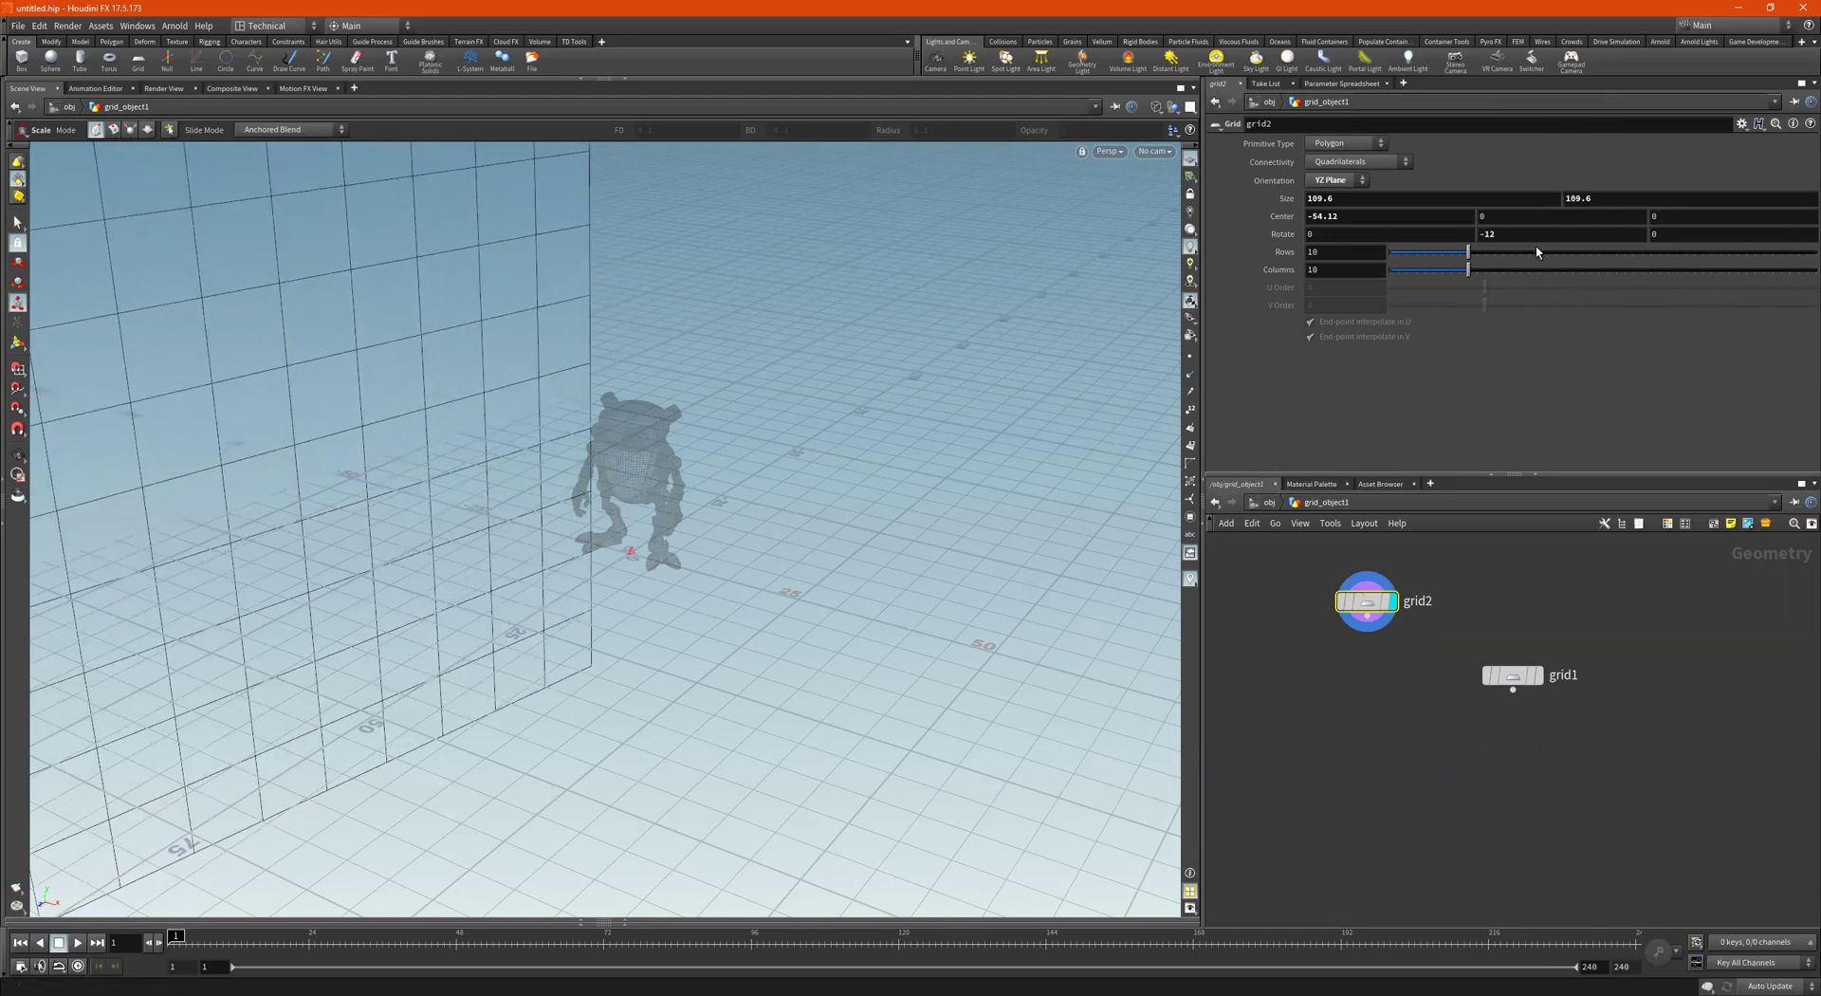
pyautogui.moveTo(1506, 233); pyautogui.dragTo(1194, 233)
pyautogui.write('-90')
pyautogui.press('Return')
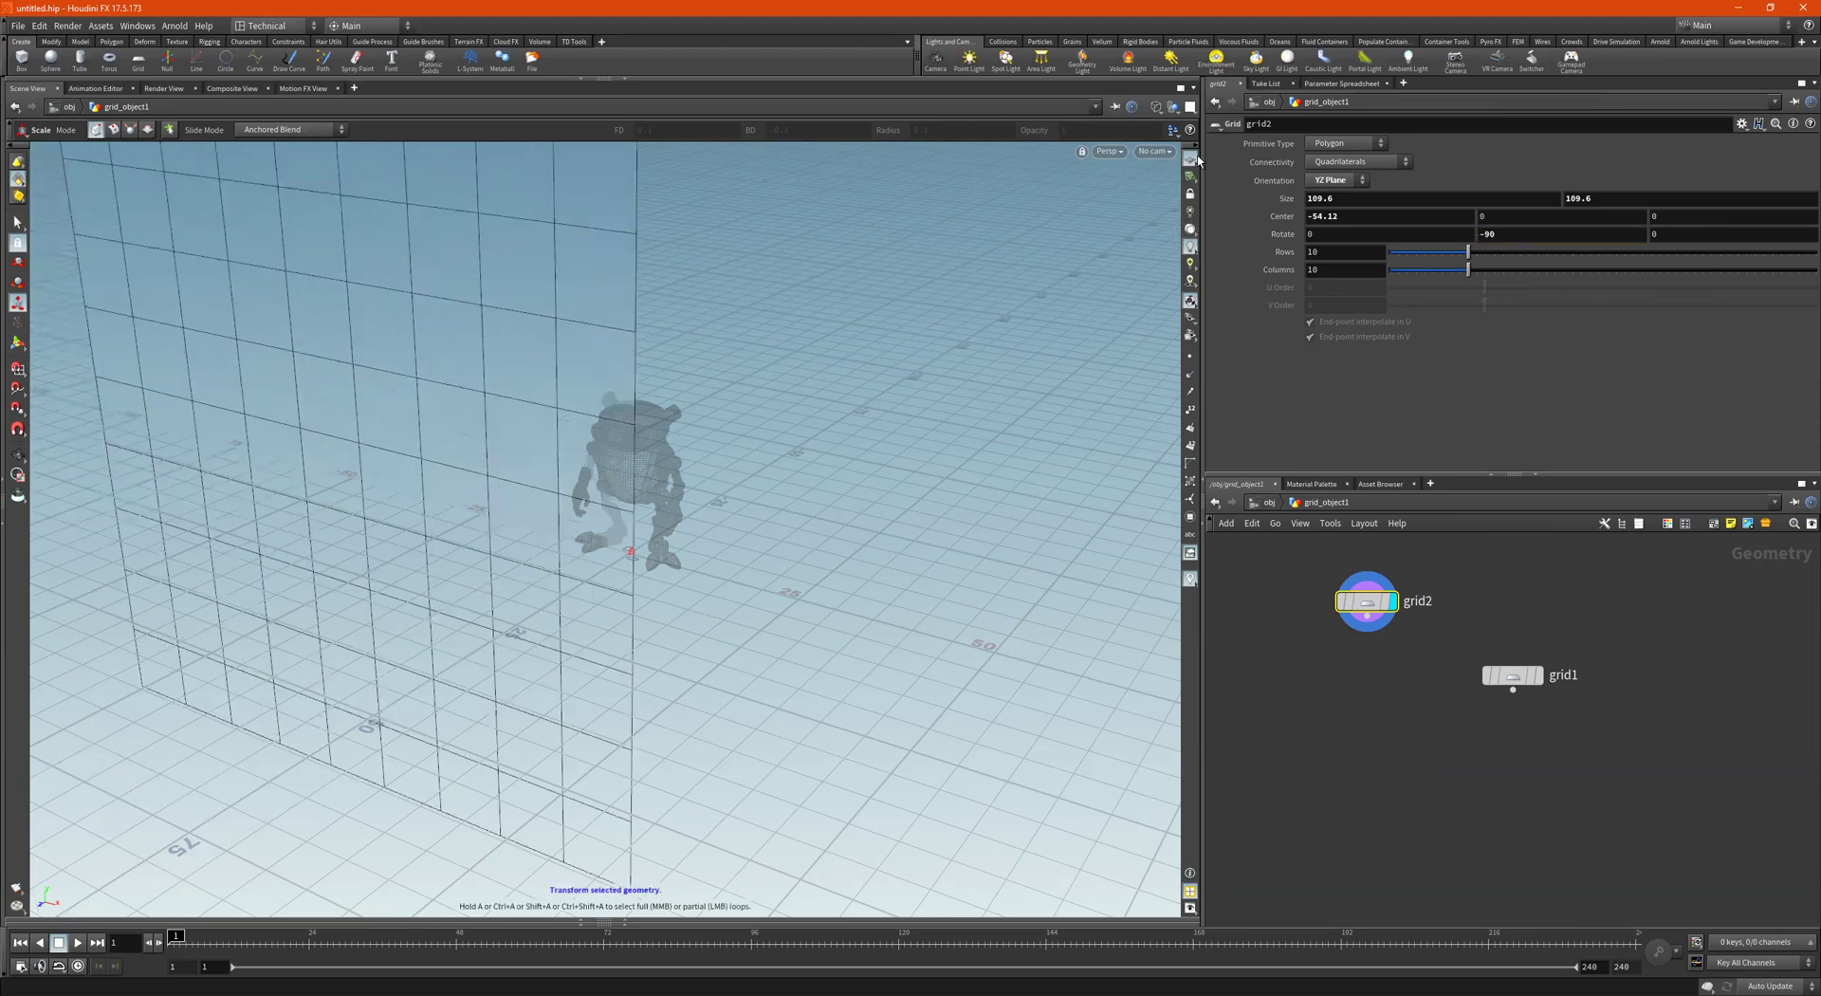
# Move the wall grid up and behind the robot, with its center at about 19.75, 35.42, -116.02
pyautogui.click(18, 343)
pyautogui.moveTo(280, 498); pyautogui.dragTo(806, 346)
pyautogui.press('Escape')
pyautogui.moveTo(806, 346); pyautogui.dragTo(578, 423, button='middle')
pyautogui.press('Return')
pyautogui.moveTo(554, 410); pyautogui.dragTo(877, 400)
pyautogui.keyDown('alt'); pyautogui.moveTo(877, 400); pyautogui.dragTo(788, 407, button='right'); pyautogui.keyUp('alt')
pyautogui.keyDown('alt'); pyautogui.moveTo(788, 407); pyautogui.dragTo(603, 482); pyautogui.keyUp('alt')
pyautogui.press('Escape')
pyautogui.press('Return')
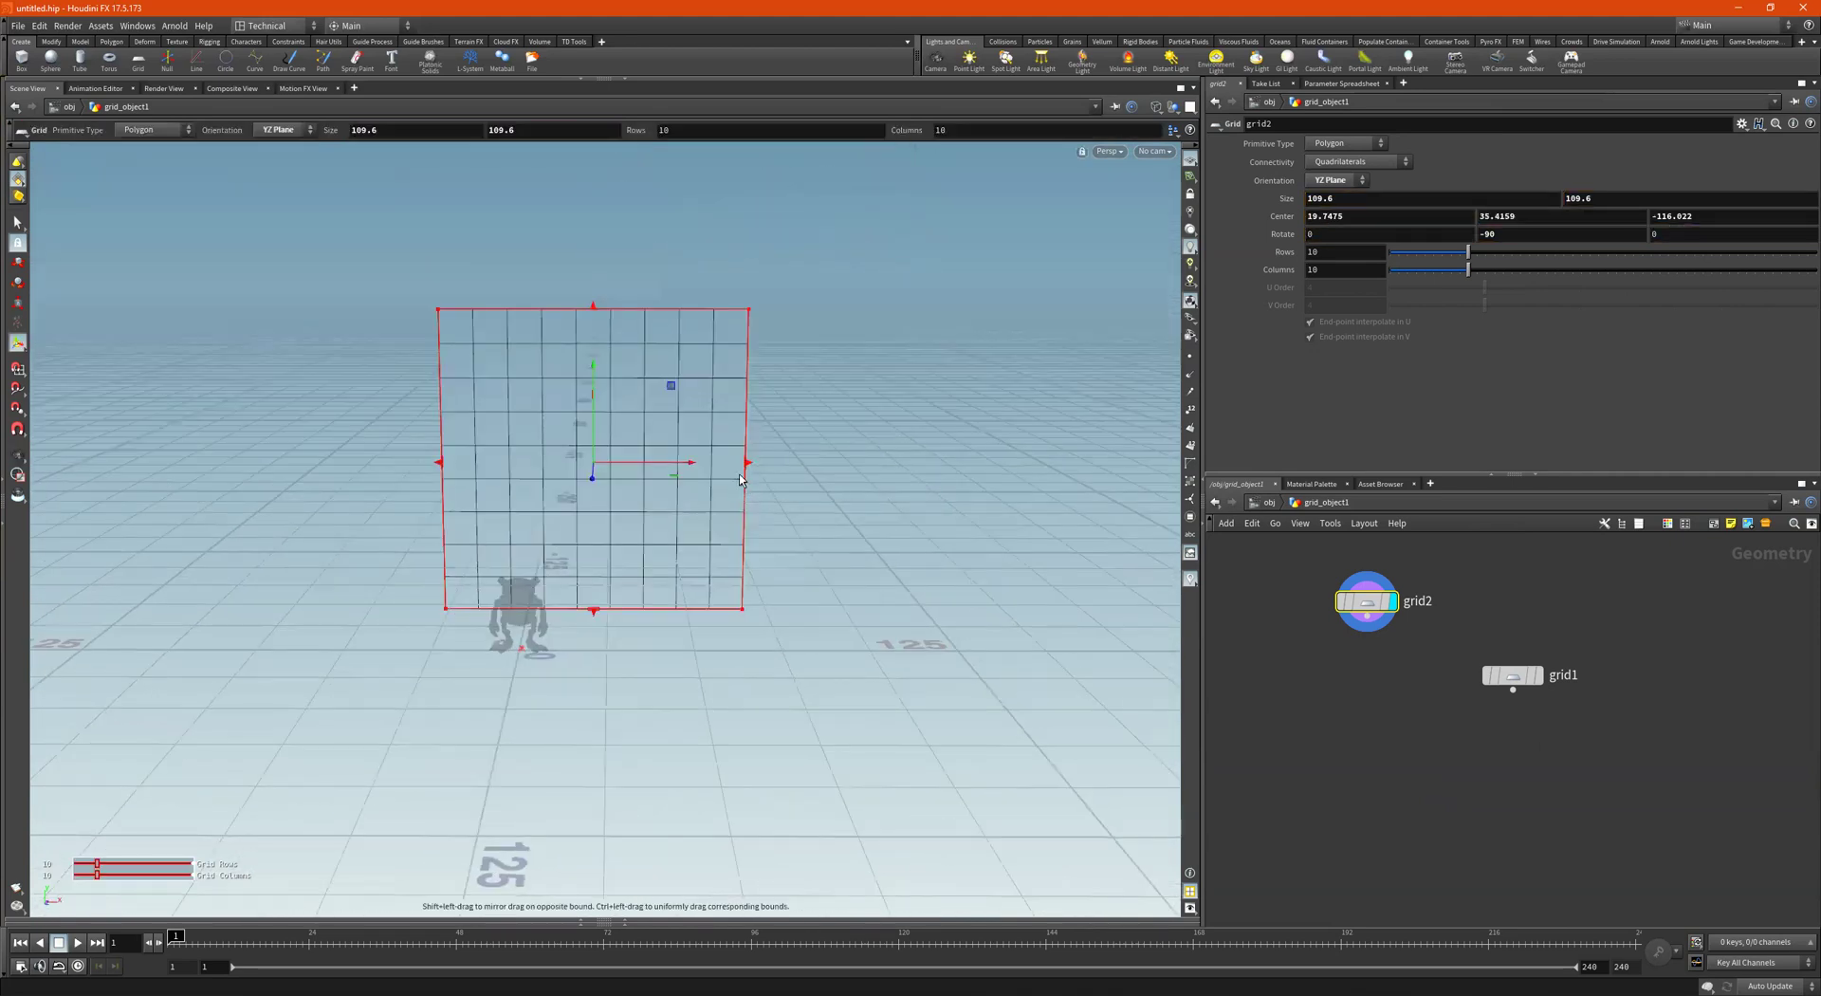
# Try to widen the wall grid outward on both sides, and undo both size changes
pyautogui.moveTo(744, 463); pyautogui.dragTo(1146, 462)
pyautogui.moveTo(439, 463); pyautogui.dragTo(95, 470)
pyautogui.hotkey('ctrl', 'z')
pyautogui.hotkey('ctrl', 'z')
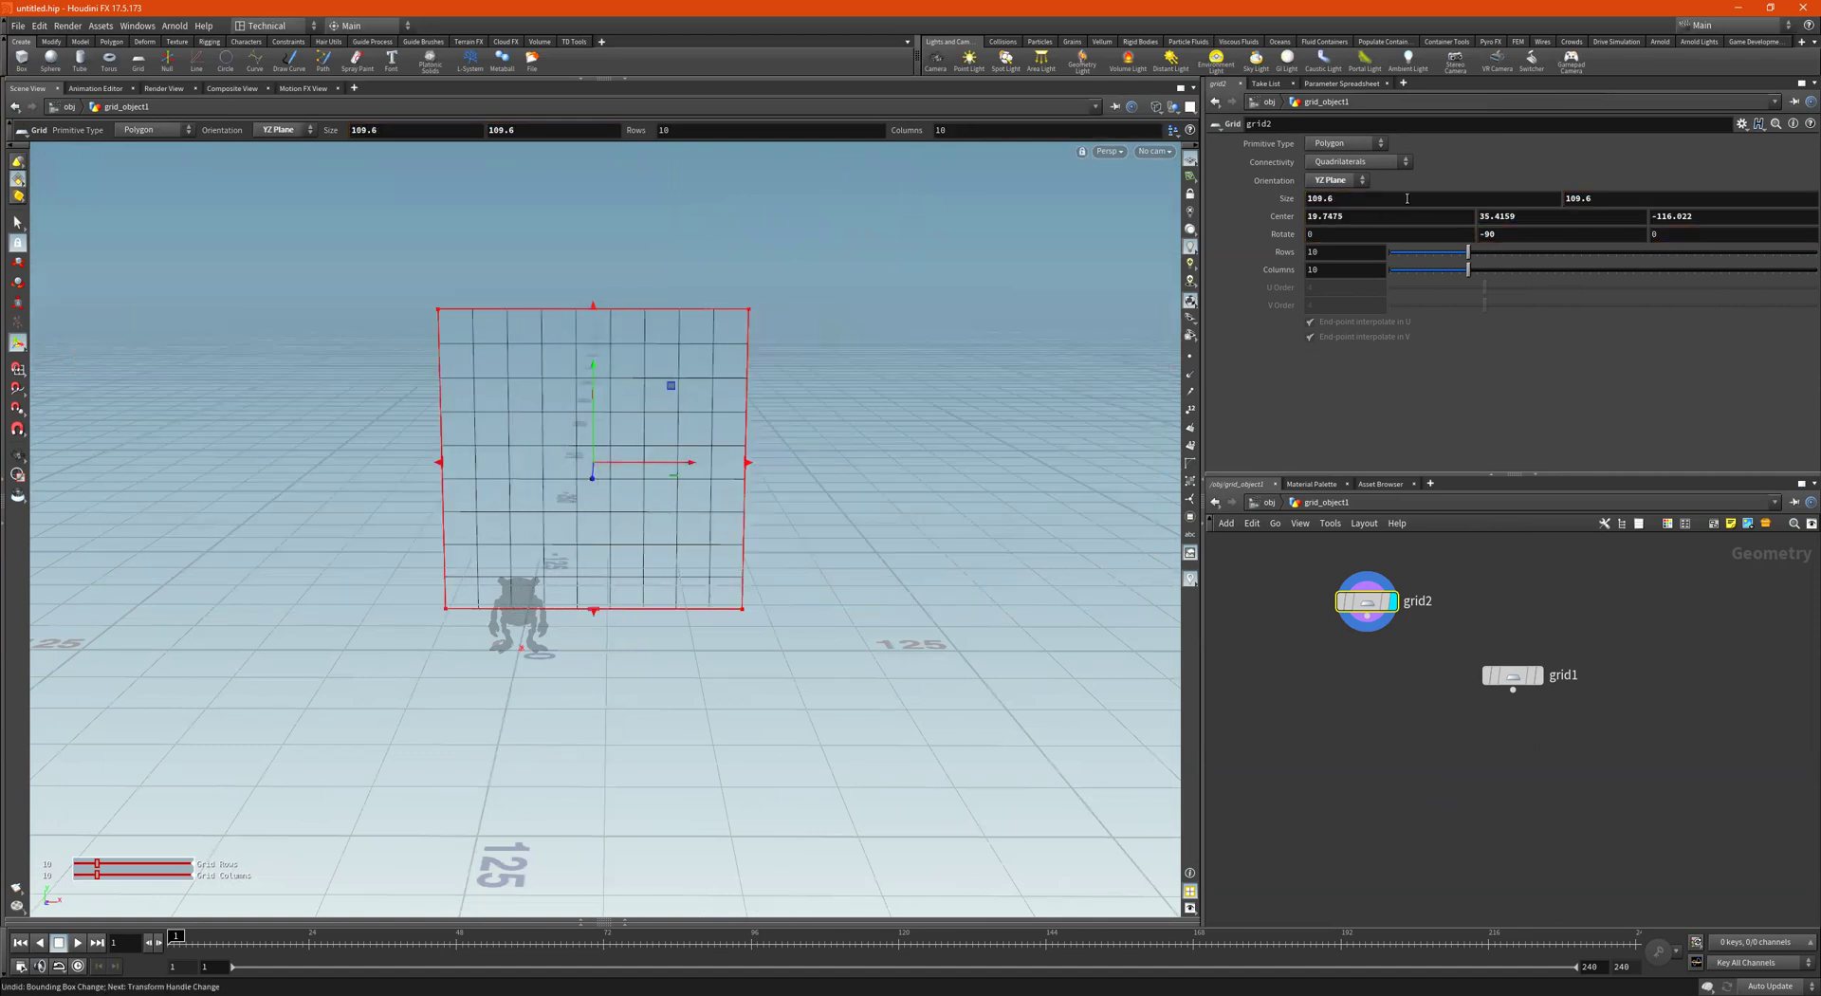
# Set the wall grid's width to 550, leaving its height at 109.6
pyautogui.moveTo(1407, 199); pyautogui.dragTo(1707, 198, button='middle')
pyautogui.moveTo(1444, 194); pyautogui.dragTo(1691, 130, button='middle')
pyautogui.press('space')
pyautogui.moveTo(571, 560); pyautogui.dragTo(770, 532, button='right')
pyautogui.scroll(1, 770, 532)
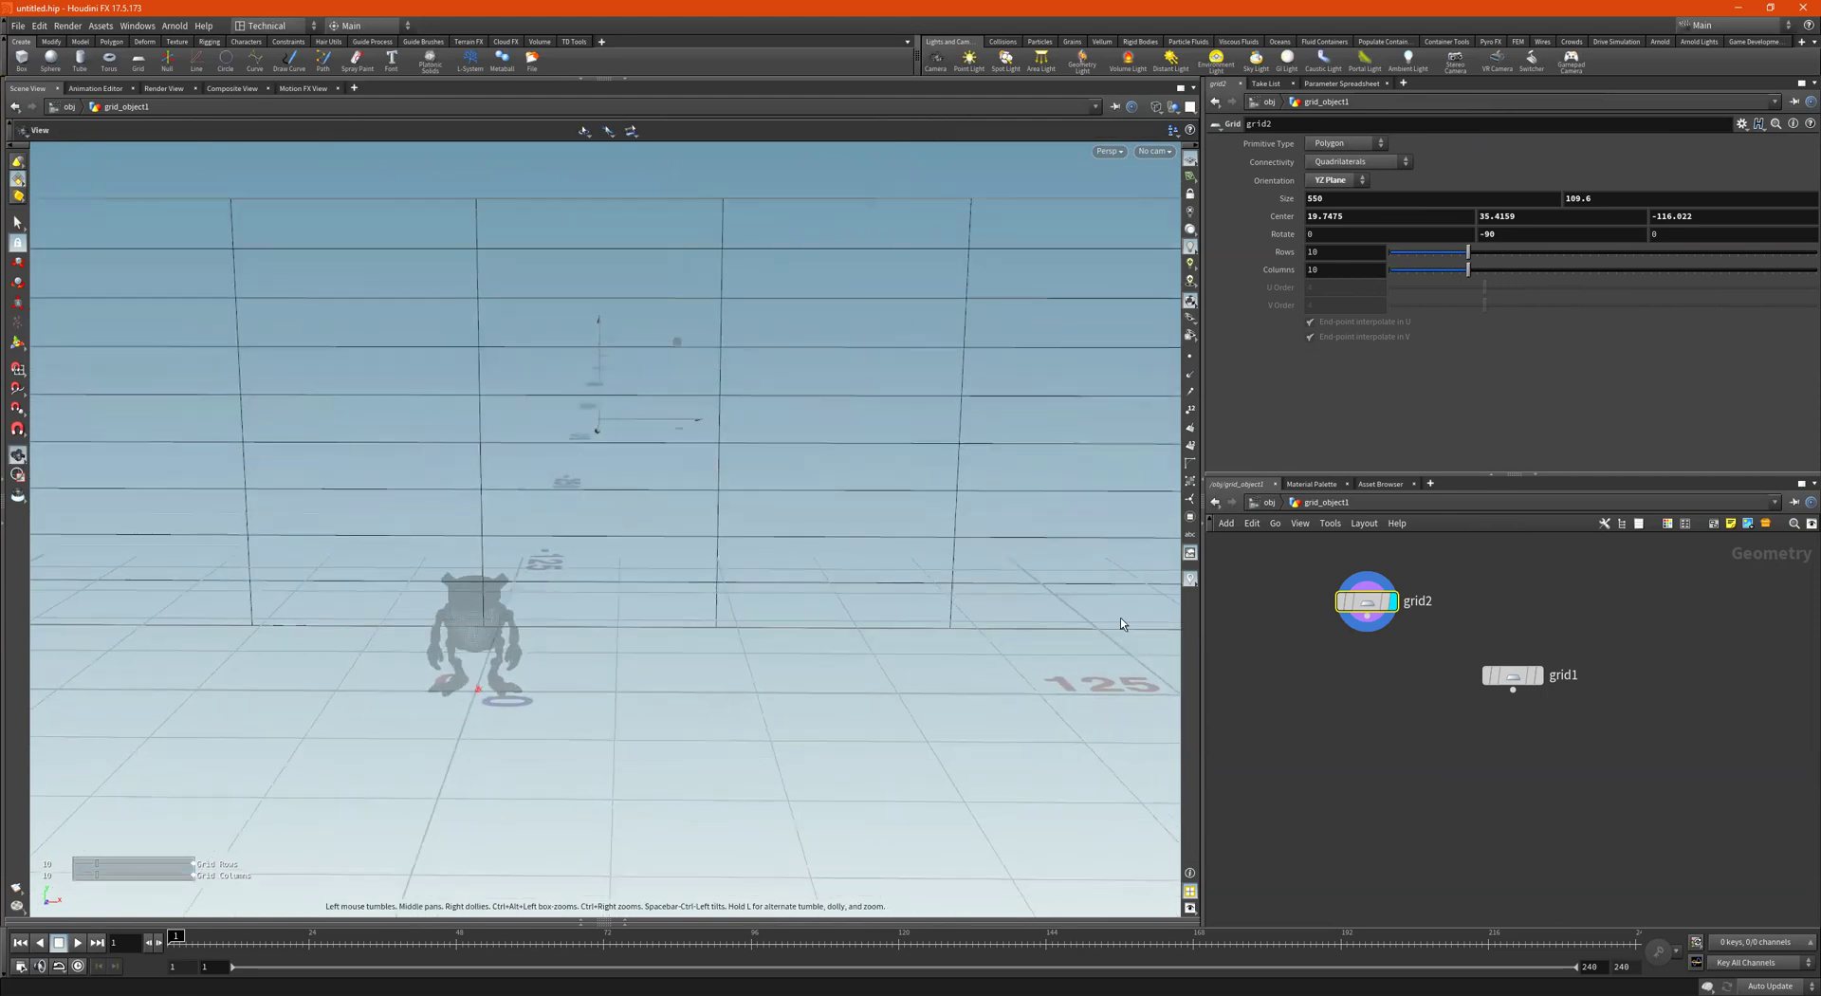
# Add a Merge node, connect the floor and wall grids to it, and display the merged result
pyautogui.press('Return')
pyautogui.press('Tab')
pyautogui.write('merge')
pyautogui.press('Return')
pyautogui.click(1671, 717)
pyautogui.moveTo(1671, 717); pyautogui.dragTo(1499, 769)
pyautogui.moveTo(1513, 668); pyautogui.dragTo(1529, 623)
pyautogui.moveTo(1647, 572); pyautogui.dragTo(1123, 686)
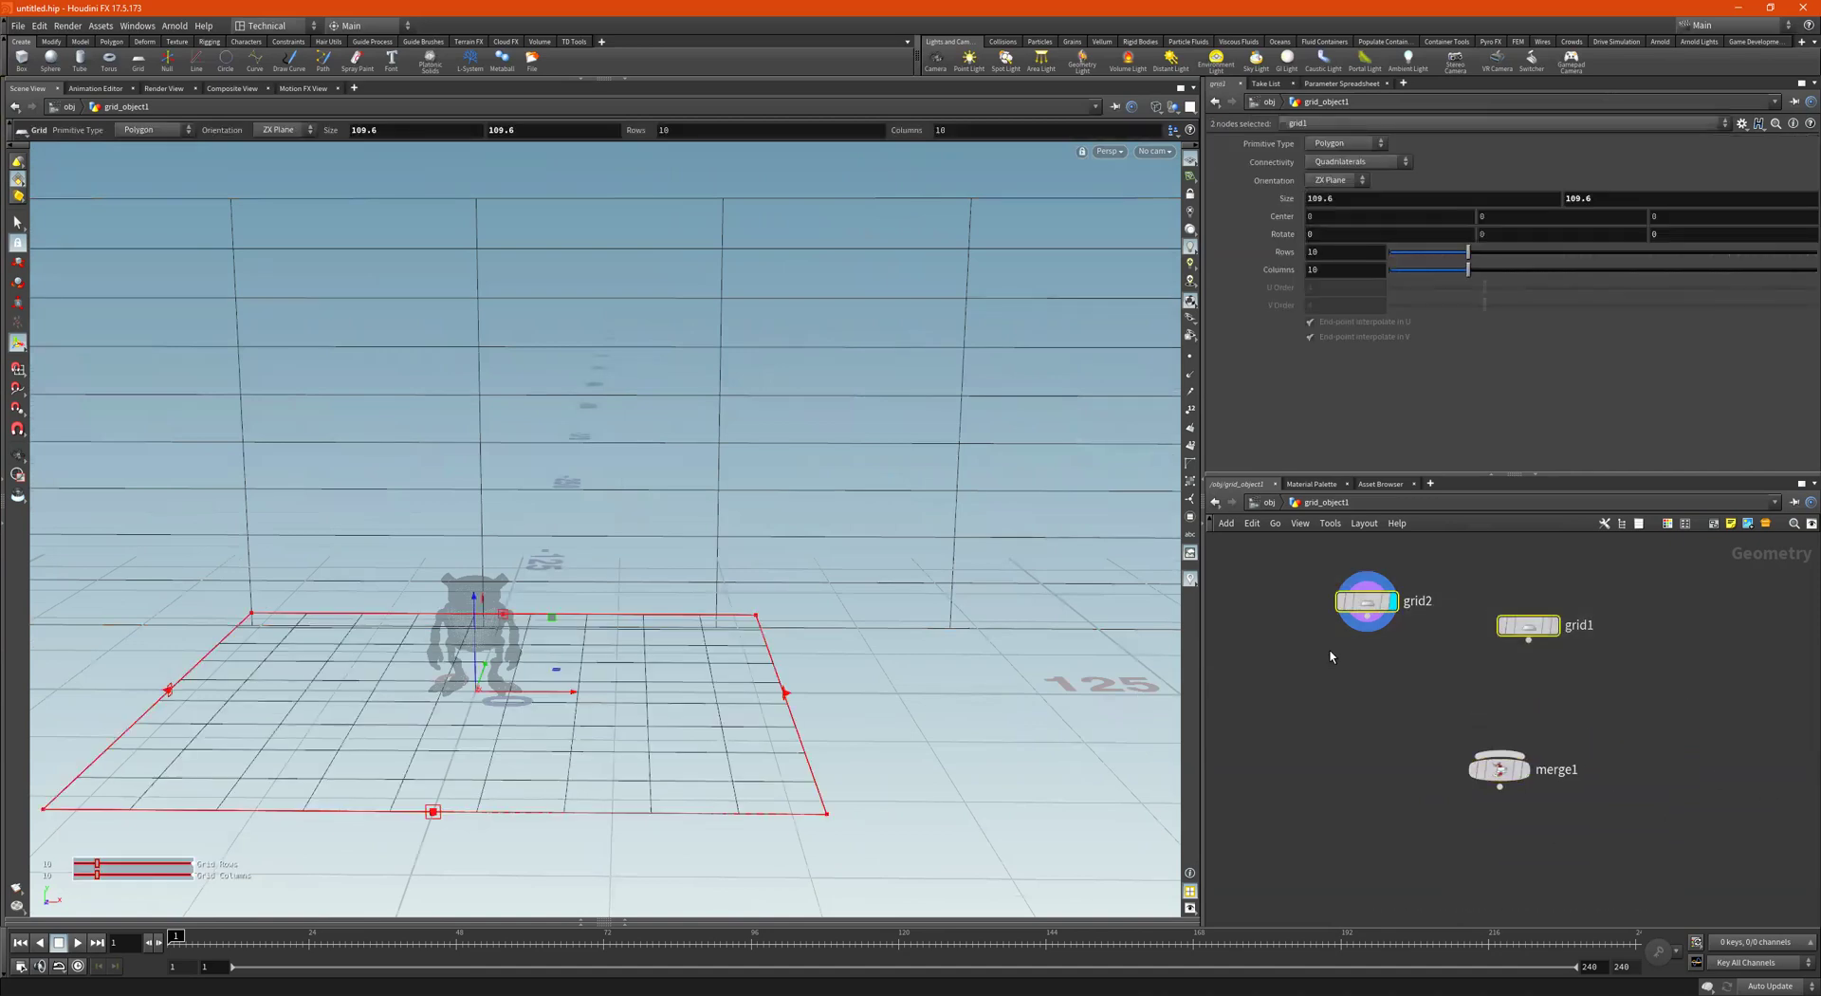
pyautogui.click(1366, 615)
pyautogui.click(1525, 754)
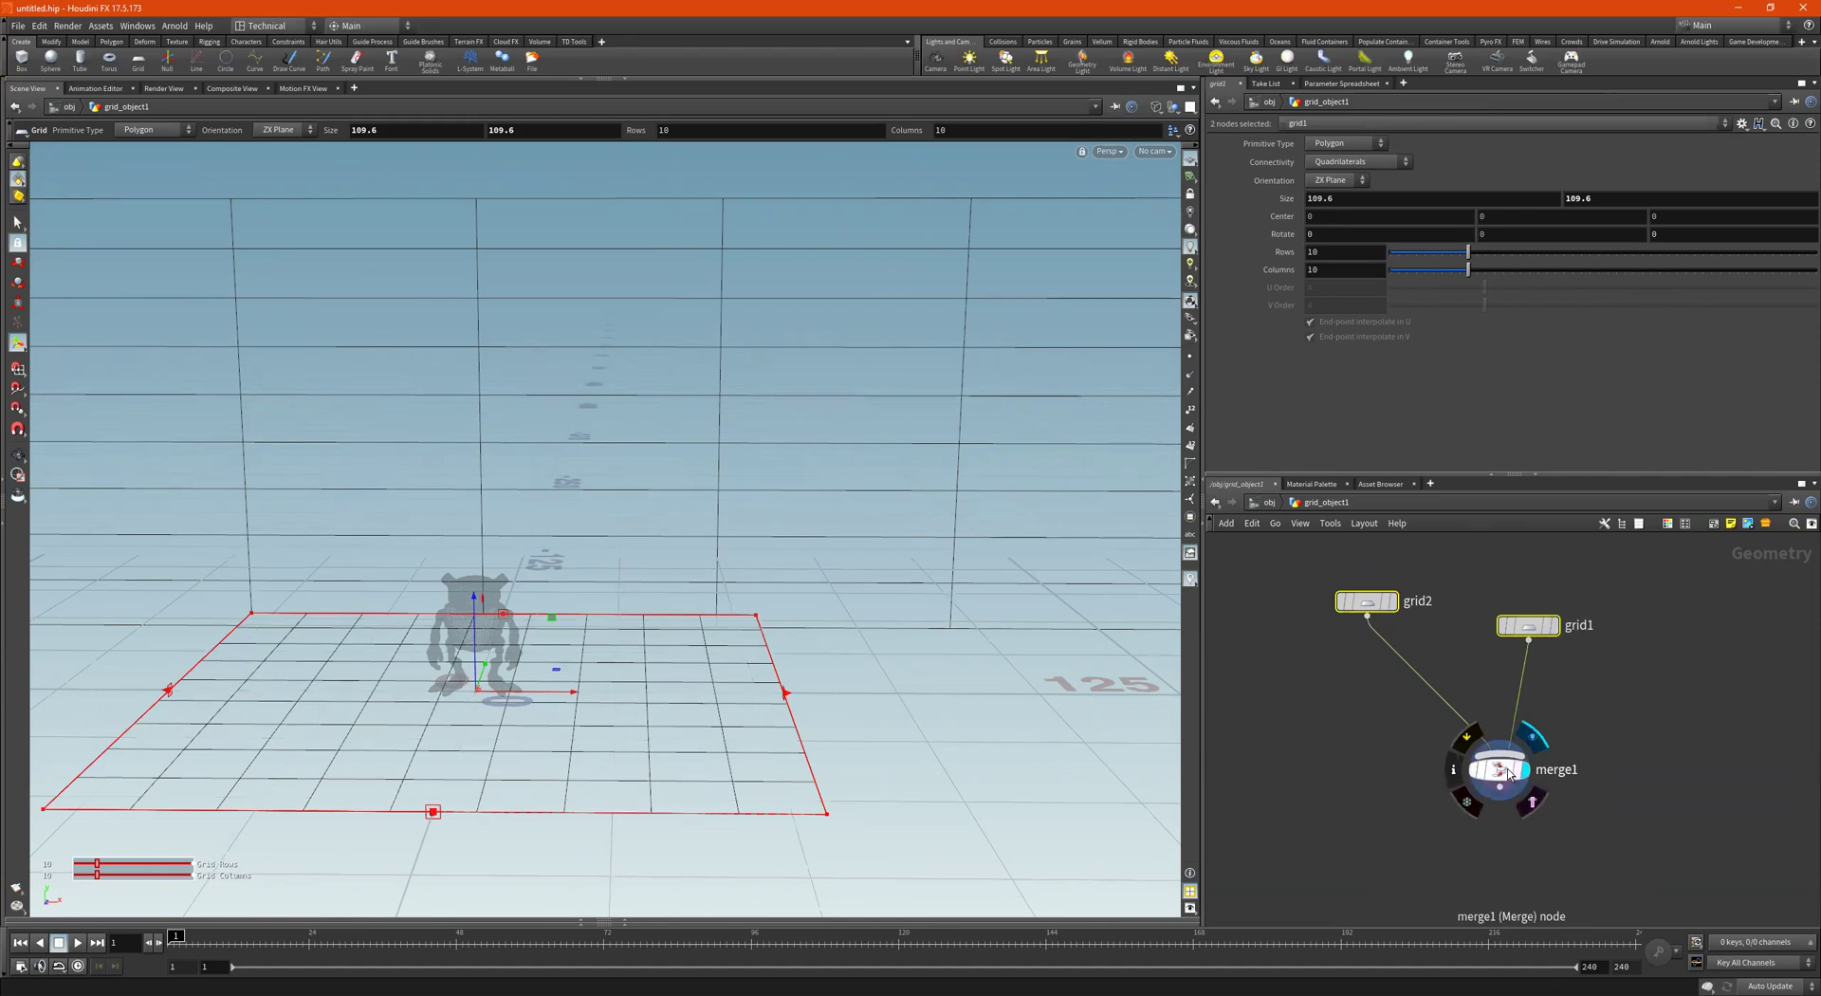
# Switch the viewport from wireframe to shaded display
pyautogui.press('w')
pyautogui.moveTo(919, 512)
pyautogui.keyDown('alt'); pyautogui.mouseDown()
pyautogui.moveTo(841, 487)
pyautogui.moveTo(881, 522)
pyautogui.mouseUp(); pyautogui.keyUp('alt')
pyautogui.keyDown('alt'); pyautogui.moveTo(390, 560); pyautogui.dragTo(381, 610, button='right'); pyautogui.keyUp('alt')
pyautogui.keyDown('alt'); pyautogui.moveTo(380, 611); pyautogui.dragTo(521, 606); pyautogui.keyUp('alt')
pyautogui.keyDown('alt'); pyautogui.moveTo(521, 606); pyautogui.dragTo(474, 560, button='right'); pyautogui.keyUp('alt')
# Extend the floor grid back to the wall and across the wall's full width, to about 551.4 by 207.9
pyautogui.moveTo(1629, 567); pyautogui.dragTo(1442, 725)
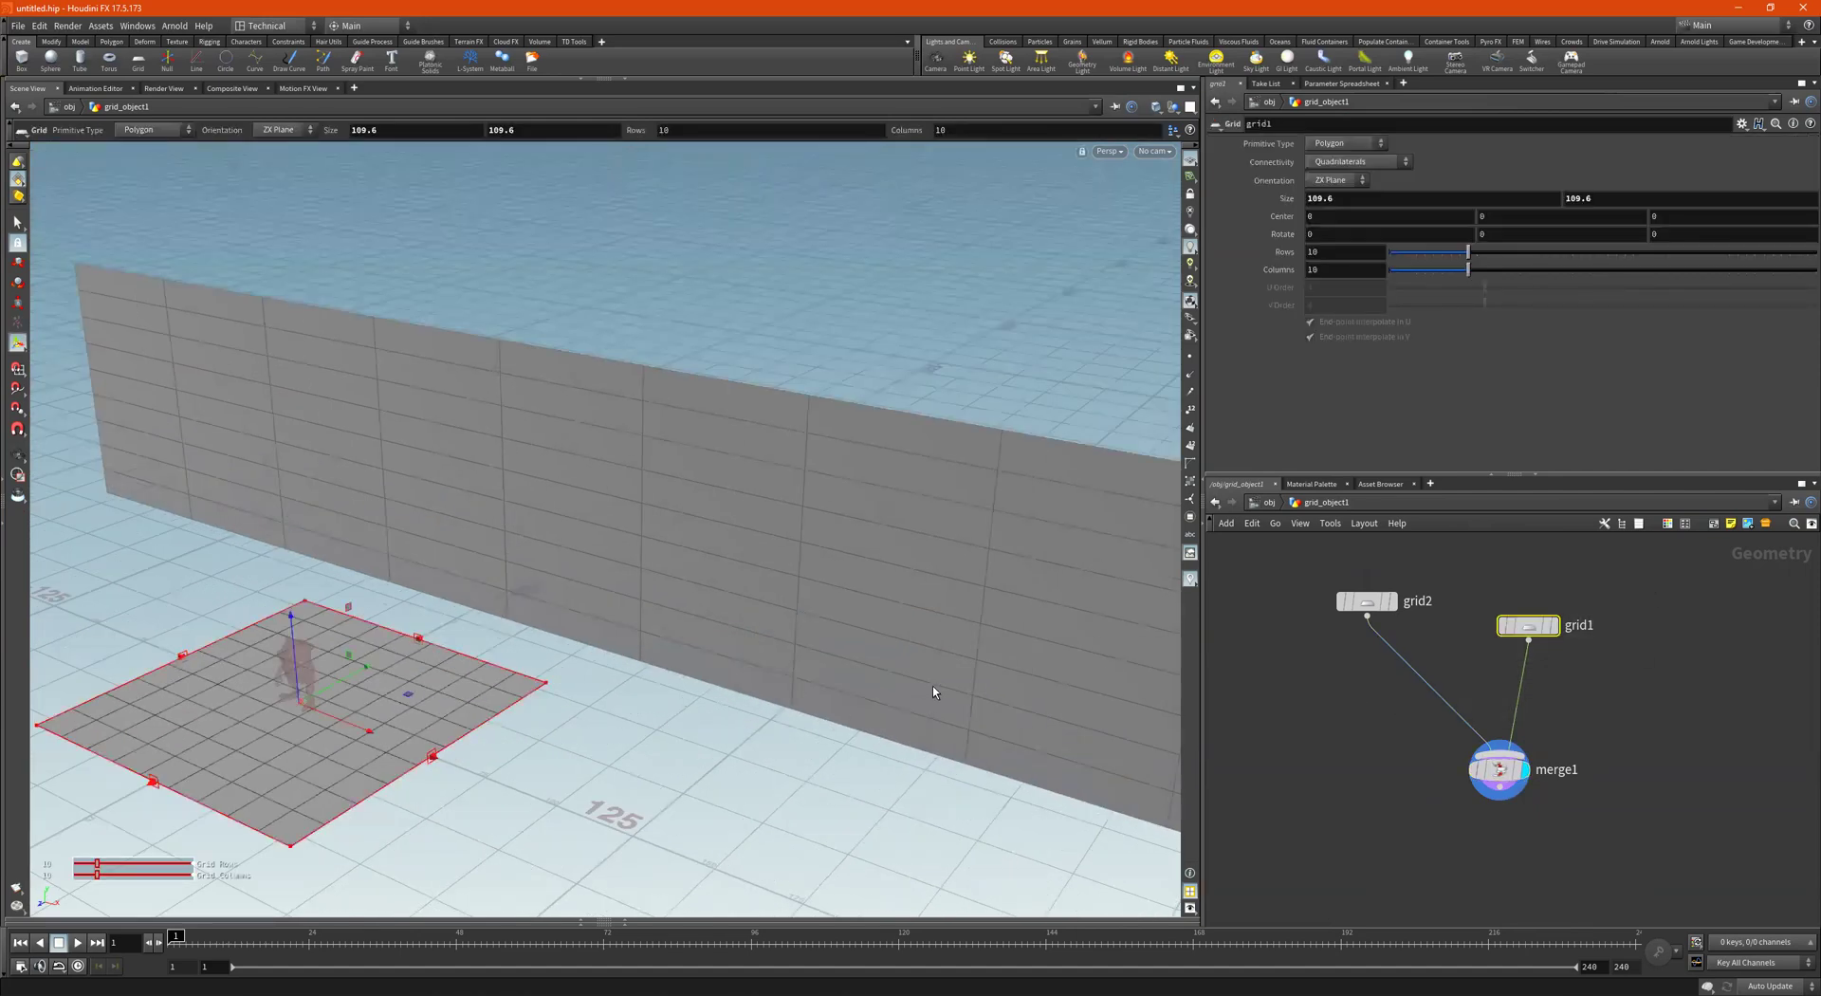
pyautogui.moveTo(418, 638); pyautogui.dragTo(590, 560)
pyautogui.keyDown('alt'); pyautogui.moveTo(579, 635); pyautogui.dragTo(450, 692, button='right'); pyautogui.keyUp('alt')
pyautogui.keyDown('alt'); pyautogui.moveTo(449, 692); pyautogui.dragTo(896, 642); pyautogui.keyUp('alt')
pyautogui.moveTo(634, 636); pyautogui.dragTo(398, 620)
pyautogui.press('Return')
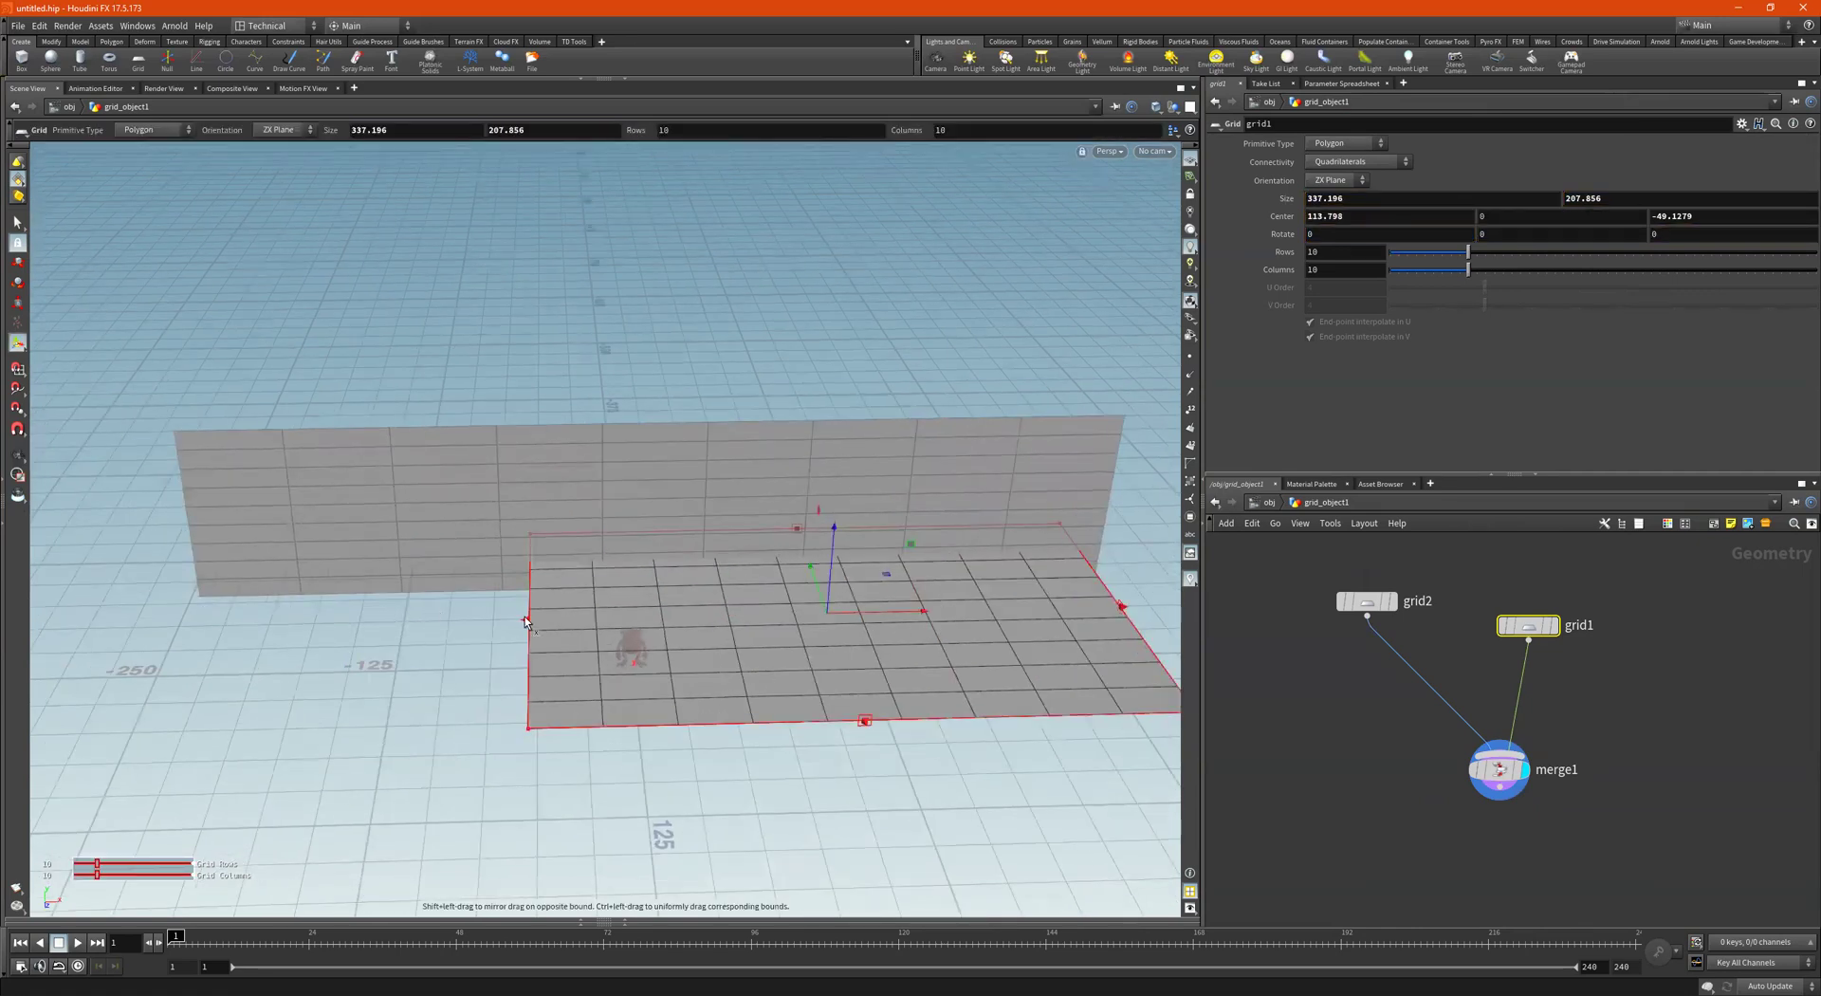
pyautogui.moveTo(526, 618); pyautogui.dragTo(145, 623)
# Extend the floor grid forward in front of the robot to a depth of about 356.7
pyautogui.keyDown('alt'); pyautogui.moveTo(542, 635); pyautogui.dragTo(862, 597, button='right'); pyautogui.keyUp('alt')
pyautogui.keyDown('alt'); pyautogui.moveTo(862, 597); pyautogui.dragTo(643, 541); pyautogui.keyUp('alt')
pyautogui.keyDown('alt'); pyautogui.moveTo(643, 540); pyautogui.dragTo(858, 523, button='right'); pyautogui.keyUp('alt')
pyautogui.keyDown('alt'); pyautogui.moveTo(597, 565); pyautogui.dragTo(560, 720); pyautogui.keyUp('alt')
pyautogui.keyDown('alt'); pyautogui.moveTo(691, 740); pyautogui.dragTo(491, 719, button='right'); pyautogui.keyUp('alt')
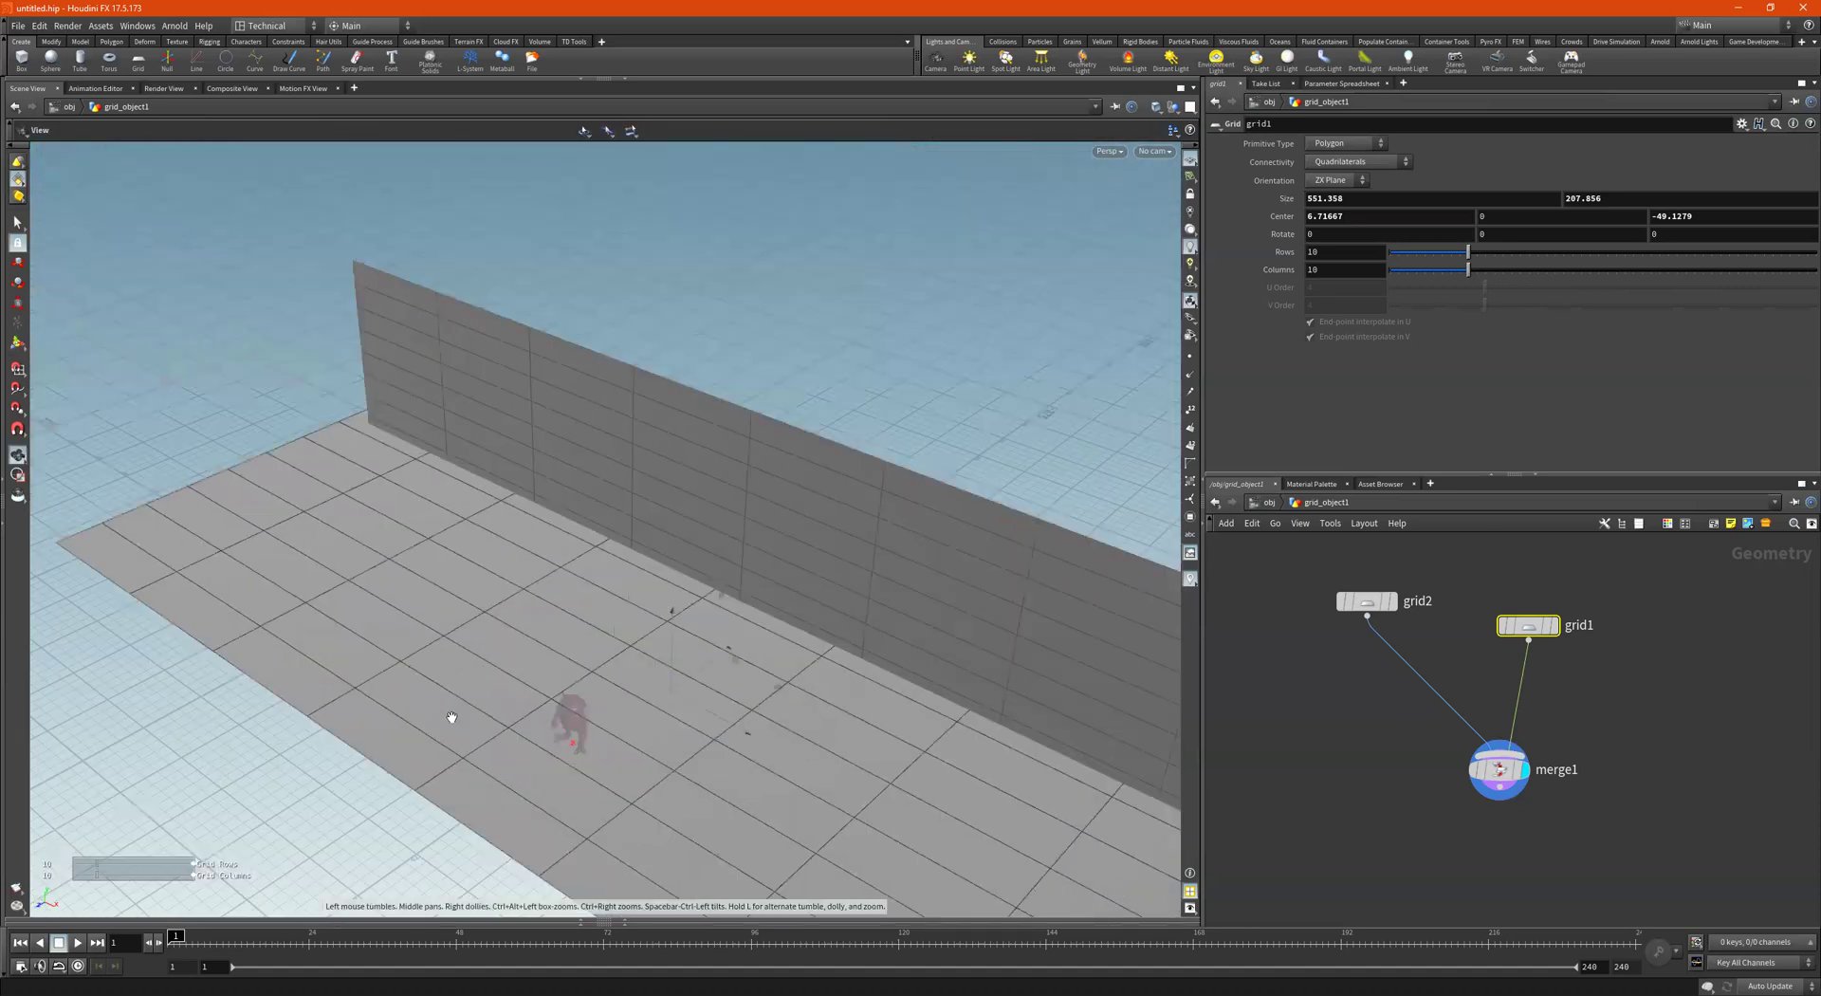
pyautogui.moveTo(466, 835); pyautogui.dragTo(105, 986)
pyautogui.keyDown('alt'); pyautogui.moveTo(645, 664); pyautogui.dragTo(810, 642, button='right'); pyautogui.keyUp('alt')
pyautogui.moveTo(810, 642); pyautogui.dragTo(866, 622)
pyautogui.press('Return')
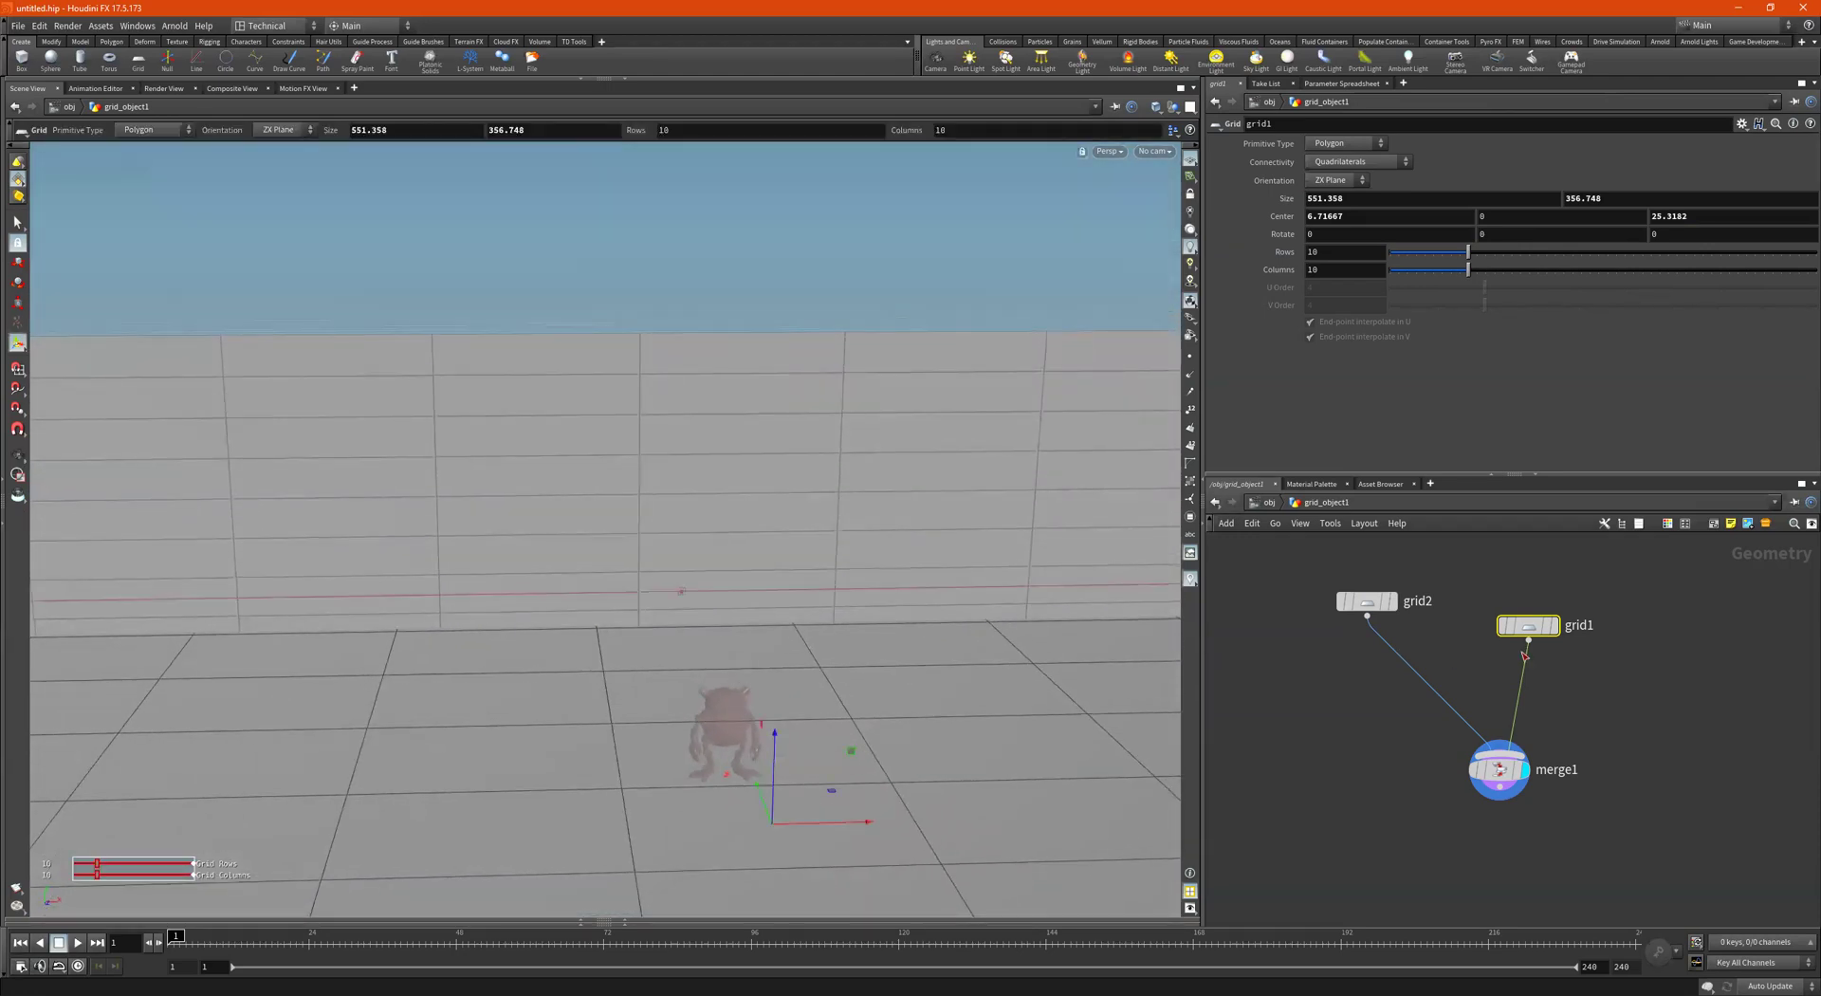
# Add a new, separate Grid node in open space beside the merge network
pyautogui.scroll(-4, 1463, 672)
pyautogui.press('Tab')
pyautogui.moveTo(1545, 664)
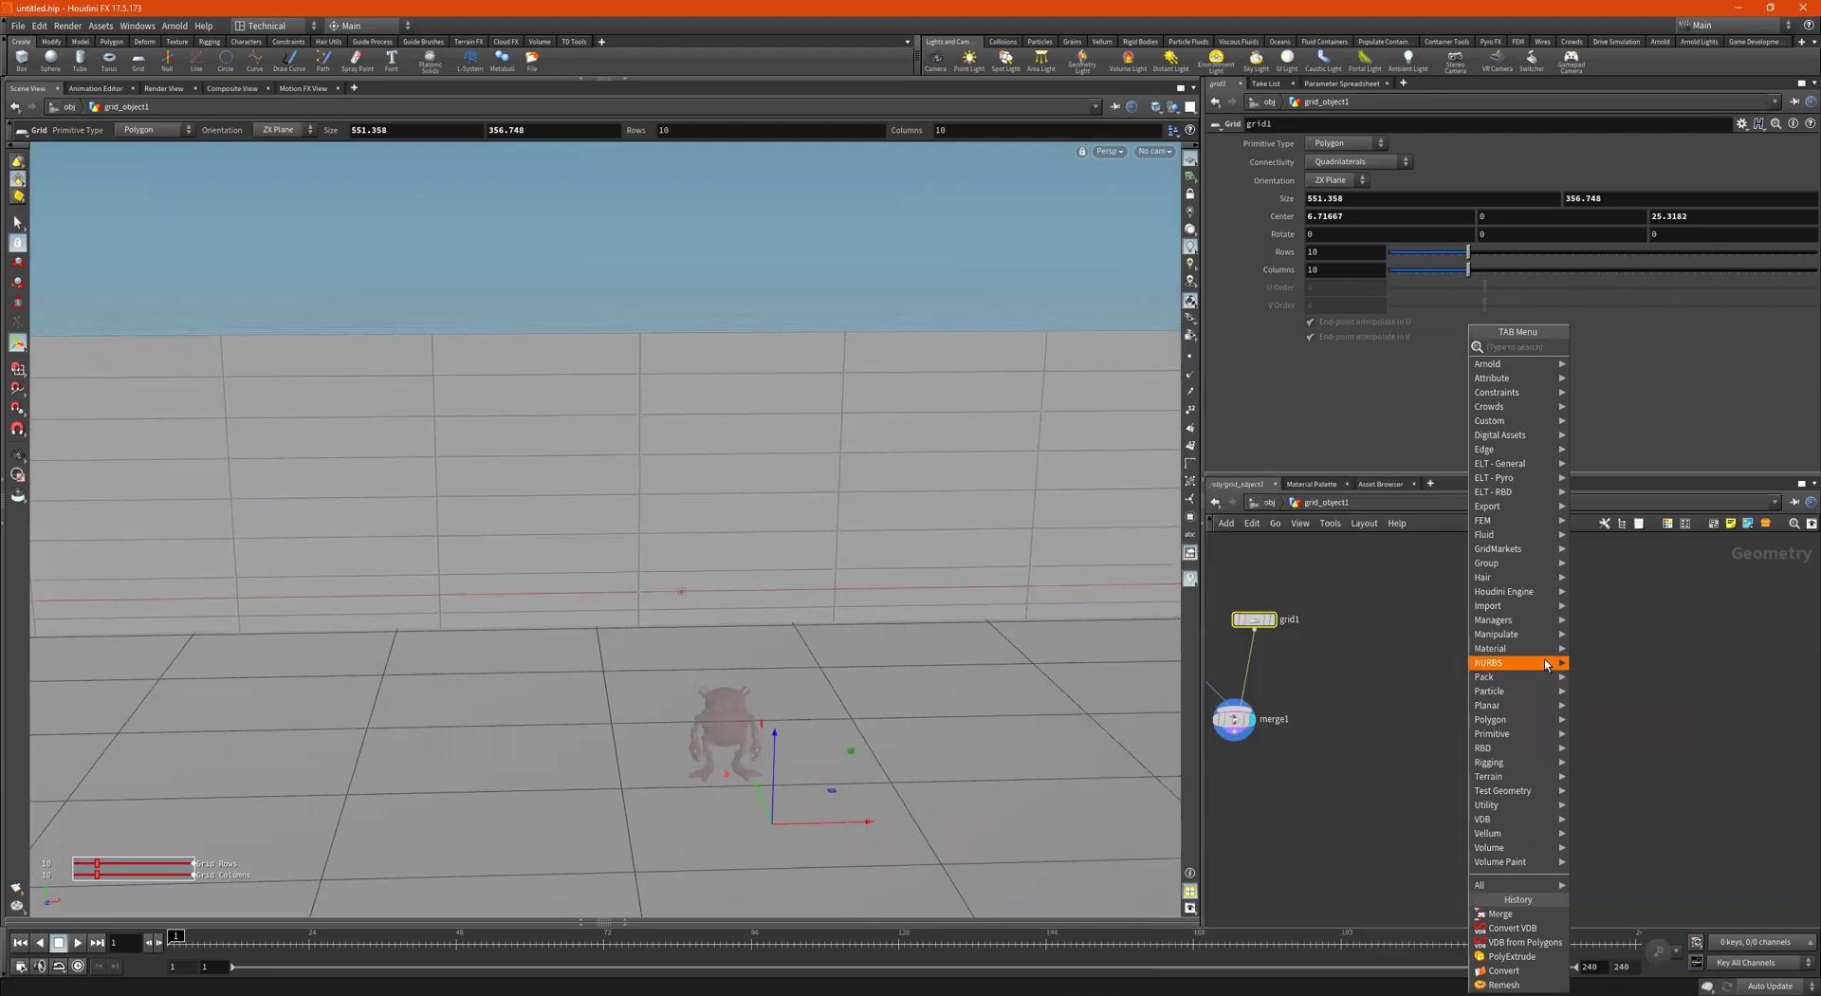
pyautogui.write('grid')
pyautogui.press('Return')
pyautogui.click(1545, 660)
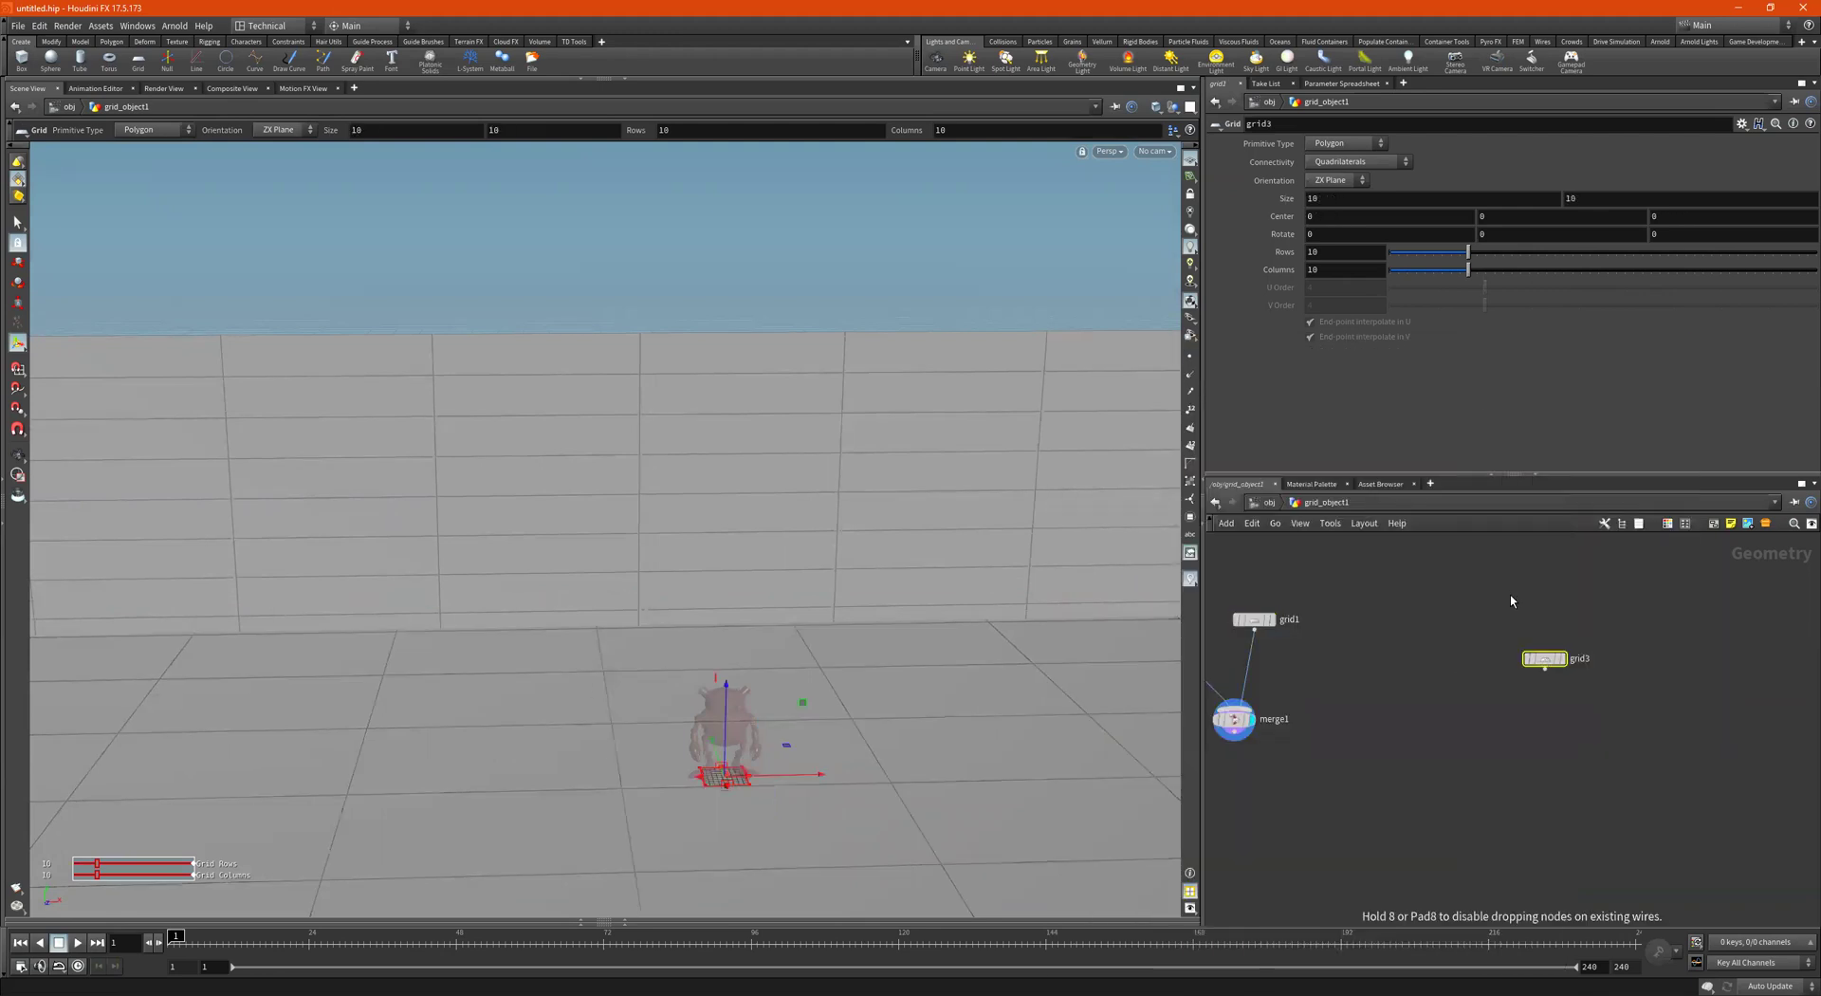
# Set the new grid's primitive type to NURBS and display that node
pyautogui.click(1329, 146)
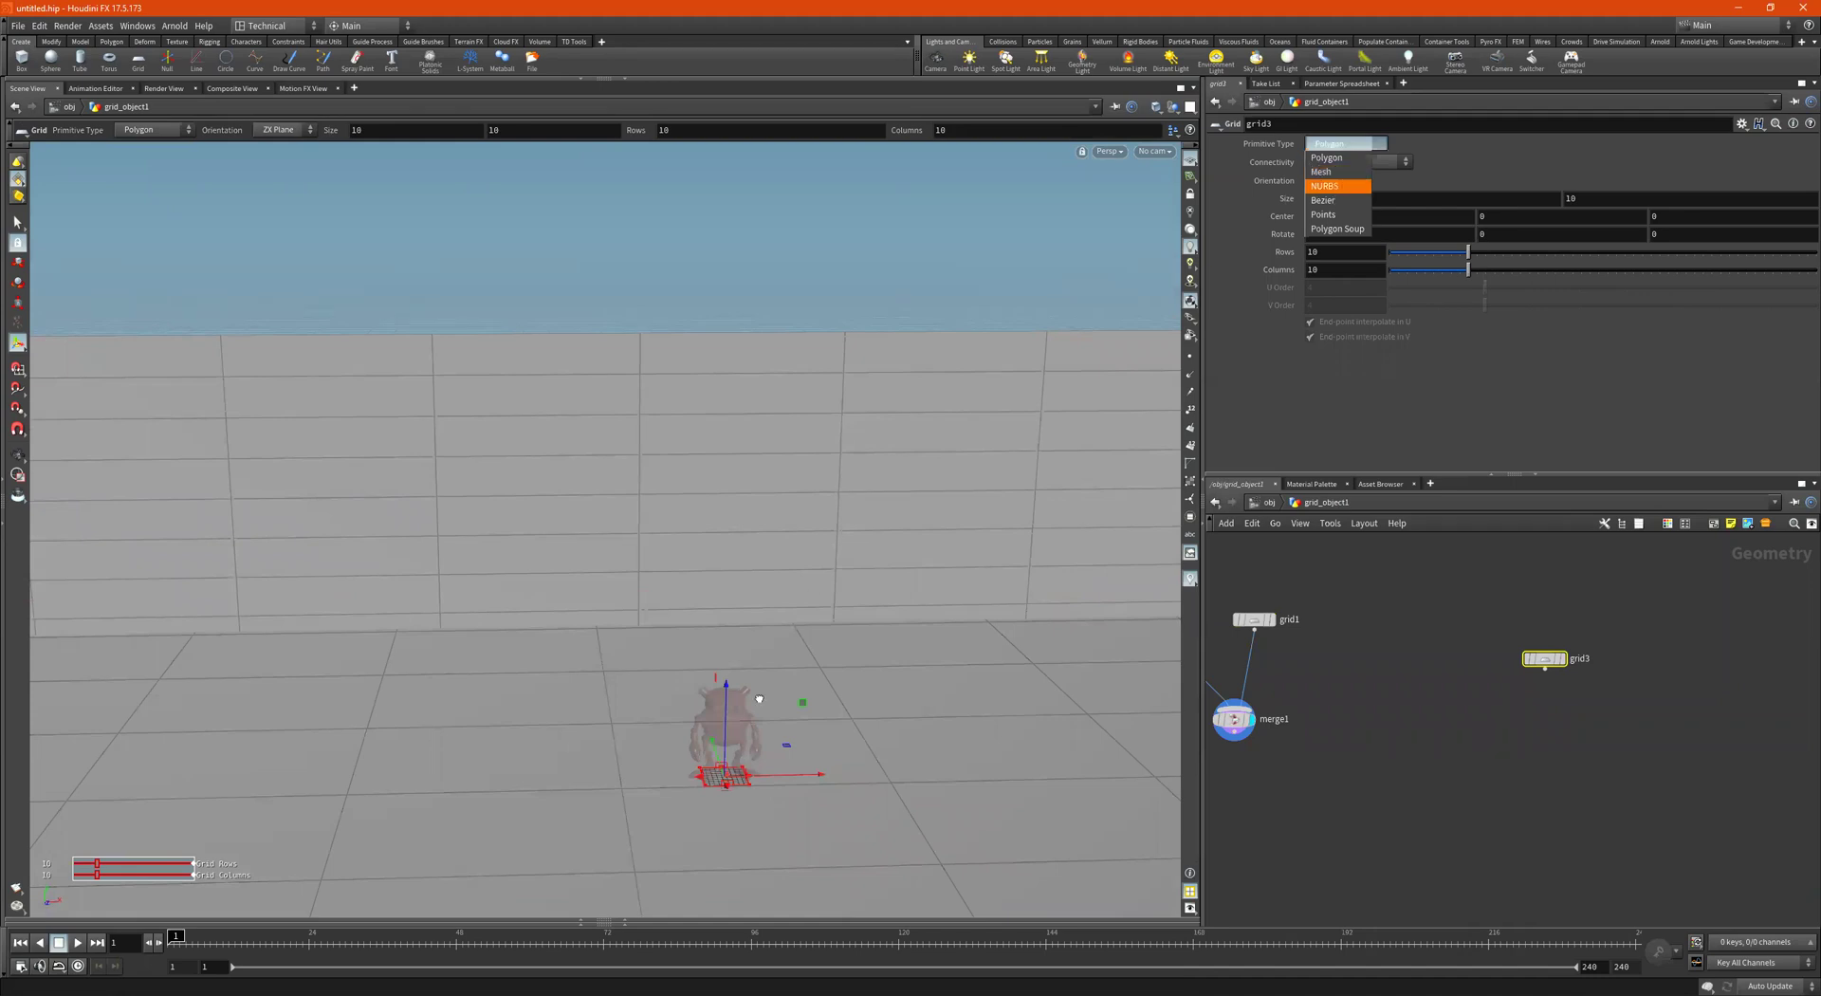
pyautogui.keyDown('alt'); pyautogui.moveTo(748, 699); pyautogui.dragTo(787, 663); pyautogui.keyUp('alt')
pyautogui.scroll(-4, 787, 663)
pyautogui.moveTo(1350, 699); pyautogui.dragTo(1398, 694, button='middle')
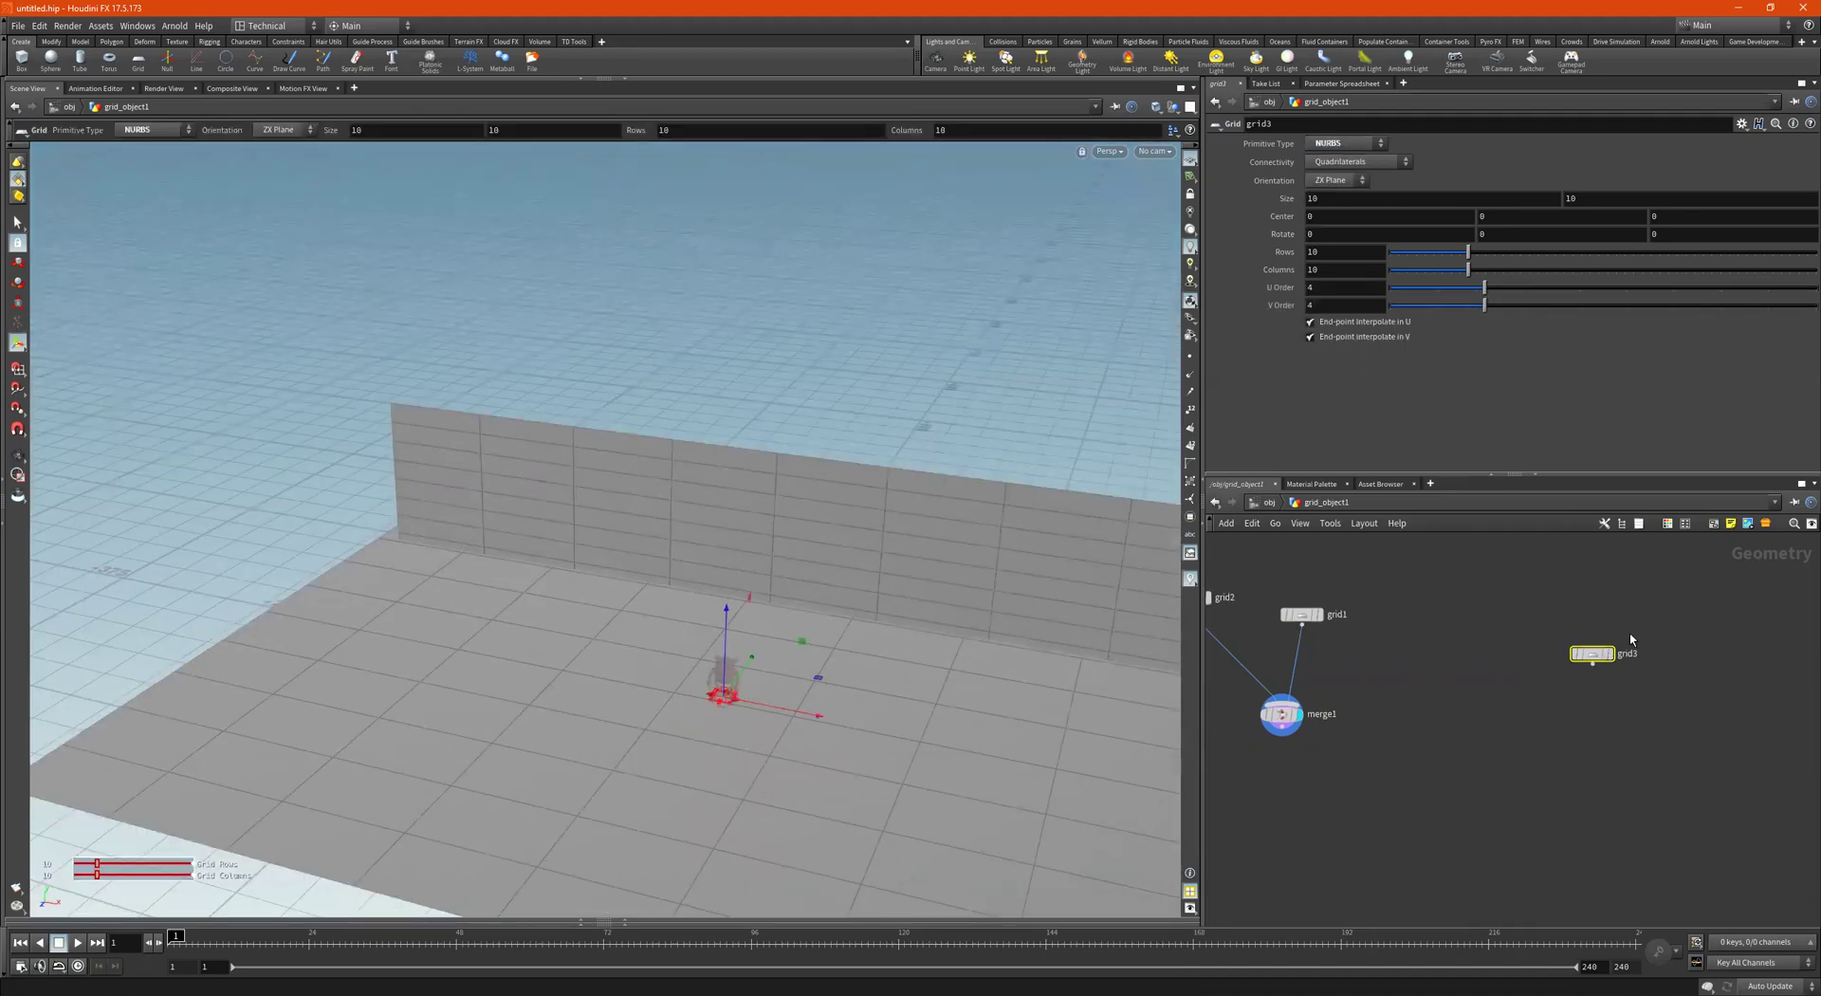
pyautogui.click(1608, 654)
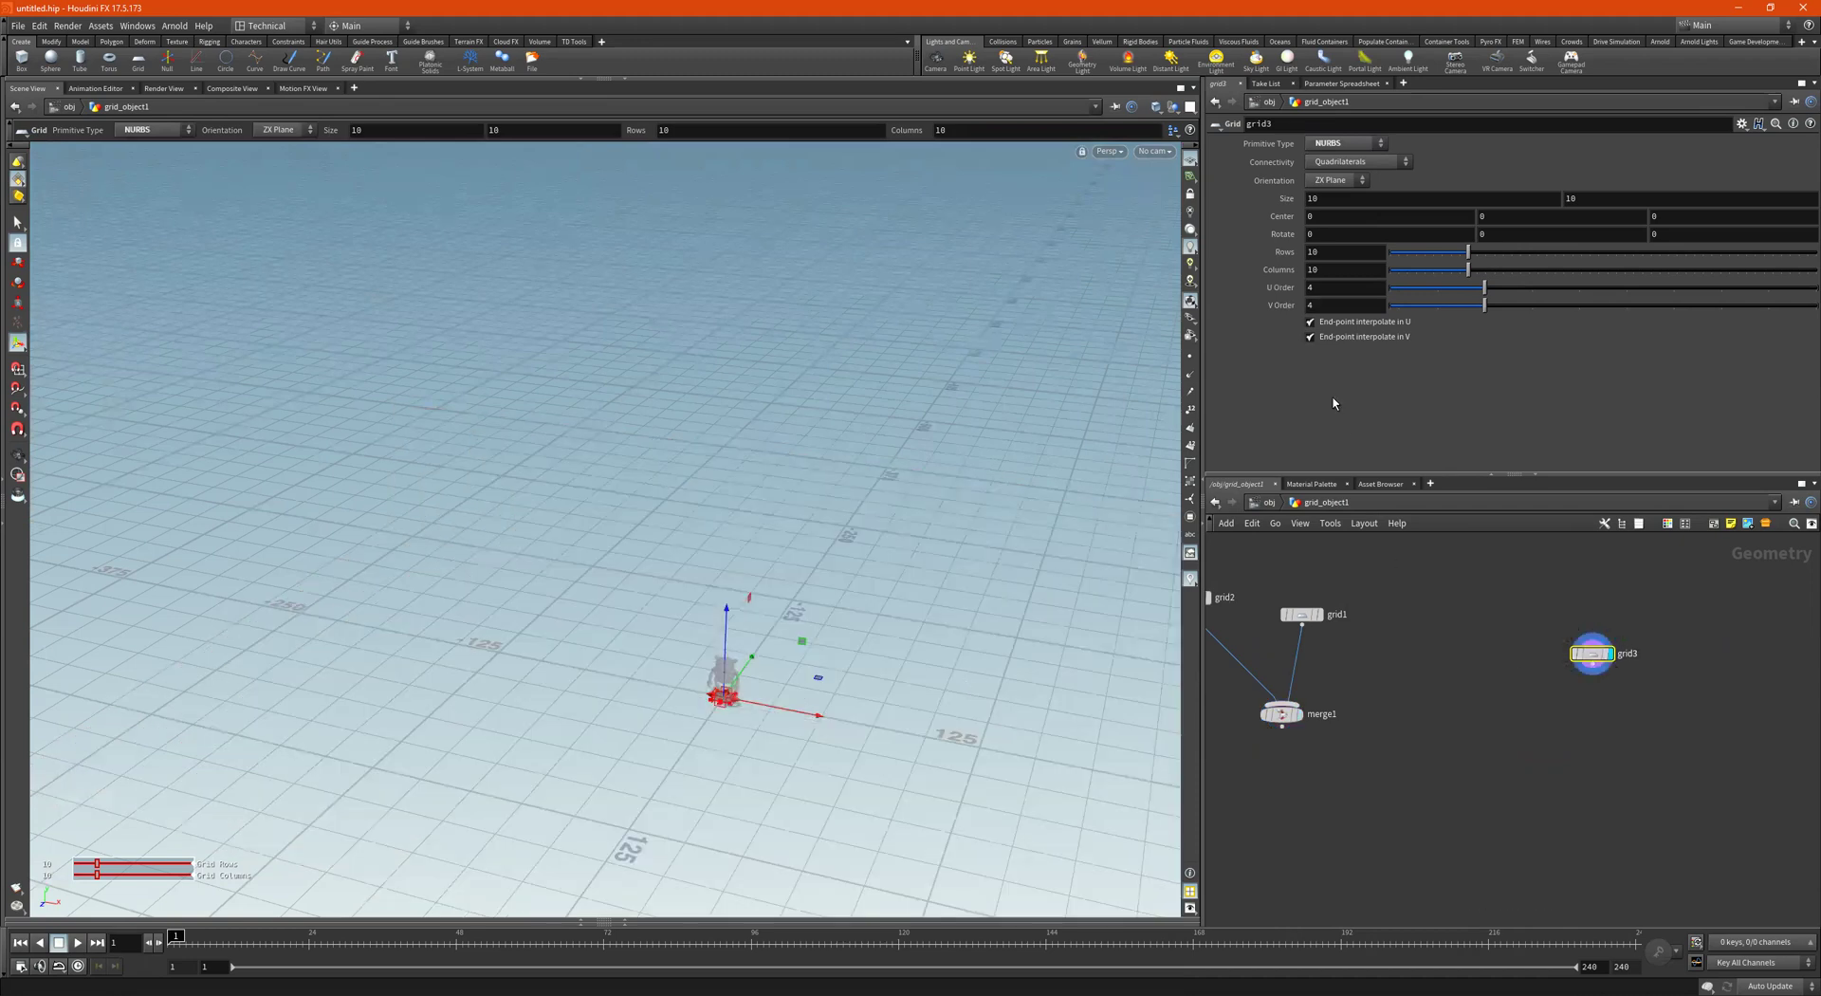
# Enlarge the NURBS grid to 330 by 330
pyautogui.moveTo(1287, 201); pyautogui.dragTo(1496, 145, button='middle')
pyautogui.keyDown('alt'); pyautogui.moveTo(641, 560); pyautogui.dragTo(531, 560); pyautogui.keyUp('alt')
pyautogui.press('Return')
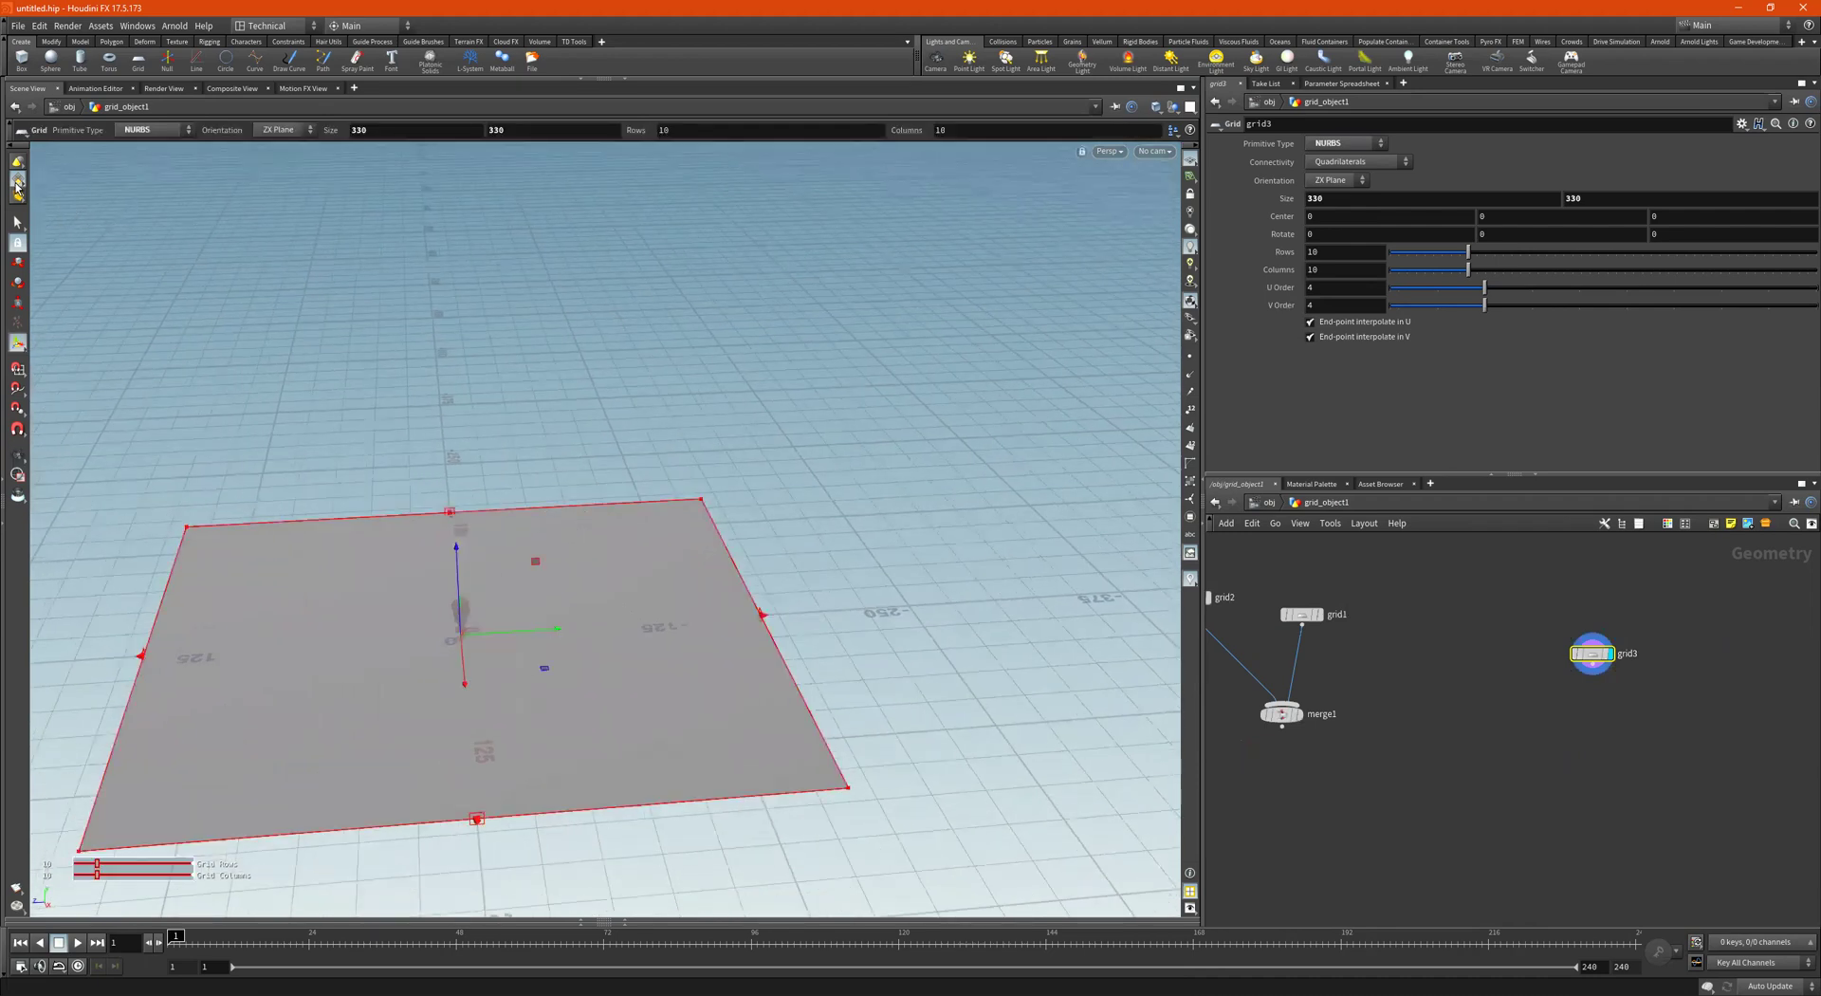
# Set geometry selection to points so the NURBS grid's control points can be picked
pyautogui.rightClick(16, 184)
pyautogui.click(45, 200)
pyautogui.keyDown('alt'); pyautogui.moveTo(986, 623); pyautogui.dragTo(931, 650); pyautogui.keyUp('alt')
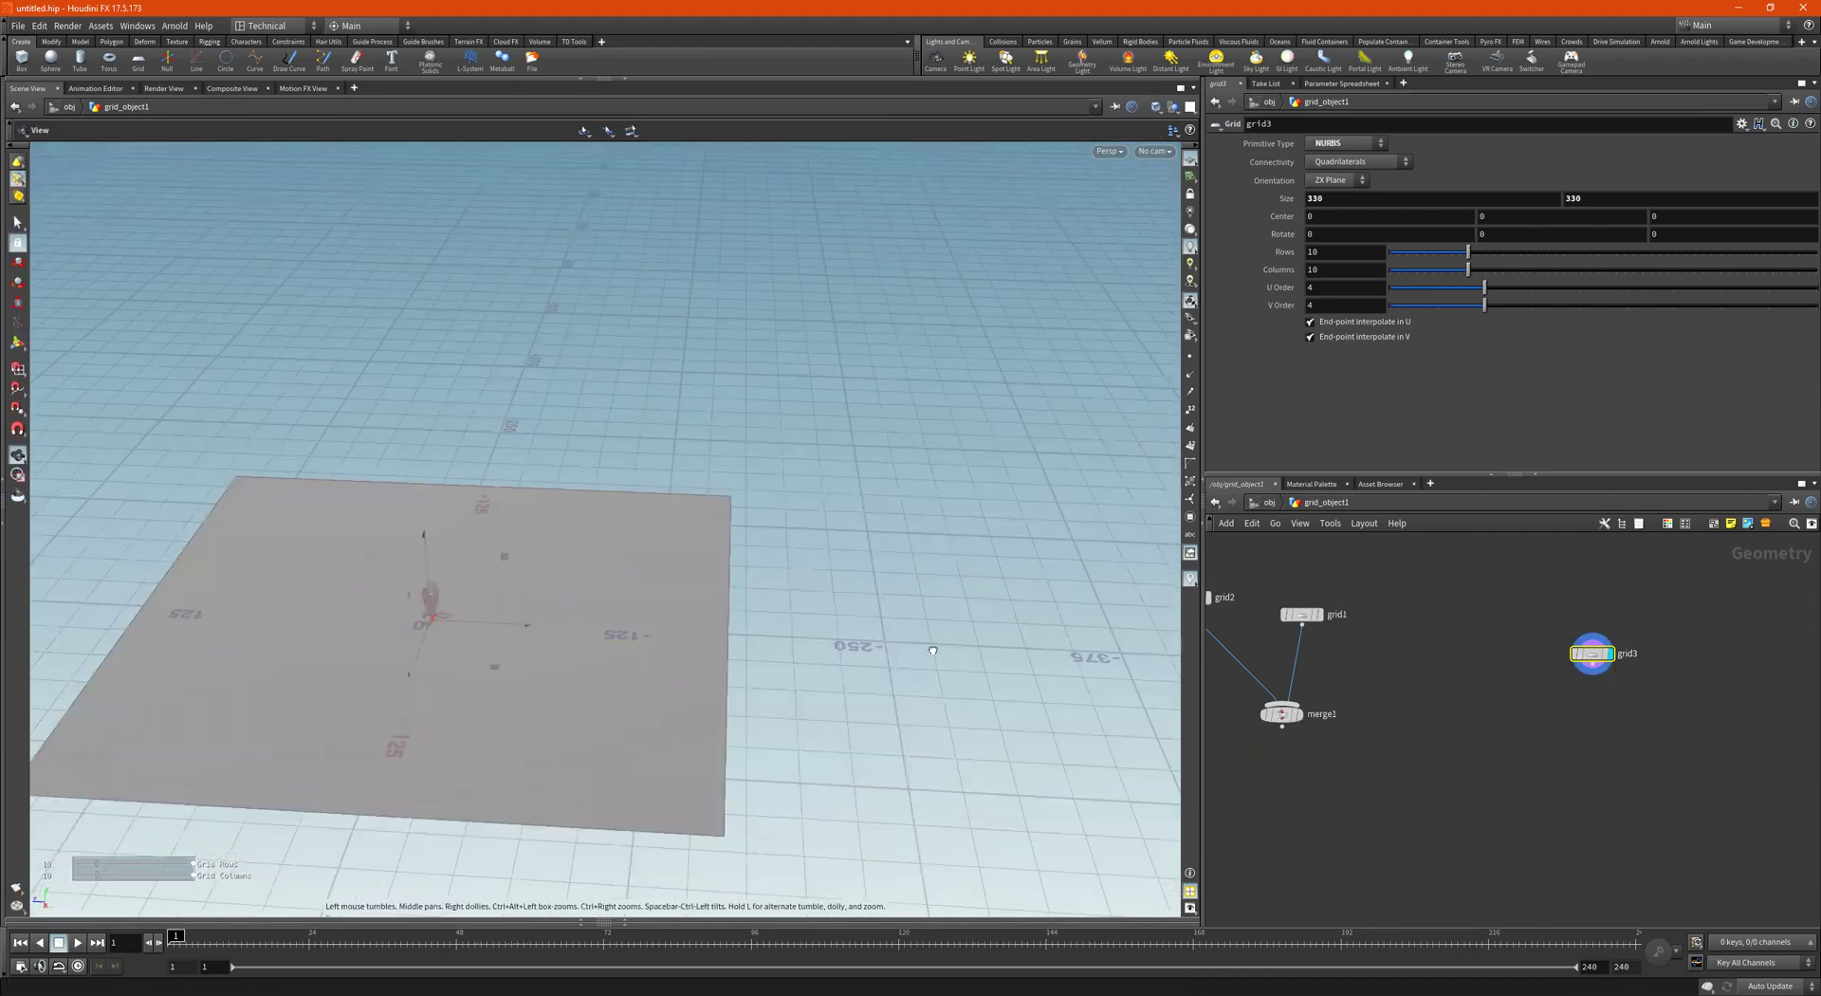
pyautogui.press('Return')
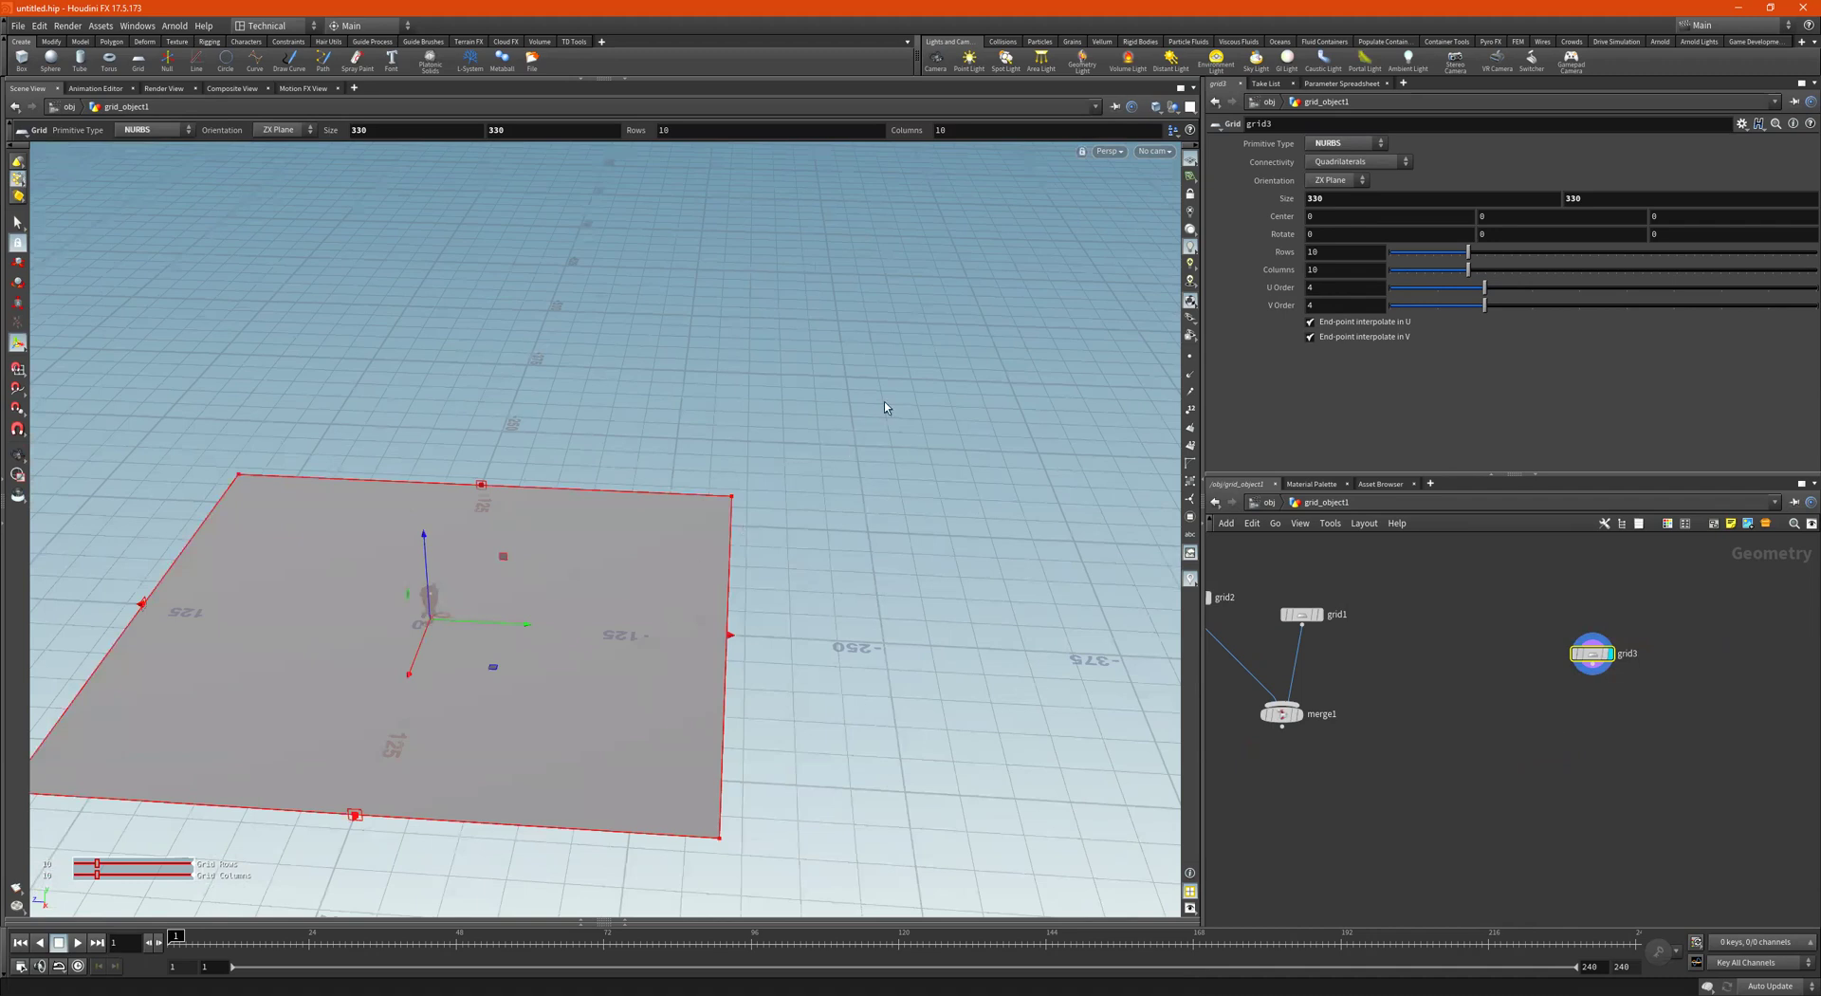
pyautogui.press('Escape')
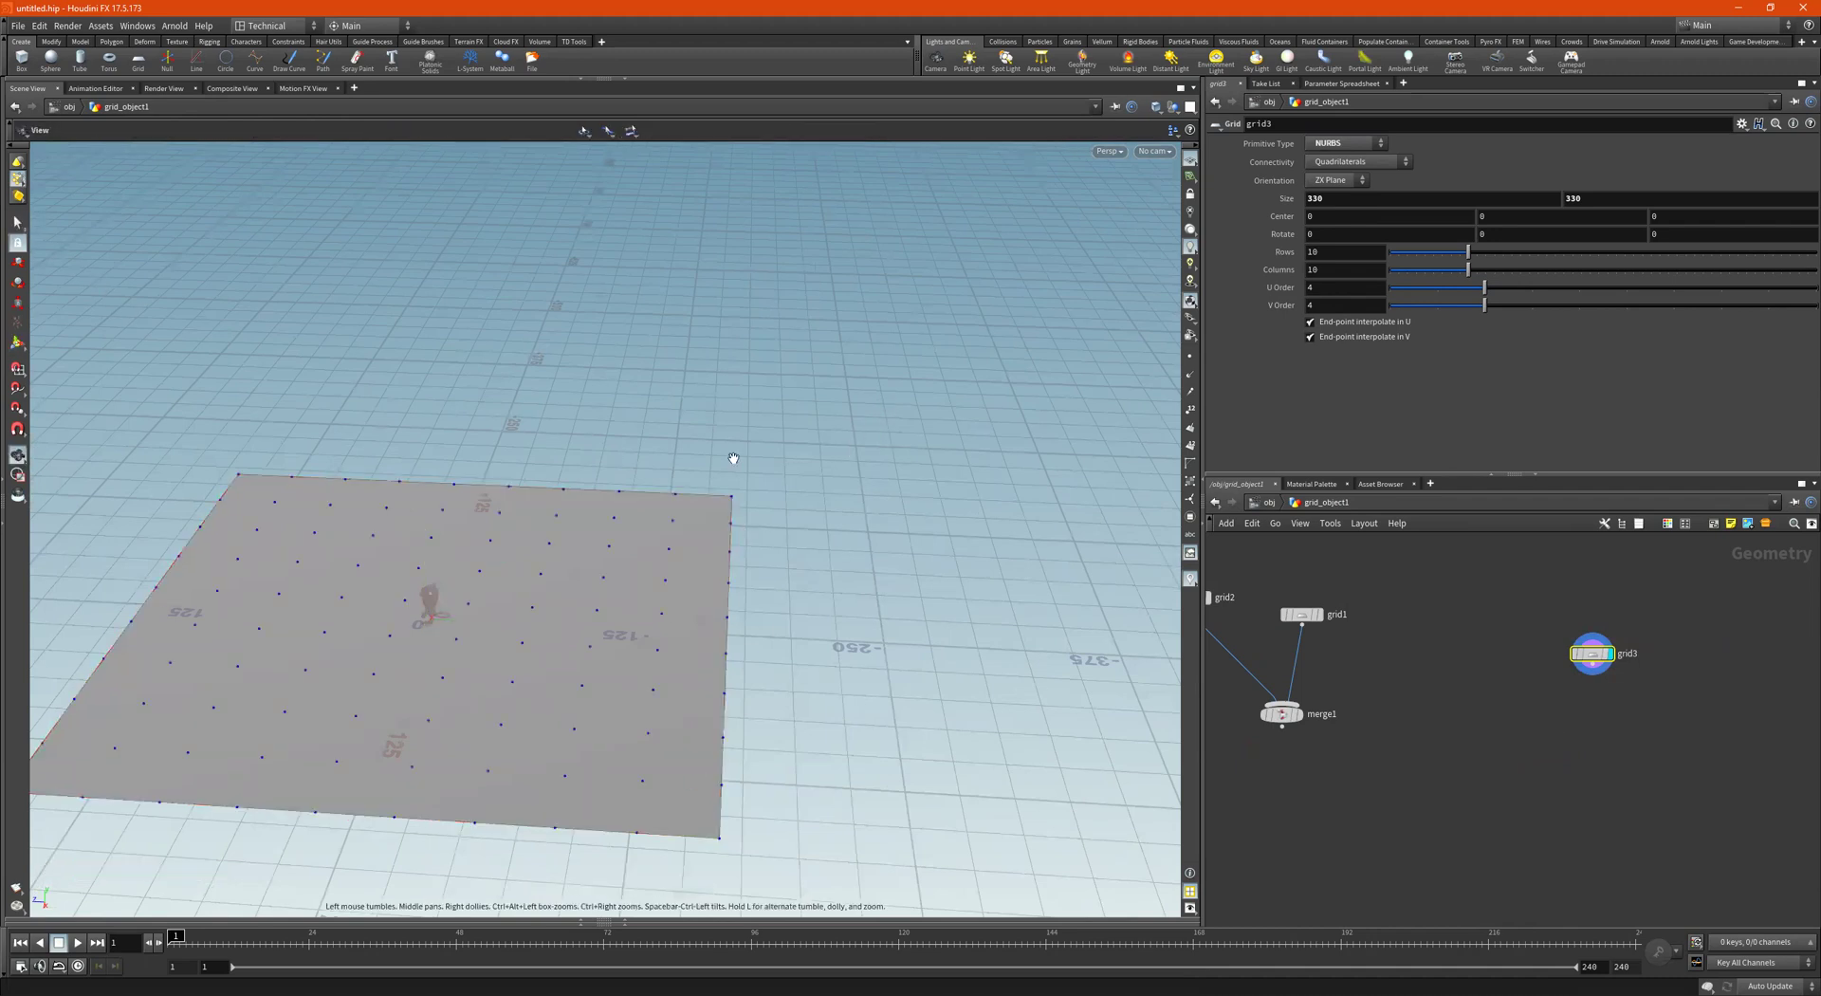
# Reduce the NURBS grid's Rows to 6
pyautogui.moveTo(732, 461); pyautogui.dragTo(749, 522, button='right')
pyautogui.moveTo(795, 541); pyautogui.dragTo(822, 495, button='middle')
pyautogui.moveTo(826, 495); pyautogui.dragTo(833, 459)
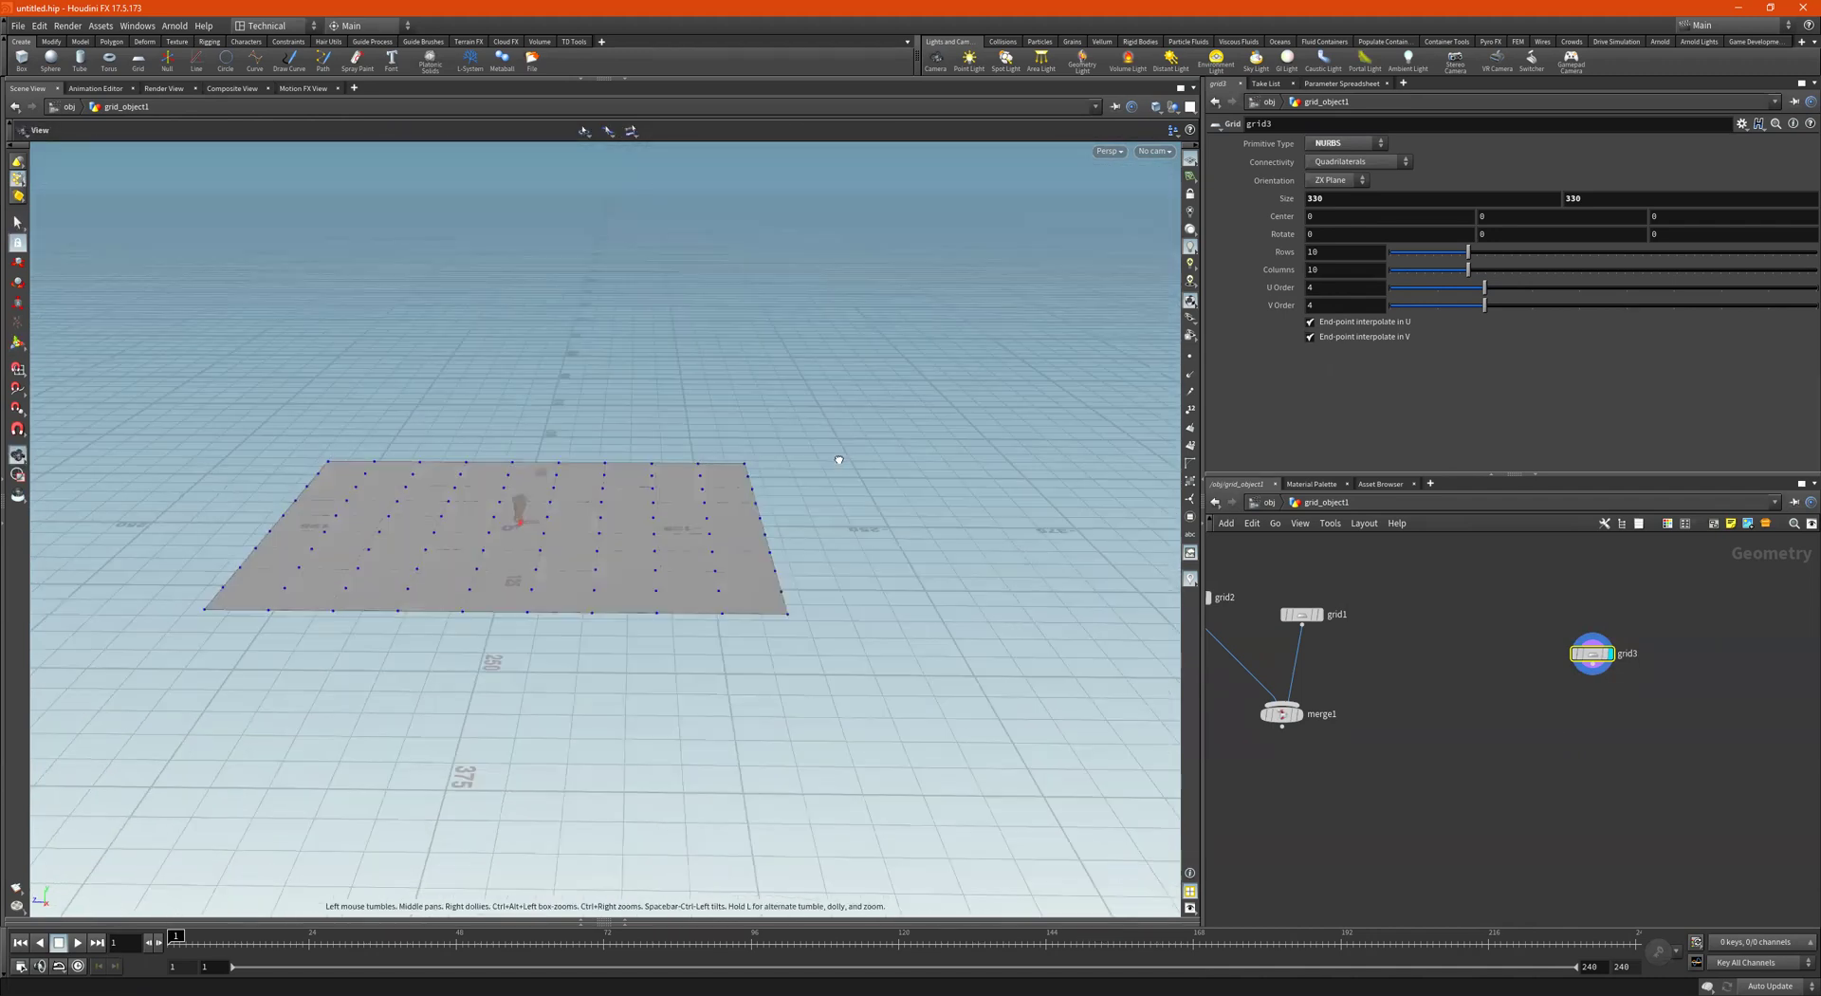
pyautogui.press('s')
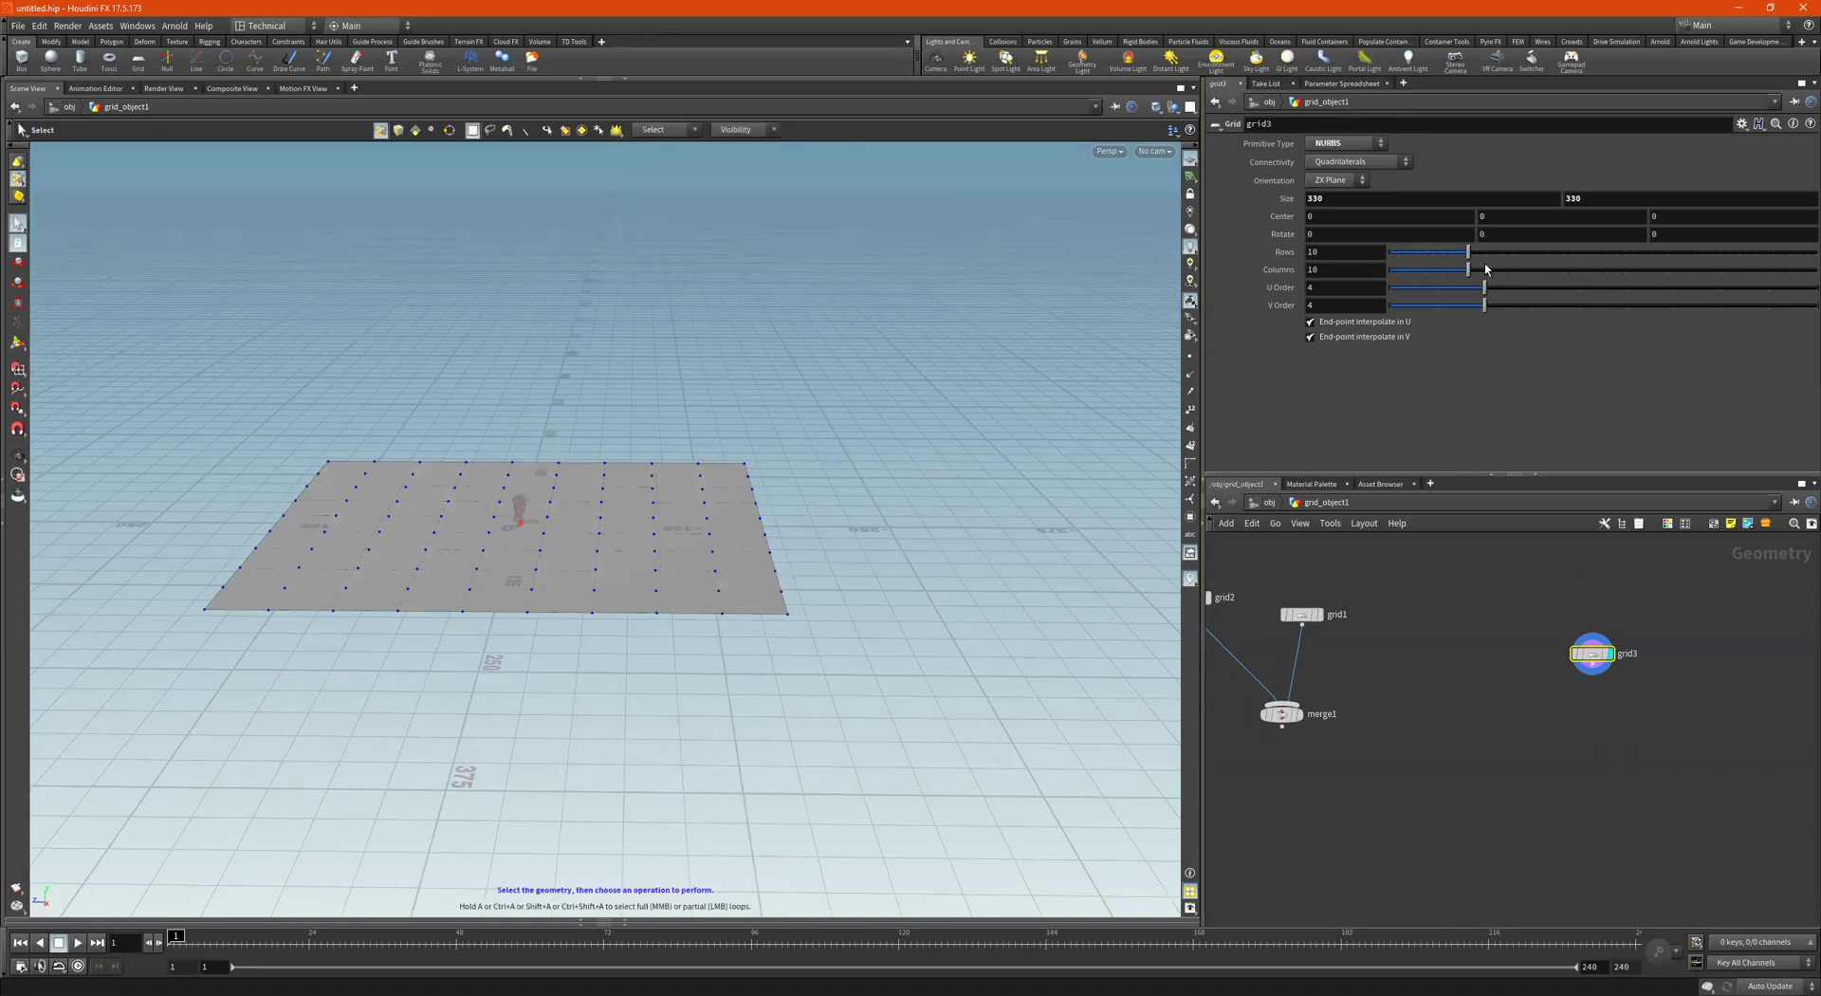
pyautogui.moveTo(1472, 278); pyautogui.dragTo(1438, 278)
pyautogui.keyDown('alt'); pyautogui.moveTo(998, 543); pyautogui.dragTo(855, 476); pyautogui.keyUp('alt')
# Select the row of points along the grid's back edge and raise it by about 152.7
pyautogui.click(11, 244)
pyautogui.moveTo(967, 316); pyautogui.dragTo(732, 720)
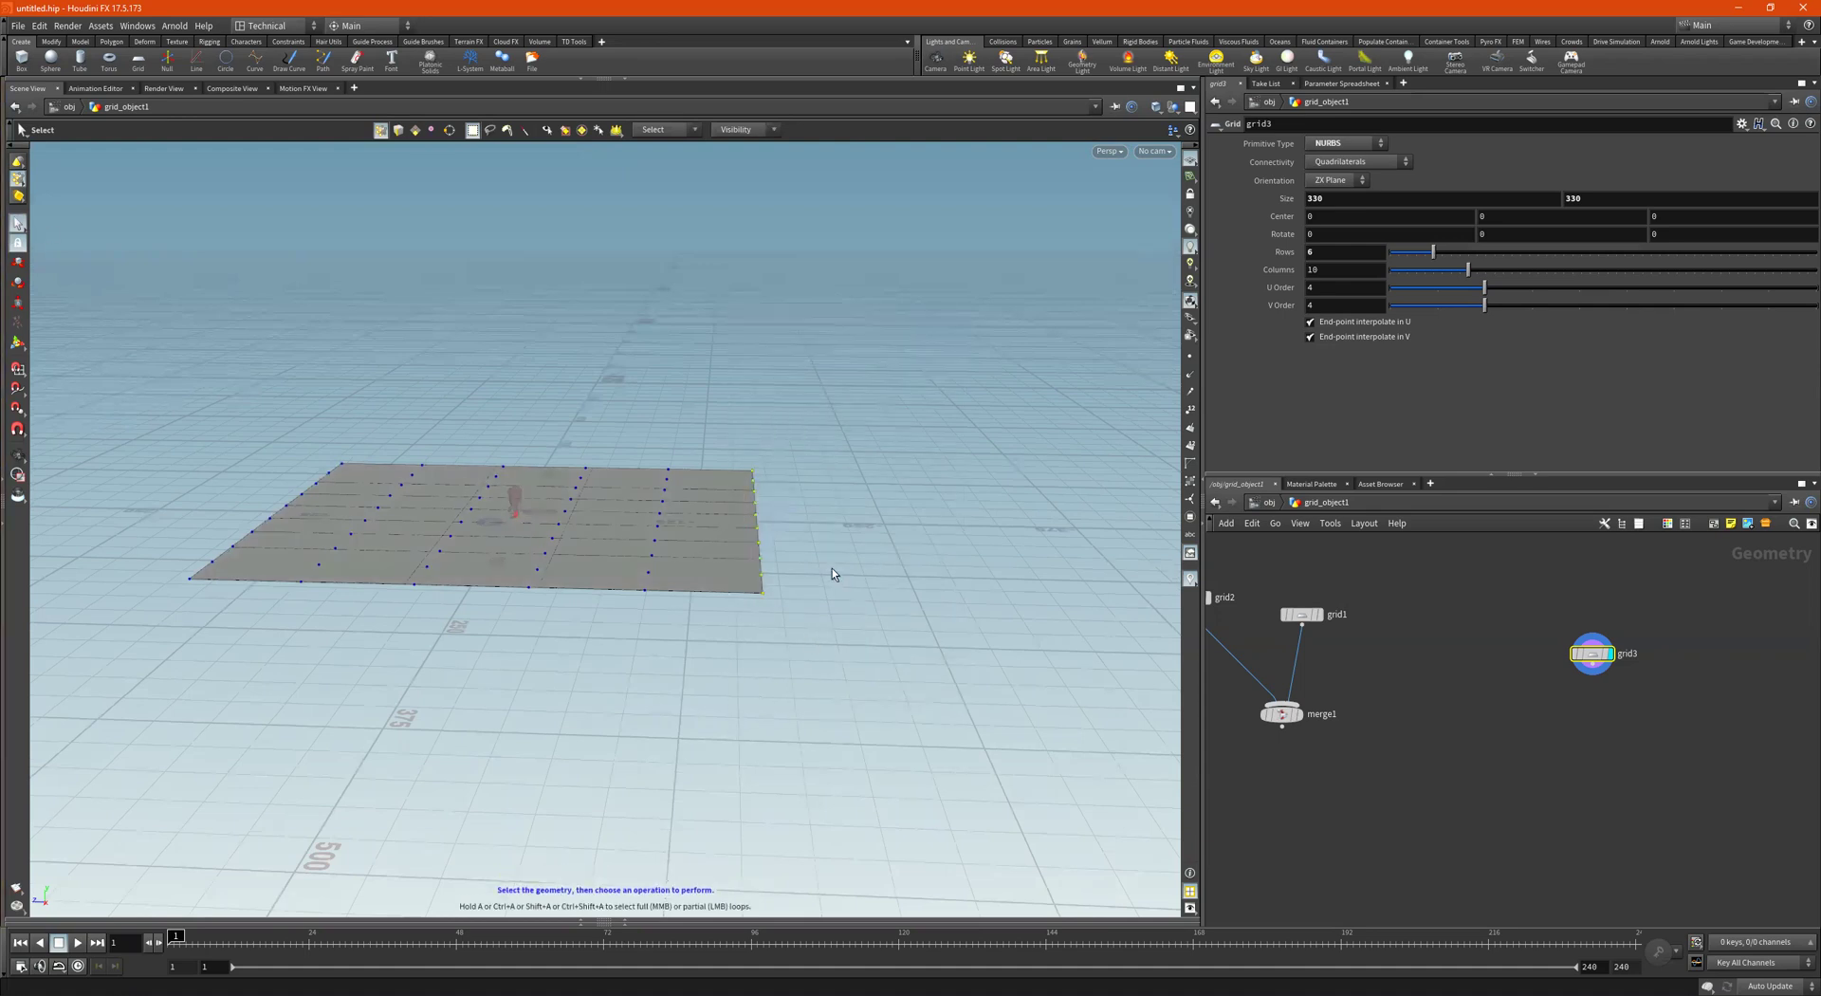
pyautogui.press('Return')
pyautogui.moveTo(756, 446); pyautogui.dragTo(675, 248)
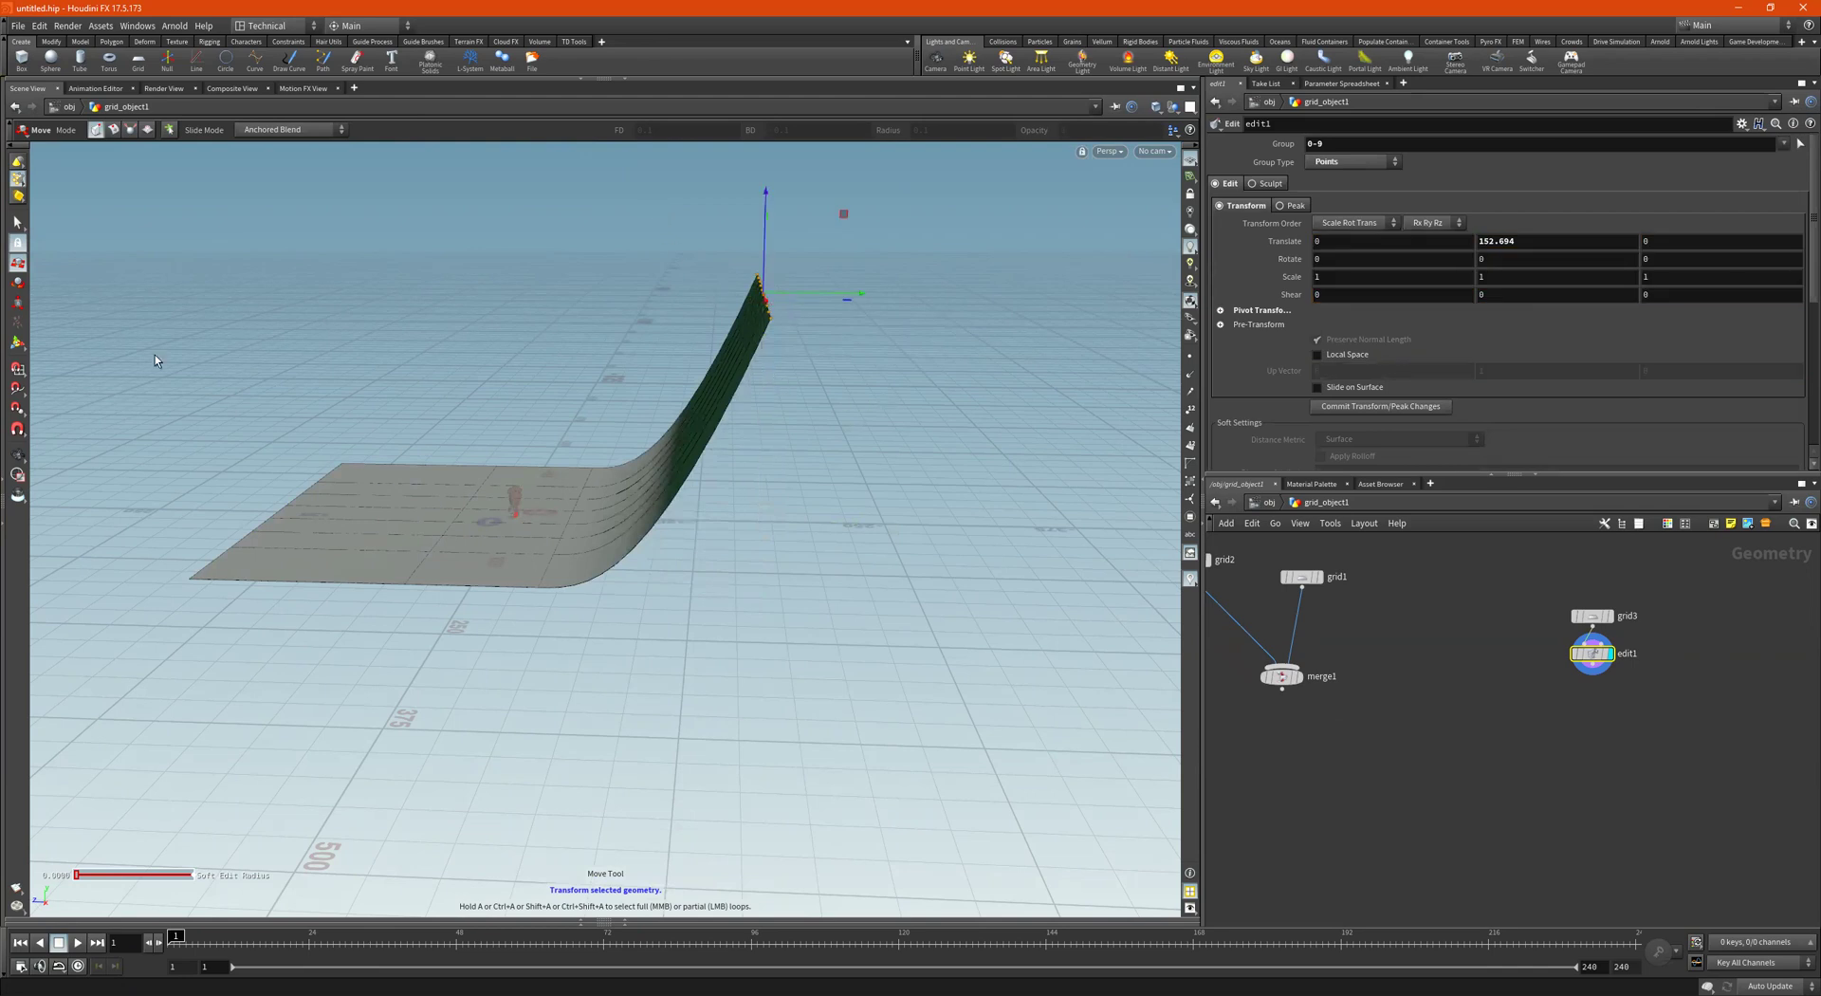
# Select the two rearmost point rows and move them about 80.5 up and -20 along Z
pyautogui.click(16, 224)
pyautogui.keyDown('alt'); pyautogui.moveTo(690, 453); pyautogui.dragTo(719, 458); pyautogui.keyUp('alt')
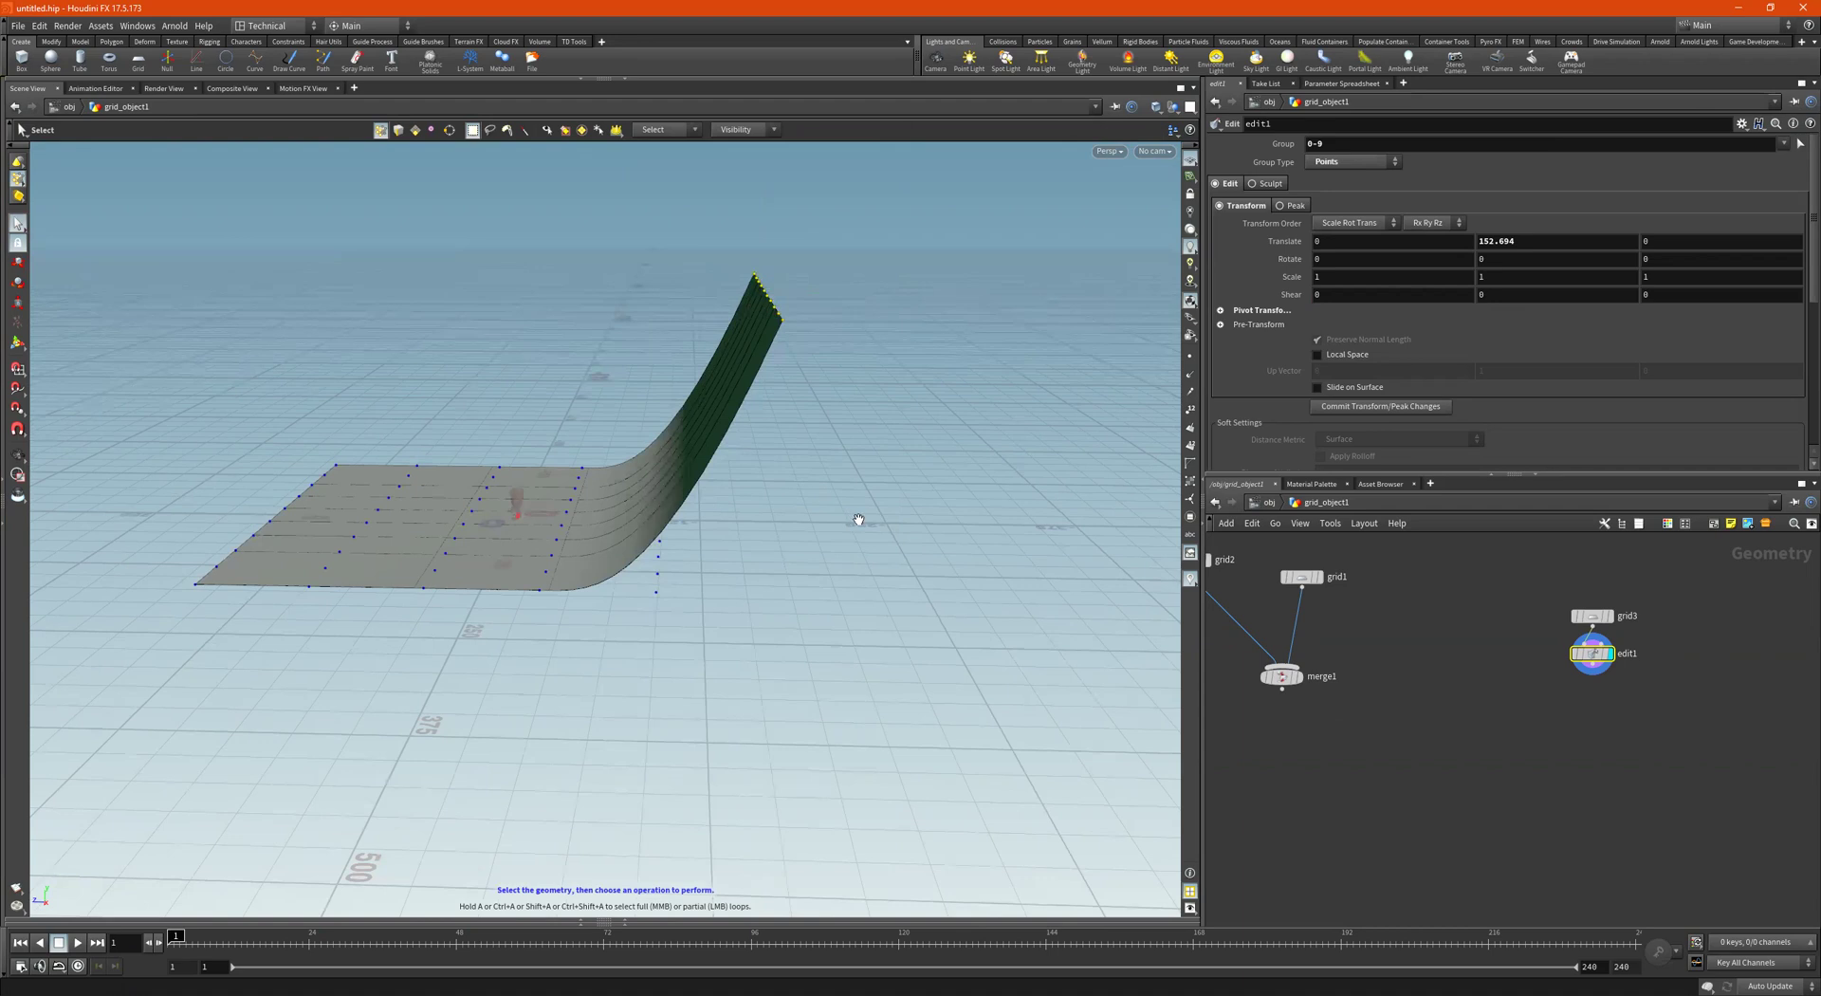
pyautogui.keyDown('alt'); pyautogui.moveTo(866, 520); pyautogui.dragTo(635, 625); pyautogui.keyUp('alt')
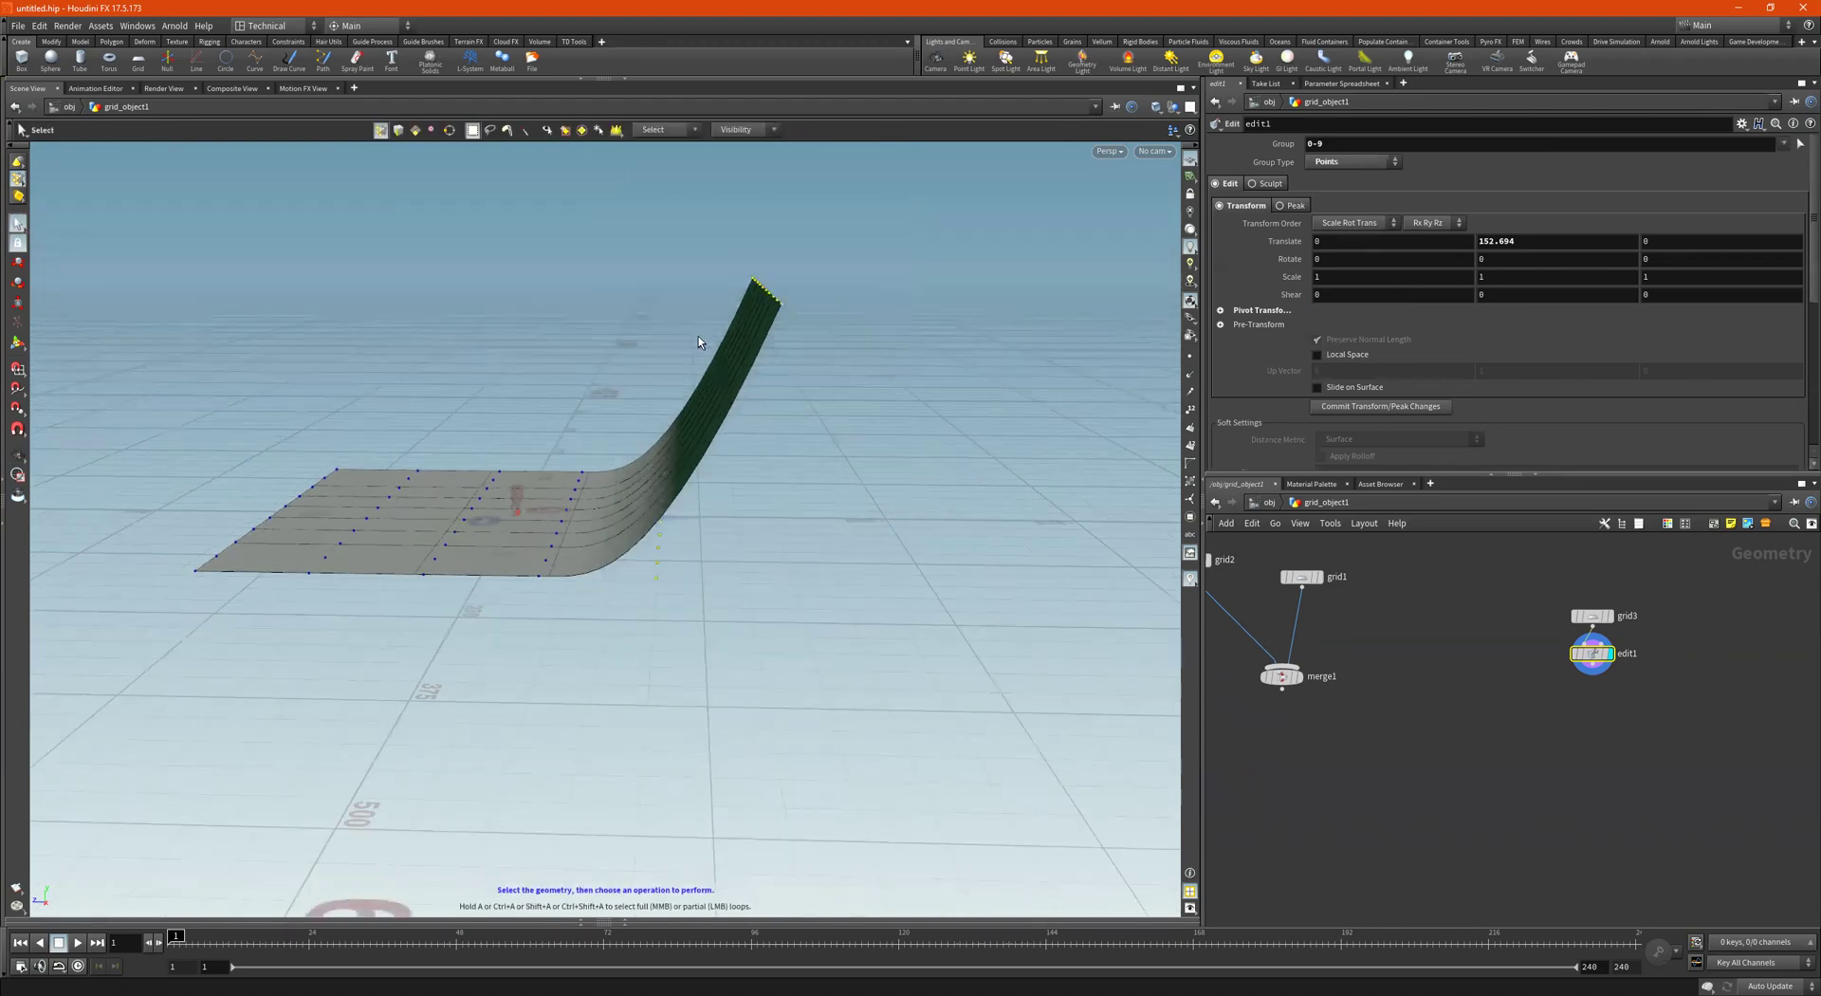
pyautogui.press('t')
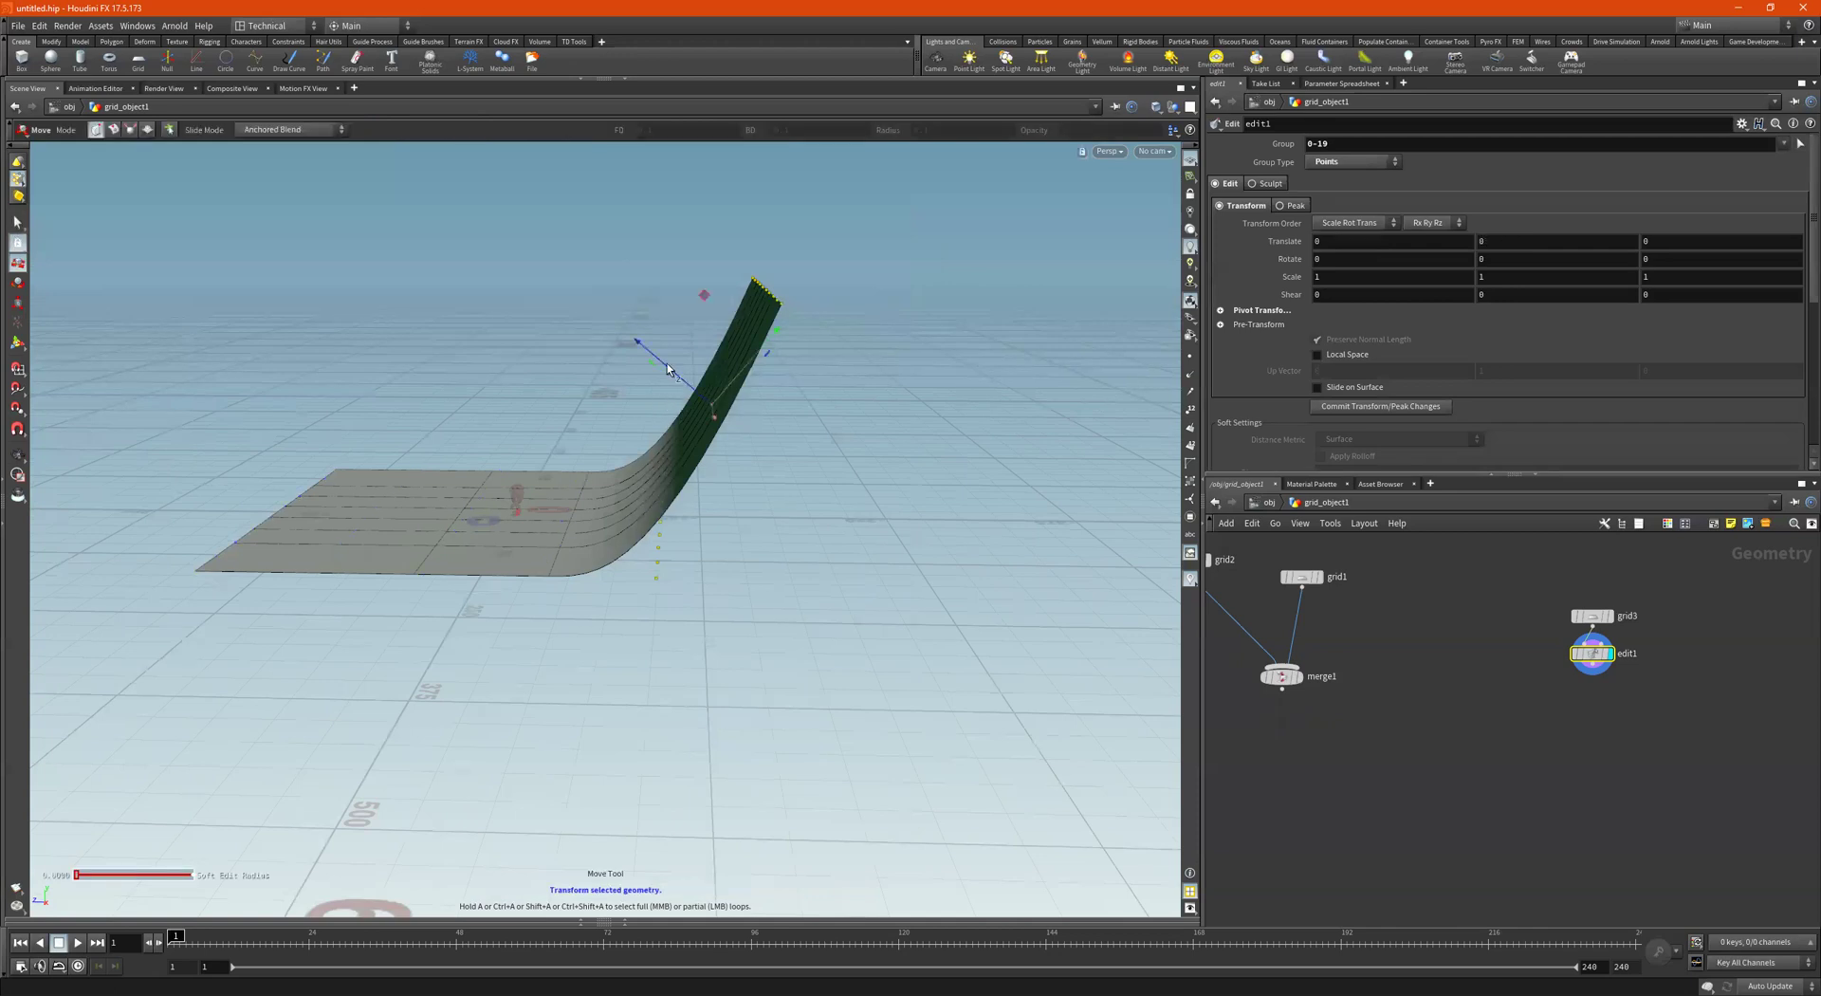
pyautogui.moveTo(661, 362); pyautogui.dragTo(613, 328)
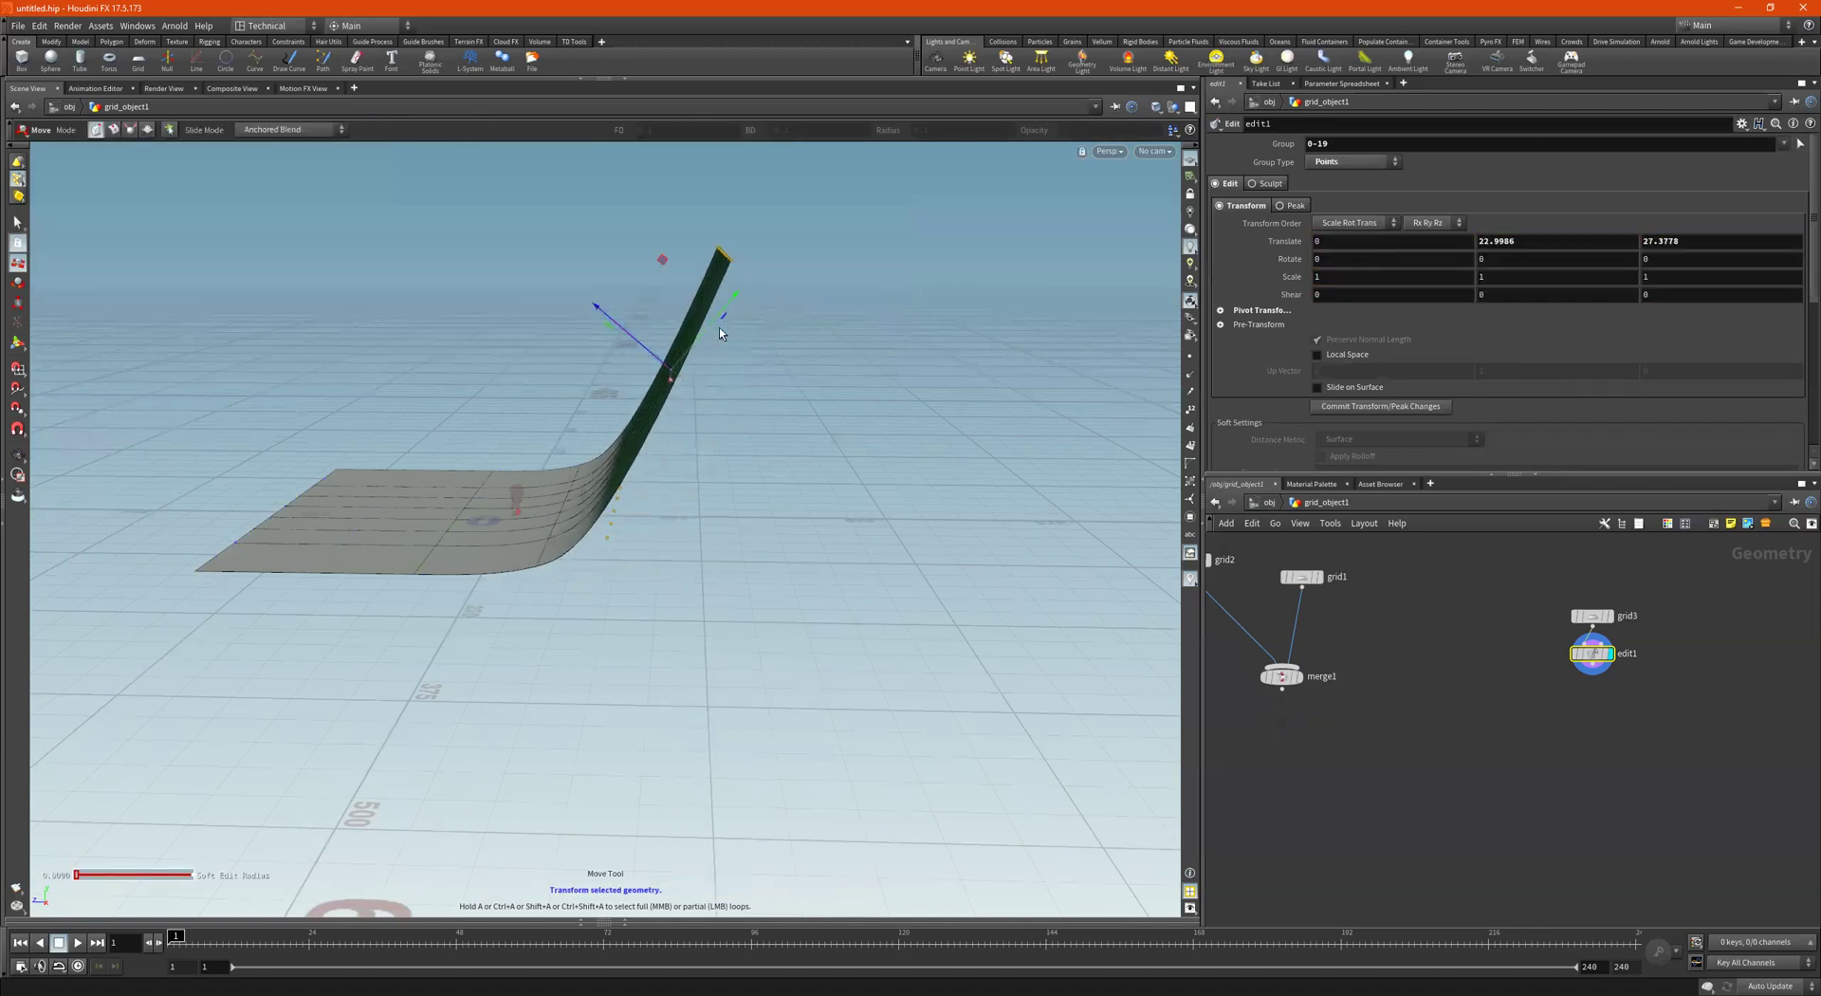
pyautogui.moveTo(724, 301); pyautogui.dragTo(793, 195)
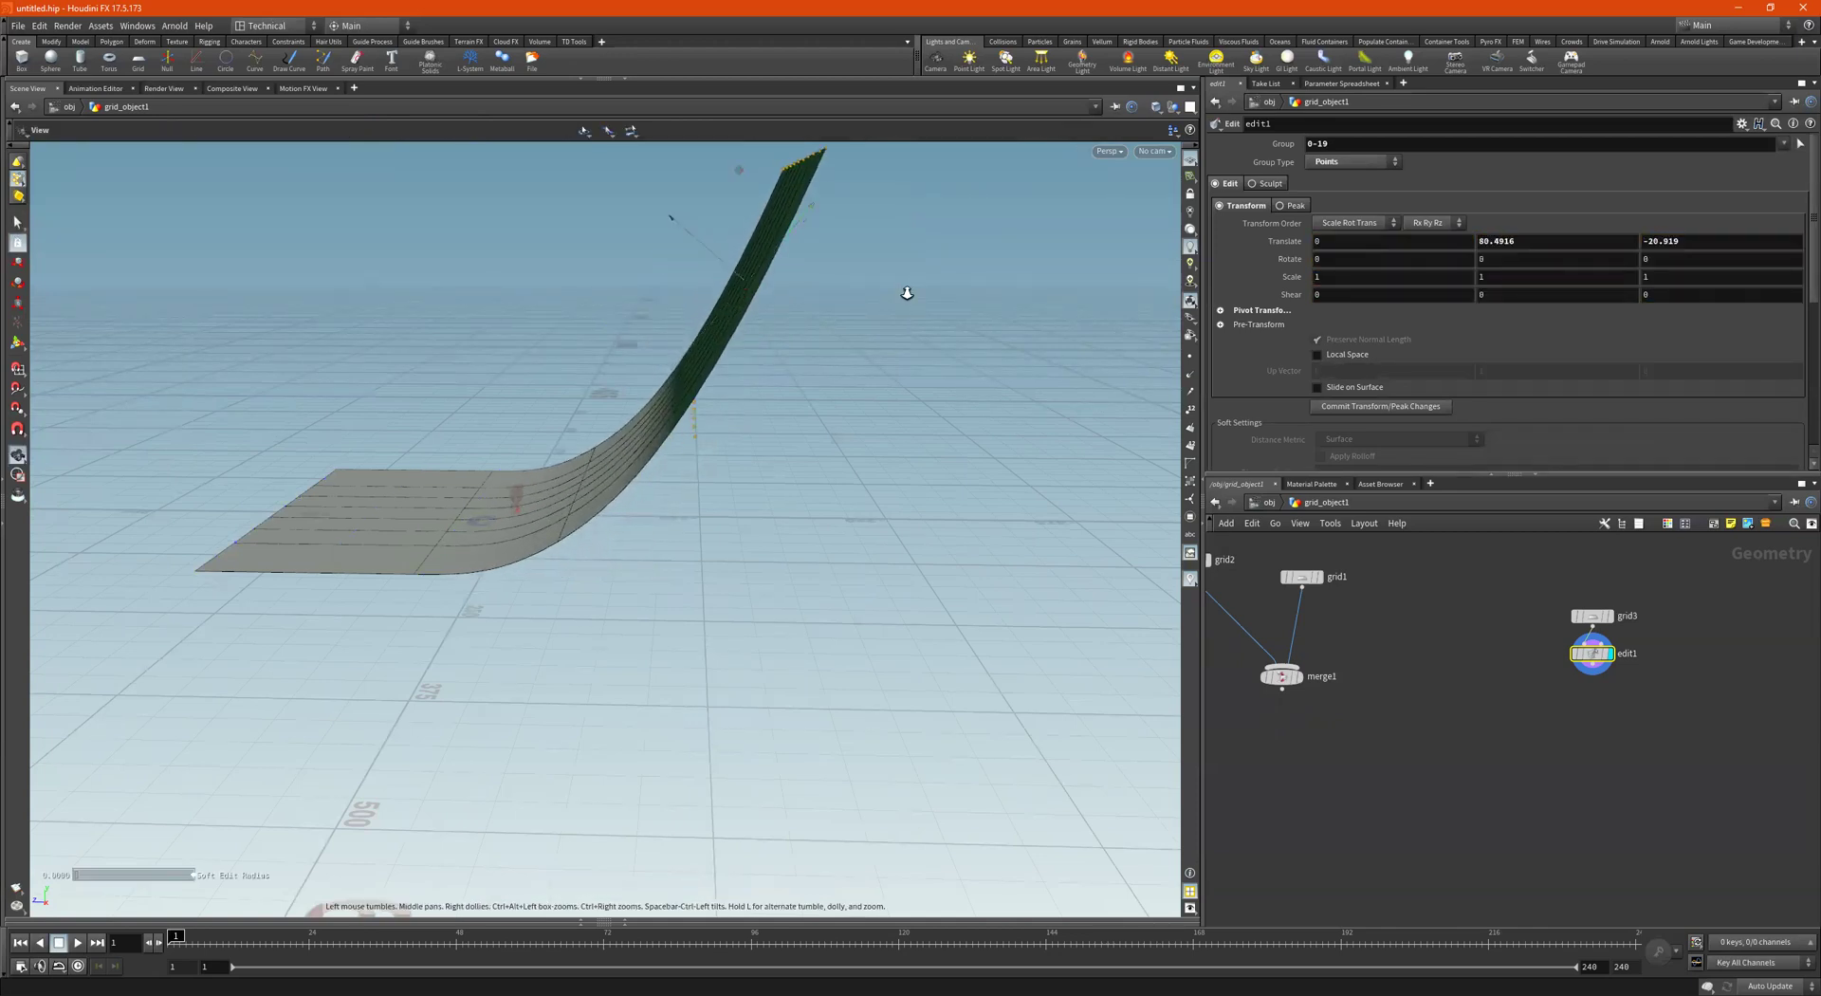
# Rotate the two rearmost point rows about X so the curved back stands more upright
pyautogui.keyDown('alt'); pyautogui.moveTo(886, 304); pyautogui.dragTo(676, 462); pyautogui.keyUp('alt')
pyautogui.press('t')
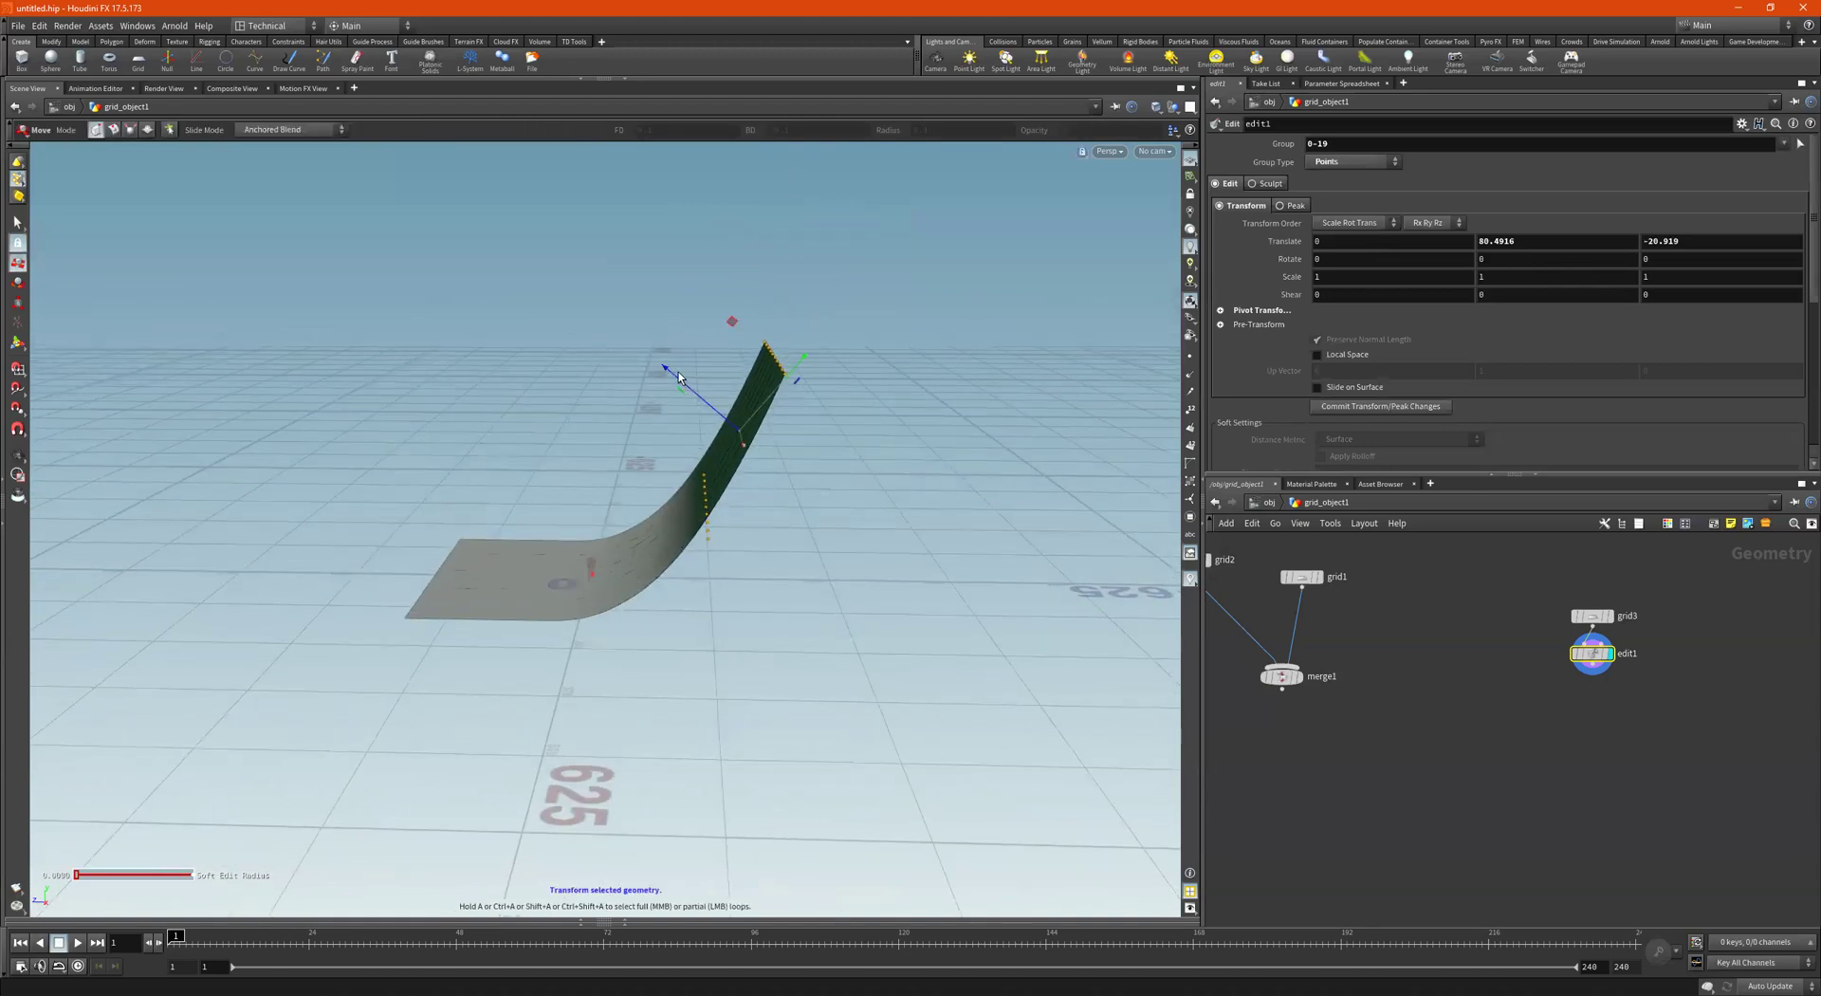
pyautogui.press('r')
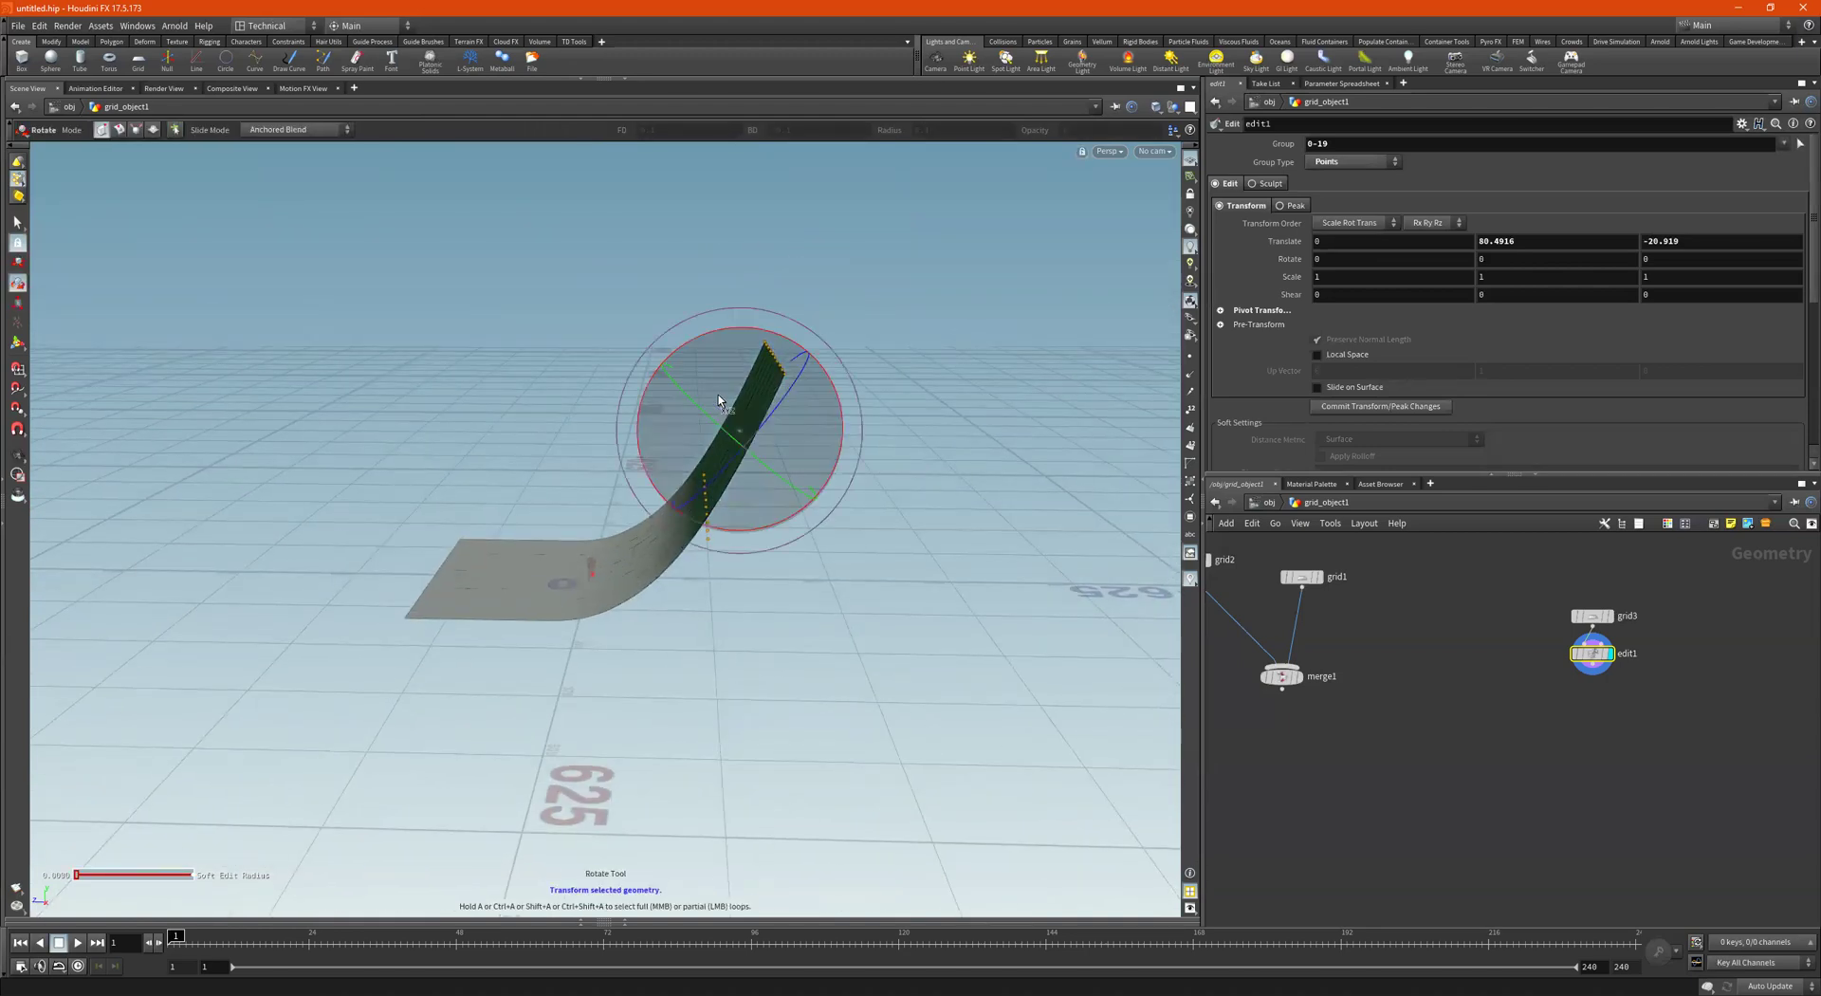
pyautogui.moveTo(734, 328); pyautogui.dragTo(681, 342)
pyautogui.keyDown('alt'); pyautogui.moveTo(739, 474); pyautogui.dragTo(736, 512); pyautogui.keyUp('alt')
# Select the two front point rows of the backdrop and move them outward by about 50.6 along Z
pyautogui.click(18, 225)
pyautogui.moveTo(366, 515); pyautogui.dragTo(527, 723)
pyautogui.press('t')
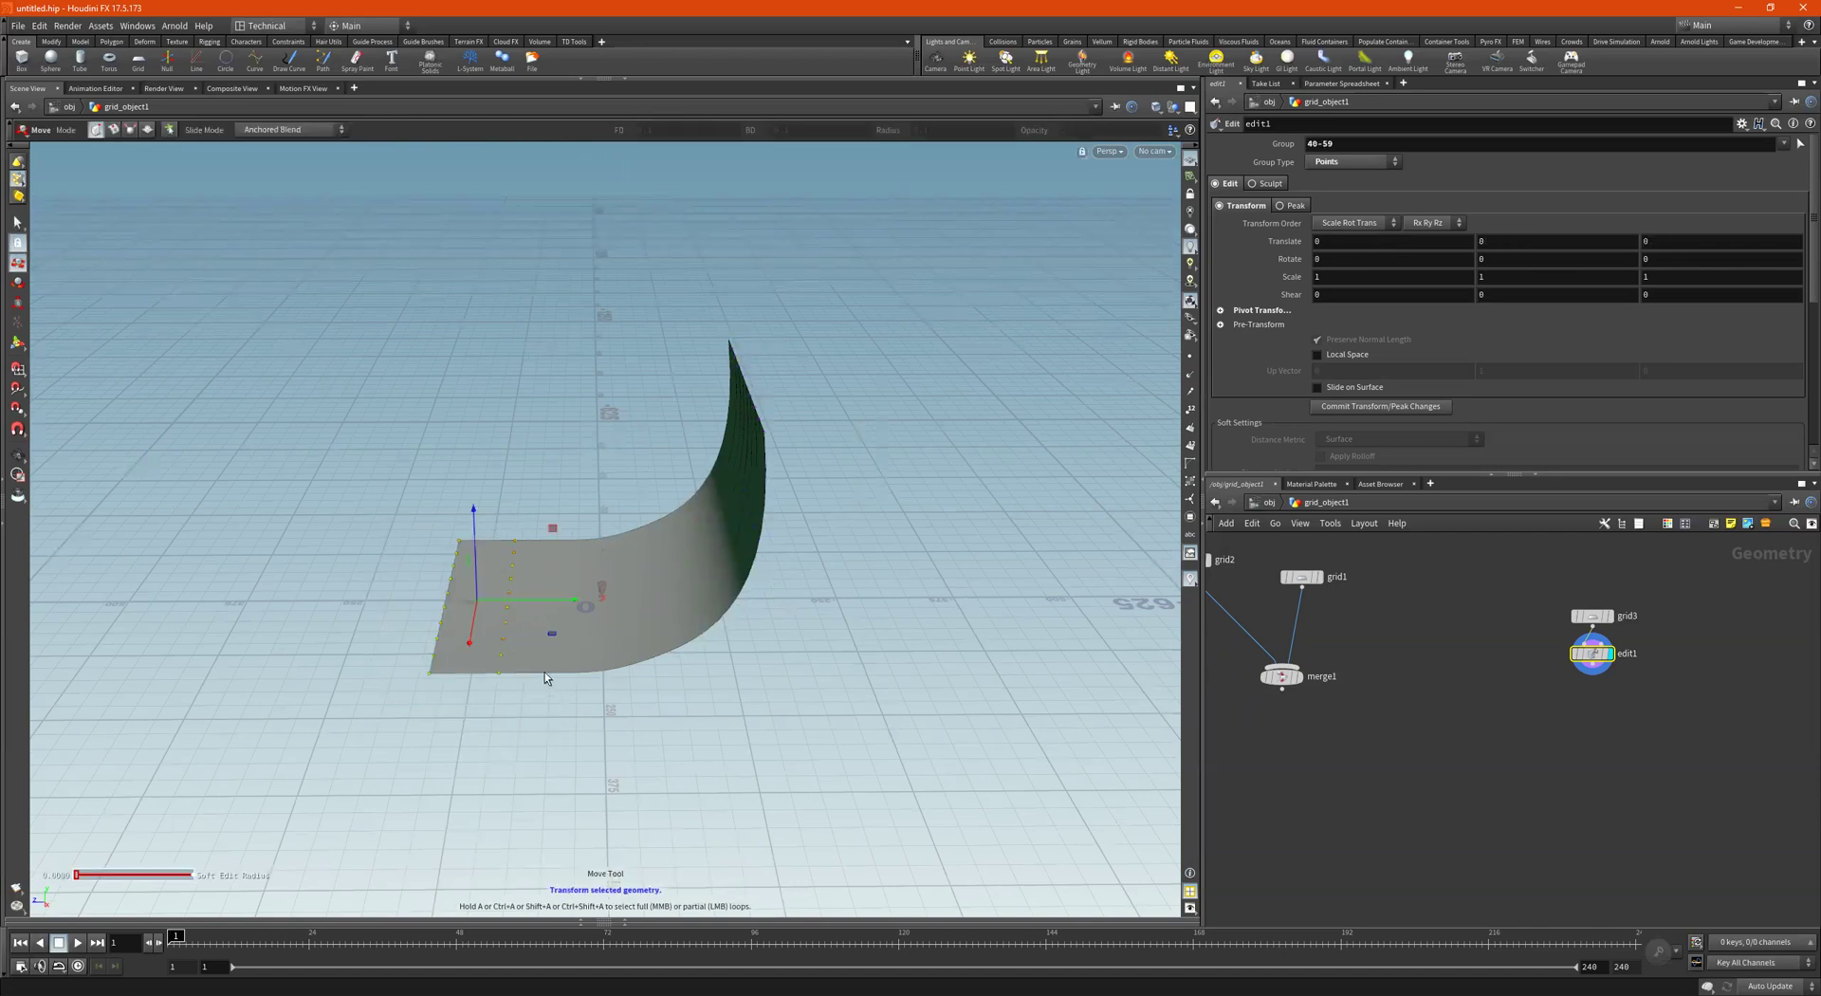
pyautogui.moveTo(561, 601); pyautogui.dragTo(515, 600)
pyautogui.keyDown('alt'); pyautogui.moveTo(548, 516); pyautogui.dragTo(442, 745); pyautogui.keyUp('alt')
# Select only the front-edge point row and move it outward by about 287.8 along Z to lengthen the floor
pyautogui.press('s')
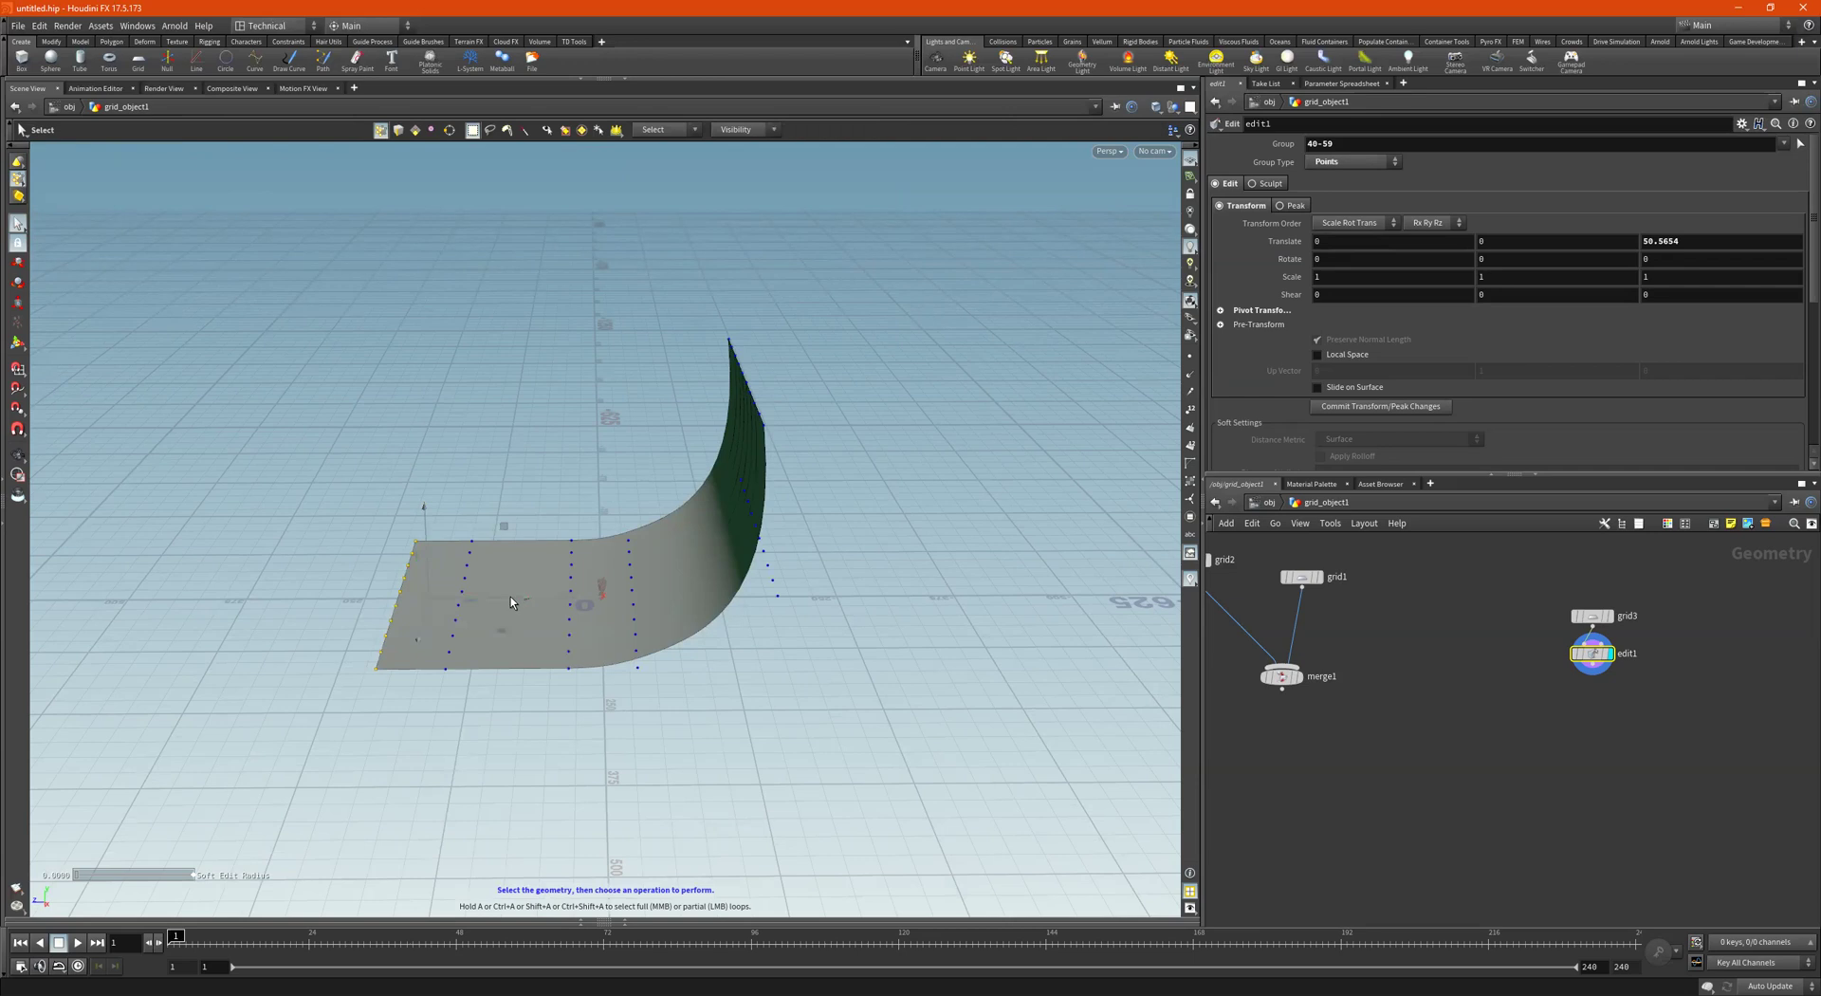
pyautogui.hotkey('ctrl', 'z')
pyautogui.keyDown('alt'); pyautogui.moveTo(410, 590); pyautogui.dragTo(427, 573); pyautogui.keyUp('alt')
pyautogui.moveTo(273, 493); pyautogui.dragTo(431, 723)
pyautogui.press('t')
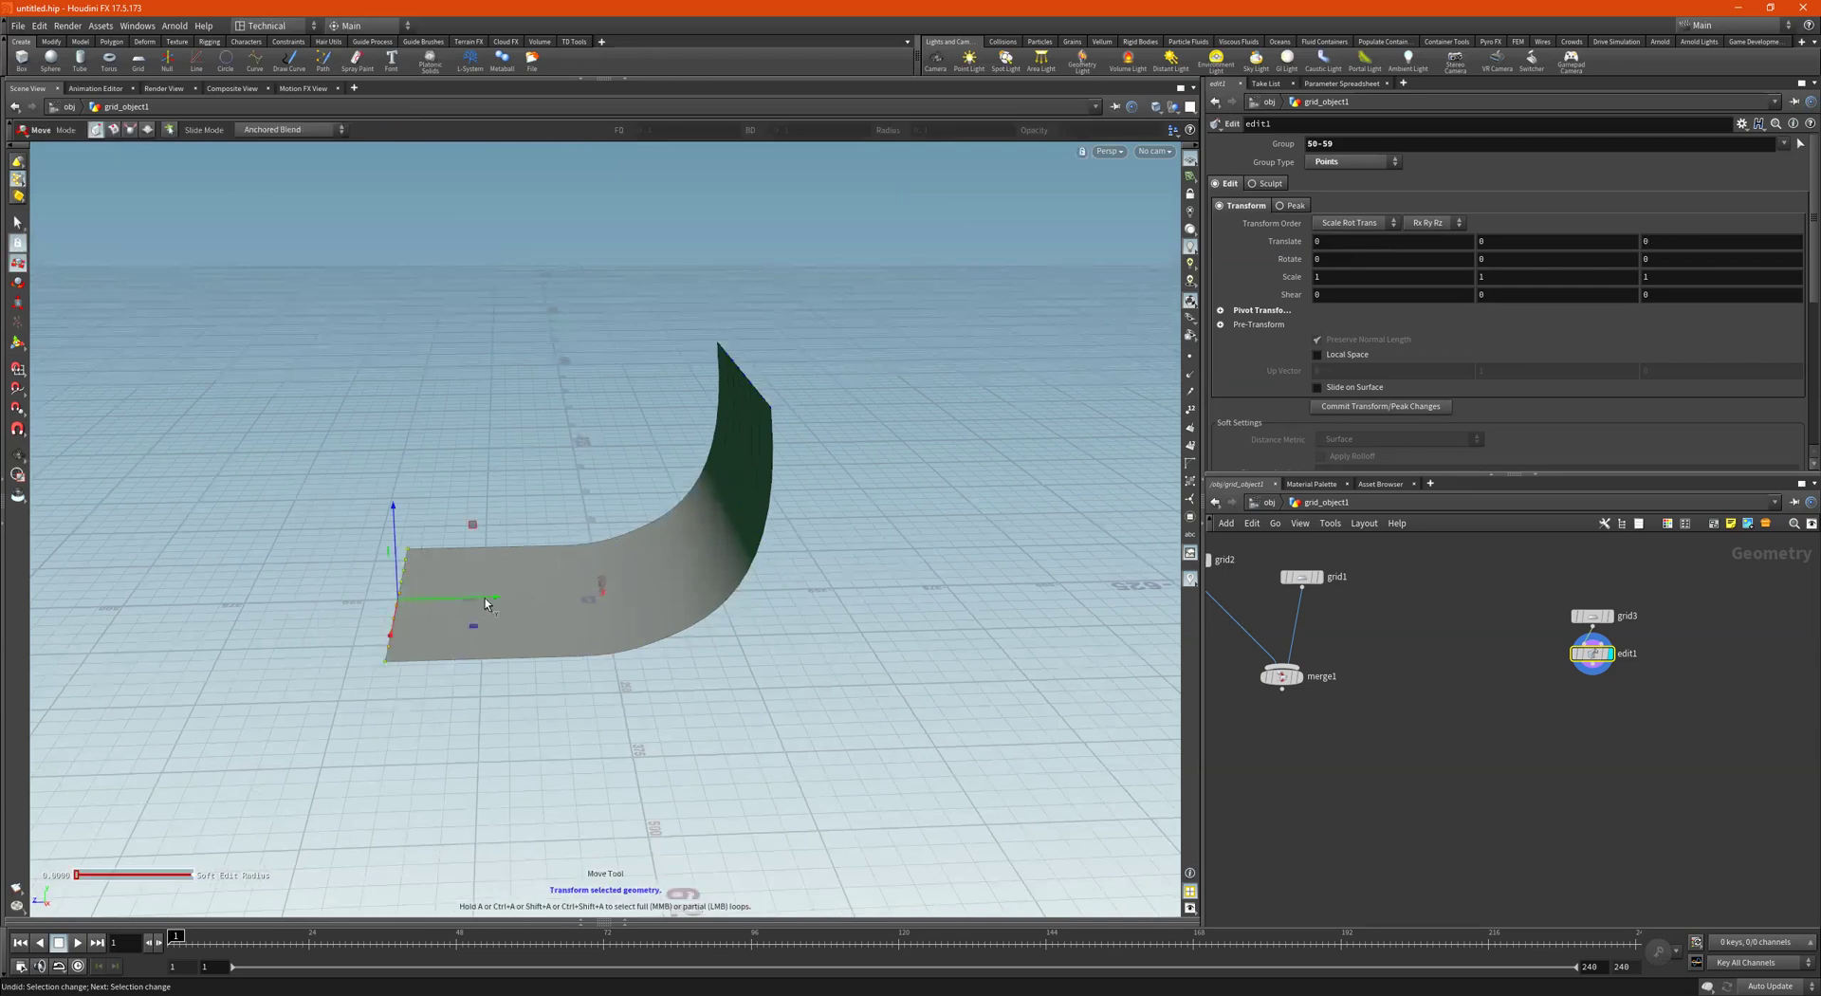
pyautogui.moveTo(485, 598); pyautogui.dragTo(157, 602)
pyautogui.press('Escape')
pyautogui.moveTo(590, 622); pyautogui.dragTo(407, 645)
pyautogui.moveTo(407, 645); pyautogui.dragTo(632, 651, button='middle')
pyautogui.press('t')
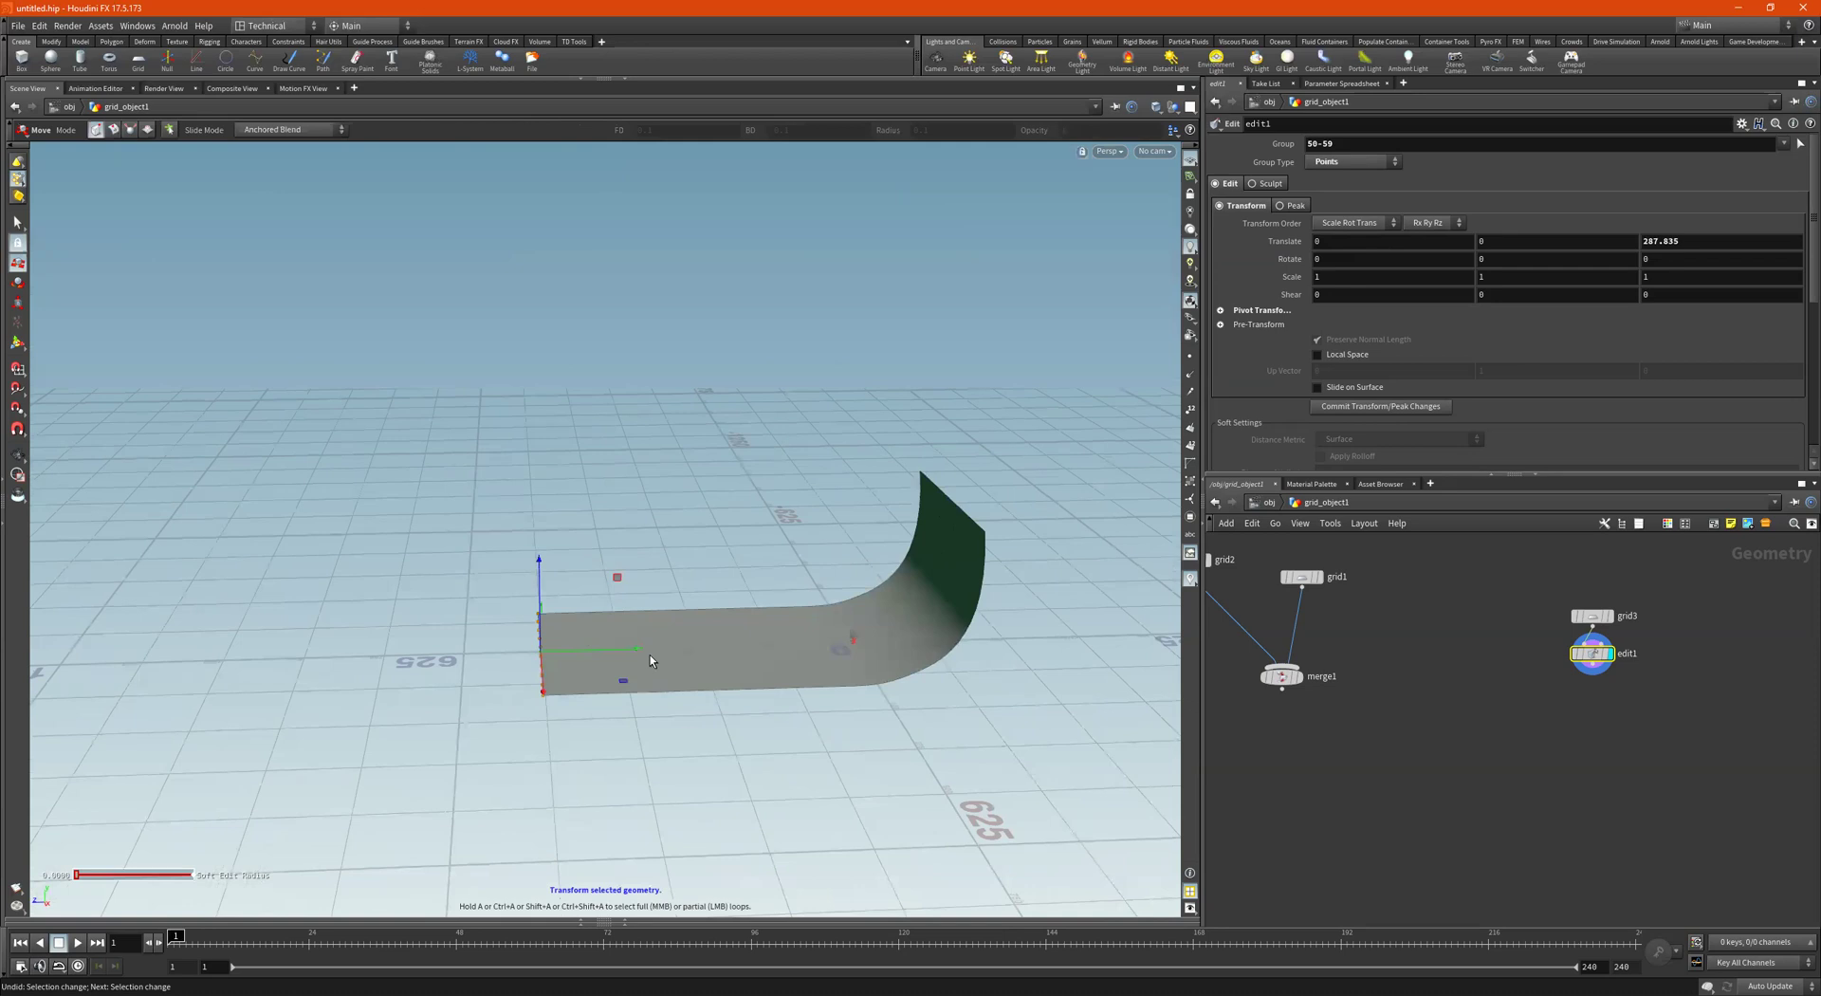
# Move the backdrop's front-edge point row farther outward, to about 1135.7 along Z, to extend the floor
pyautogui.moveTo(610, 651); pyautogui.dragTo(556, 594)
pyautogui.press('Escape')
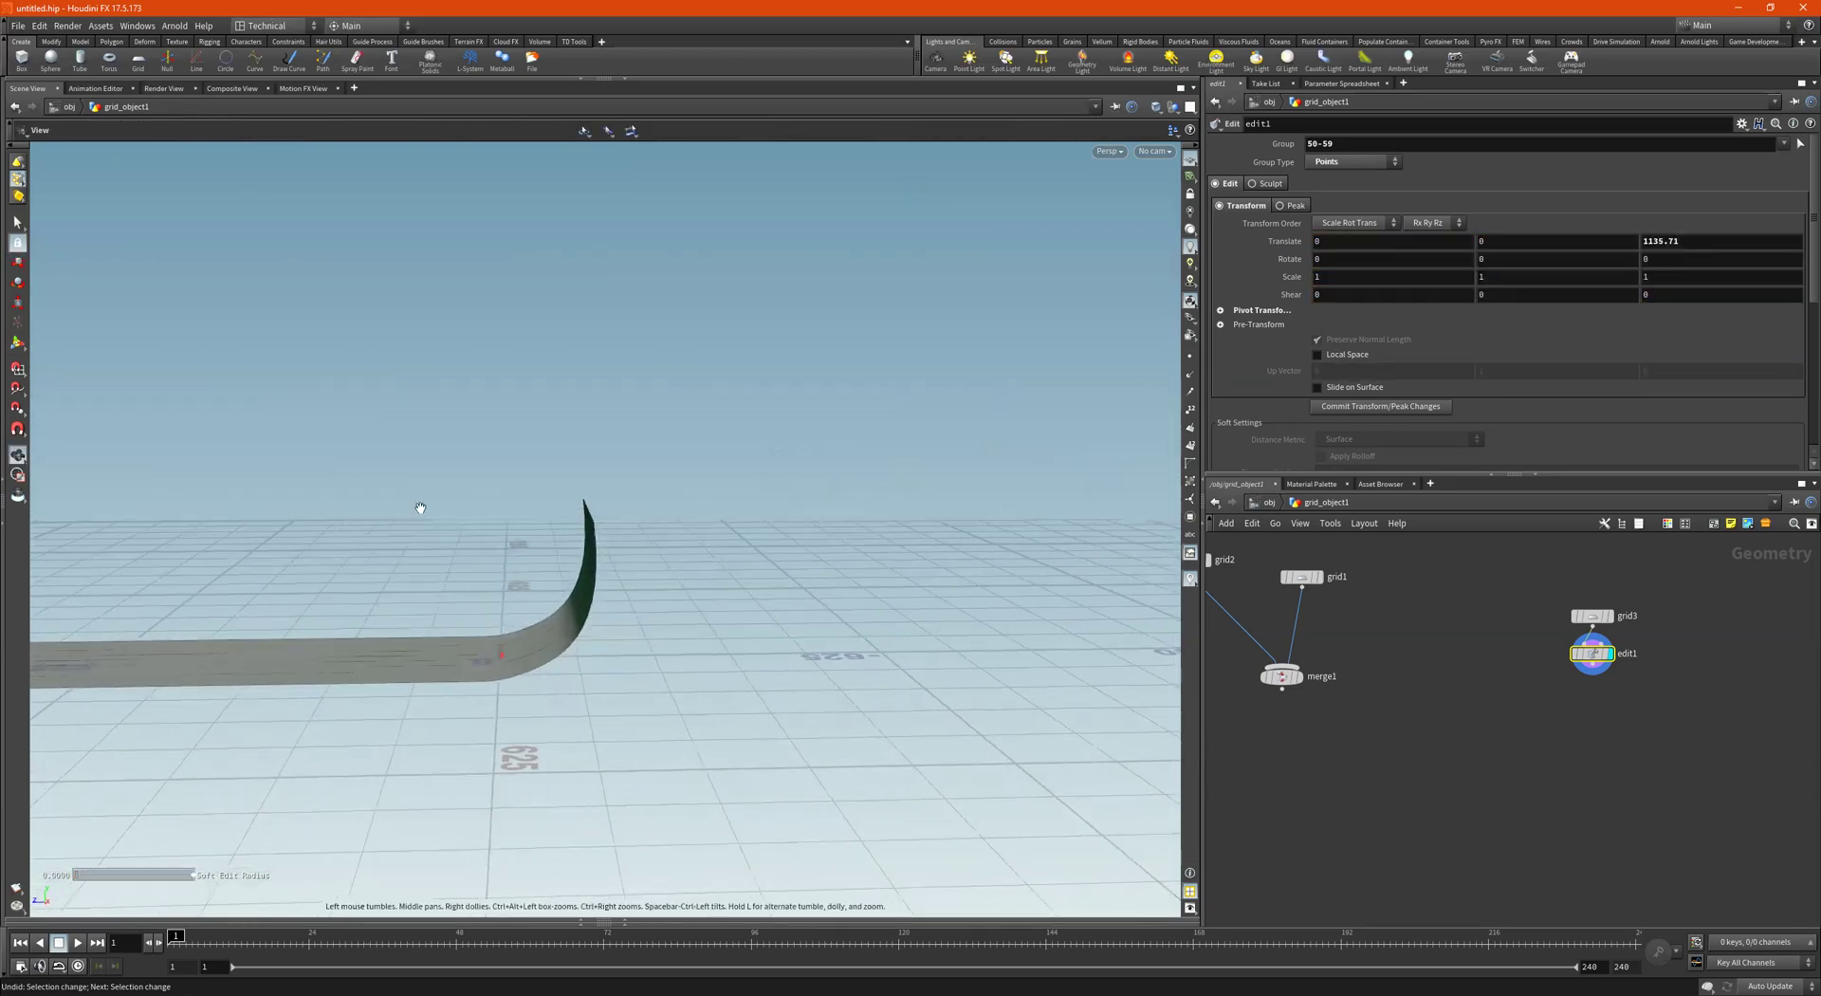
pyautogui.click(18, 243)
# Select only the backdrop's top-edge point row and move it about 407.8 up and 48.7 along Z
pyautogui.press('s')
pyautogui.moveTo(668, 448); pyautogui.dragTo(550, 554)
pyautogui.press('t')
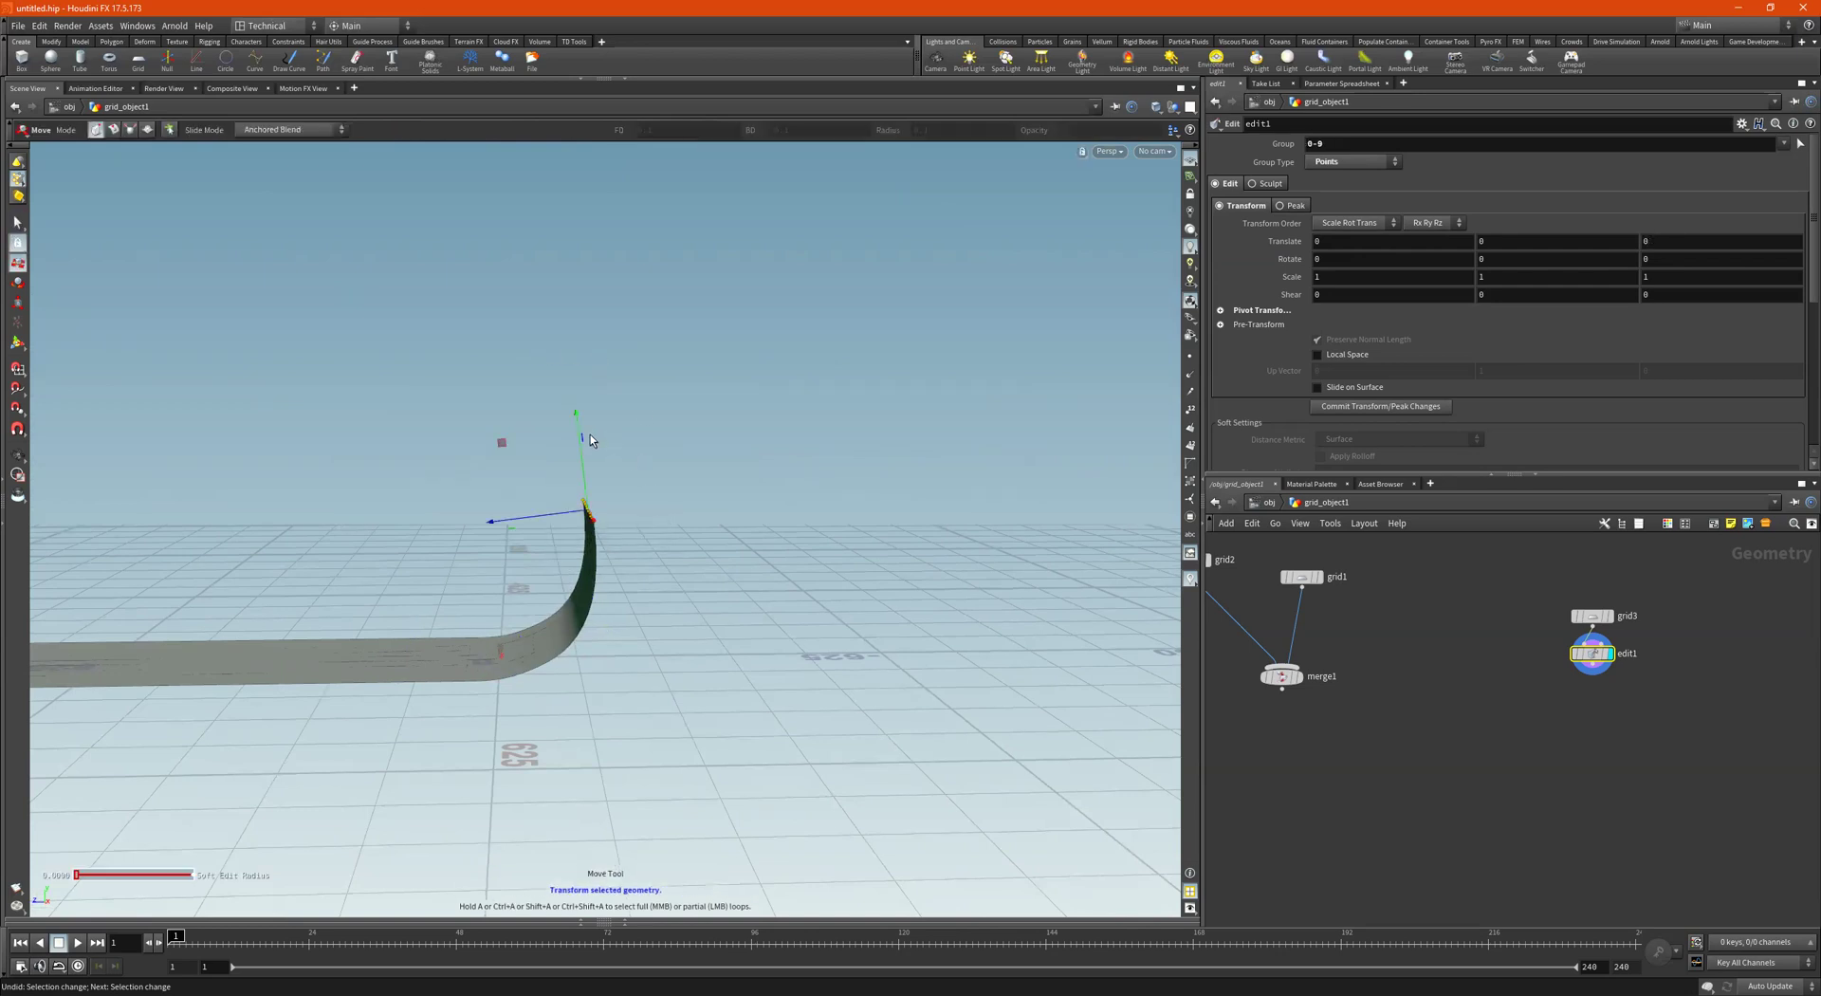
pyautogui.moveTo(577, 417); pyautogui.dragTo(561, 185)
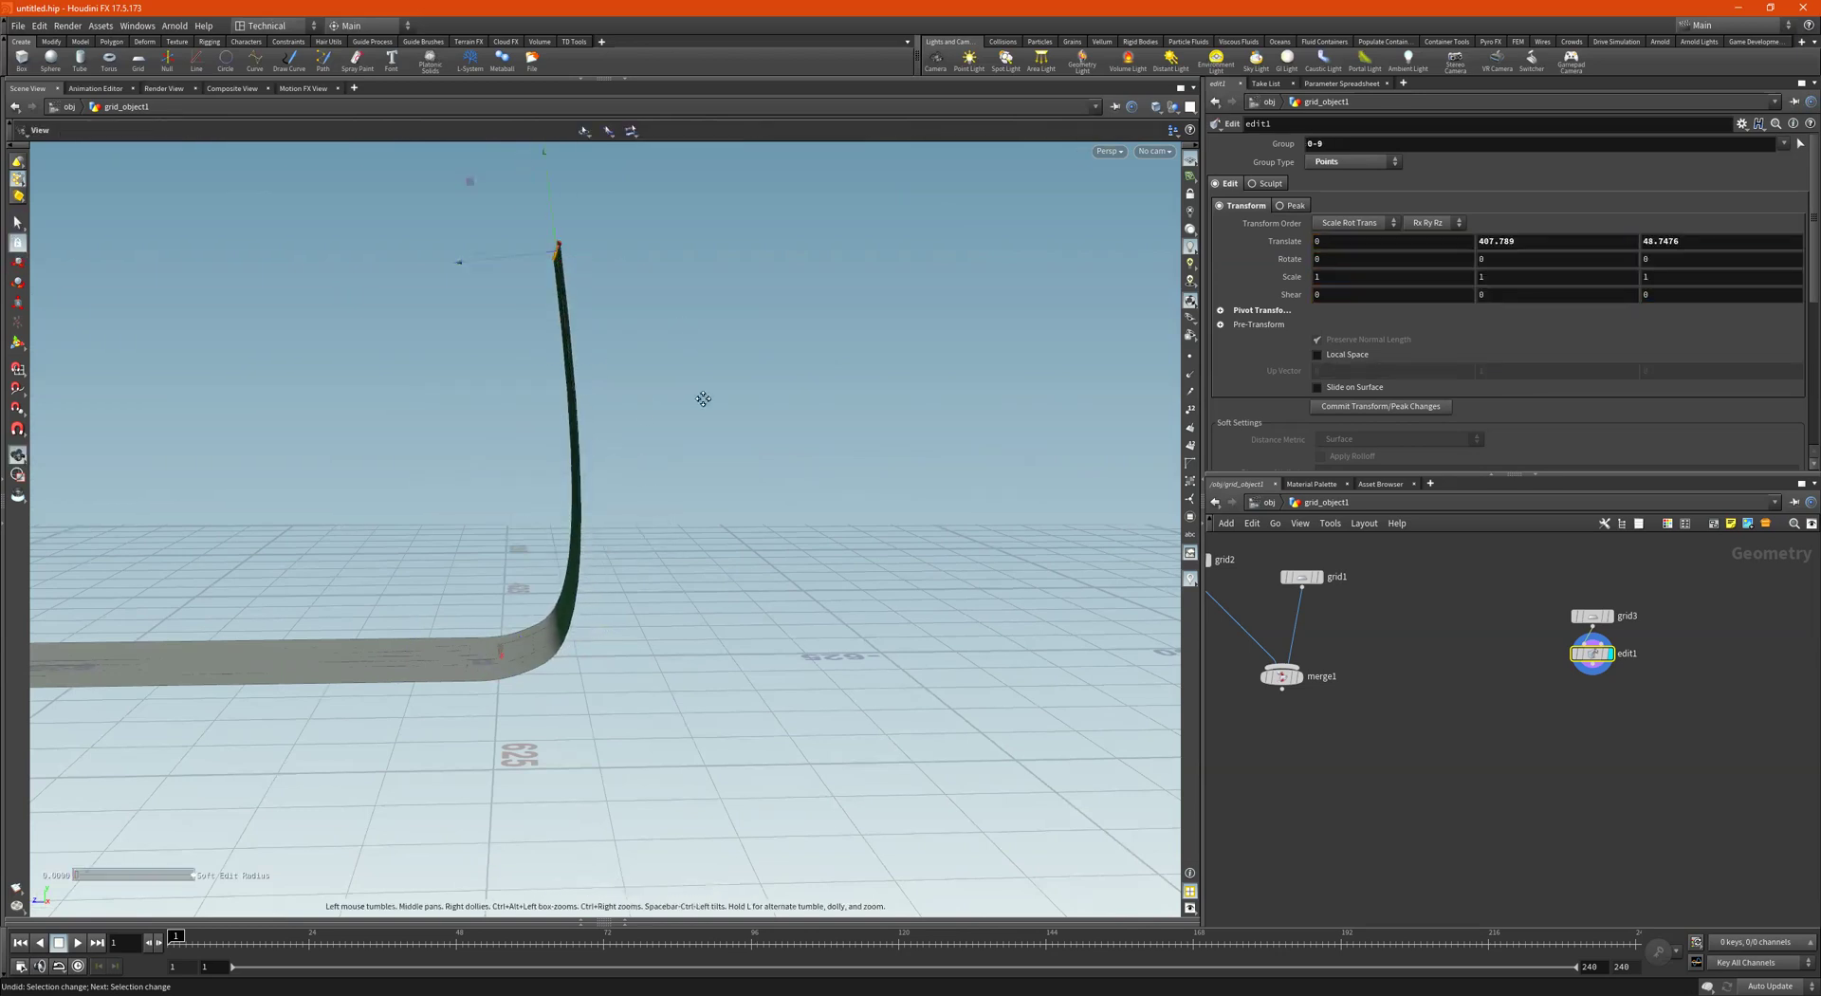
pyautogui.keyDown('alt'); pyautogui.moveTo(702, 398); pyautogui.dragTo(717, 470, button='middle'); pyautogui.keyUp('alt')
pyautogui.moveTo(499, 332); pyautogui.dragTo(536, 326)
pyautogui.keyDown('alt'); pyautogui.moveTo(536, 326); pyautogui.dragTo(424, 504, button='right'); pyautogui.keyUp('alt')
pyautogui.keyDown('alt'); pyautogui.moveTo(425, 504); pyautogui.dragTo(853, 531); pyautogui.keyUp('alt')
pyautogui.hotkey('ctrl', 'z')
pyautogui.moveTo(617, 439); pyautogui.dragTo(517, 335)
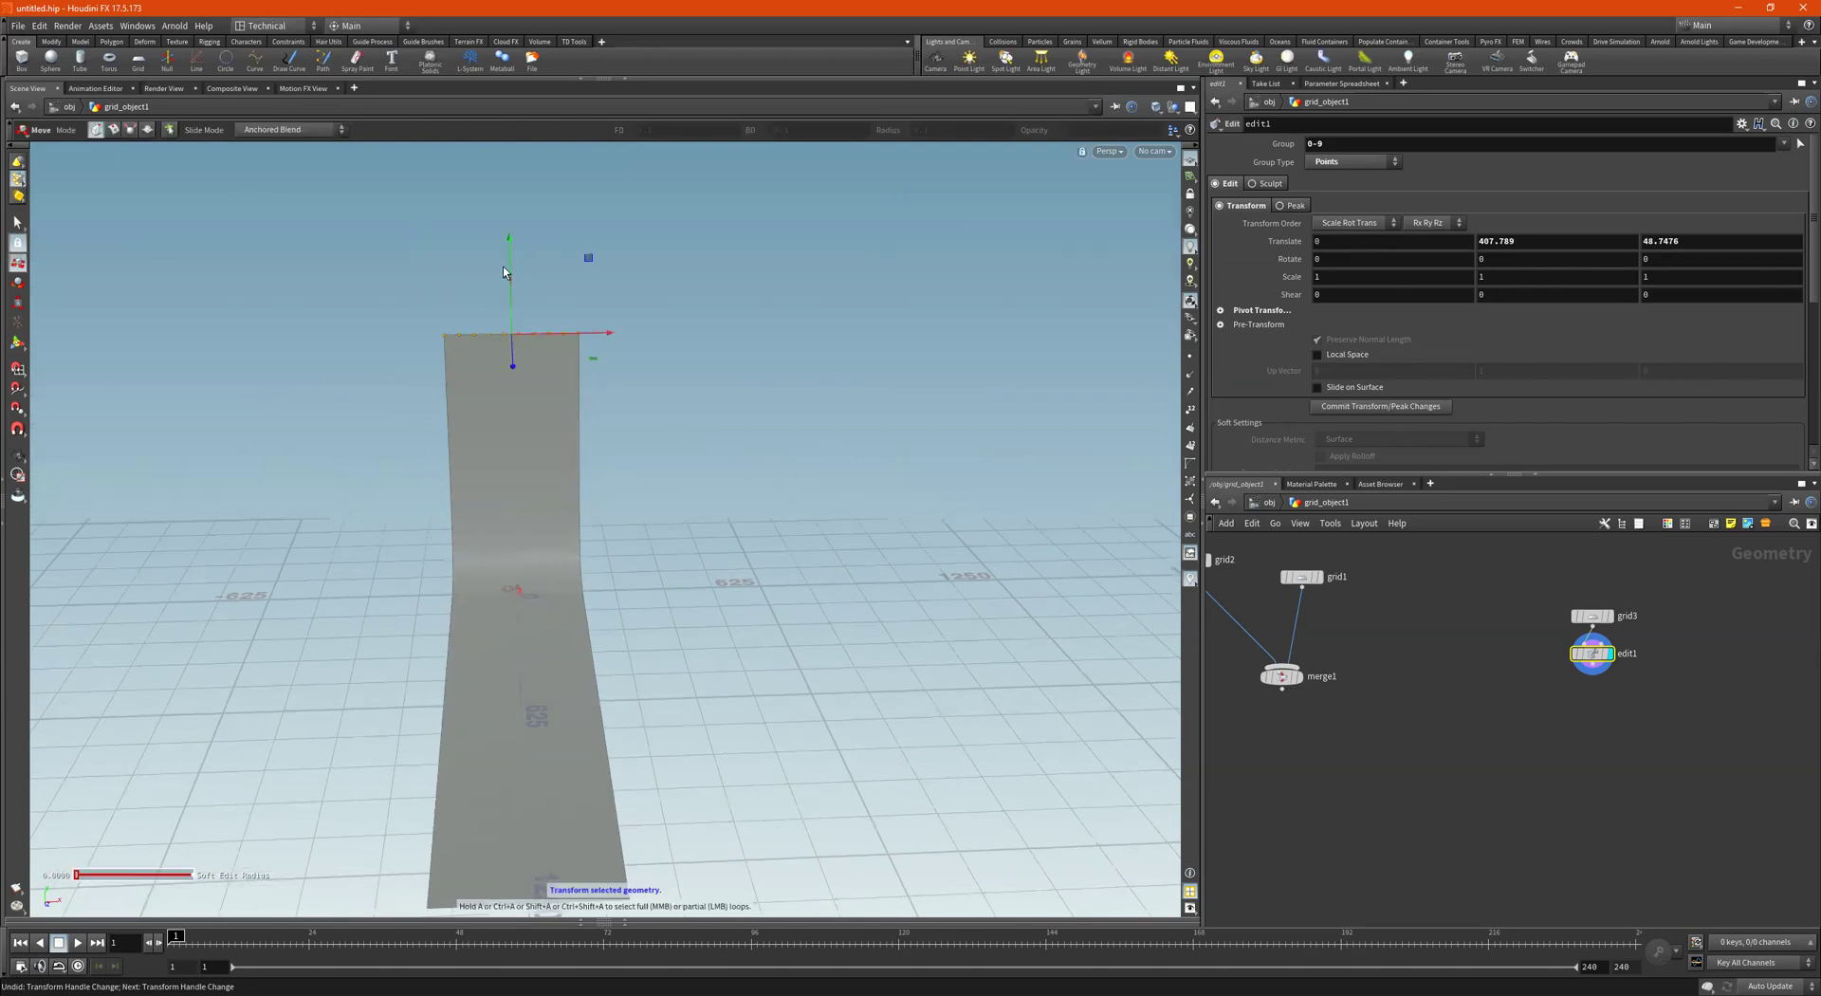
# Raise the top-edge point row further, to about 664.4 up and -7 along Z
pyautogui.moveTo(509, 256); pyautogui.dragTo(588, 294)
pyautogui.moveTo(504, 250); pyautogui.dragTo(541, 268)
pyautogui.press('space')
pyautogui.moveTo(519, 421); pyautogui.dragTo(590, 412)
pyautogui.moveTo(118, 351); pyautogui.dragTo(373, 384)
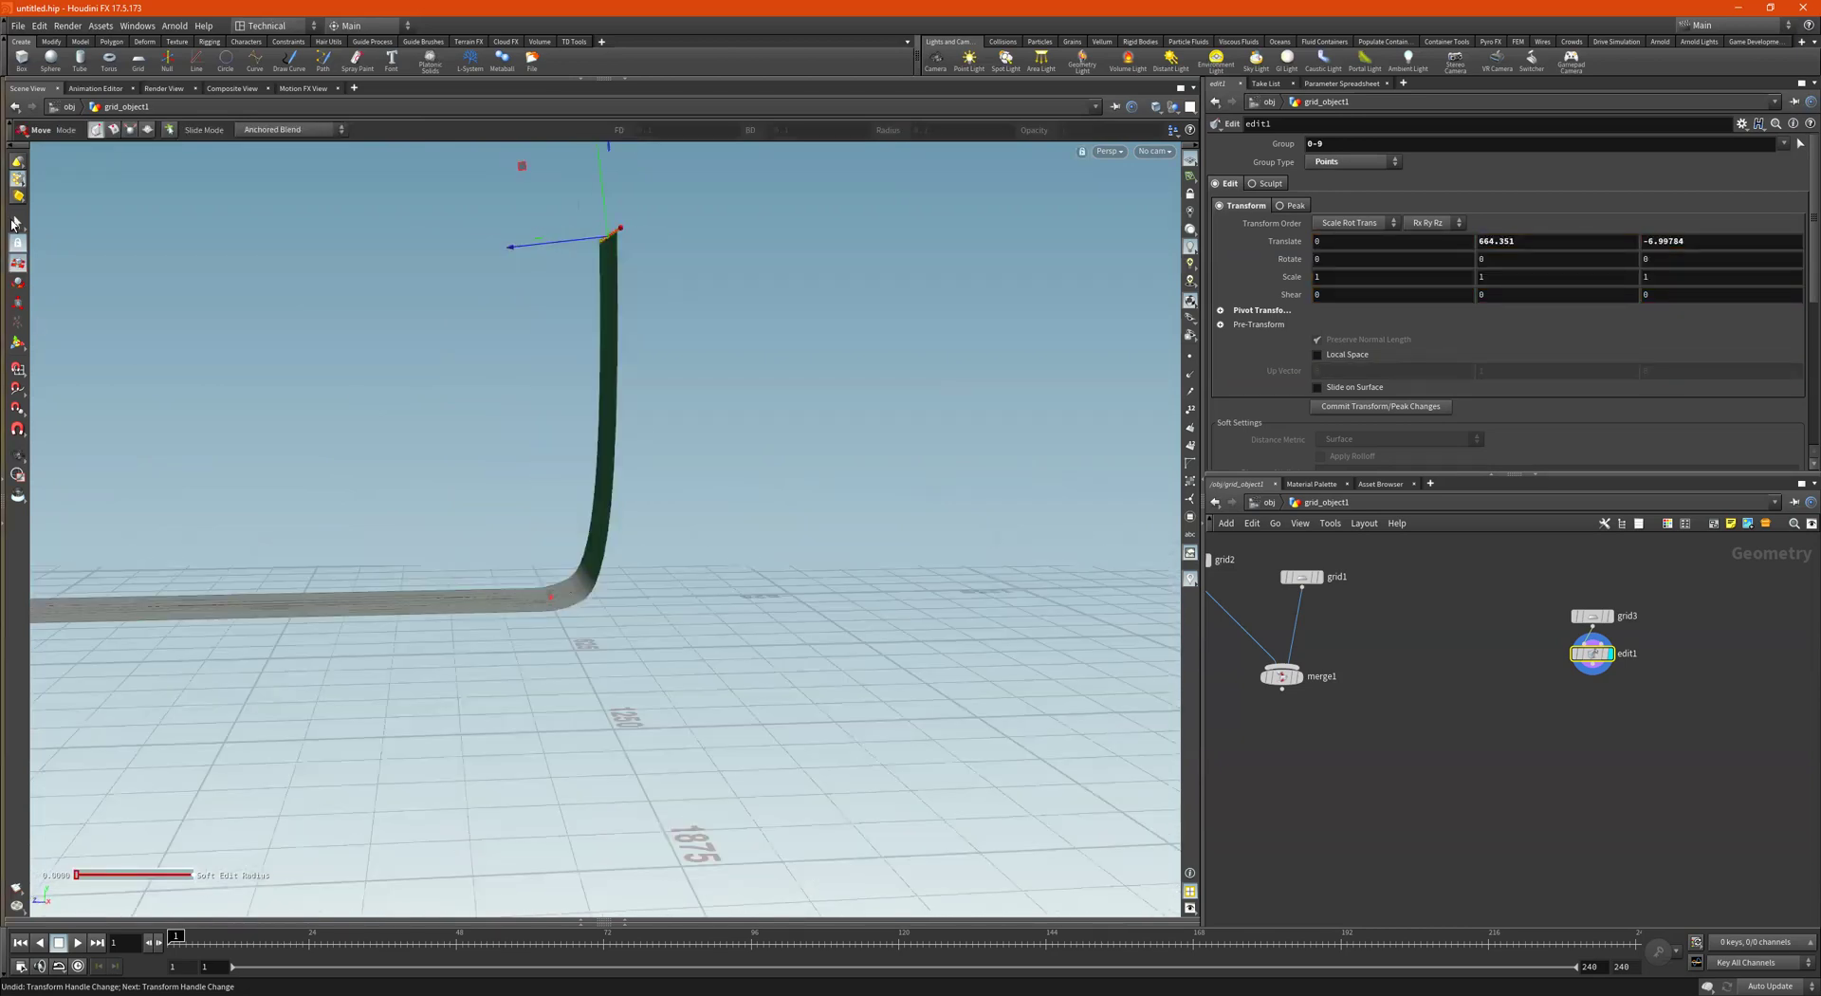
# Select the second point row from the top edge and move it about 49.5 up and -28.2 along Z
pyautogui.press('space')
pyautogui.moveTo(304, 452); pyautogui.dragTo(43, 418)
pyautogui.press('space')
pyautogui.moveTo(397, 379); pyautogui.dragTo(451, 370)
pyautogui.press('s')
pyautogui.moveTo(745, 443); pyautogui.dragTo(607, 603)
pyautogui.press('t')
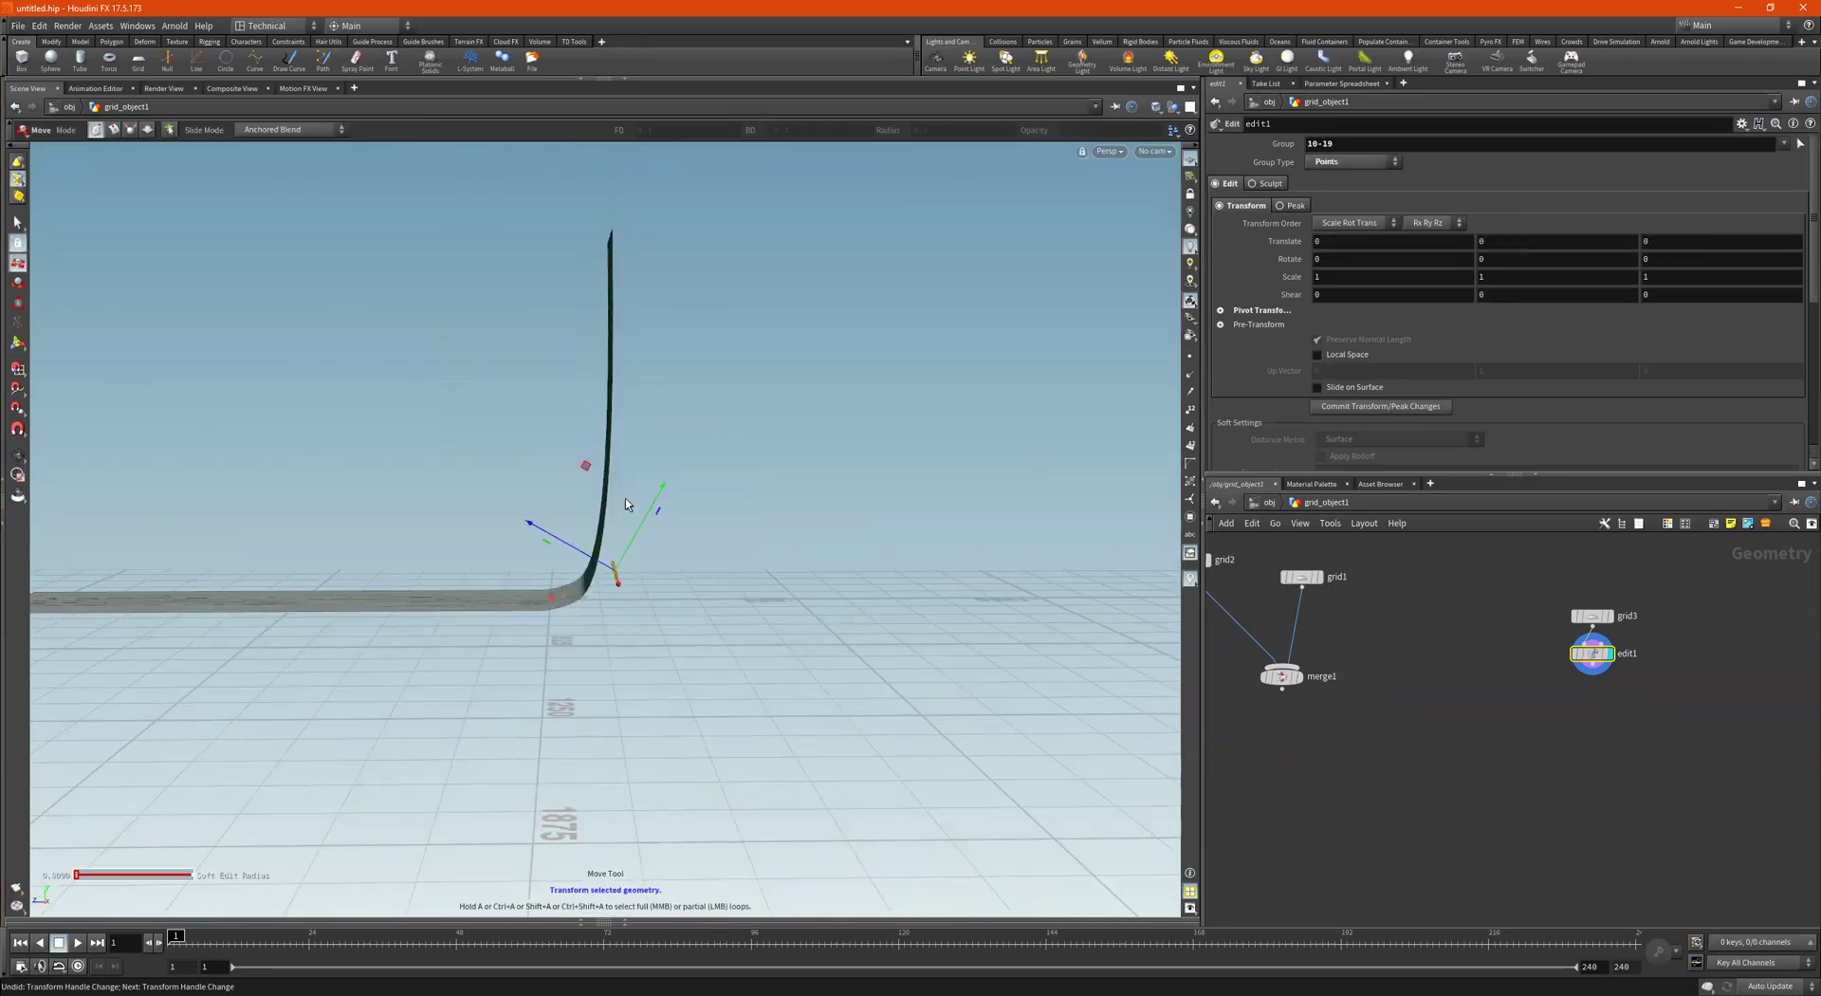
pyautogui.moveTo(661, 496); pyautogui.dragTo(1015, 611)
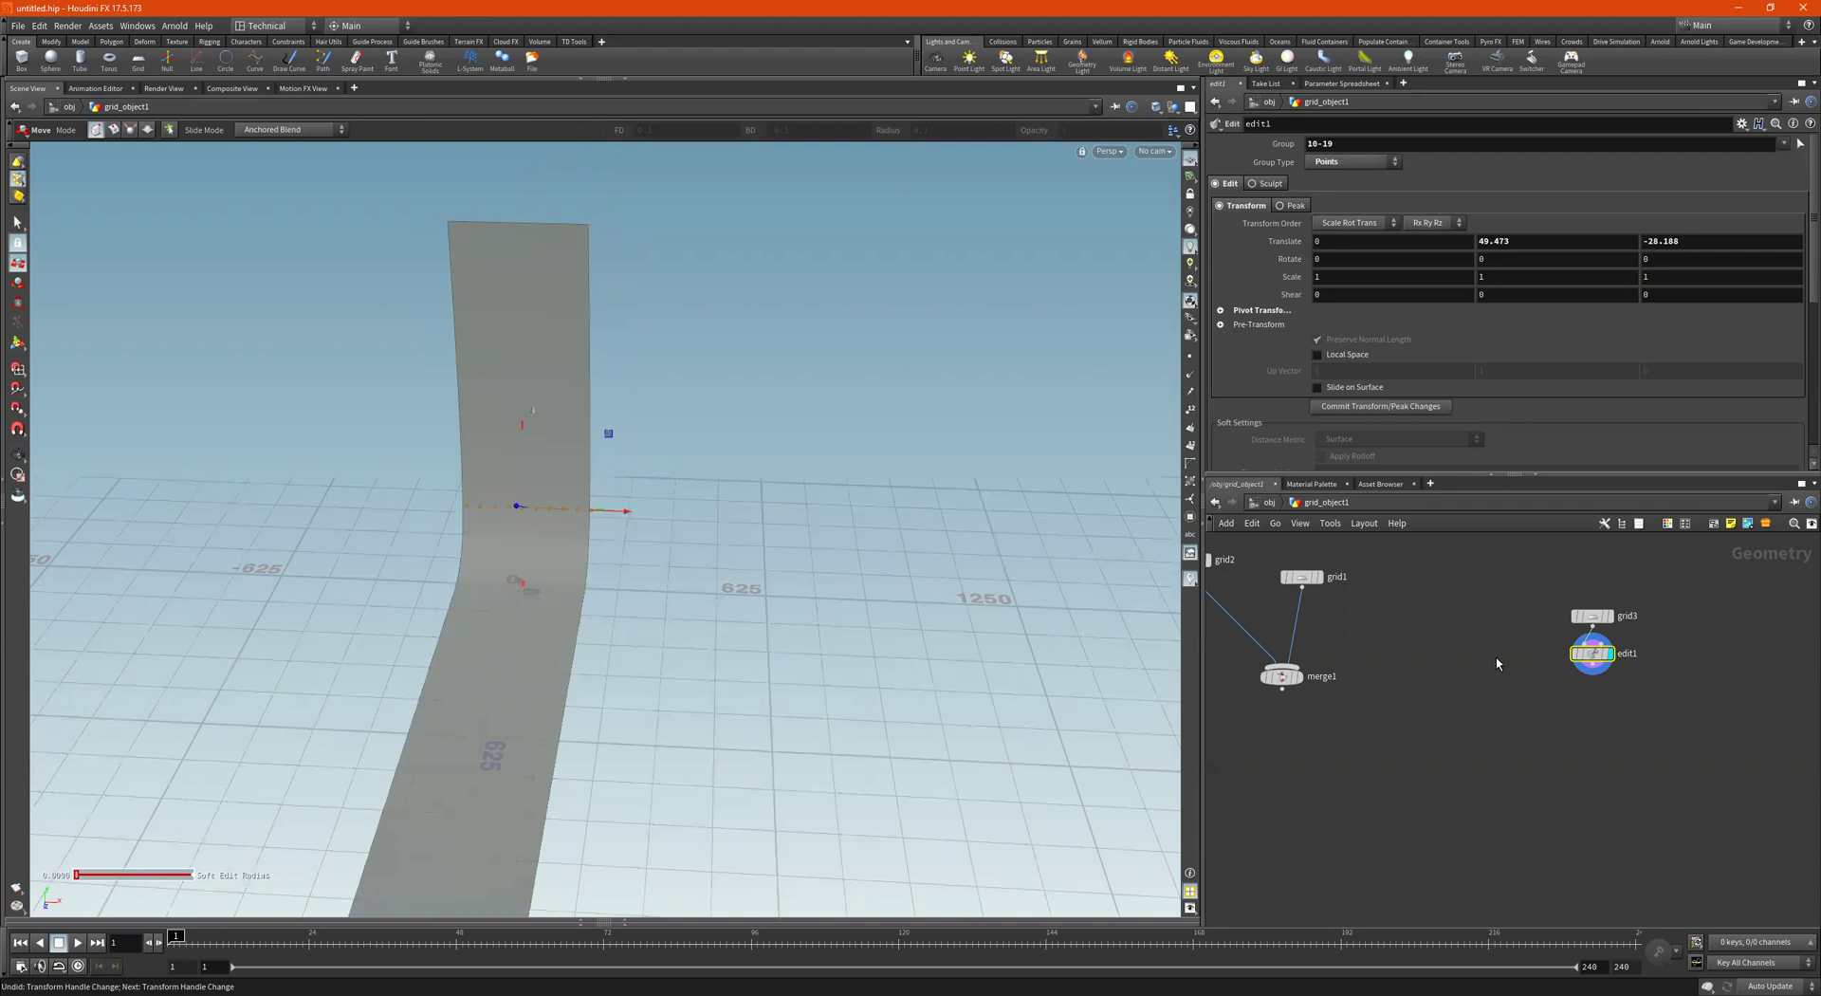
# Add a Transform node, wire it below edit1 and make it the displayed node
pyautogui.scroll(1, 1629, 697)
pyautogui.press('Tab')
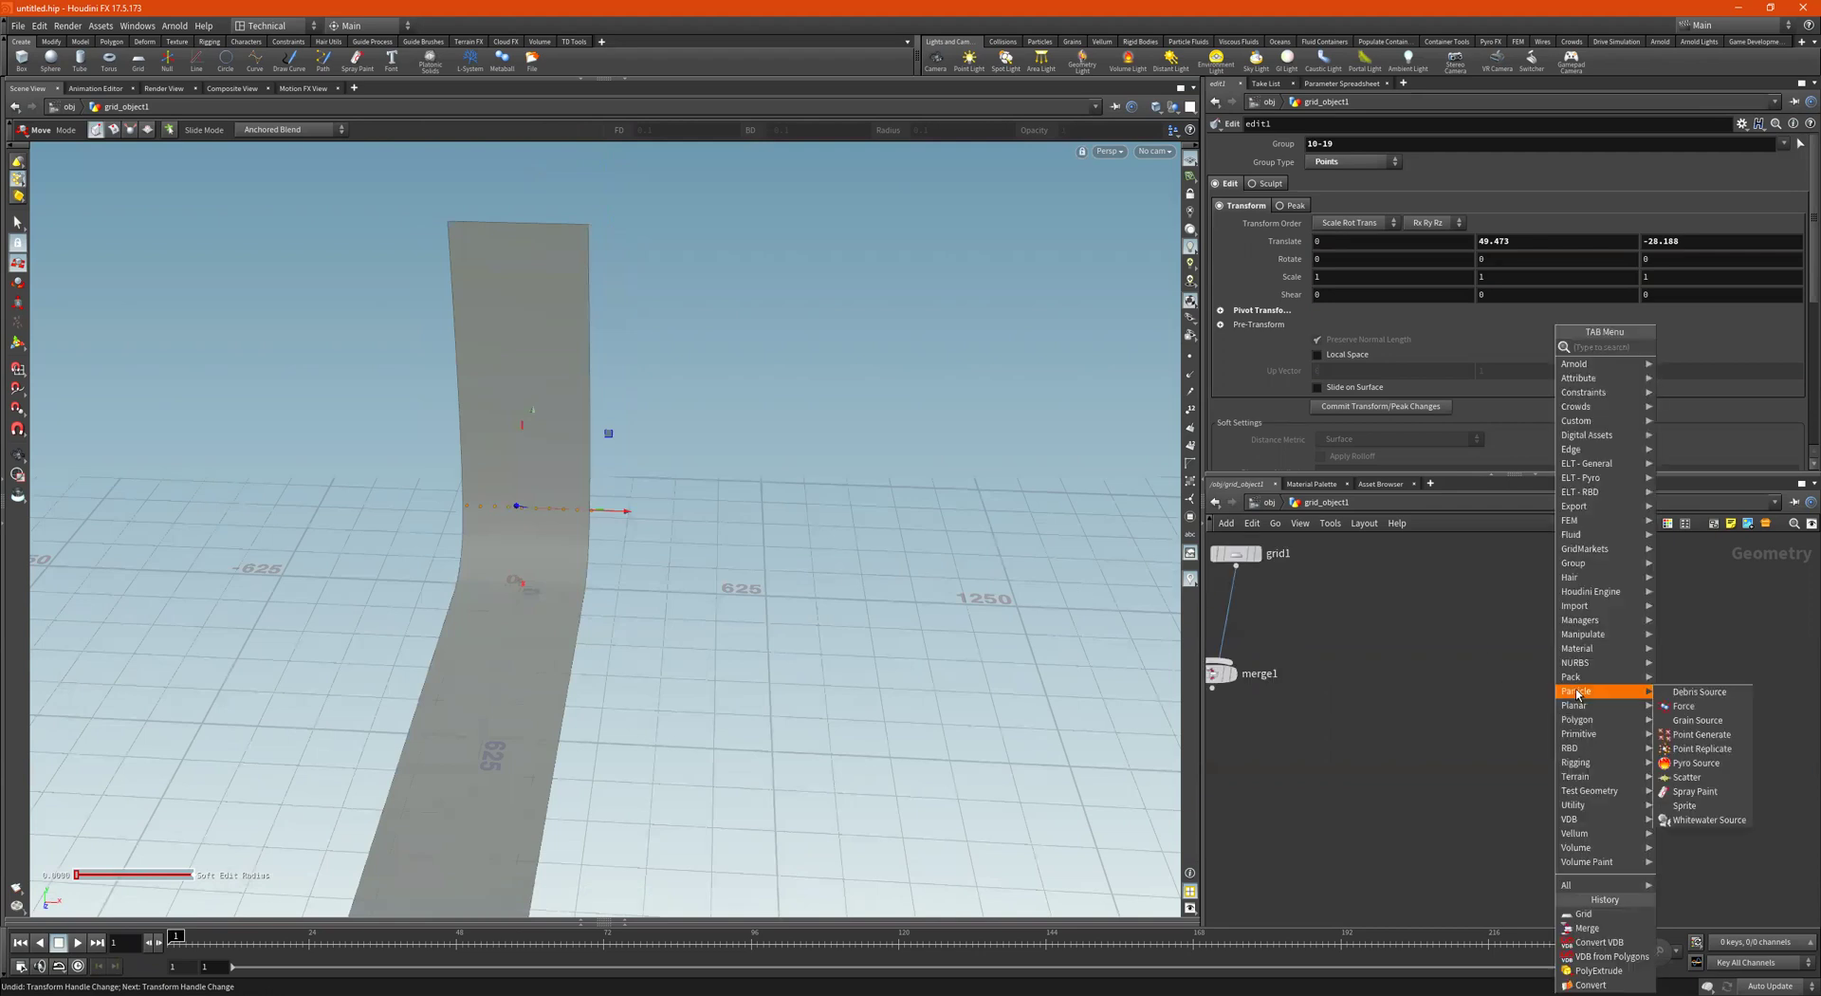
pyautogui.write('transfo')
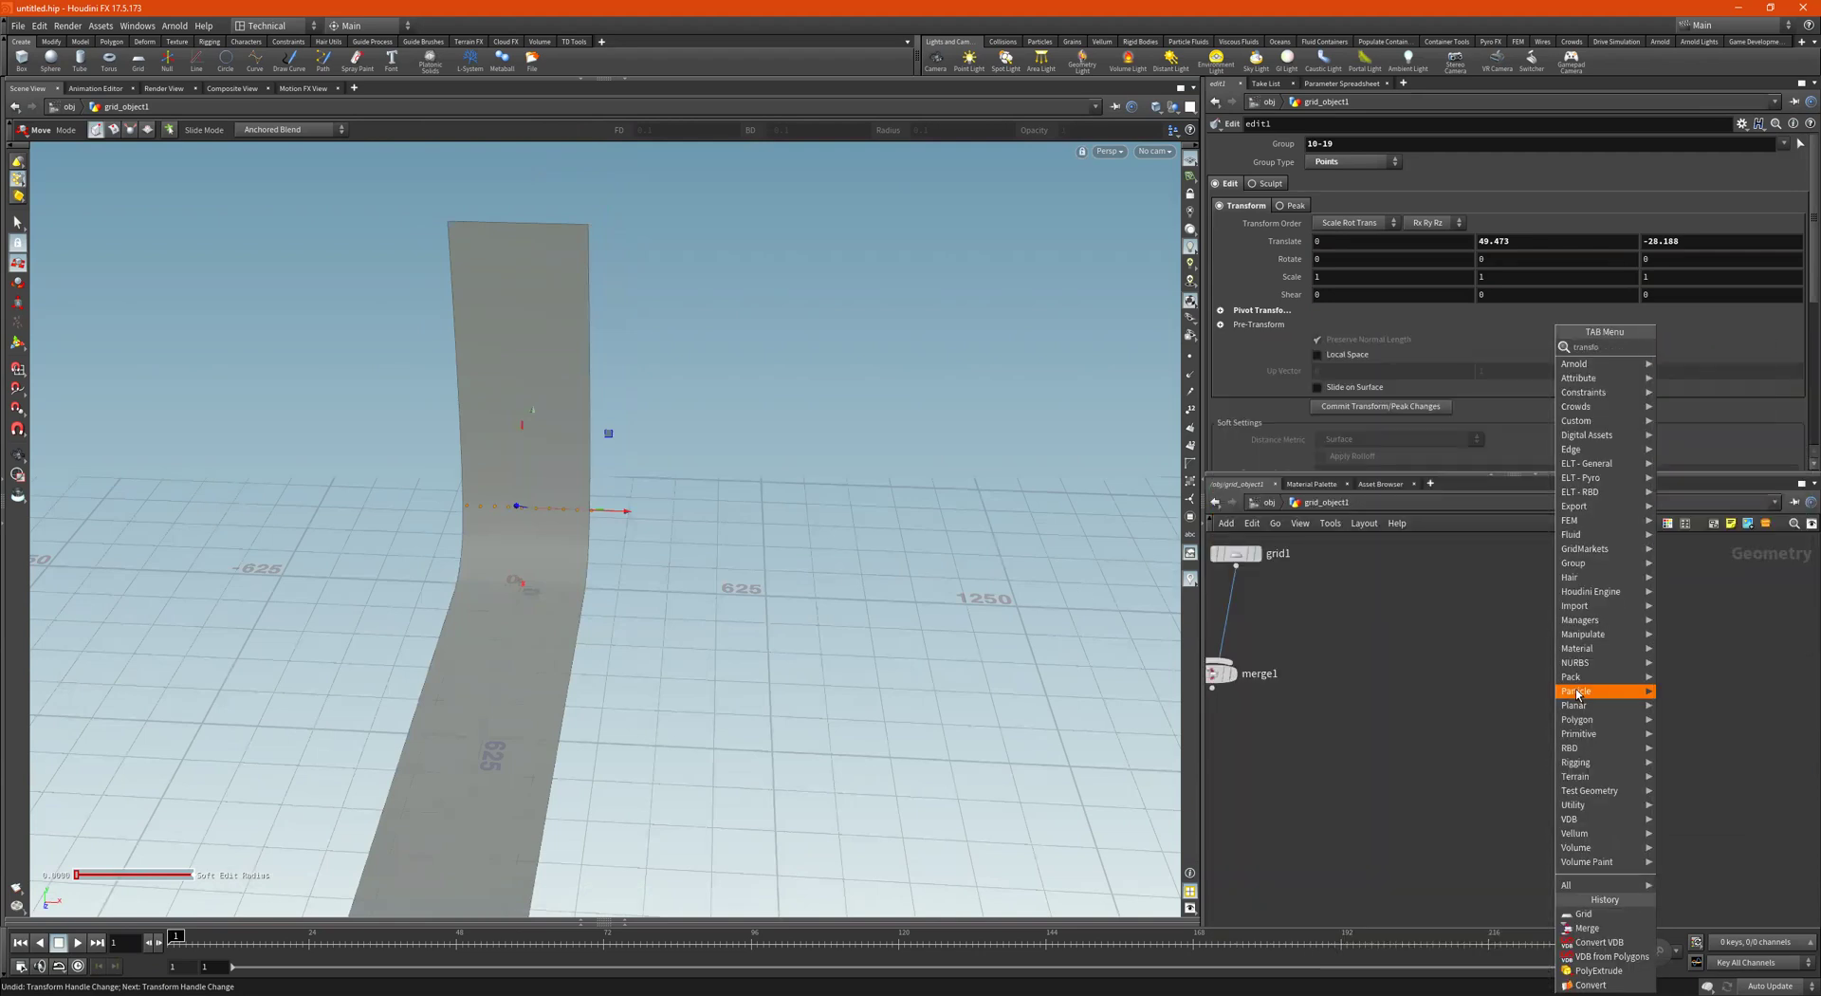
pyautogui.press('Return')
pyautogui.click(1577, 692)
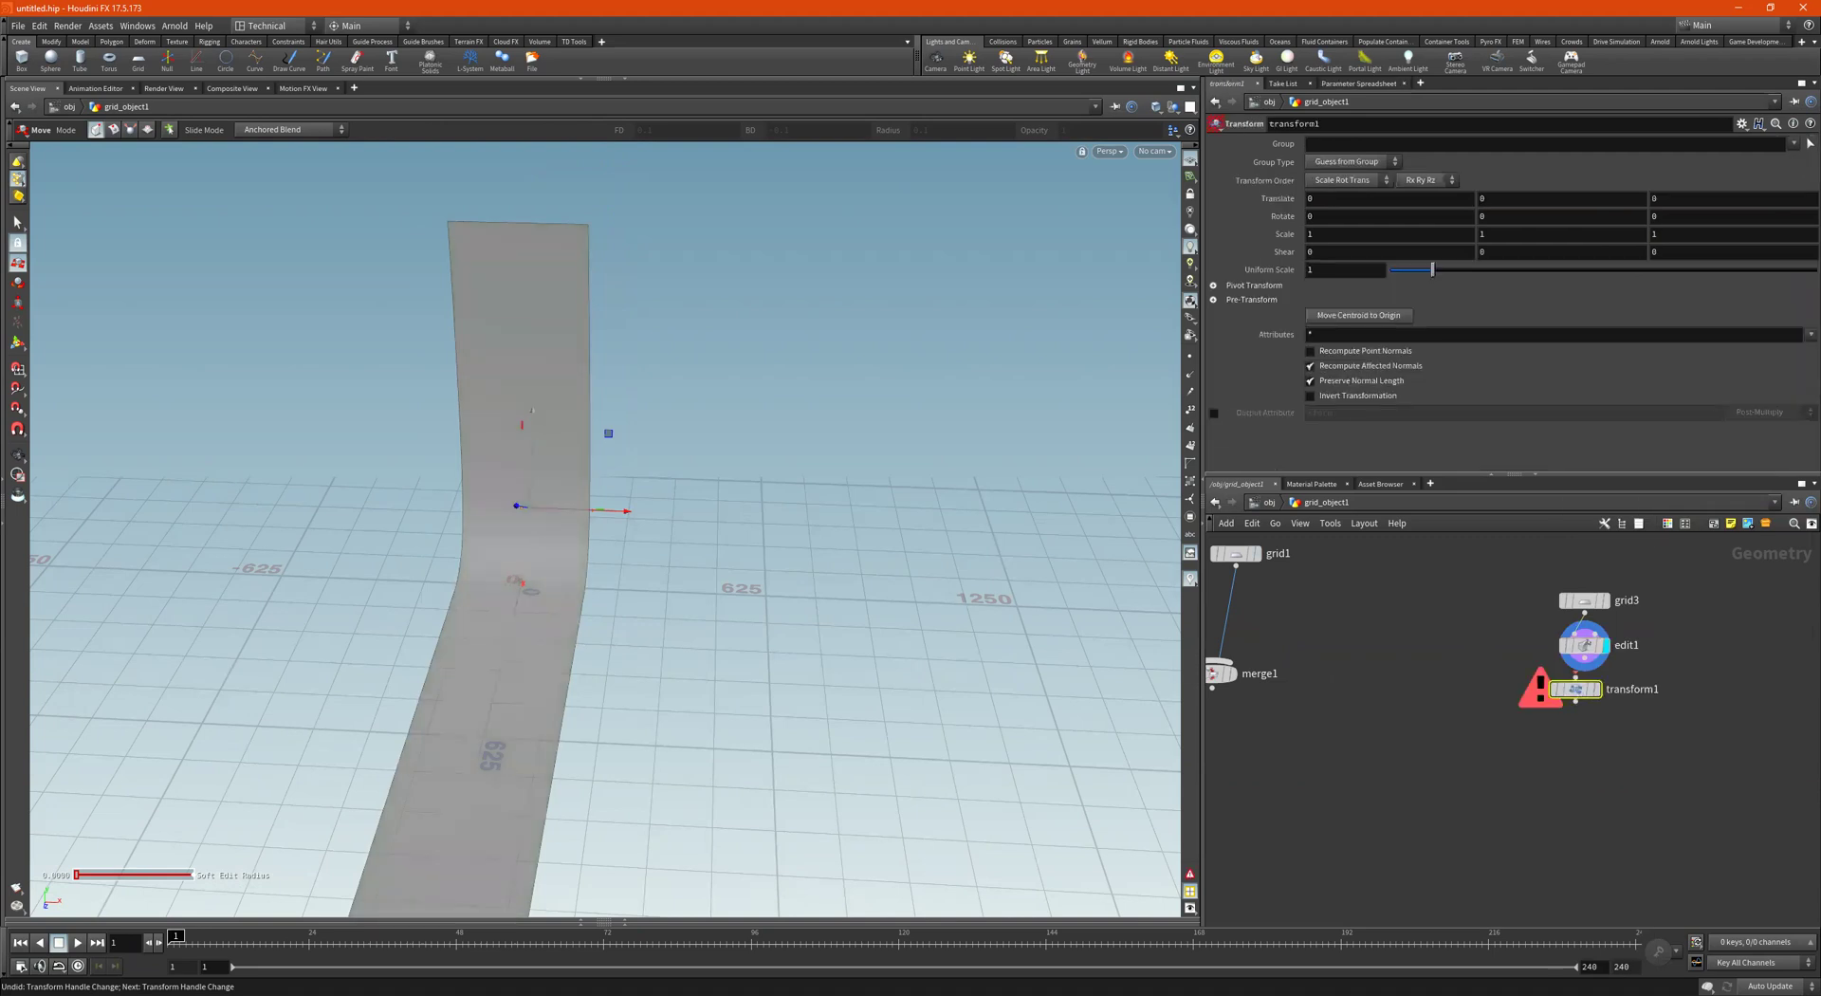
pyautogui.scroll(3, 1612, 601)
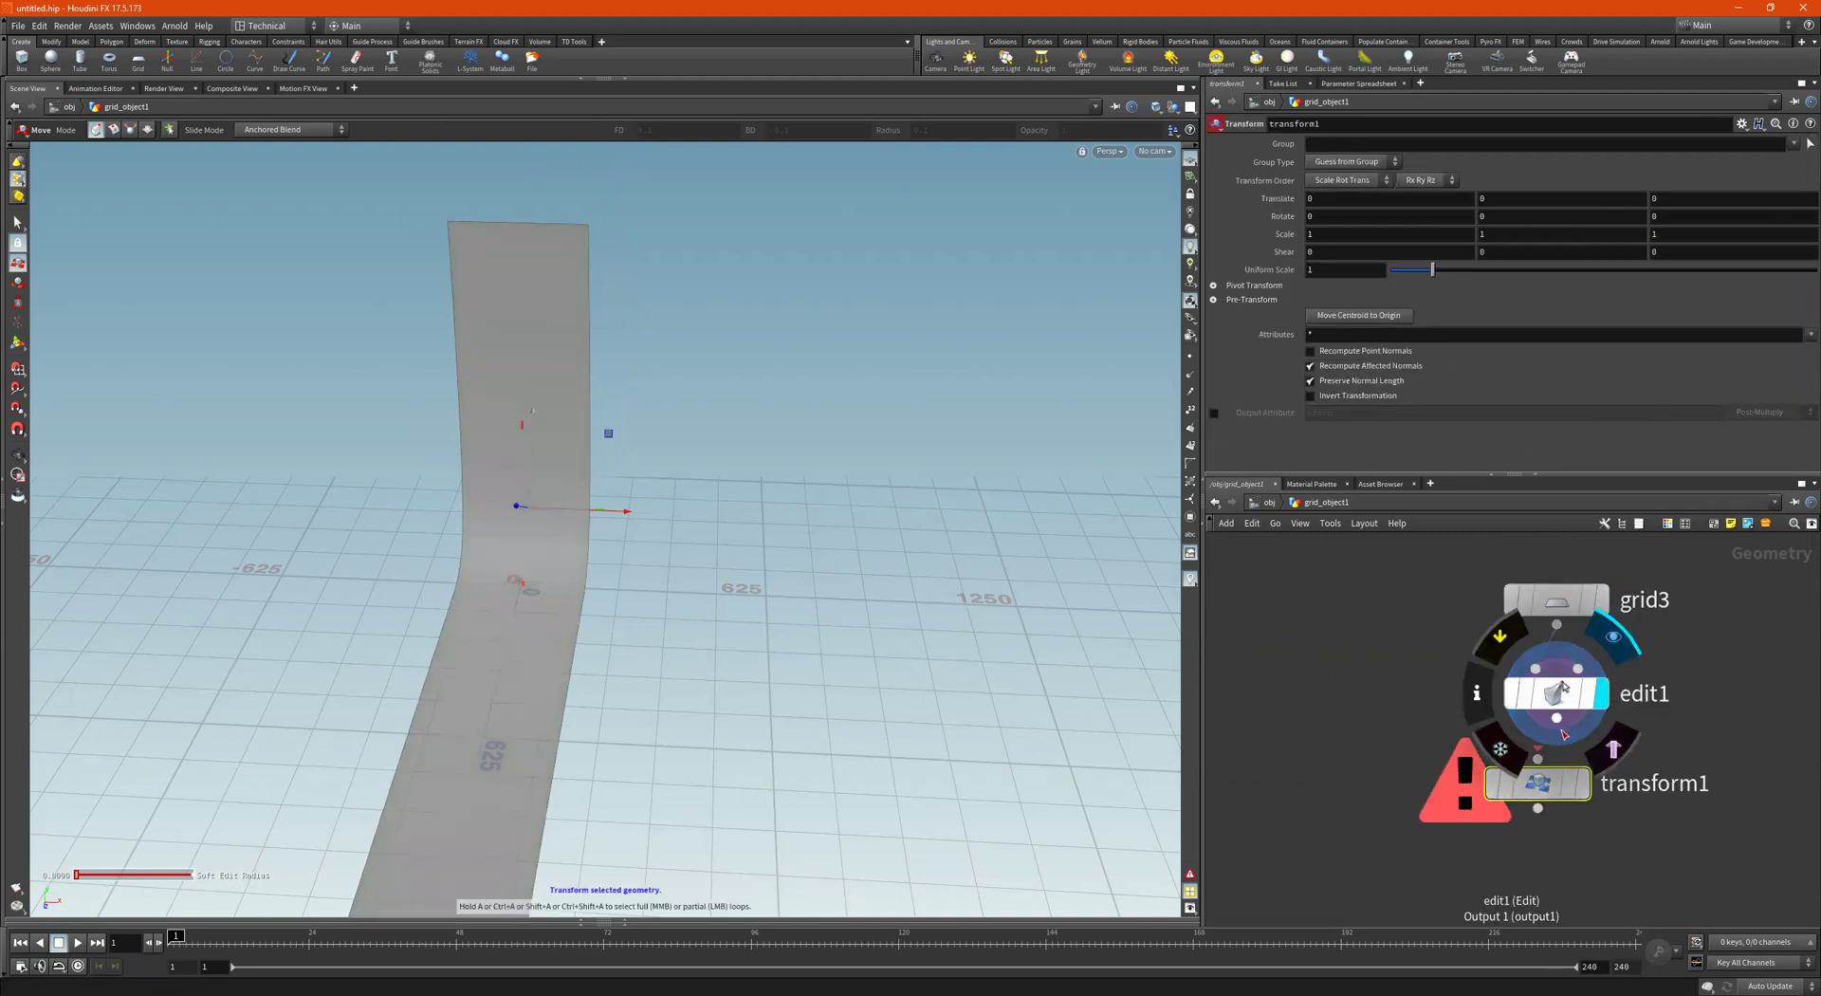
pyautogui.moveTo(1578, 796); pyautogui.dragTo(1597, 814)
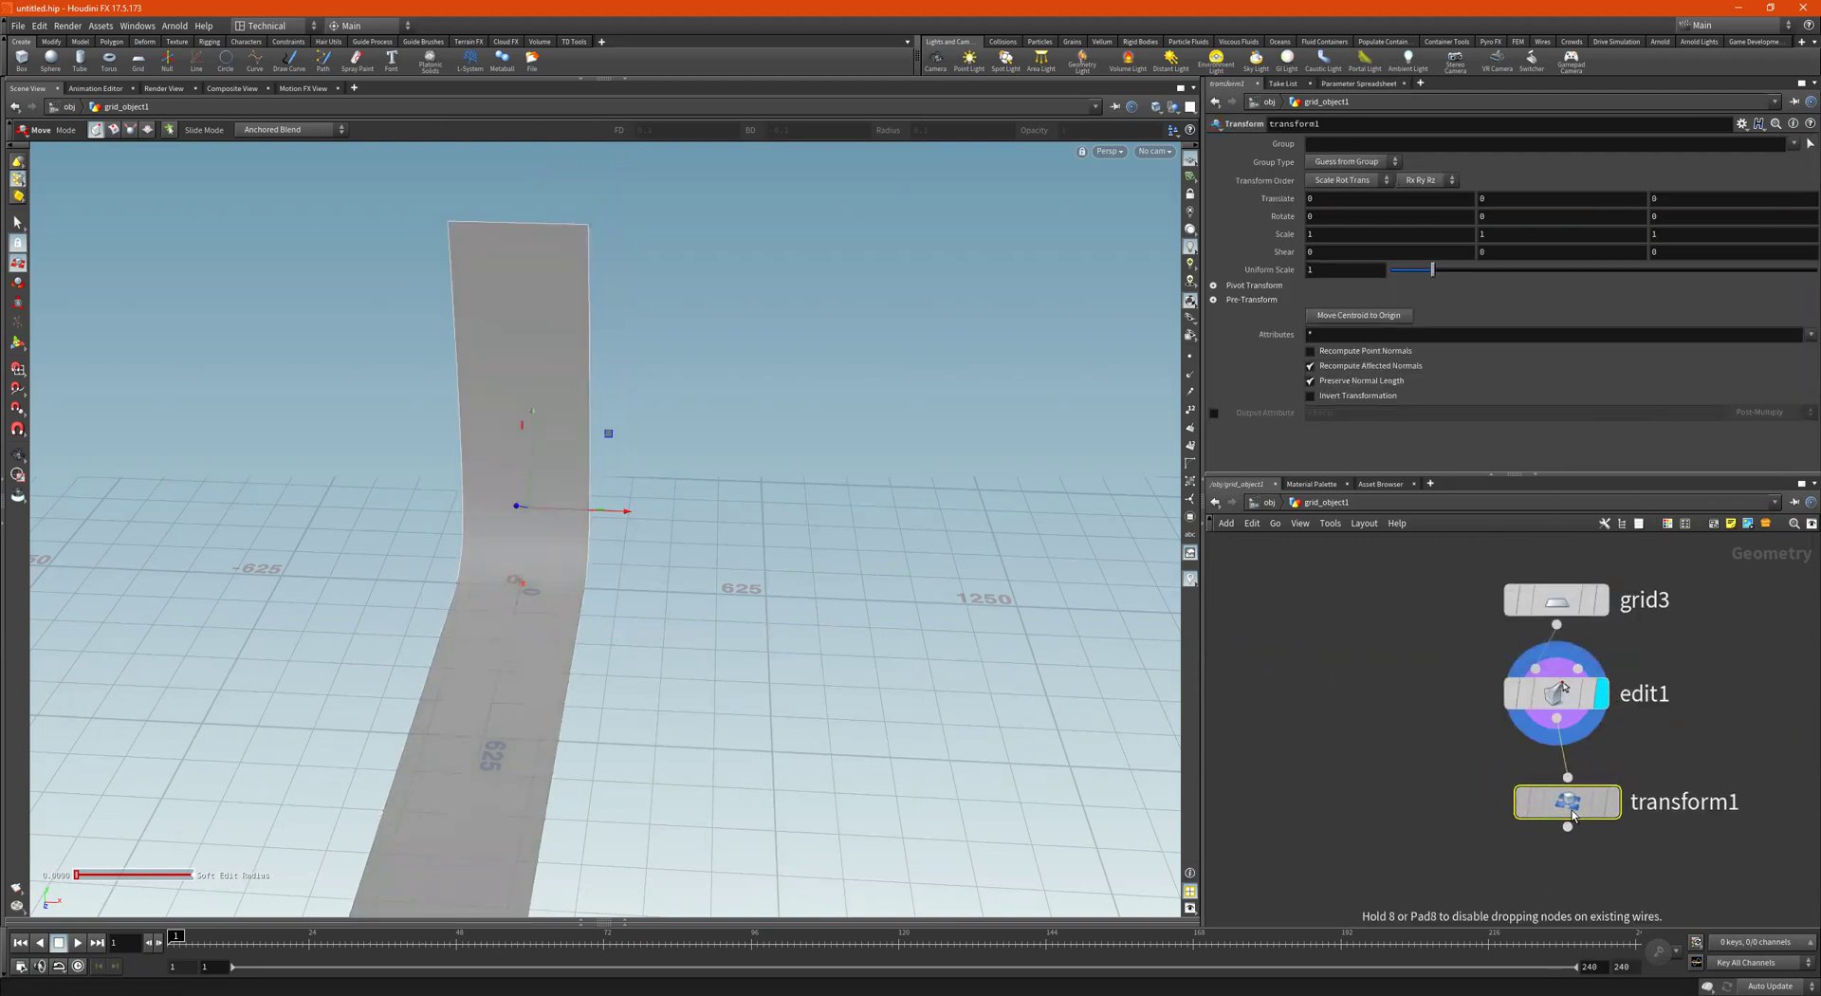
pyautogui.click(1599, 804)
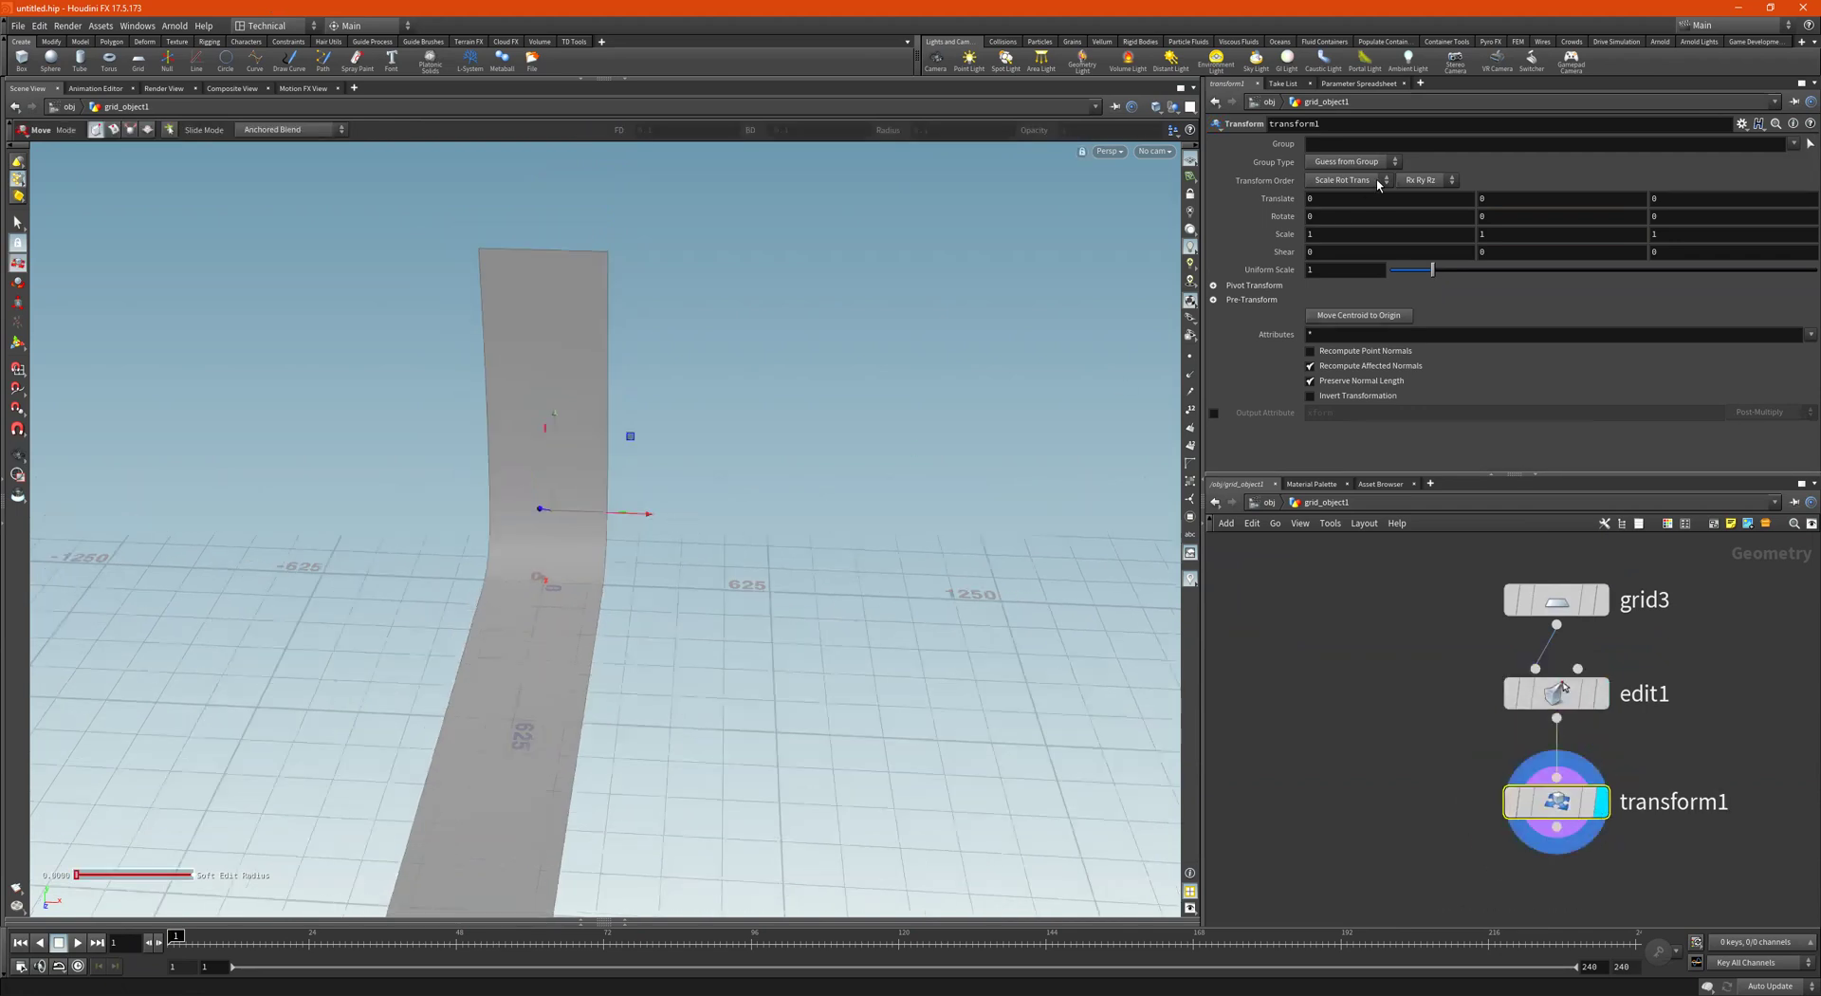
# Set the backdrop transform to Translate X 17.1, Scale X 6.9 and Uniform Scale 0.15
pyautogui.moveTo(1366, 198); pyautogui.dragTo(1413, 180, button='middle')
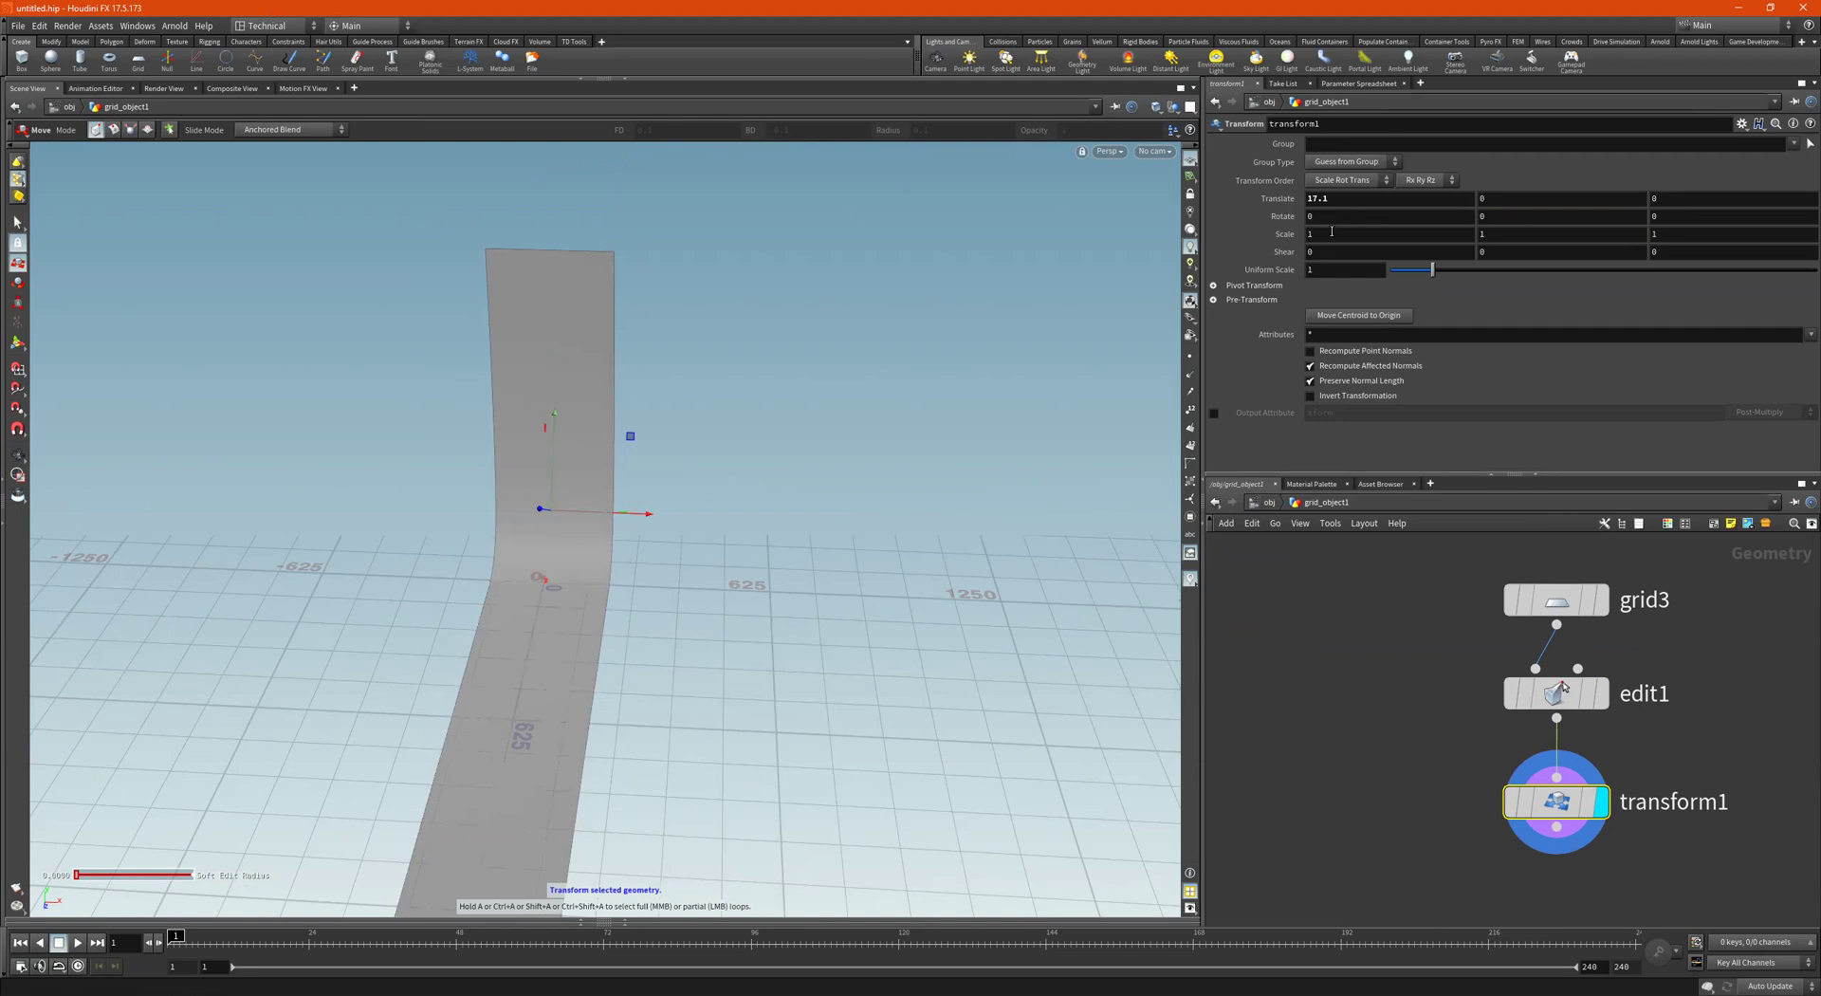
pyautogui.moveTo(1331, 231); pyautogui.dragTo(1702, 261, button='middle')
pyautogui.keyDown('alt'); pyautogui.moveTo(787, 355); pyautogui.dragTo(669, 337); pyautogui.keyUp('alt')
pyautogui.keyDown('alt'); pyautogui.moveTo(590, 406); pyautogui.dragTo(1087, 437, button='right'); pyautogui.keyUp('alt')
pyautogui.keyDown('alt'); pyautogui.moveTo(528, 556); pyautogui.dragTo(724, 559); pyautogui.keyUp('alt')
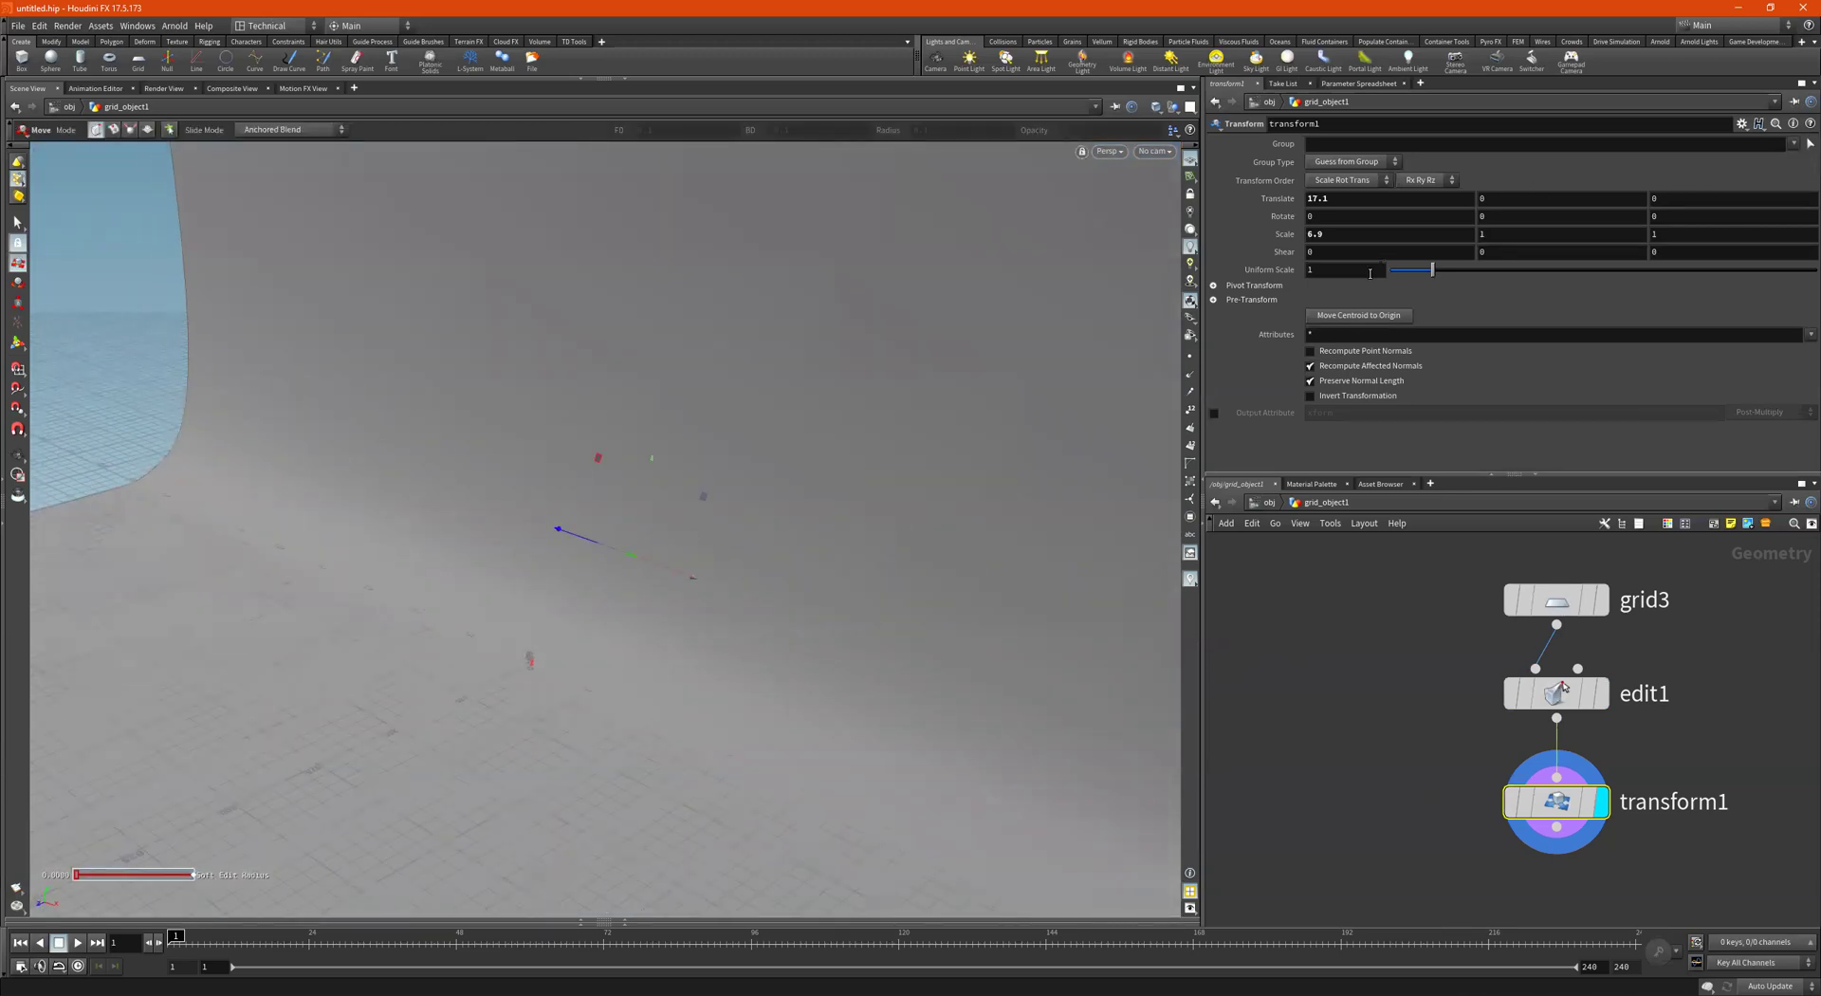
pyautogui.moveTo(1425, 276); pyautogui.dragTo(1398, 279)
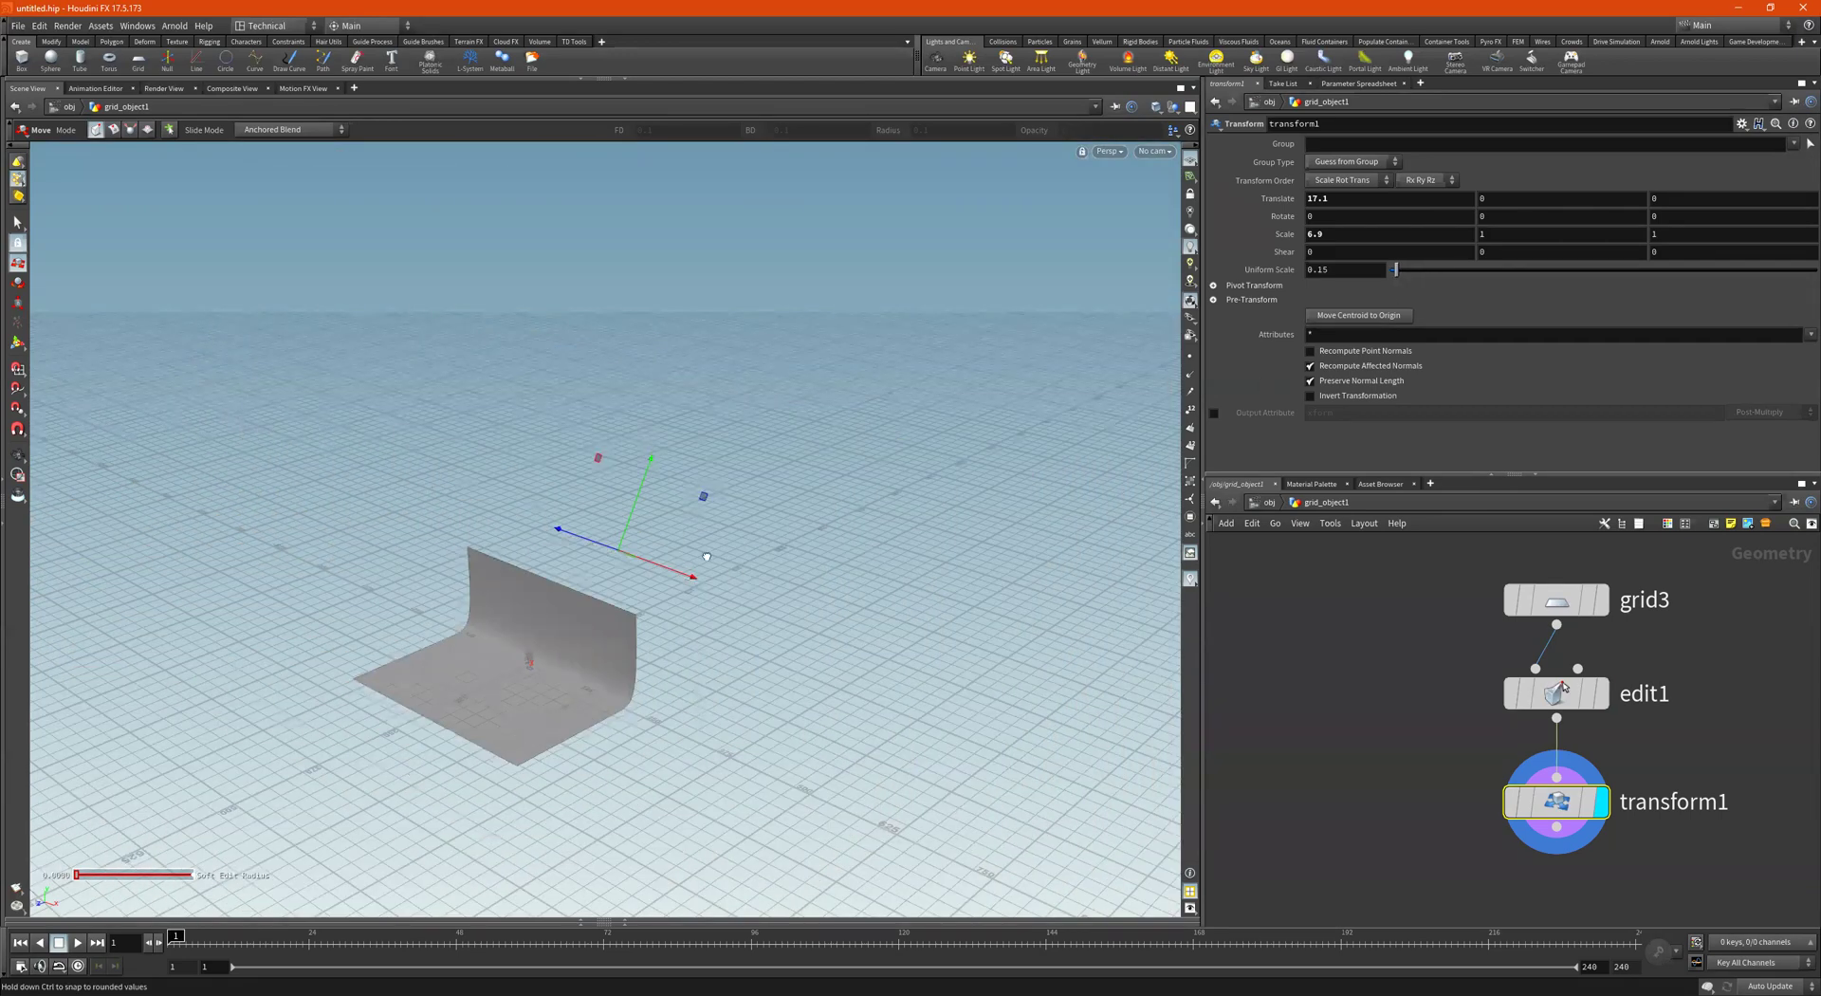
# Using the side view, move the backdrop backward to about -46.8 along Z, behind the robot
pyautogui.hotkey('space', '2')
pyautogui.hotkey('space', '3')
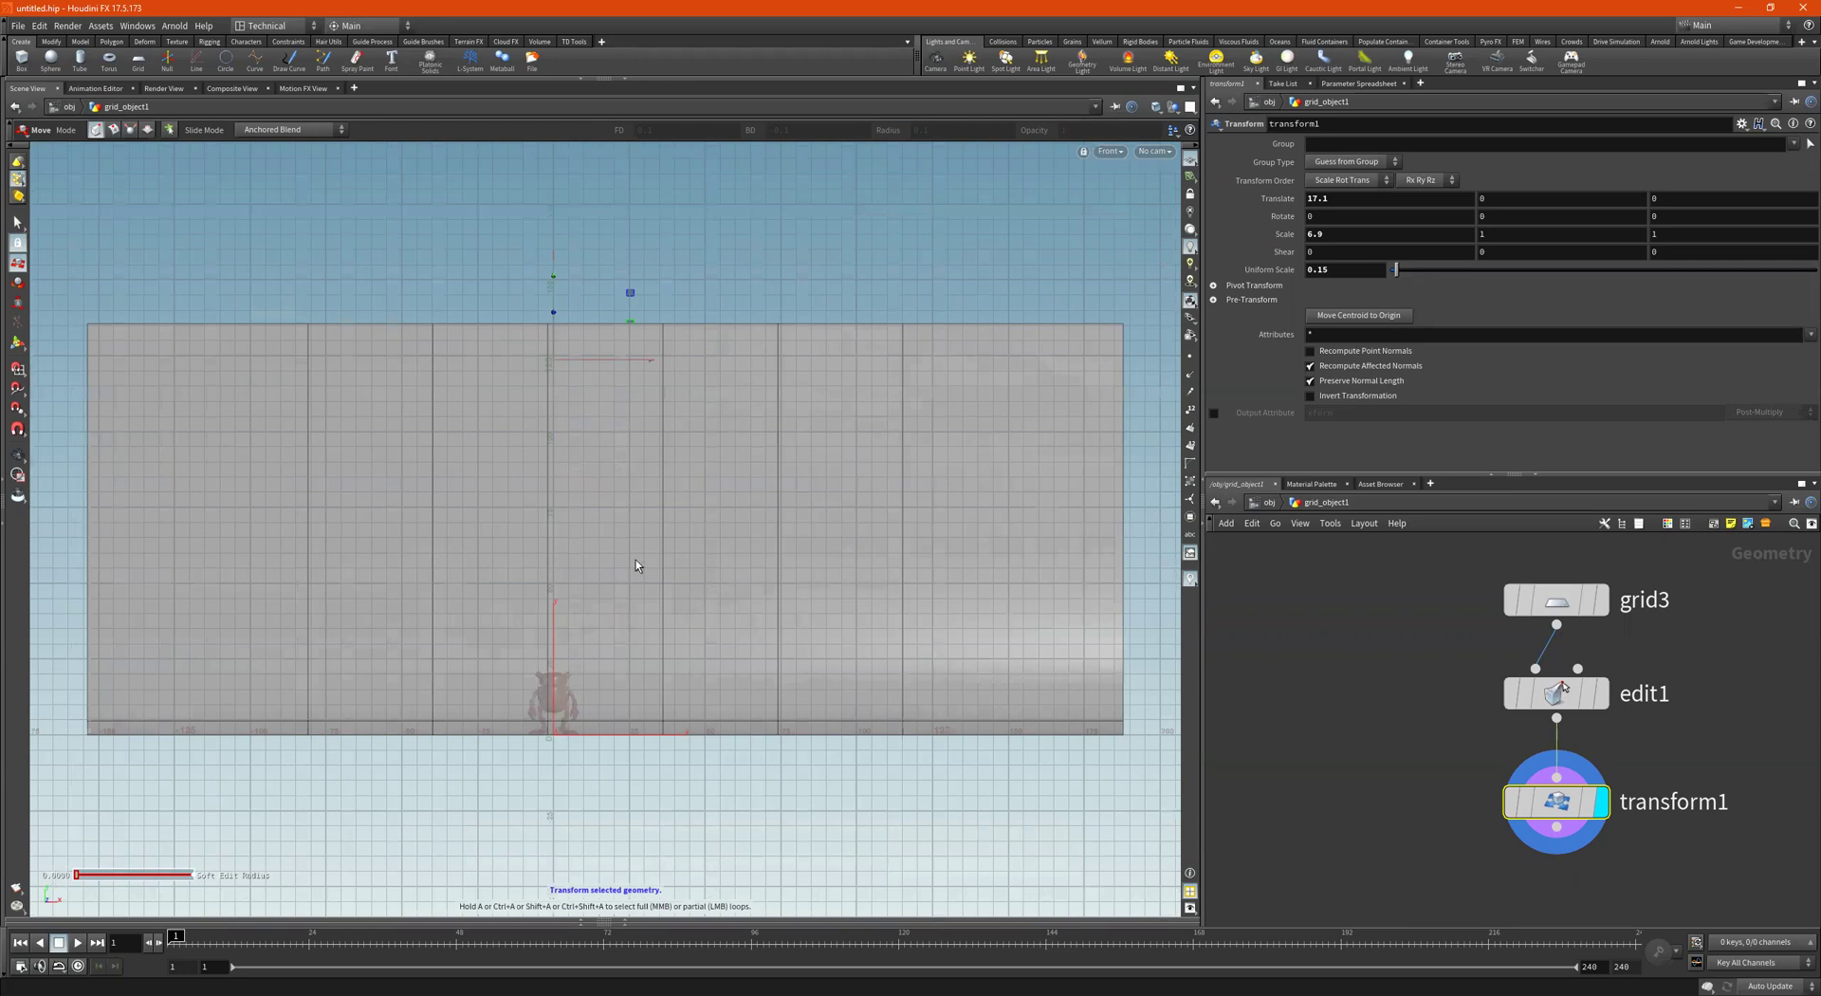
pyautogui.hotkey('space', '4')
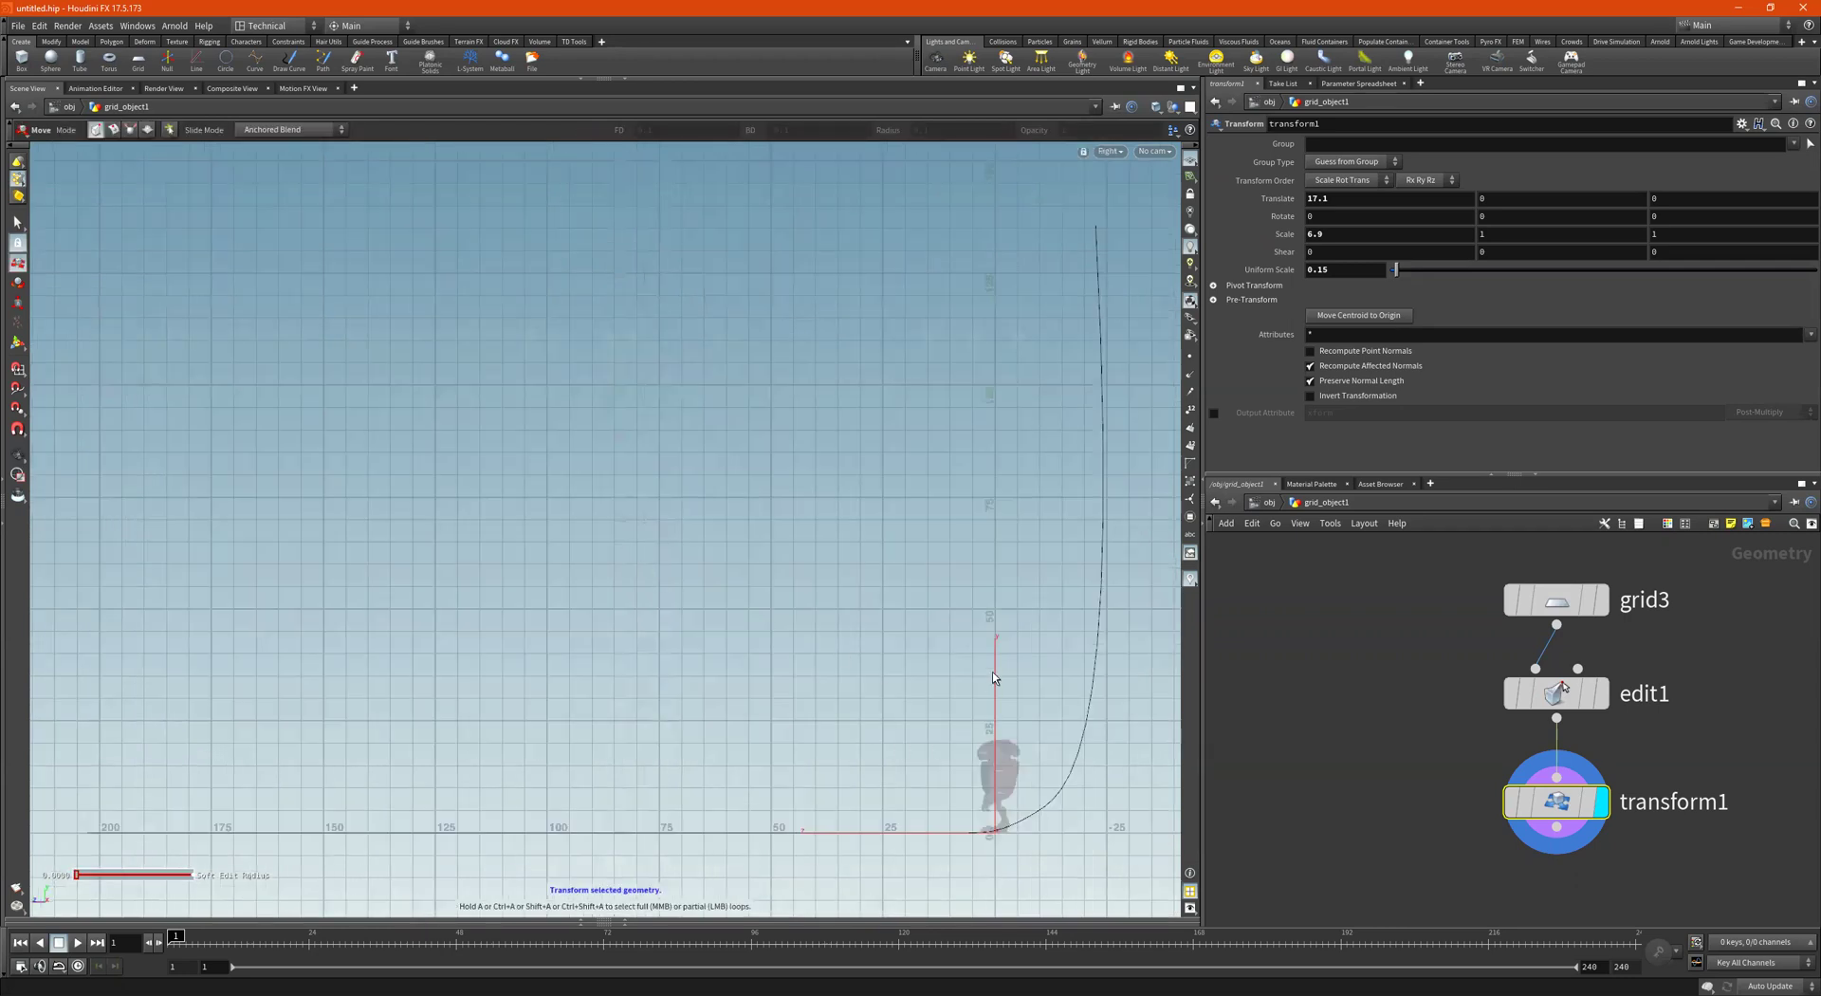
pyautogui.scroll(-3, 788, 594)
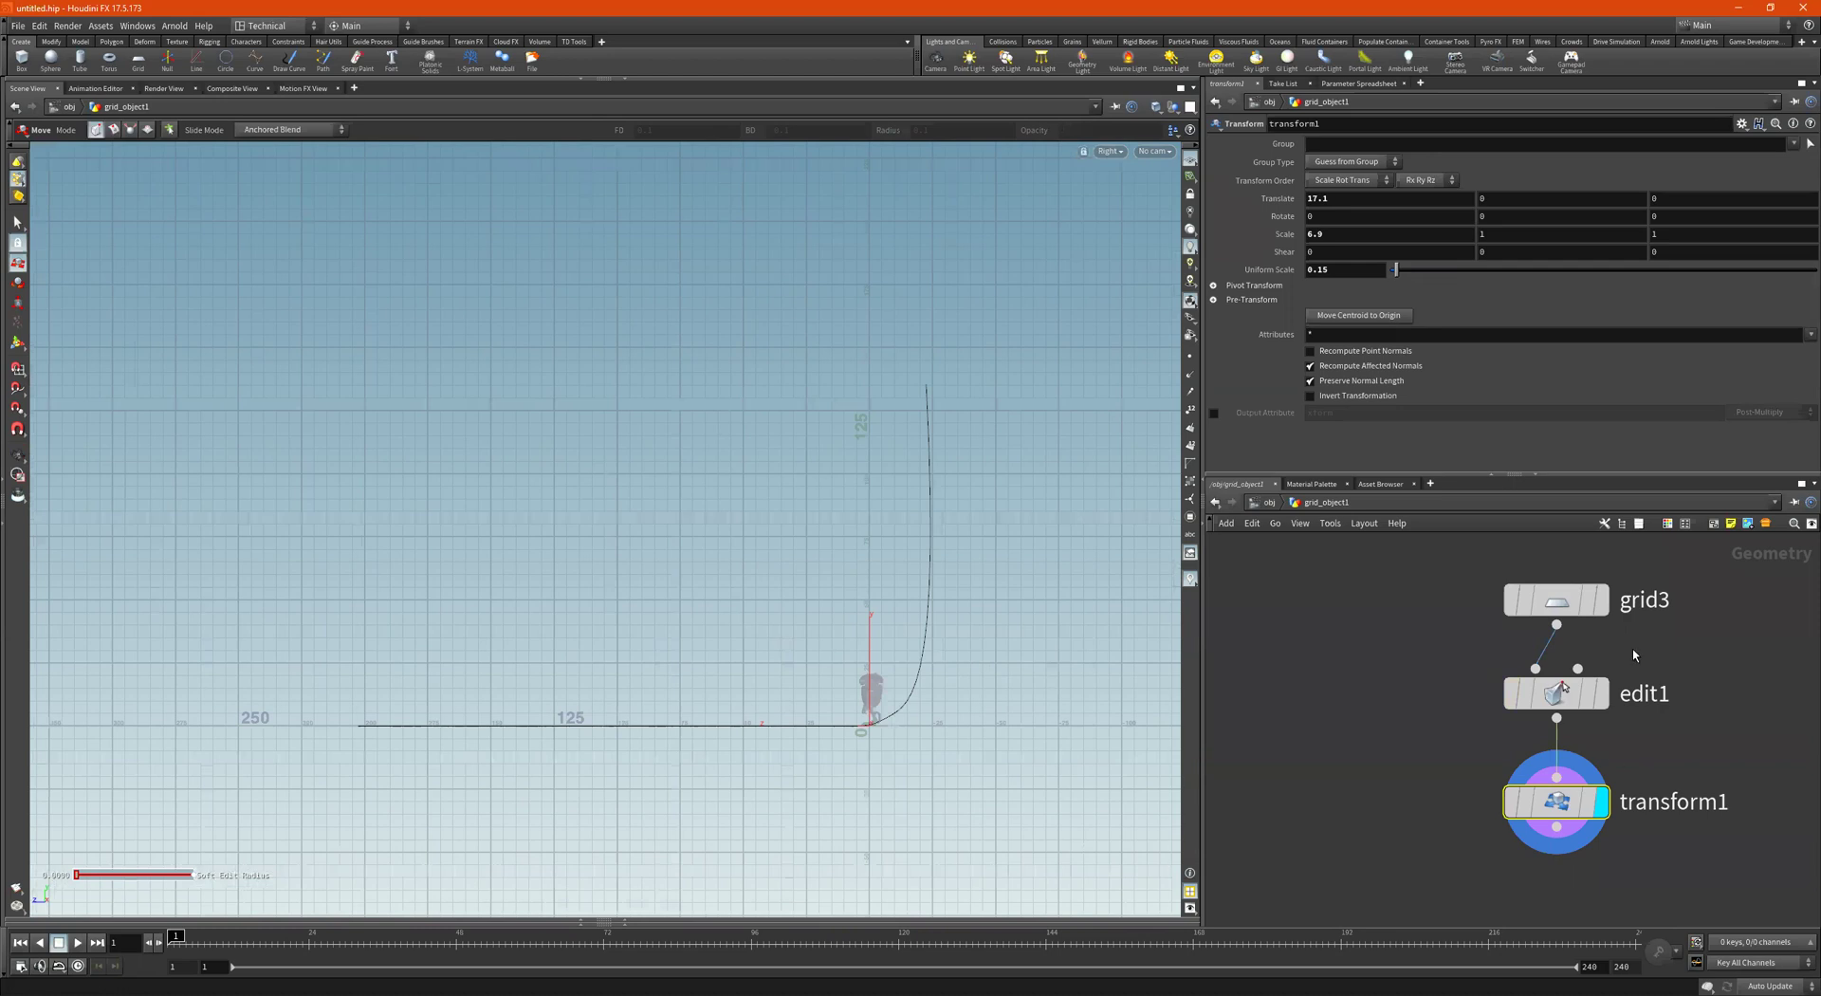
pyautogui.click(17, 344)
pyautogui.moveTo(823, 727); pyautogui.dragTo(946, 749)
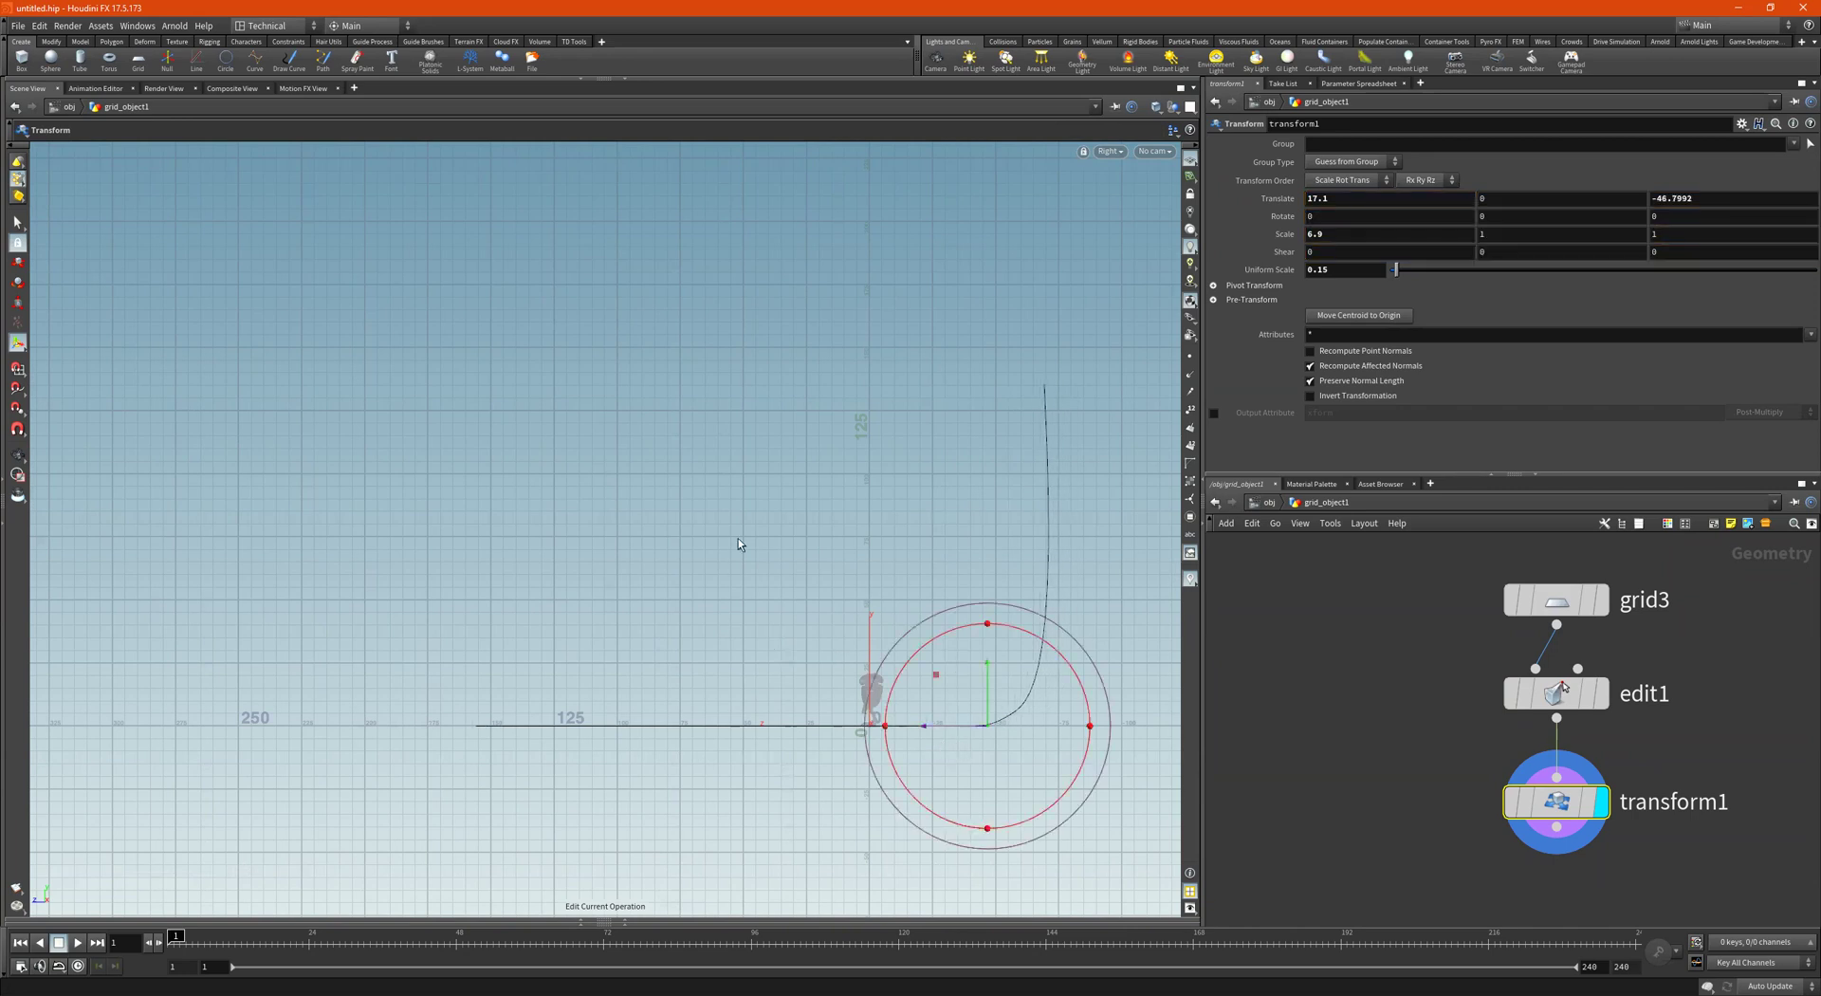
# In perspective view, move the backdrop farther behind the robot to about -136 along Z
pyautogui.hotkey('space', '1')
pyautogui.press('space')
pyautogui.moveTo(548, 642); pyautogui.dragTo(657, 618)
pyautogui.moveTo(559, 621); pyautogui.dragTo(797, 565, button='right')
pyautogui.moveTo(799, 563); pyautogui.dragTo(611, 610)
pyautogui.moveTo(610, 610); pyautogui.dragTo(884, 589, button='right')
pyautogui.scroll(-10, 691, 518)
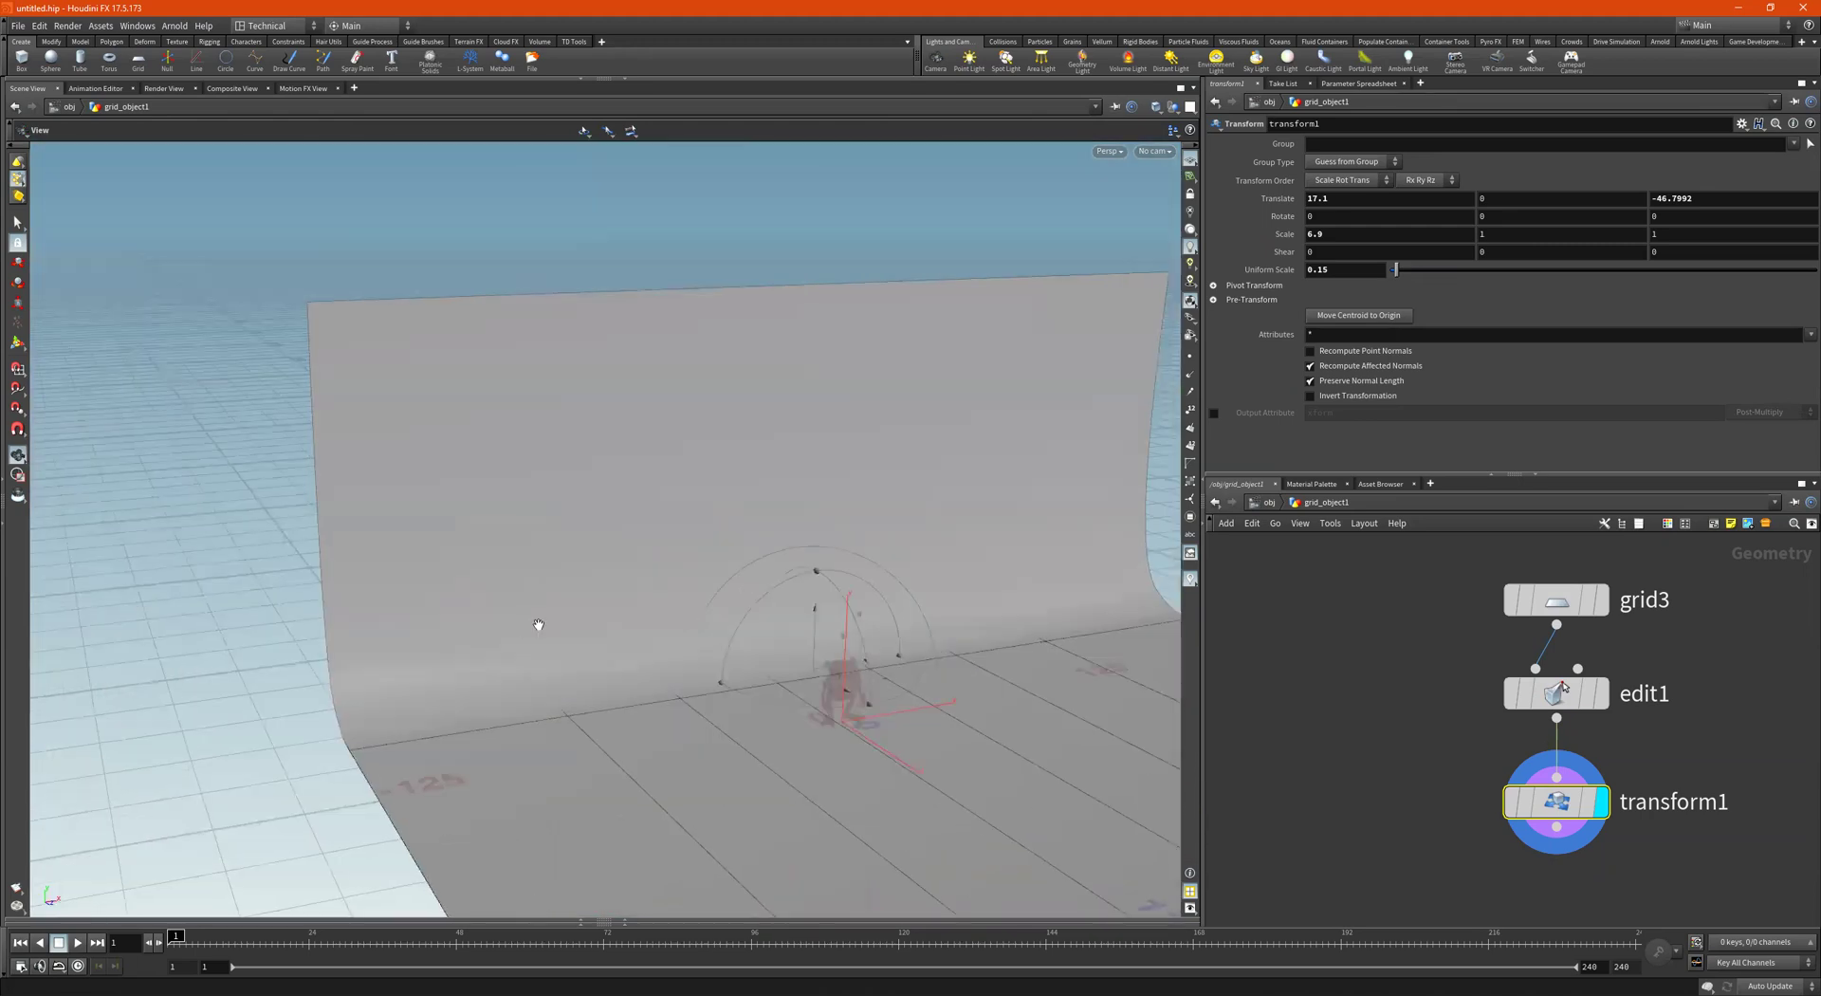
pyautogui.moveTo(835, 687); pyautogui.dragTo(726, 602)
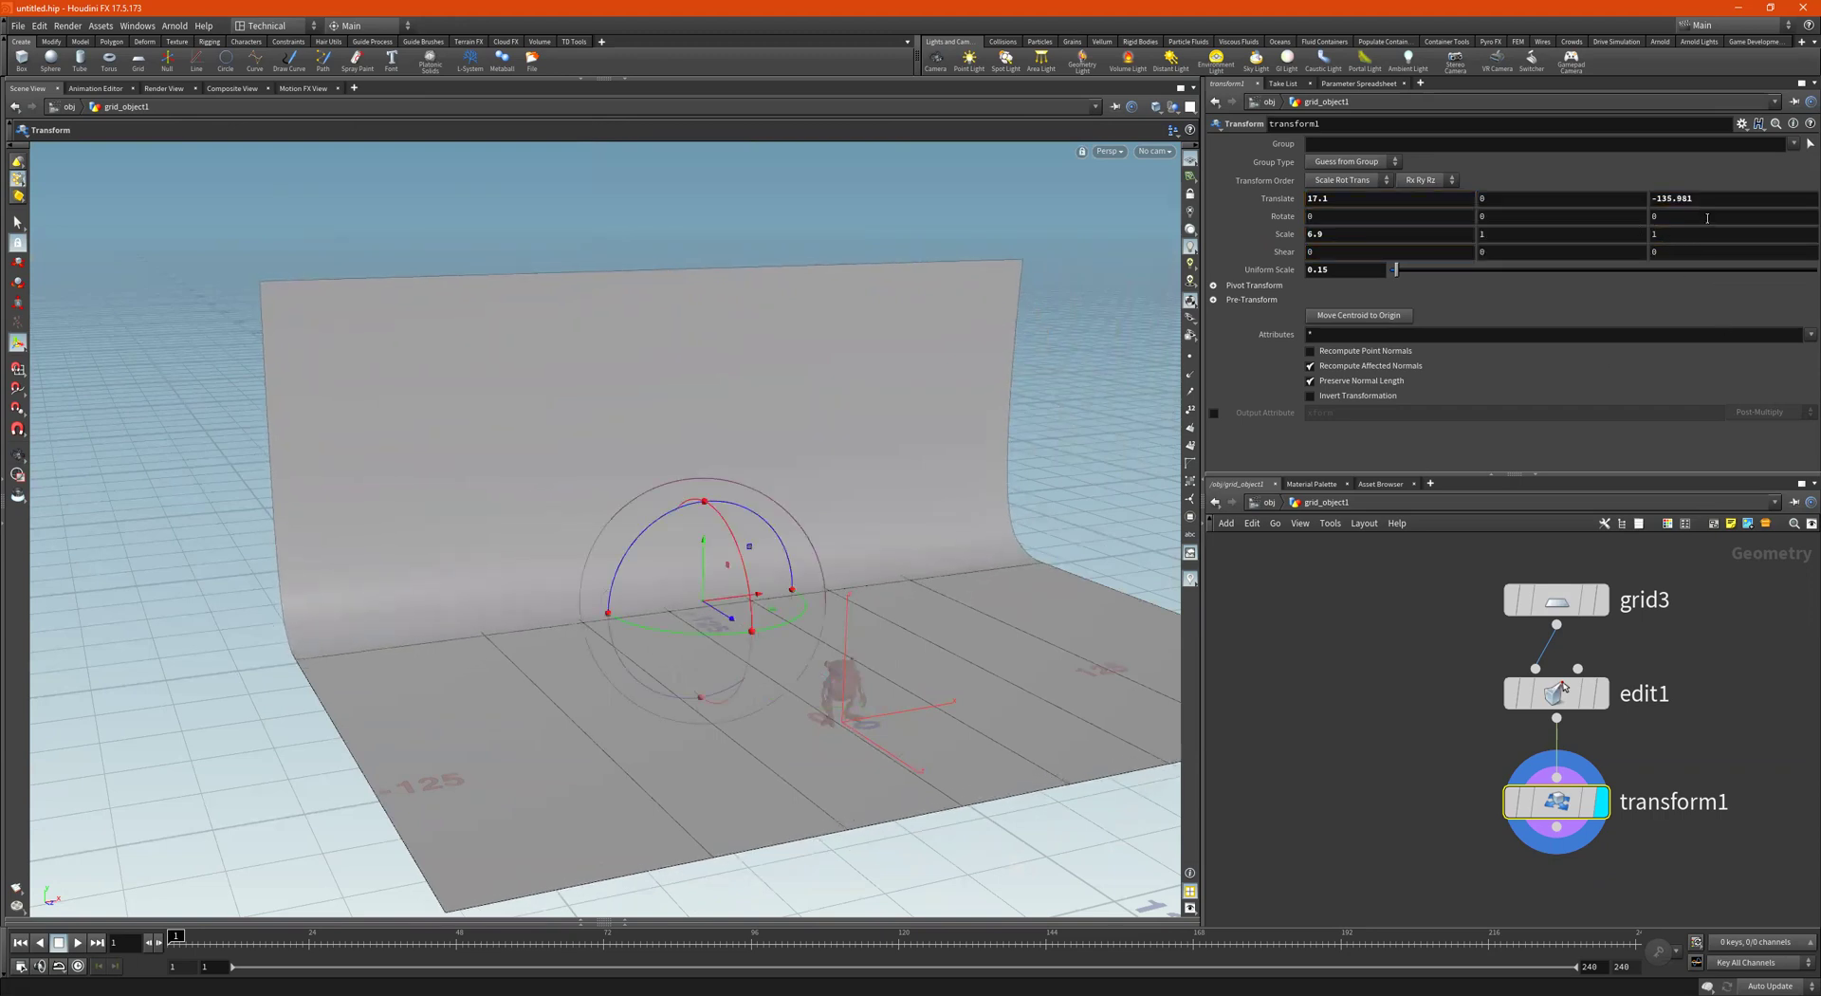
# Set the backdrop transform's Z scale to 3.2 to deepen the floor
pyautogui.moveTo(1707, 218)
pyautogui.mouseDown(button='middle')
pyautogui.moveTo(1758, 218)
pyautogui.moveTo(1689, 232)
pyautogui.mouseUp(button='middle')
pyautogui.hotkey('ctrl', 'z')
pyautogui.press('Escape')
# Frame the robot from the front against the backdrop and create a camera from that view
pyautogui.moveTo(714, 396); pyautogui.dragTo(624, 401)
pyautogui.moveTo(624, 401); pyautogui.dragTo(622, 420, button='middle')
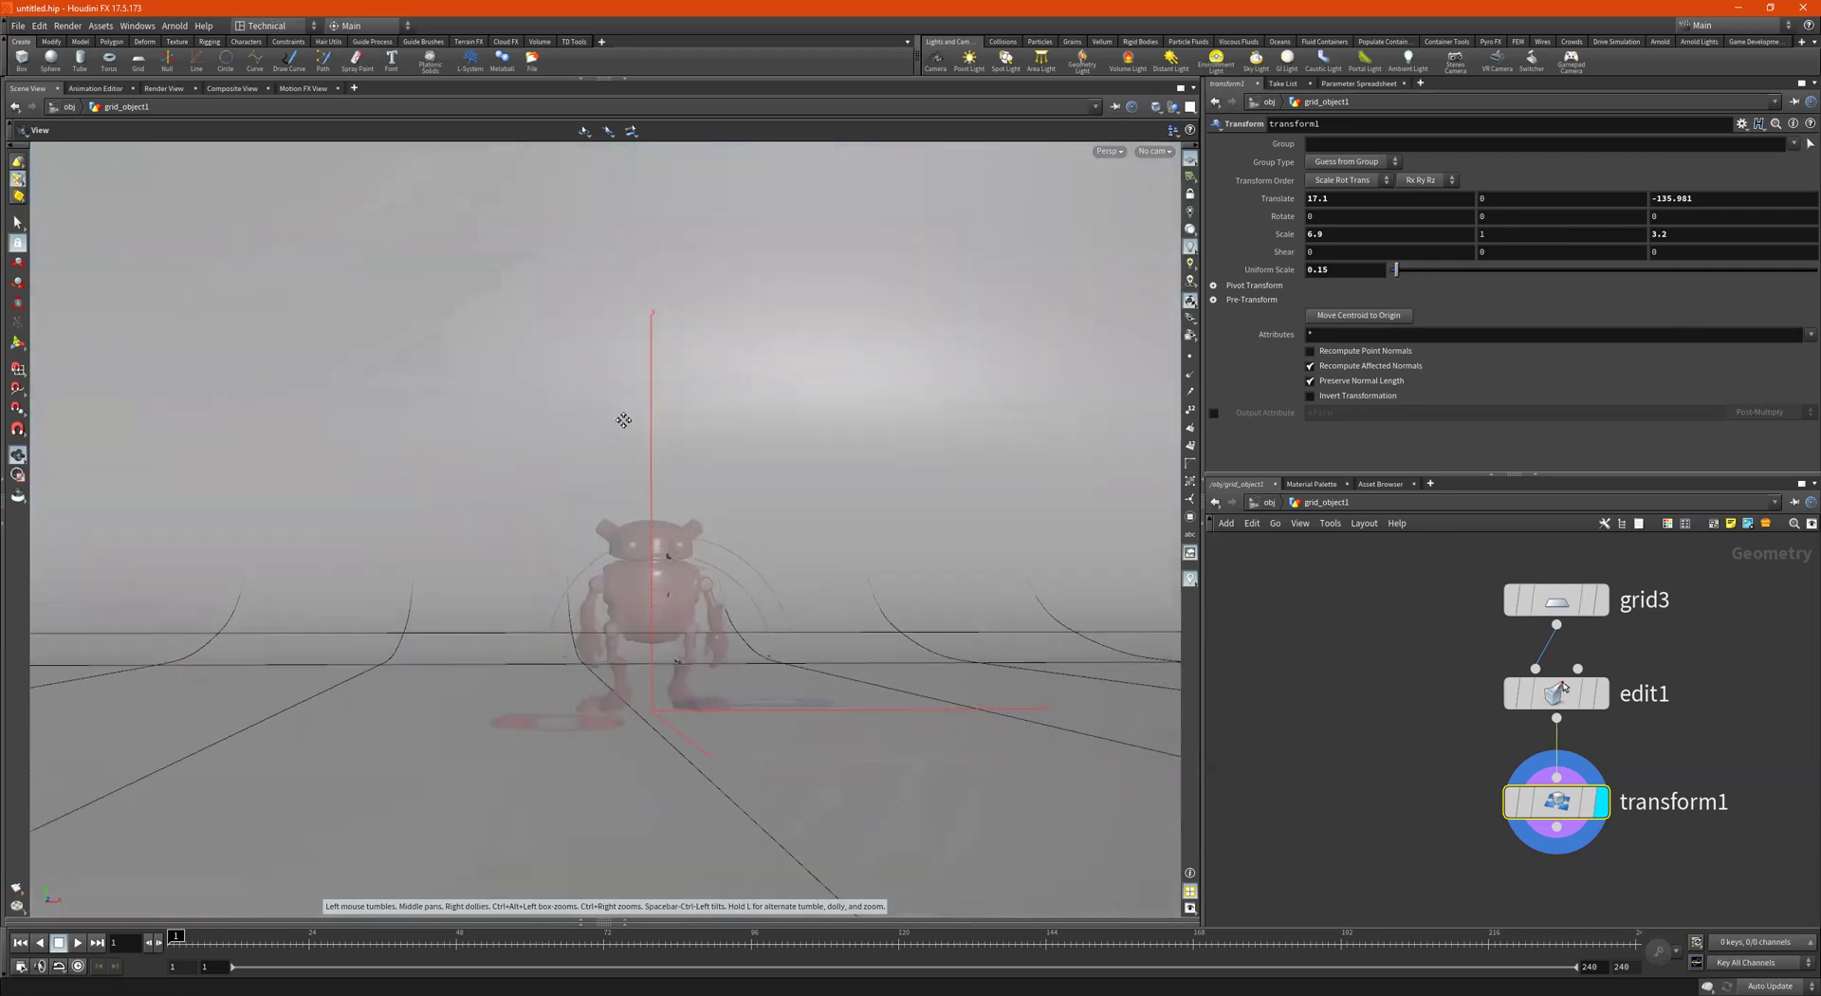
pyautogui.moveTo(622, 420); pyautogui.dragTo(707, 379, button='right')
pyautogui.moveTo(707, 379); pyautogui.dragTo(680, 291, button='middle')
pyautogui.moveTo(680, 292); pyautogui.dragTo(711, 291)
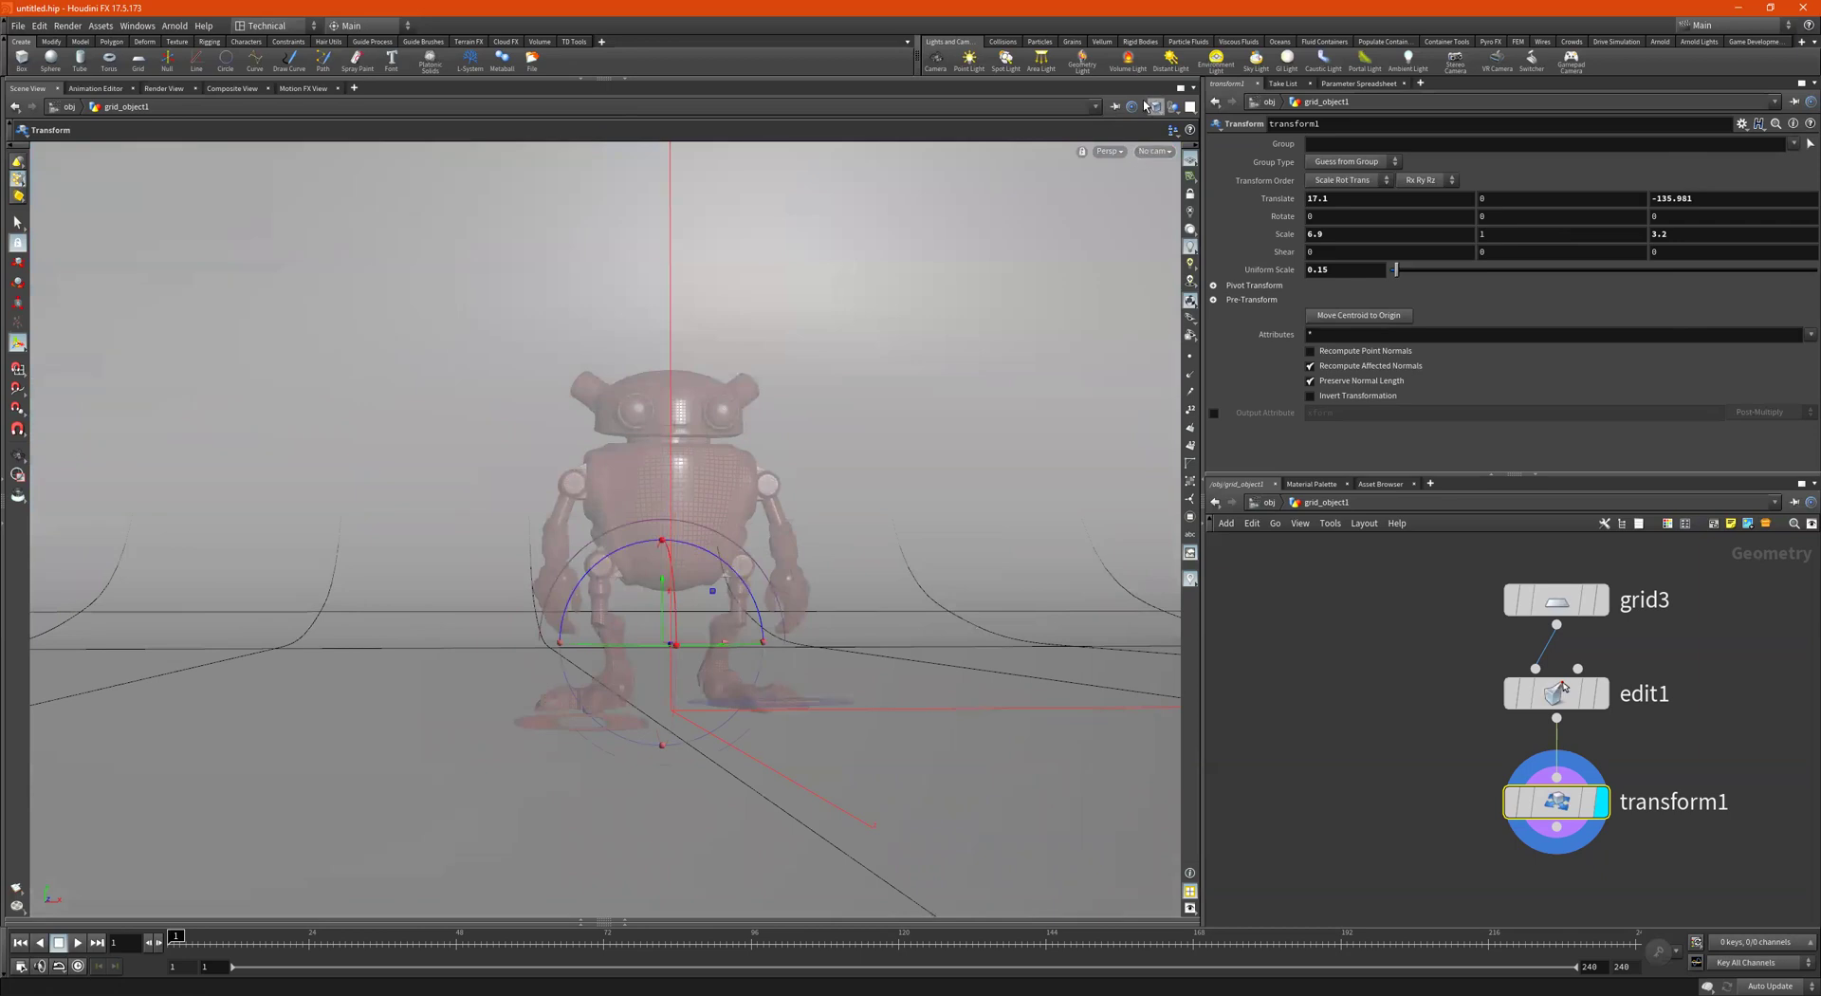
pyautogui.keyDown('ctrl'); pyautogui.click(935, 63); pyautogui.keyUp('ctrl')
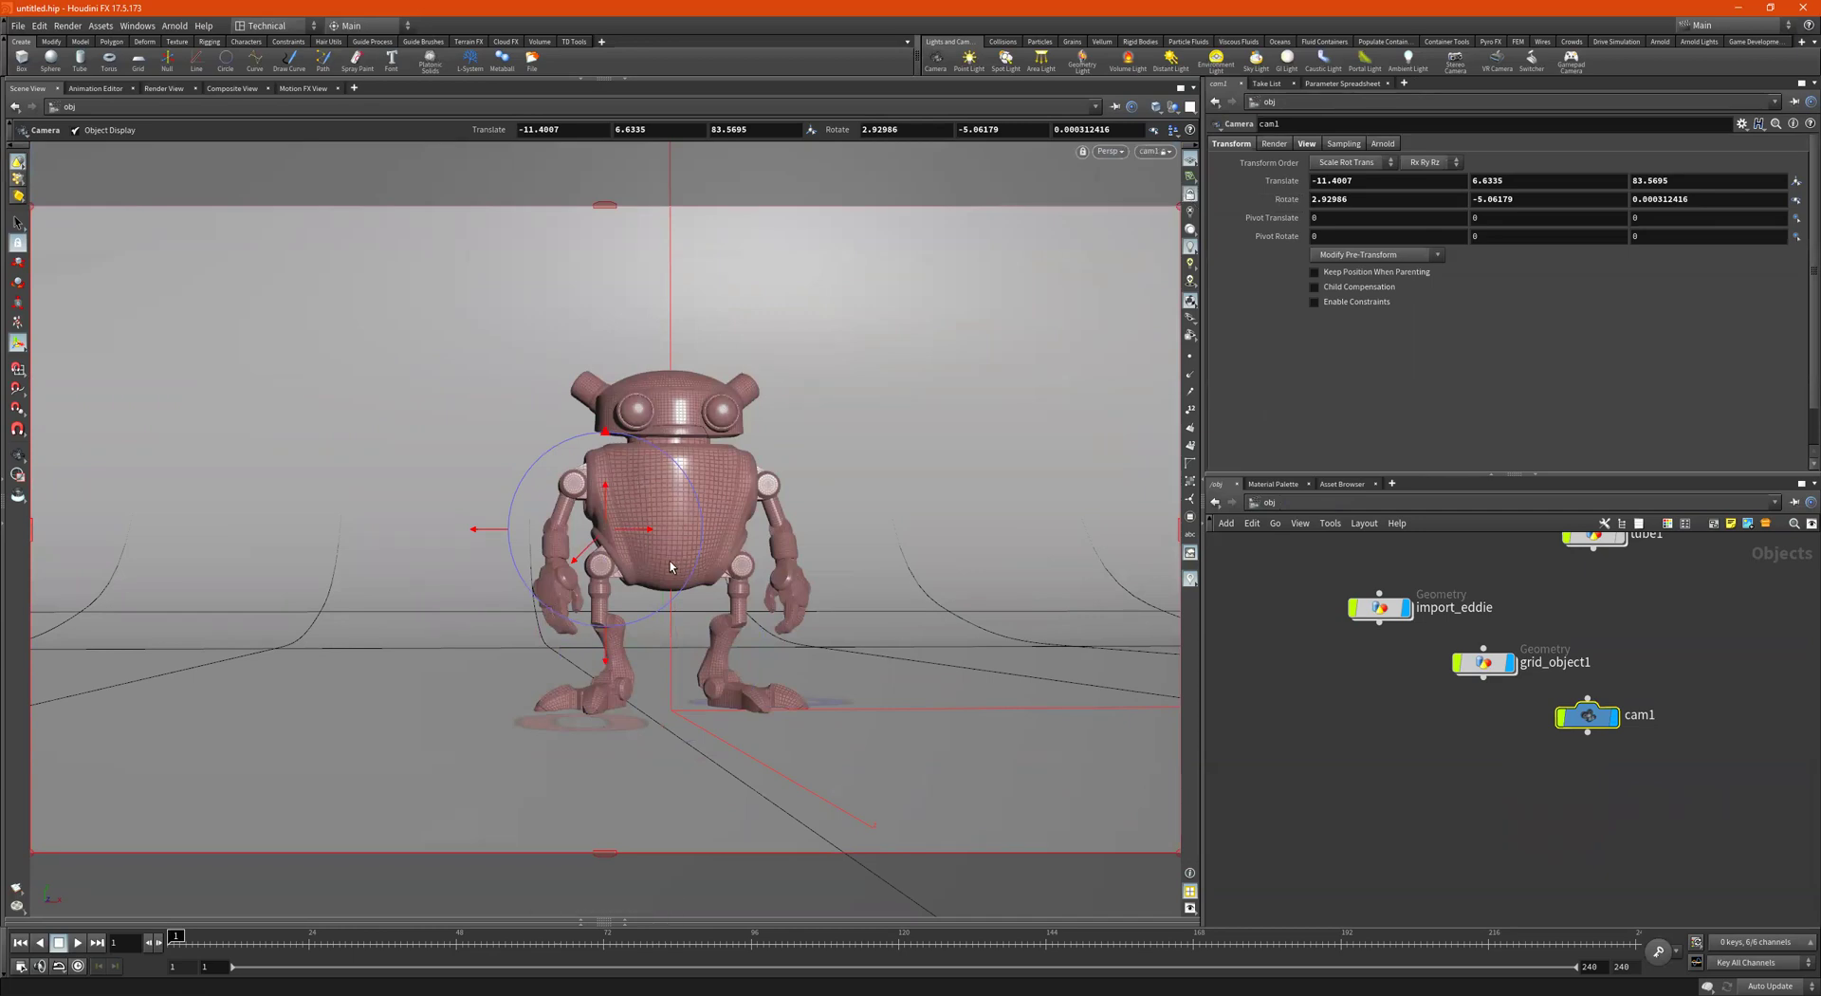
# Move the camera sideways to about -19.75 along X and key its translate and rotate channels at frame 1
pyautogui.moveTo(638, 529); pyautogui.dragTo(199, 455)
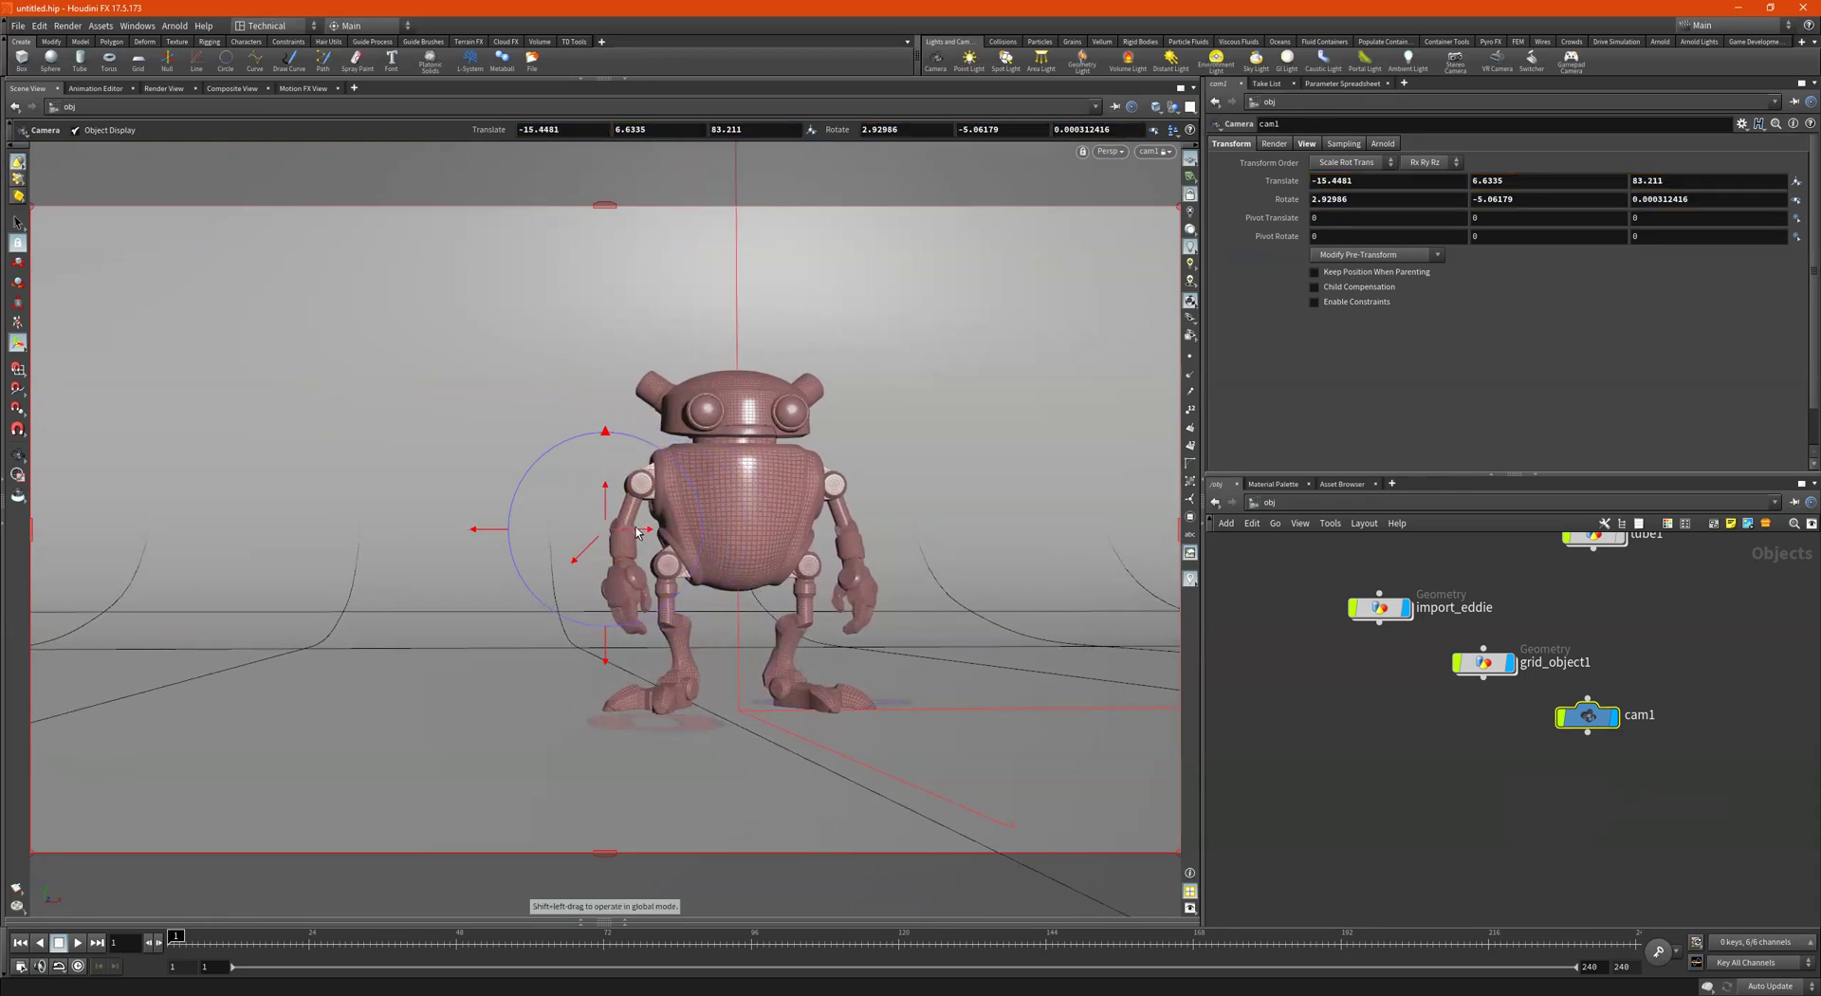
pyautogui.moveTo(636, 532); pyautogui.dragTo(110, 433)
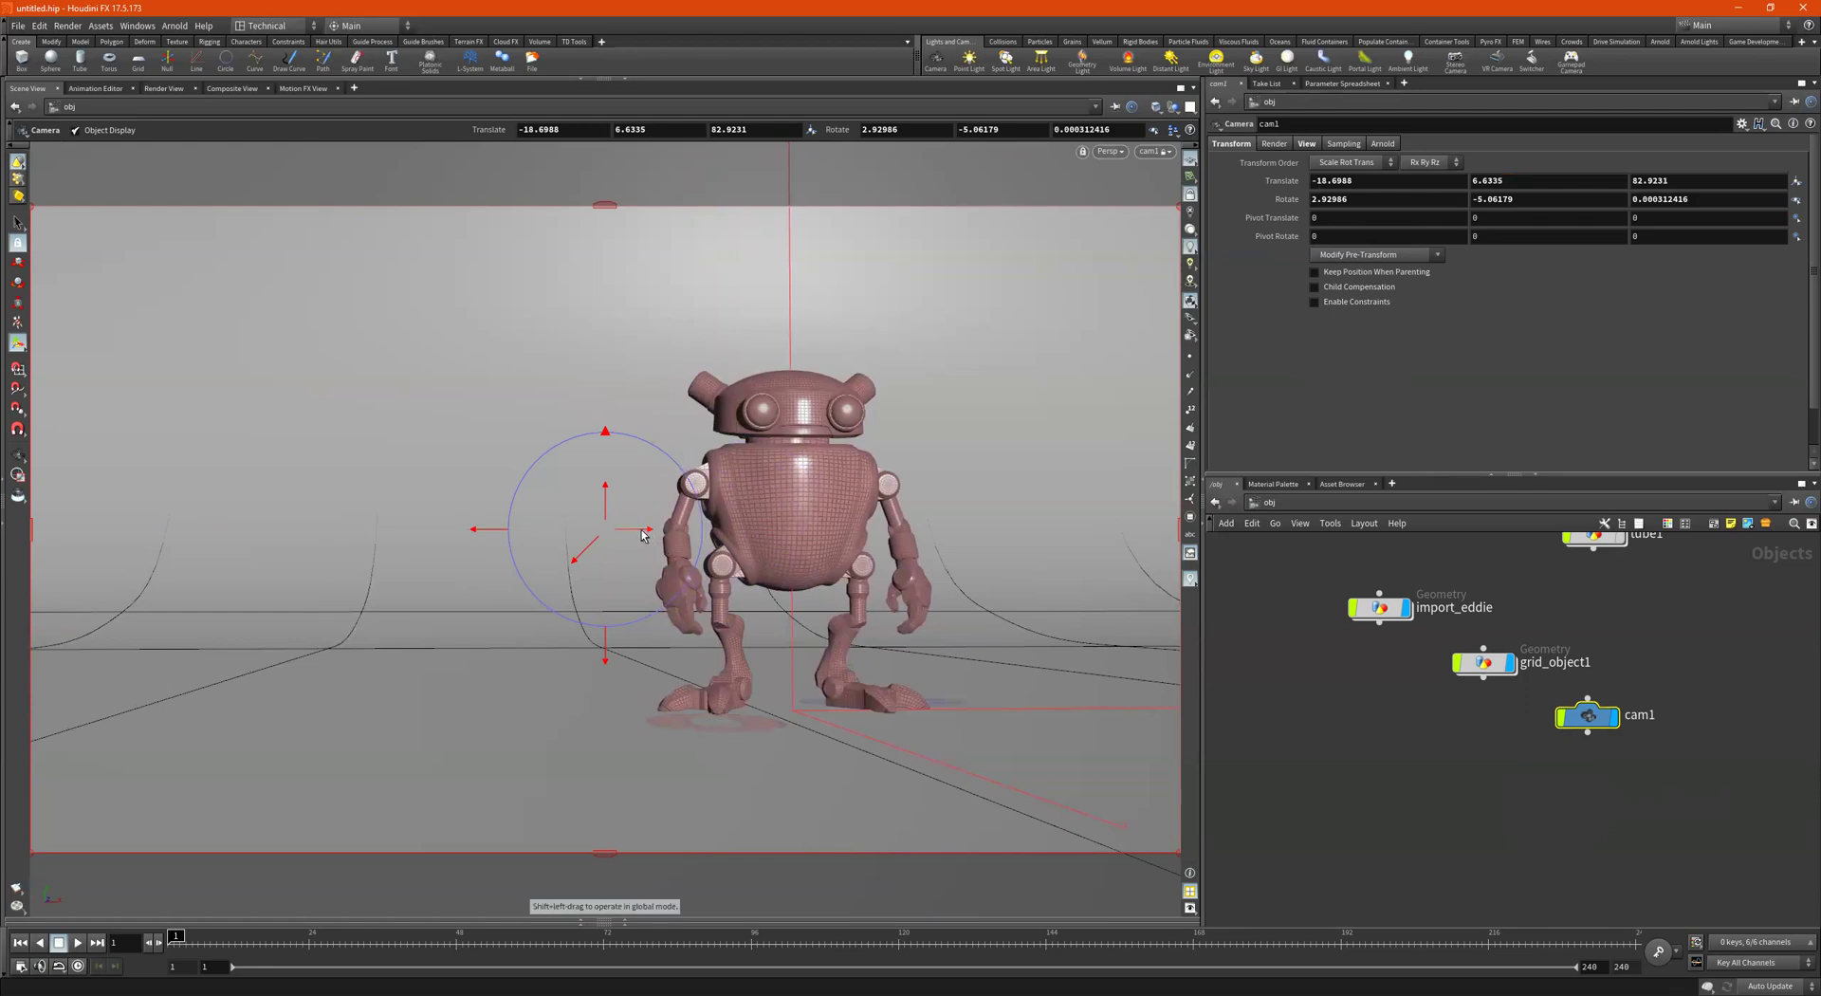
pyautogui.moveTo(642, 534); pyautogui.dragTo(472, 516)
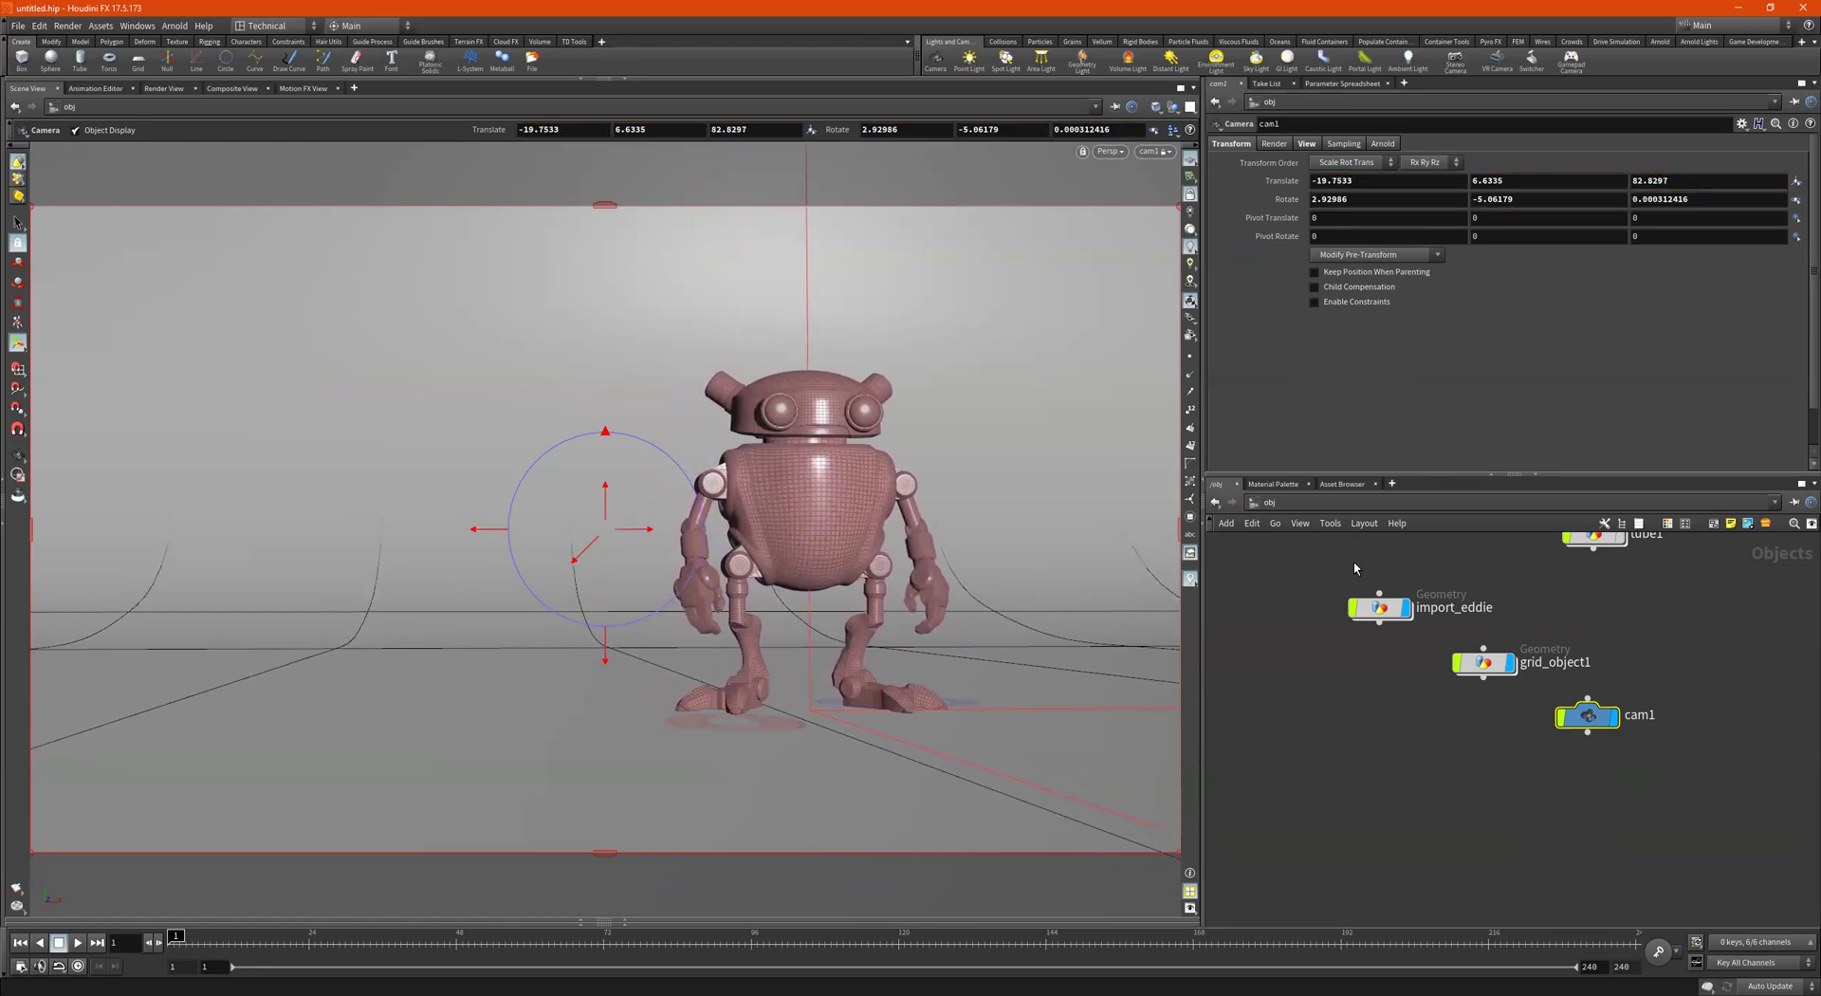
pyautogui.moveTo(1644, 683); pyautogui.dragTo(1566, 755)
pyautogui.click(1655, 952)
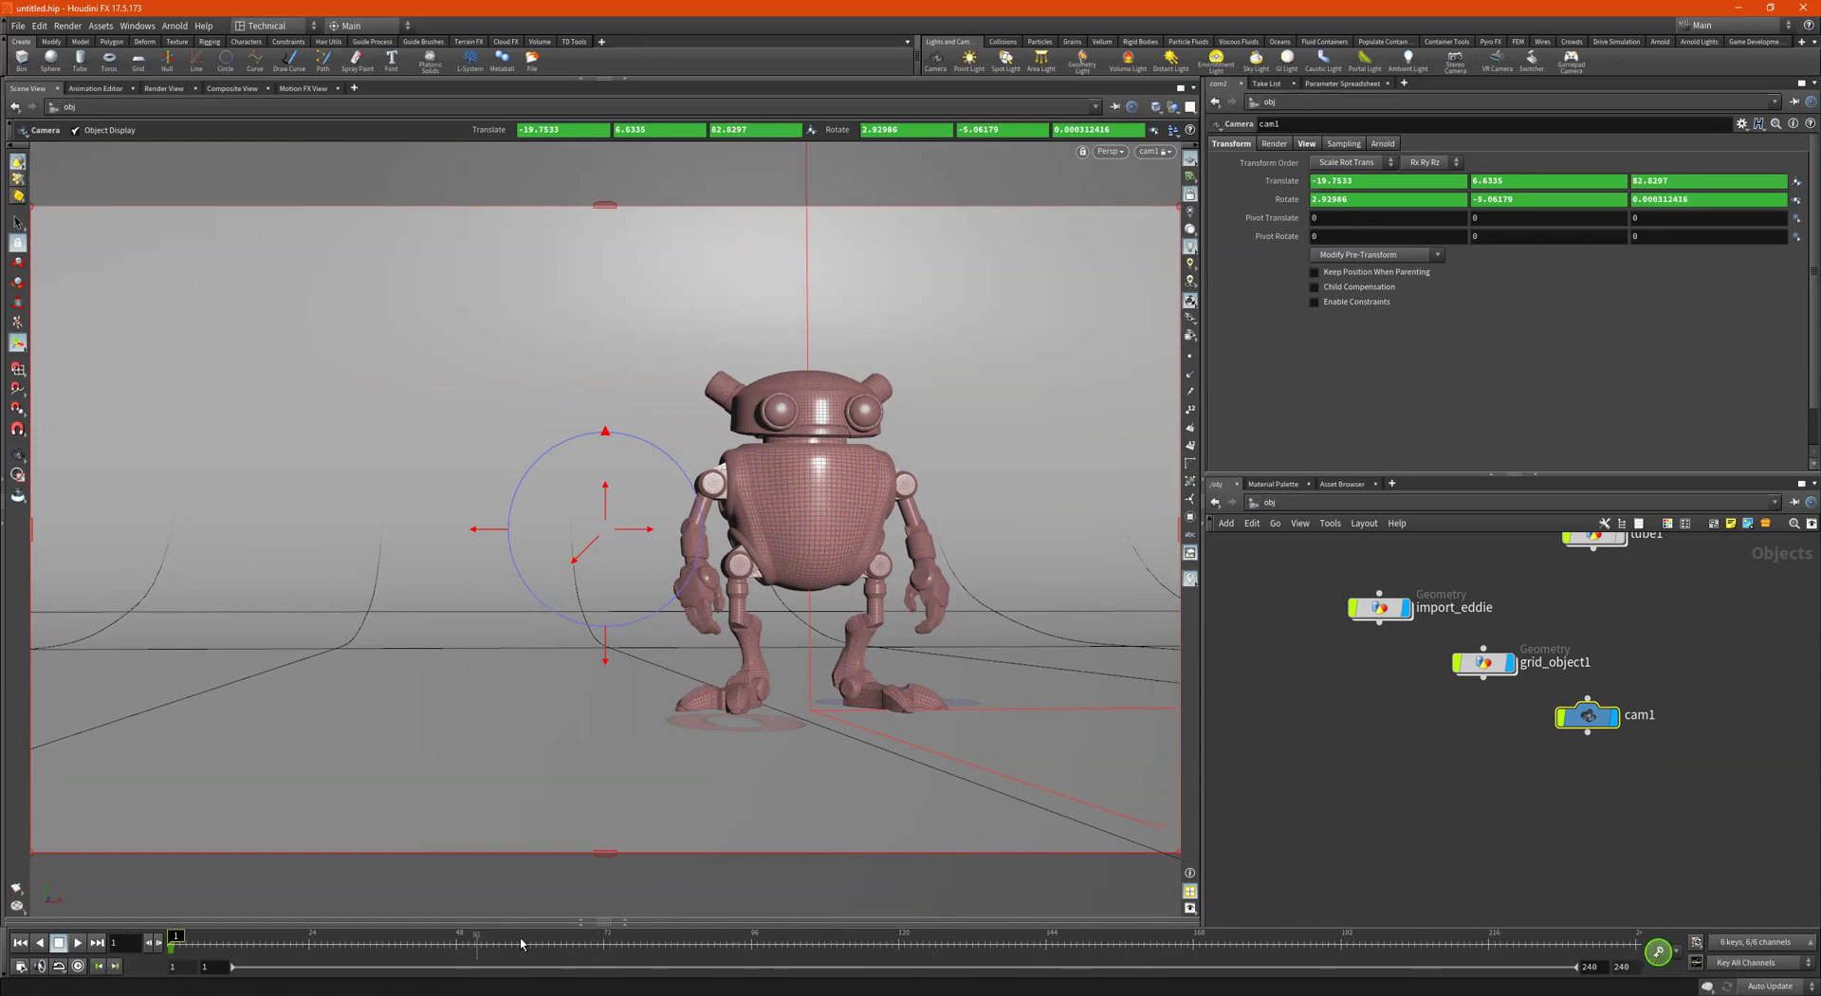
# At frame 72, move the camera sideways to about X 6, turn it to about 4.2 degrees in Y, and key it
pyautogui.click(604, 940)
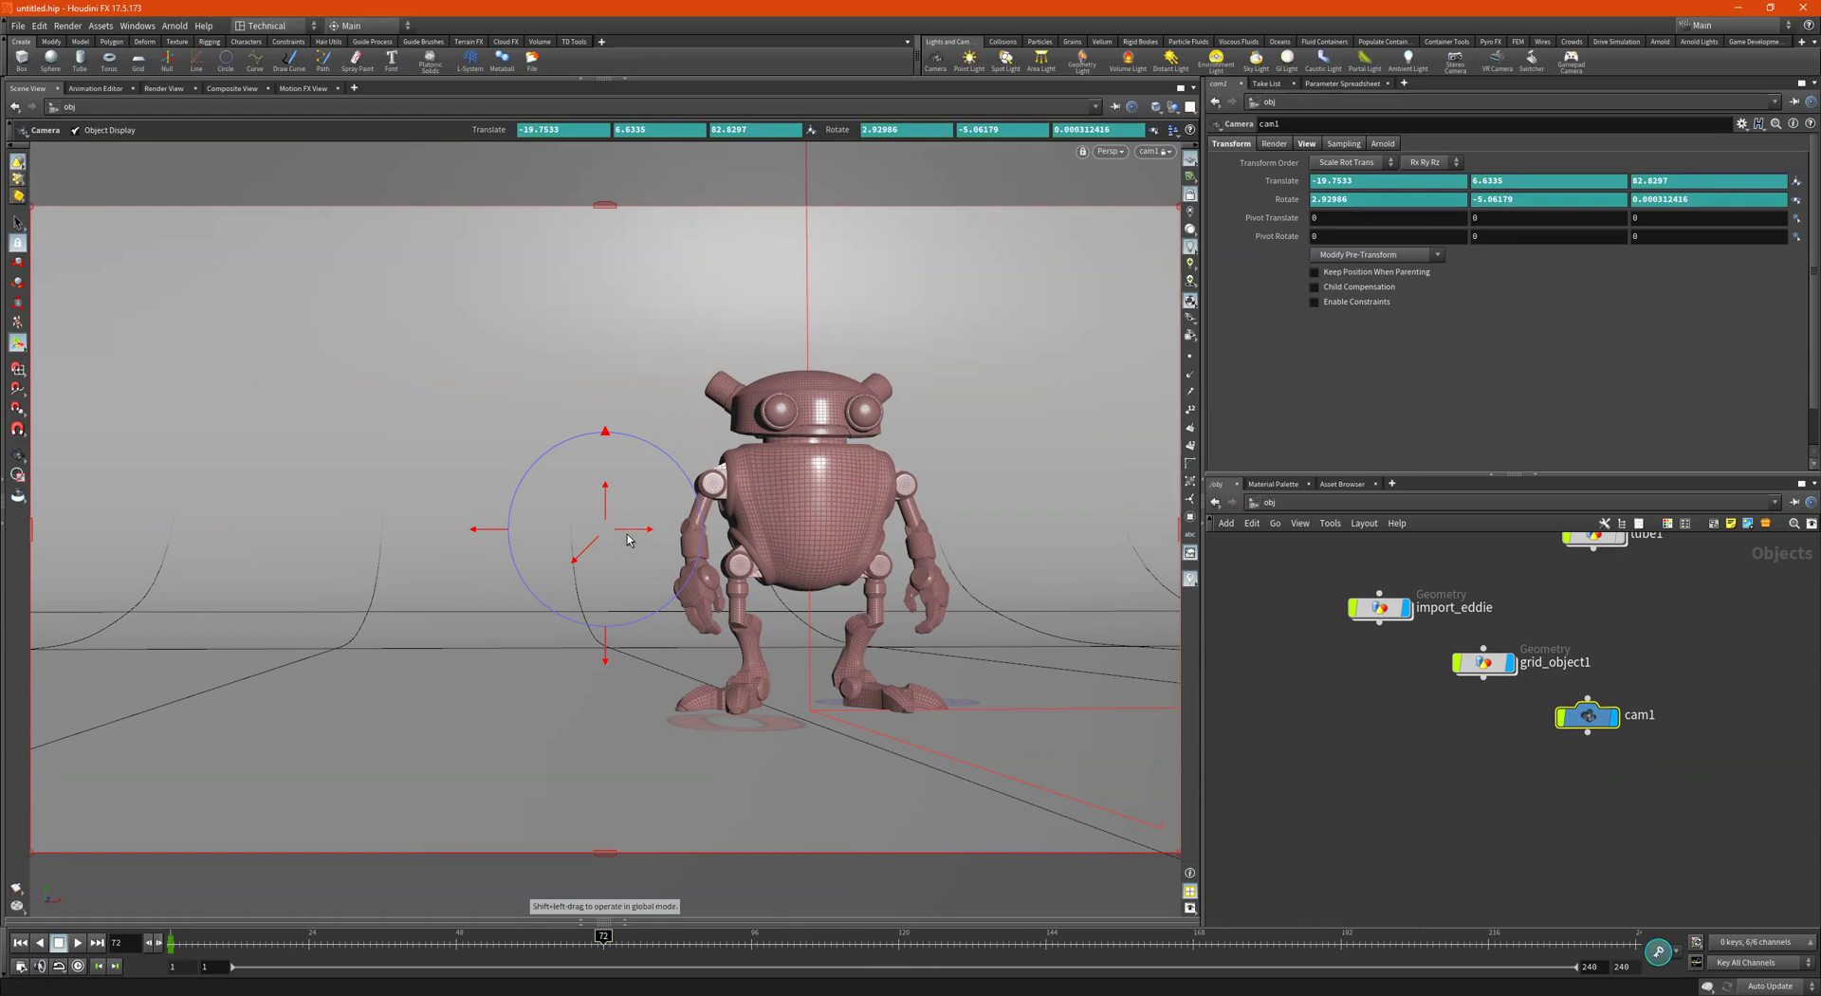
pyautogui.moveTo(628, 534); pyautogui.dragTo(854, 539)
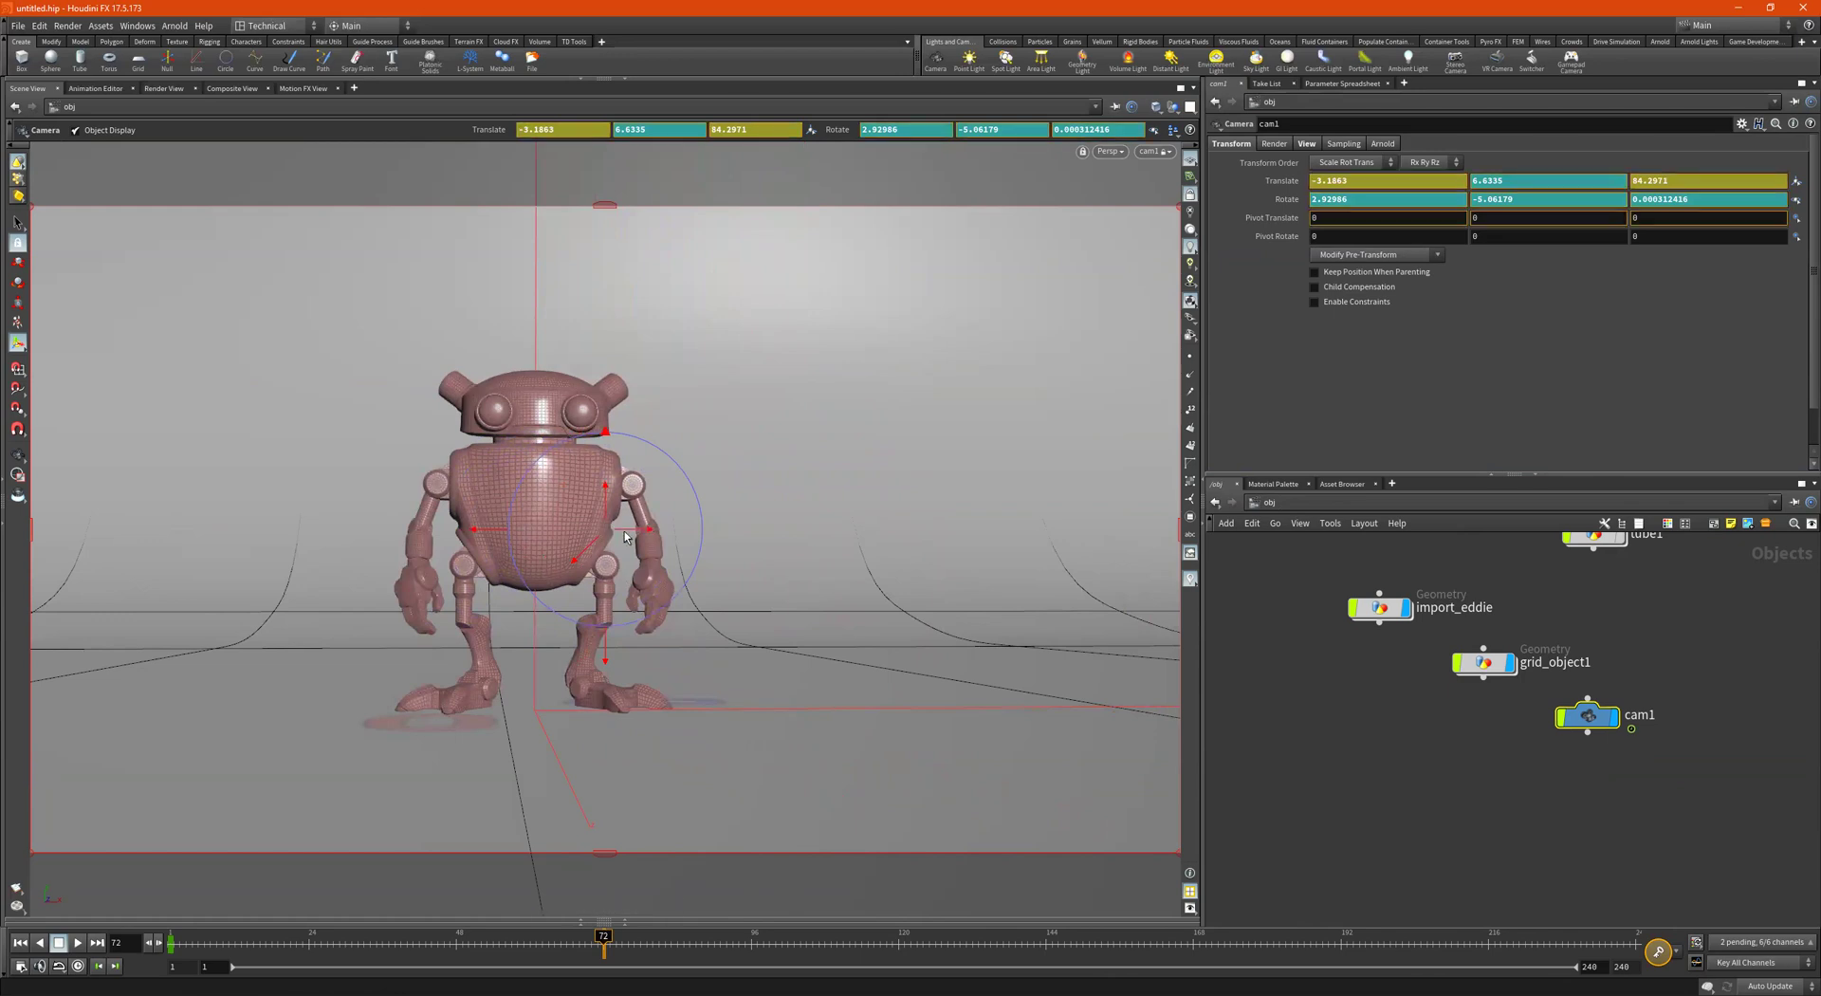
pyautogui.moveTo(626, 530); pyautogui.dragTo(1049, 530)
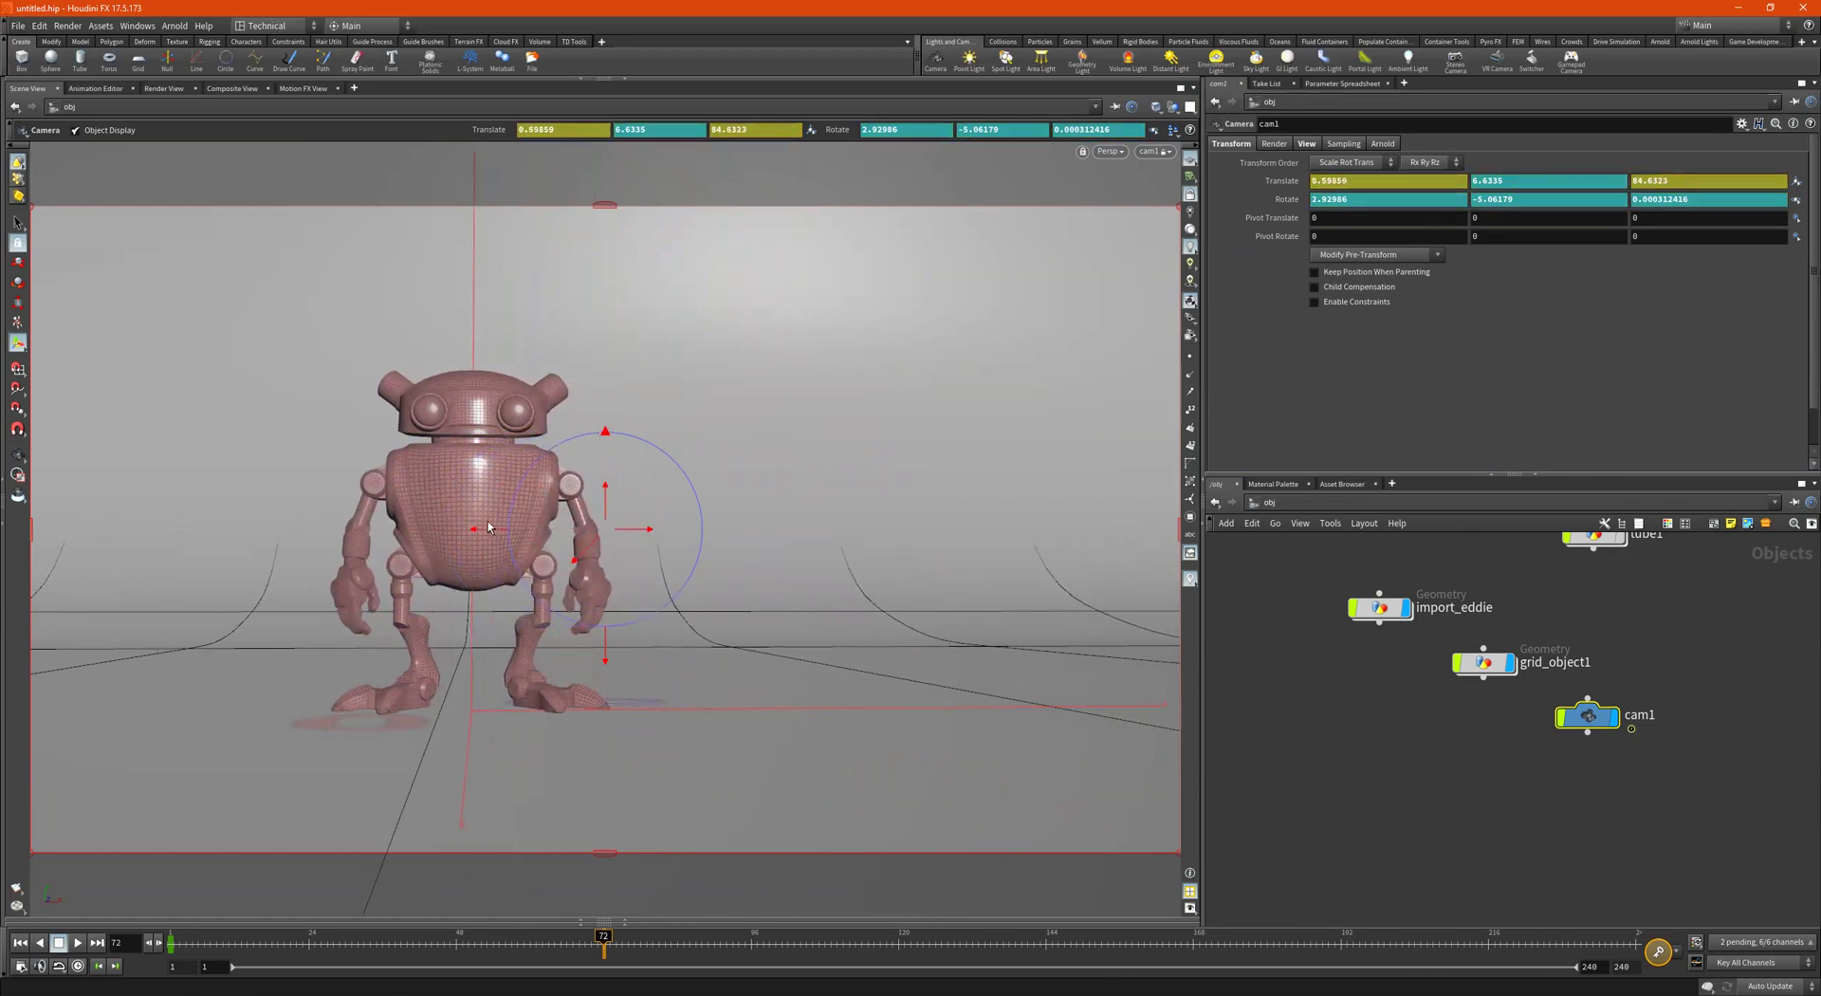
pyautogui.moveTo(510, 537); pyautogui.dragTo(1044, 533)
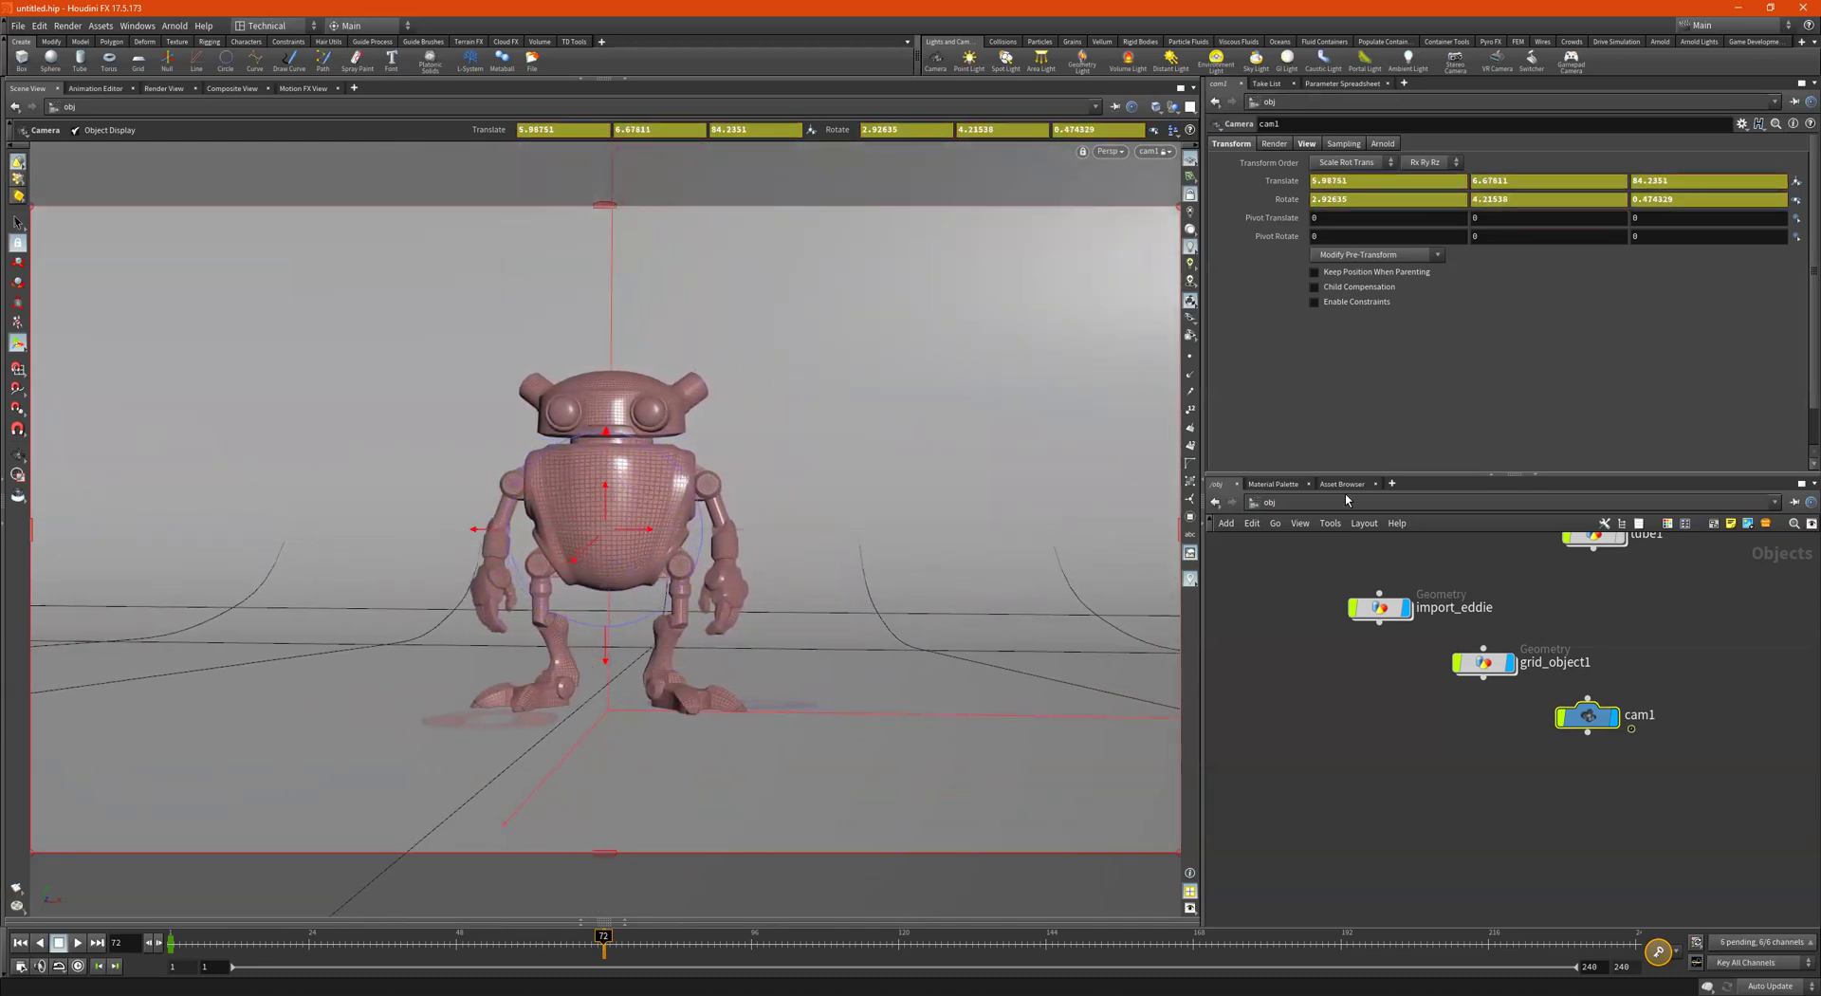
pyautogui.click(1657, 951)
# Scrub through the frames between the two camera keys to review the camera move
pyautogui.moveTo(588, 945); pyautogui.dragTo(528, 900)
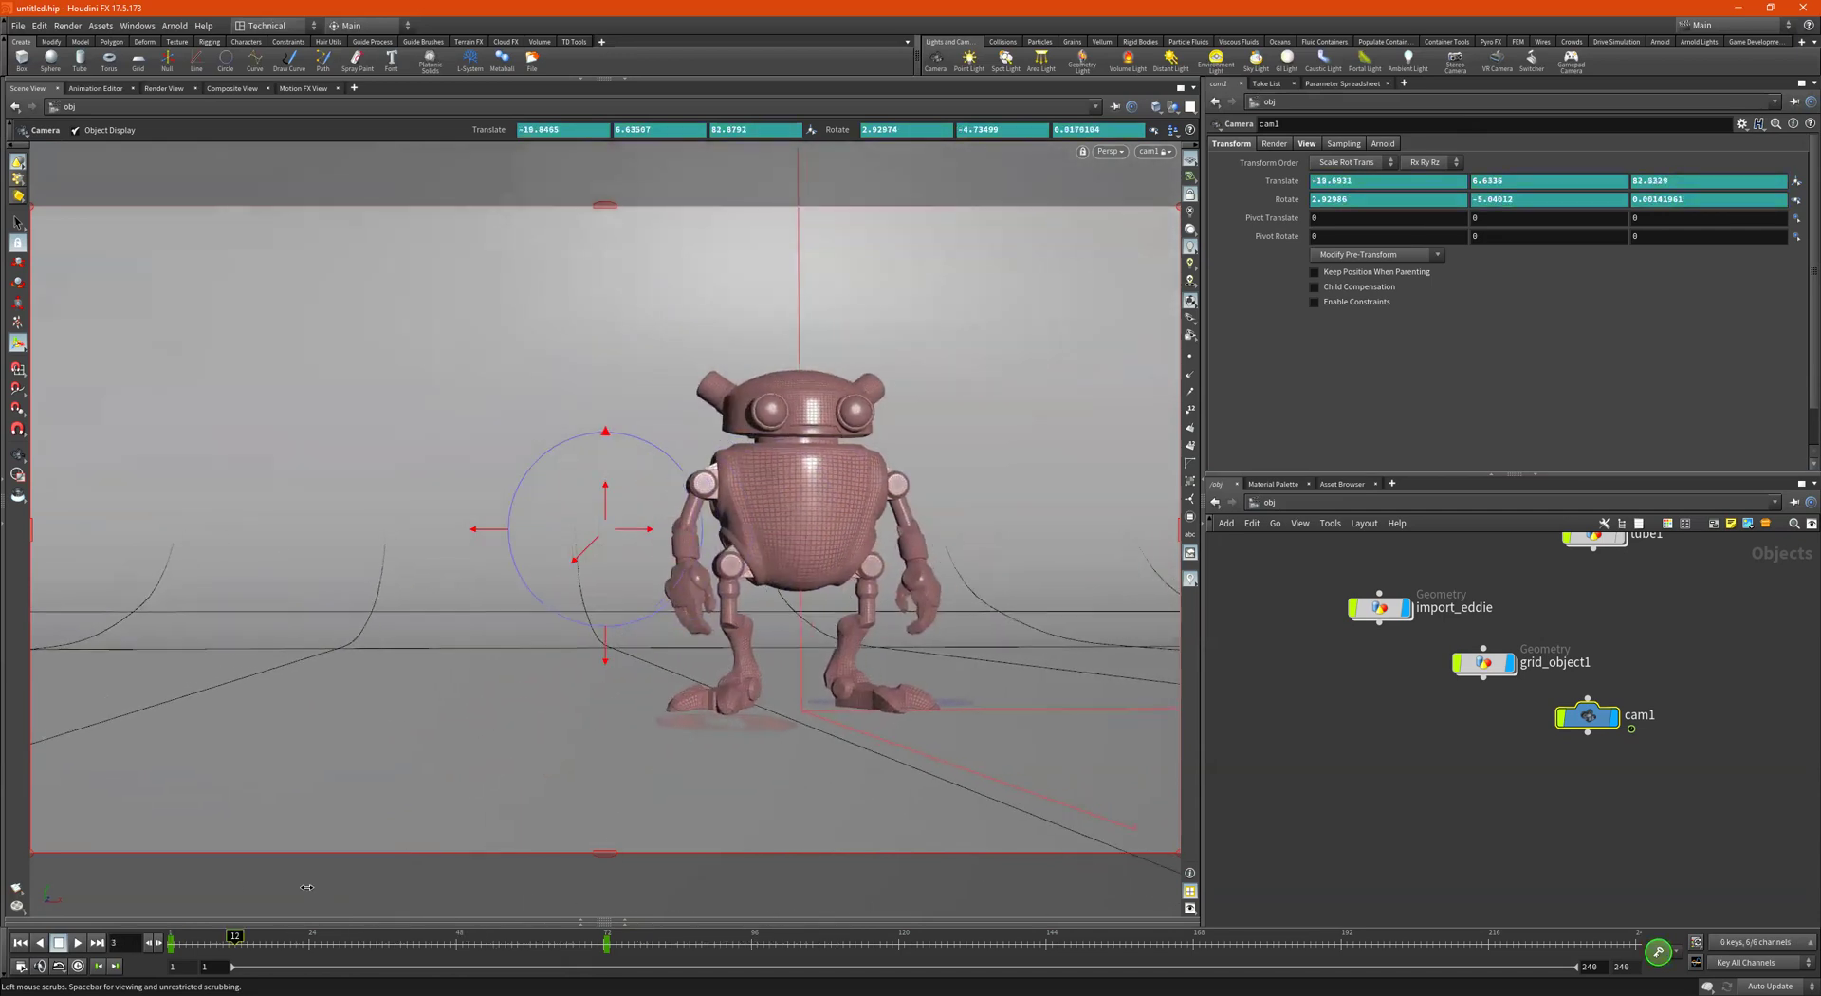
pyautogui.moveTo(692, 900); pyautogui.dragTo(378, 910)
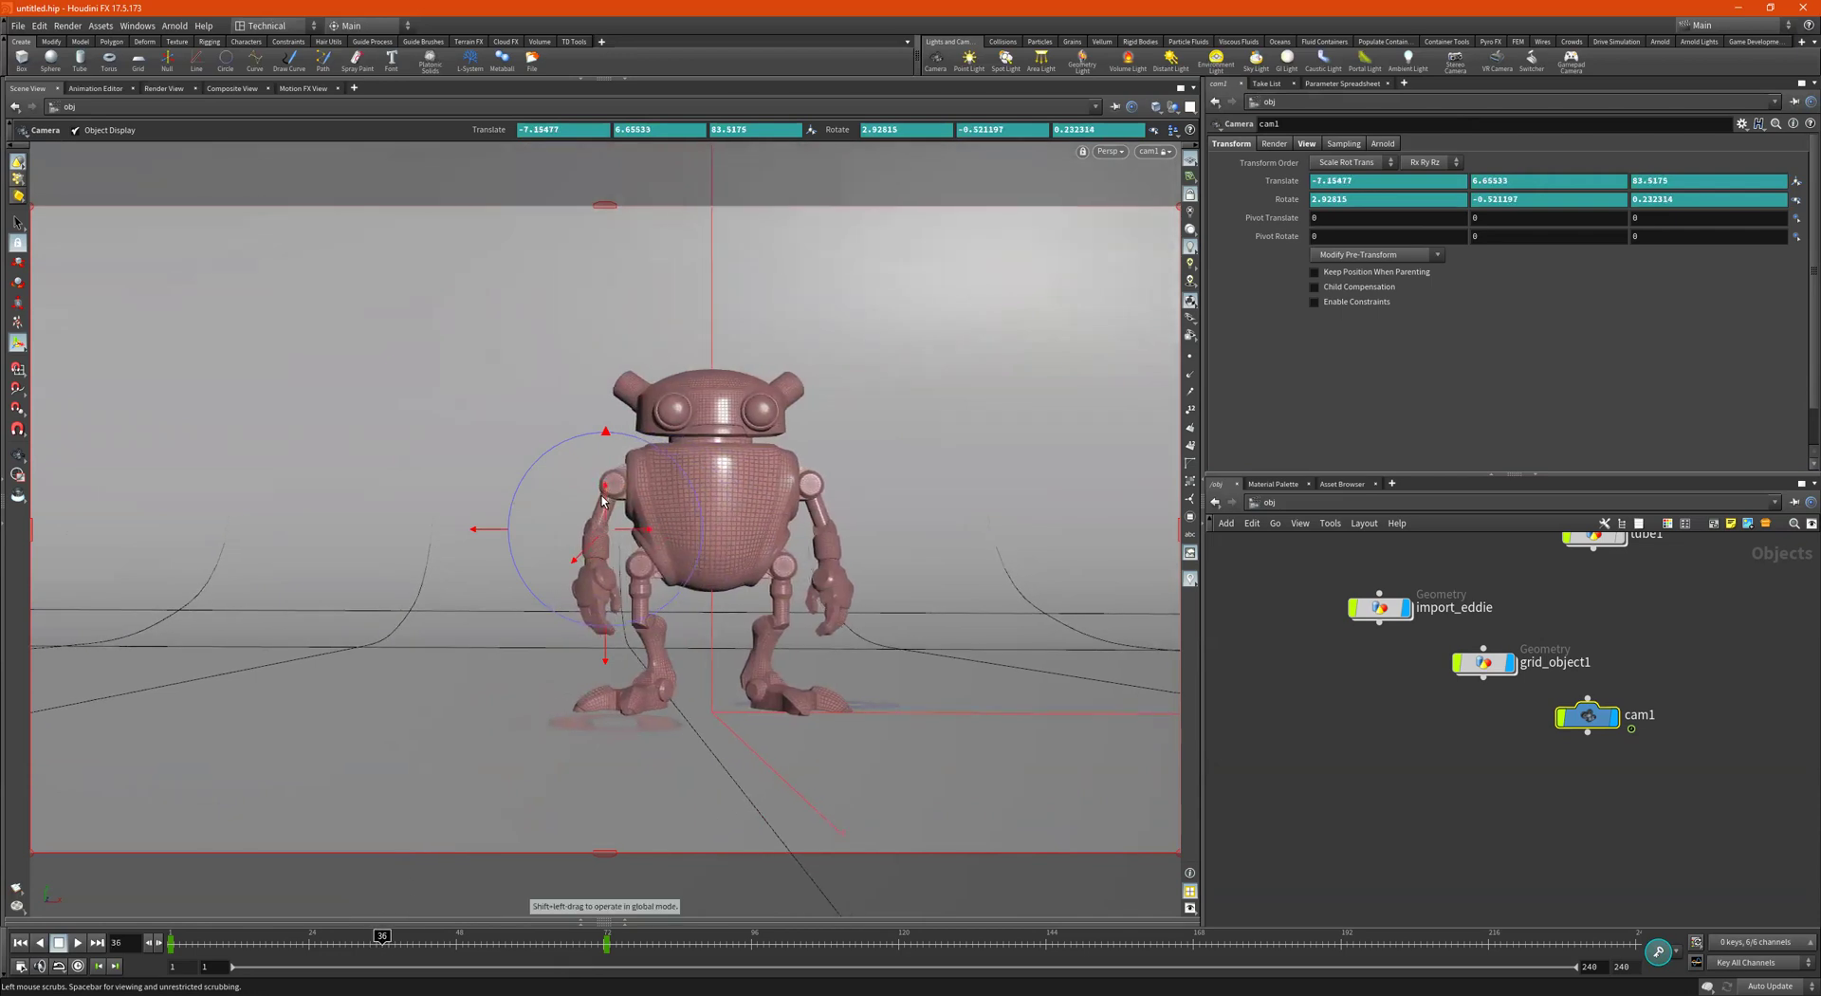
# At frame 36, move the camera closer to the robot, to about X -4.7 and Y 5.9, and key it
pyautogui.moveTo(605, 495); pyautogui.dragTo(605, 559)
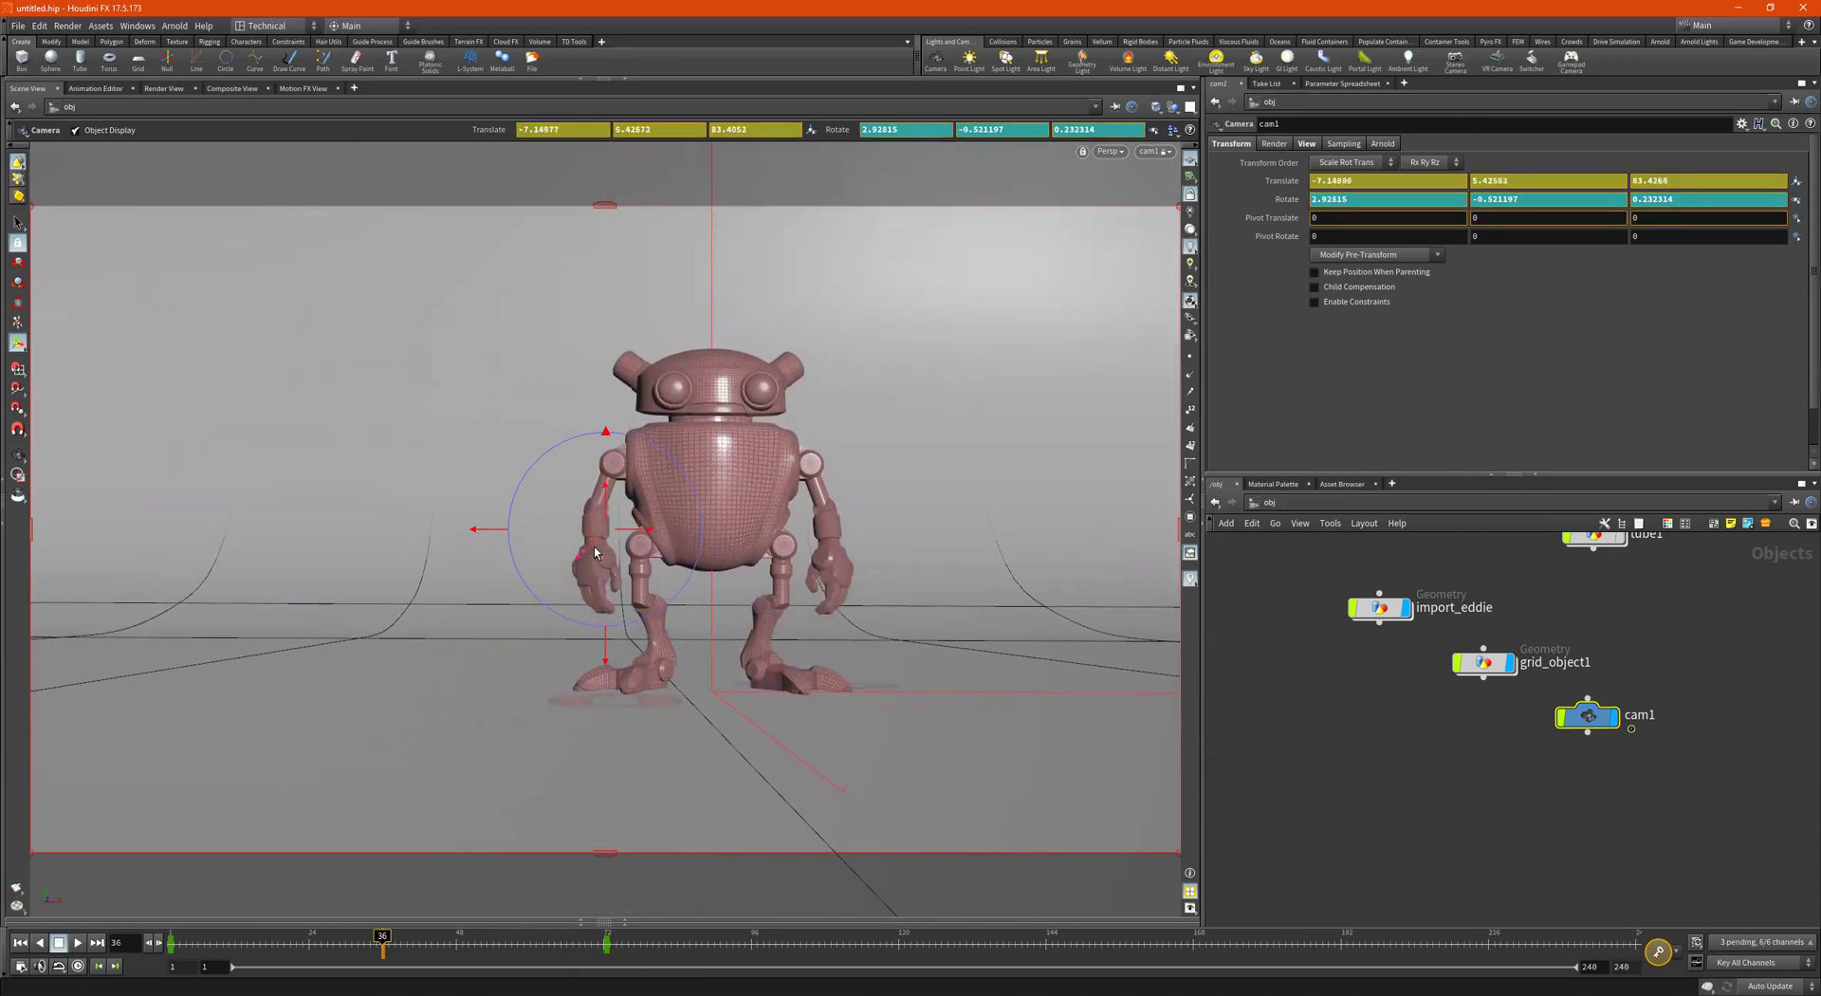
pyautogui.moveTo(599, 553); pyautogui.dragTo(920, 442)
pyautogui.moveTo(645, 529); pyautogui.dragTo(1009, 522)
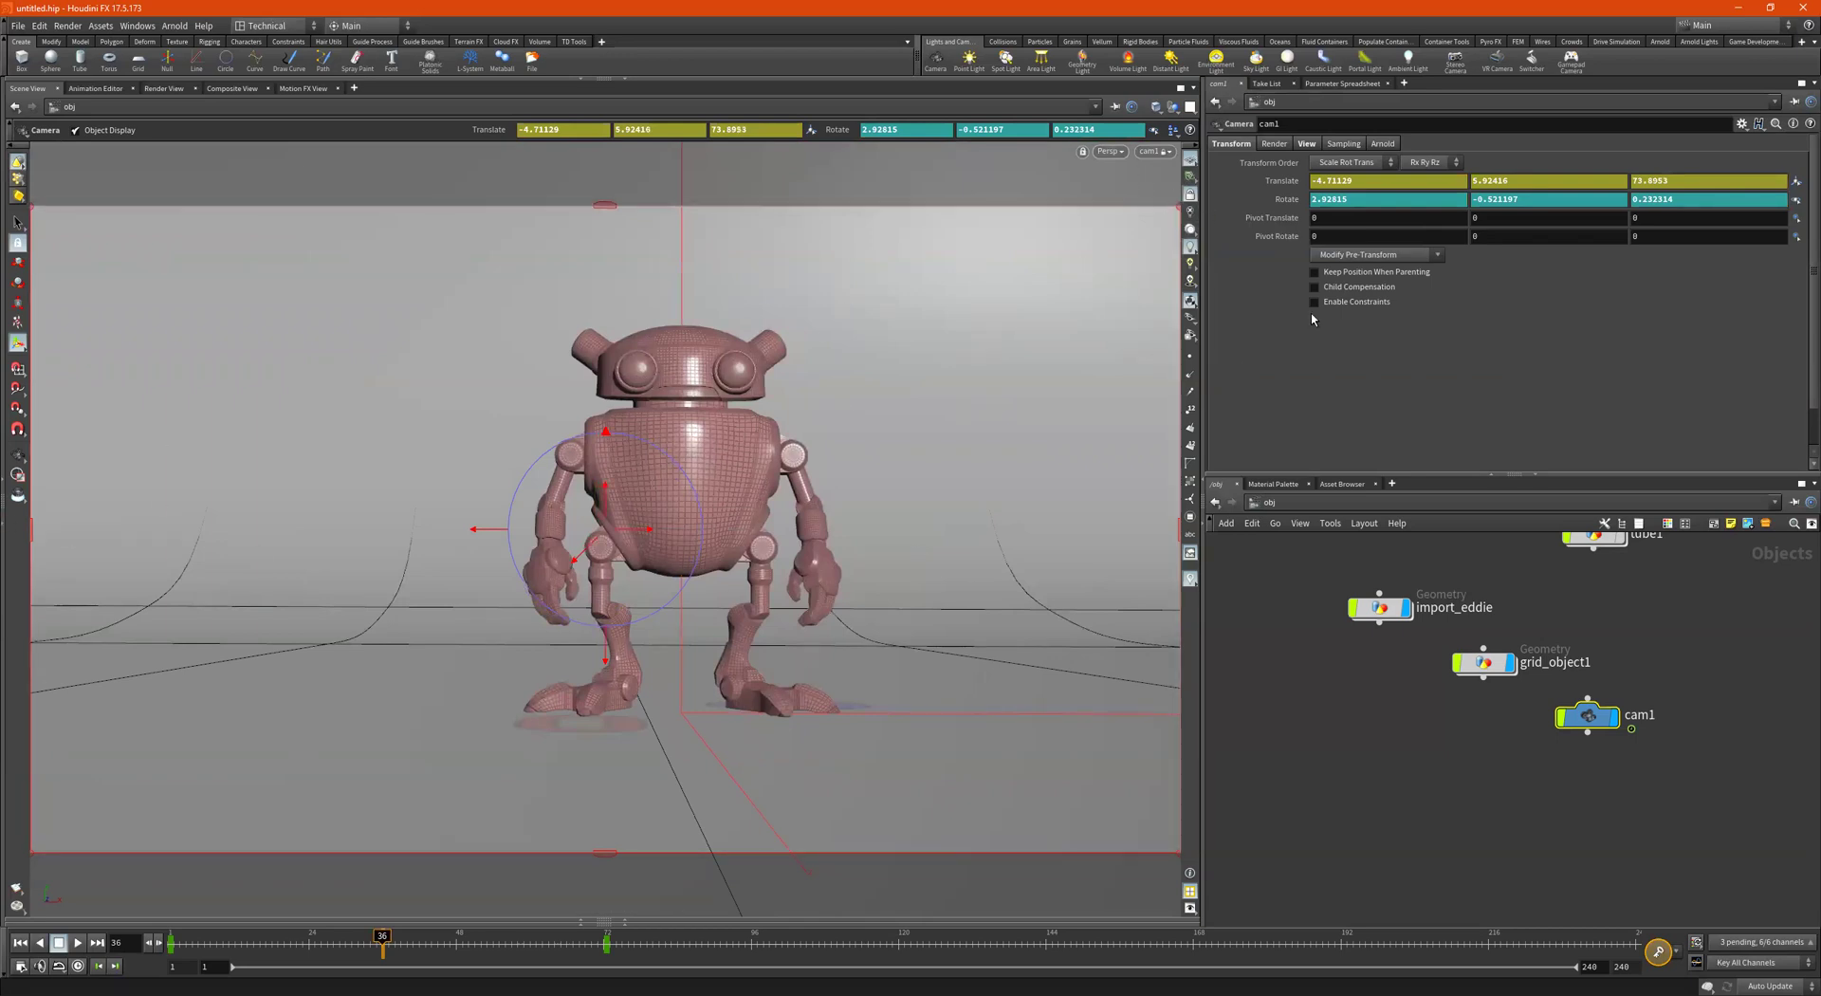
pyautogui.click(1657, 950)
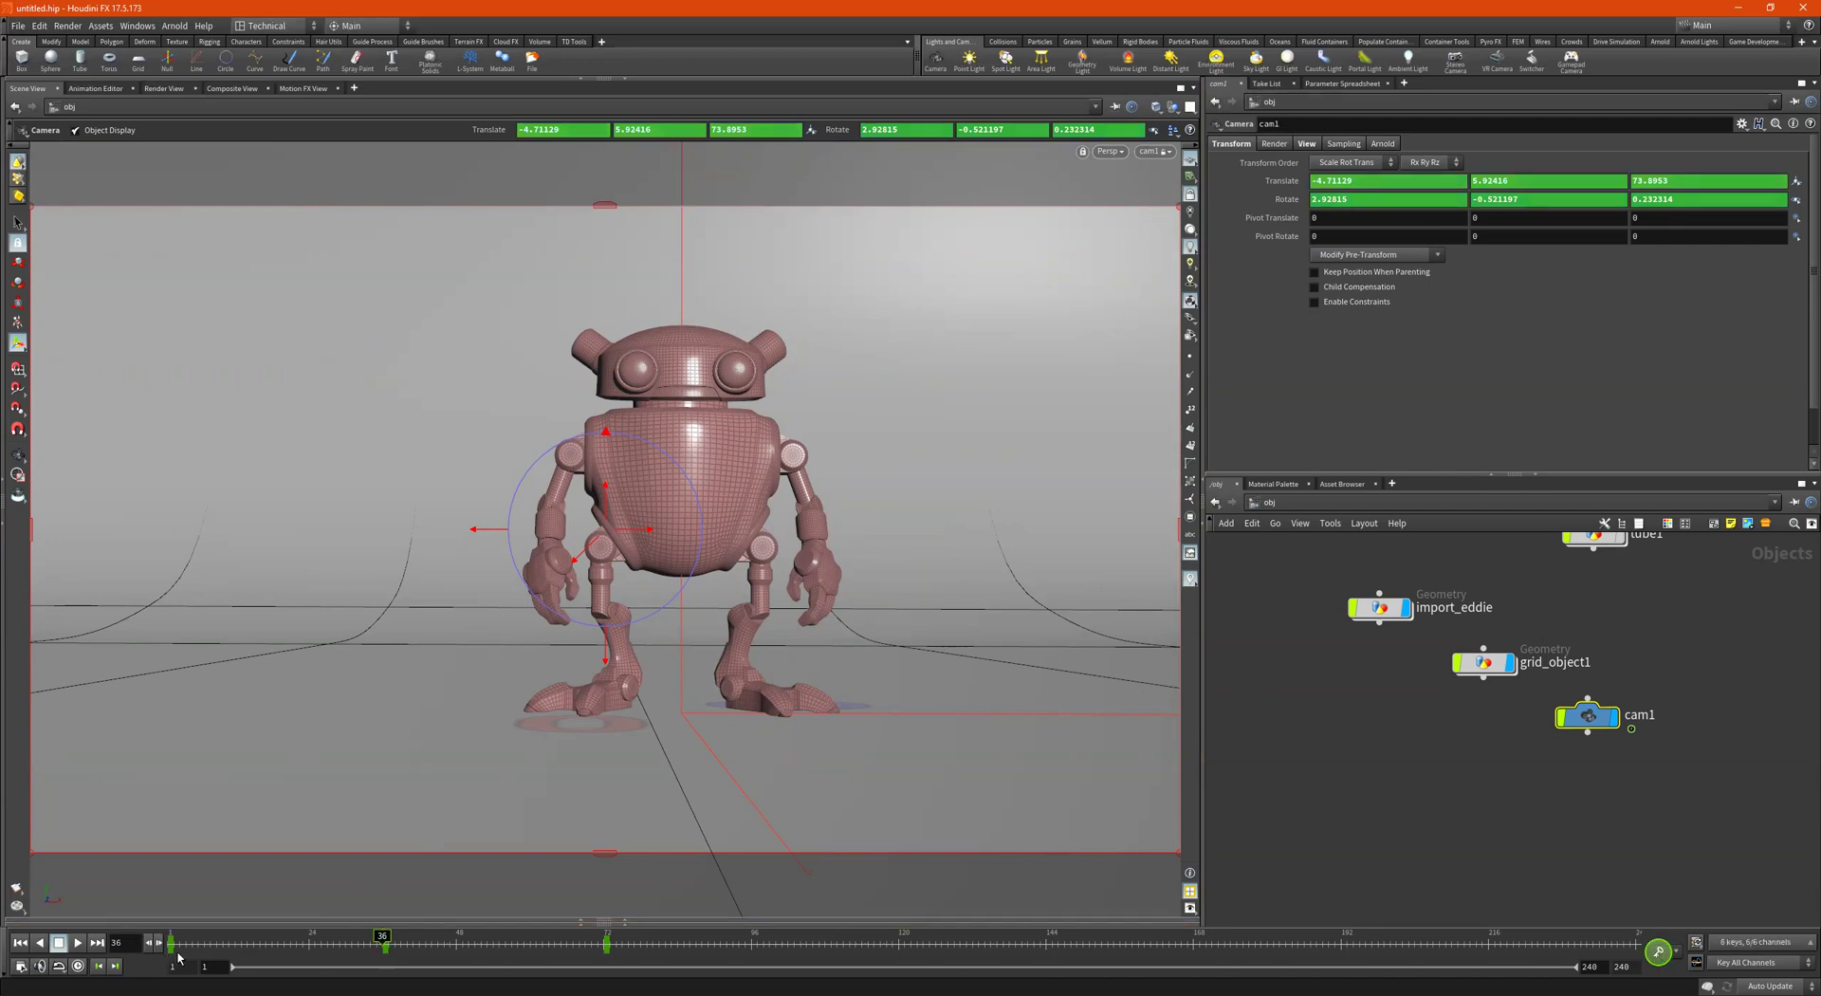
# Select the camera's keys on the timeline, try stretching and deleting them, and undo the deletion
pyautogui.moveTo(178, 951)
pyautogui.mouseDown()
pyautogui.moveTo(661, 952)
pyautogui.moveTo(170, 951)
pyautogui.mouseUp()
pyautogui.keyDown('shift'); pyautogui.moveTo(623, 949); pyautogui.dragTo(161, 943); pyautogui.keyUp('shift')
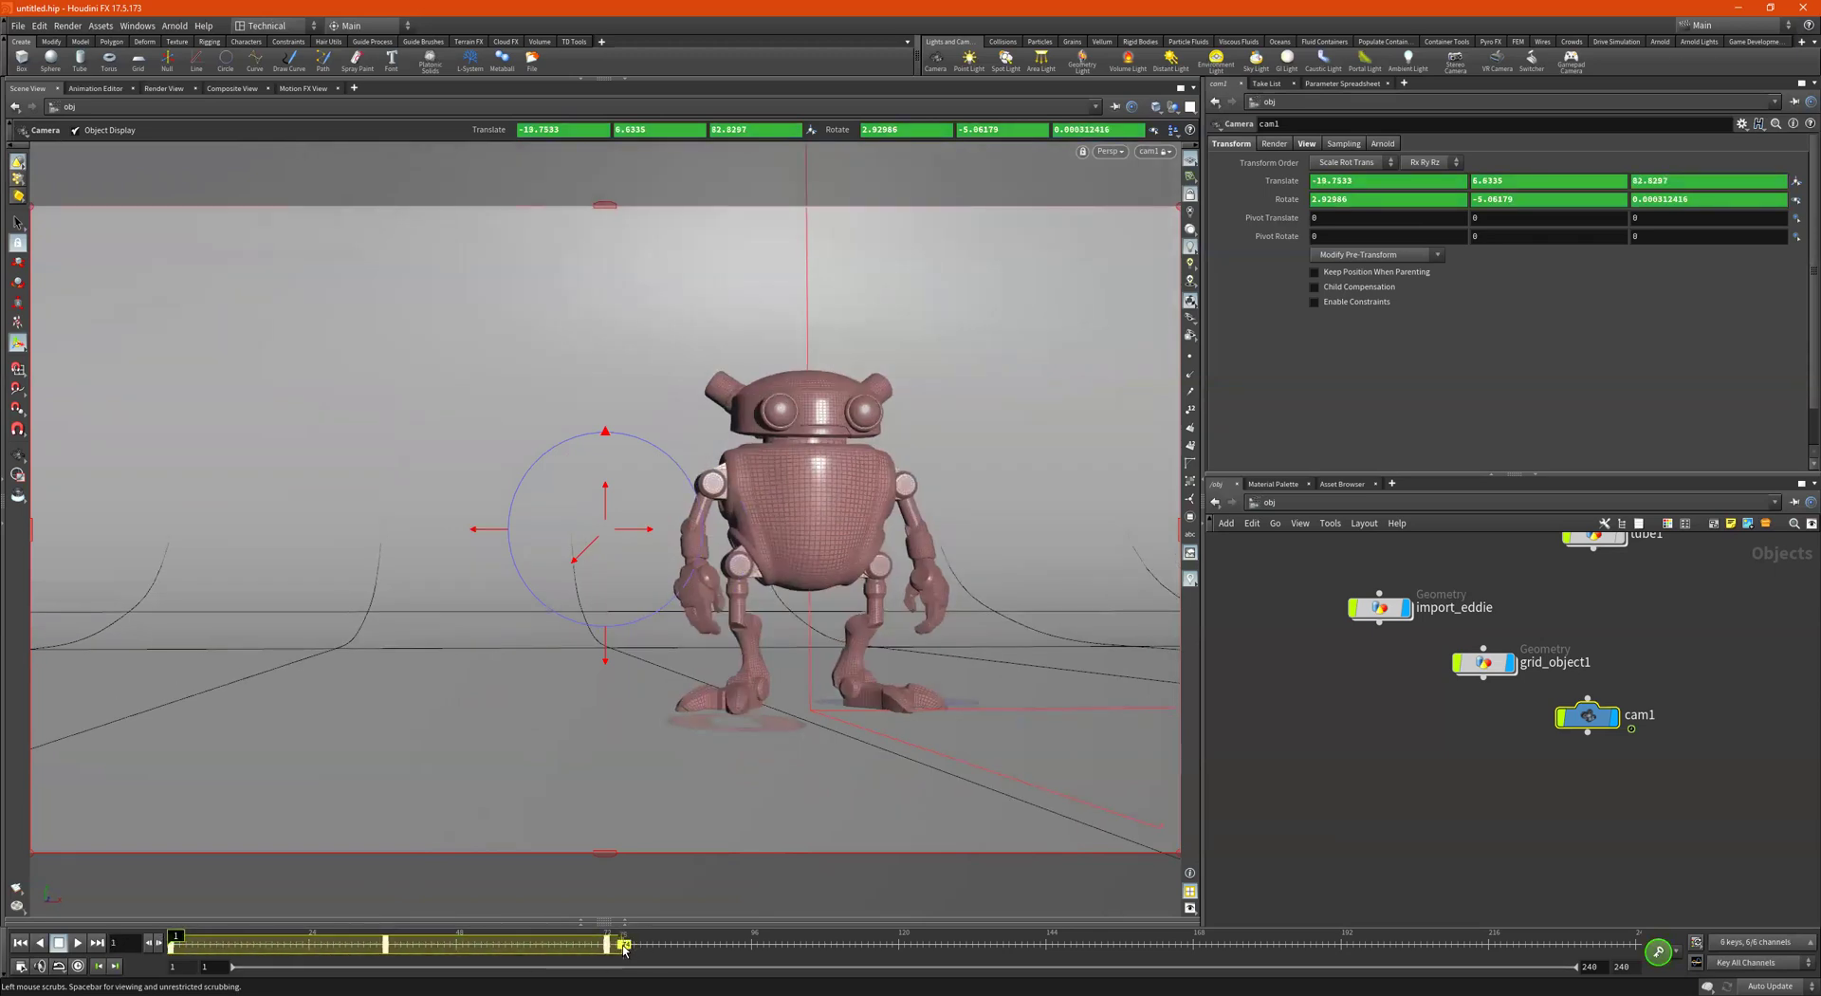
pyautogui.keyDown('shift'); pyautogui.moveTo(623, 949); pyautogui.dragTo(1082, 970); pyautogui.keyUp('shift')
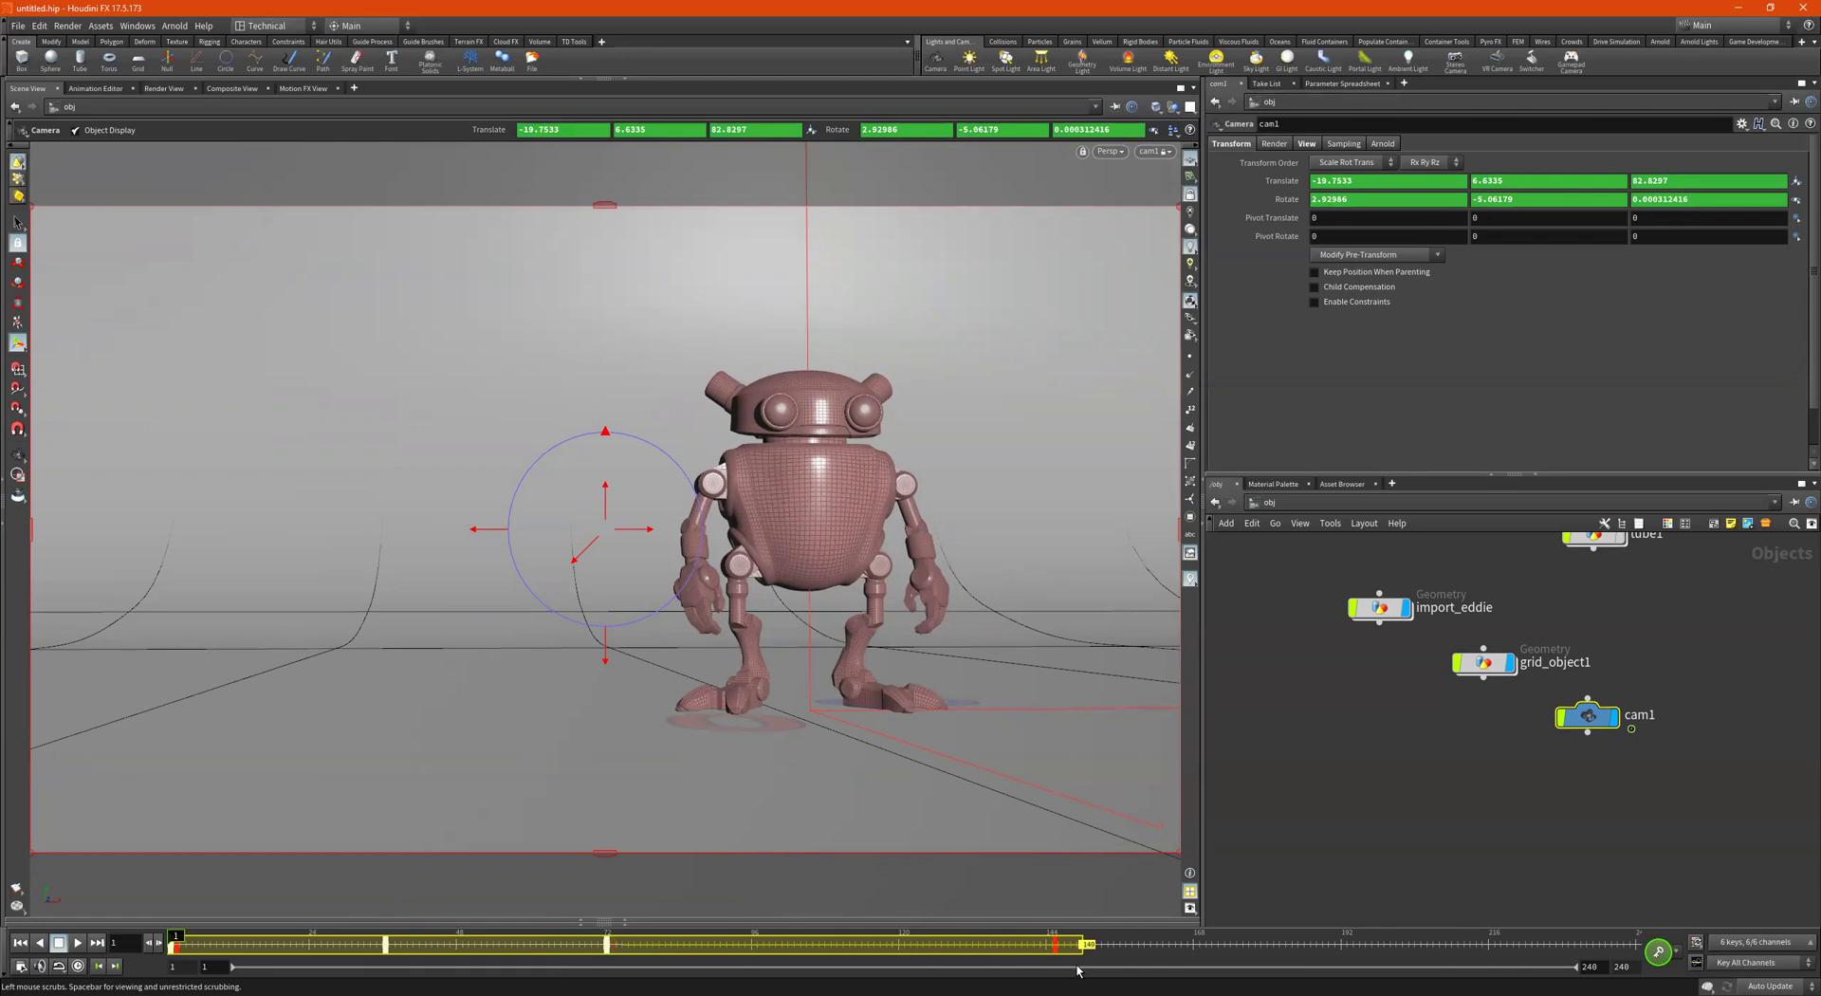
pyautogui.press('Delete')
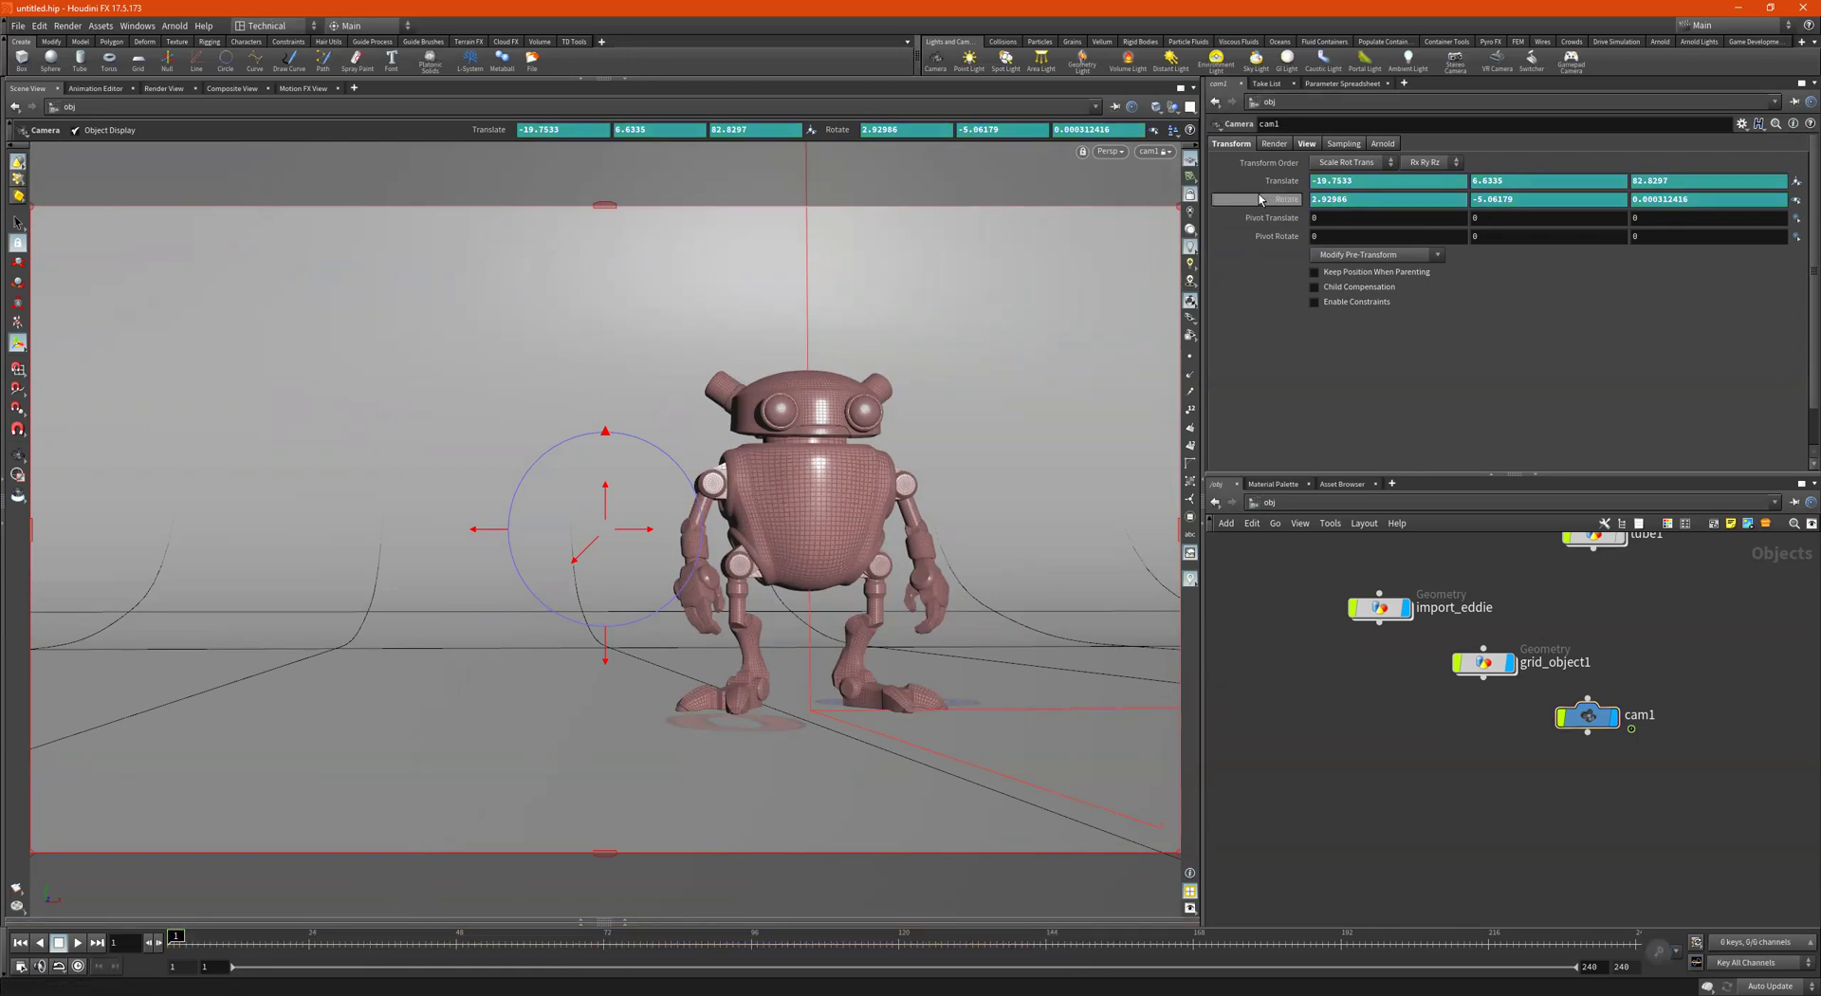
pyautogui.click(1605, 787)
pyautogui.hotkey('ctrl', 'z')
pyautogui.moveTo(1734, 641); pyautogui.dragTo(1563, 789)
pyautogui.hotkey('ctrl', 'z')
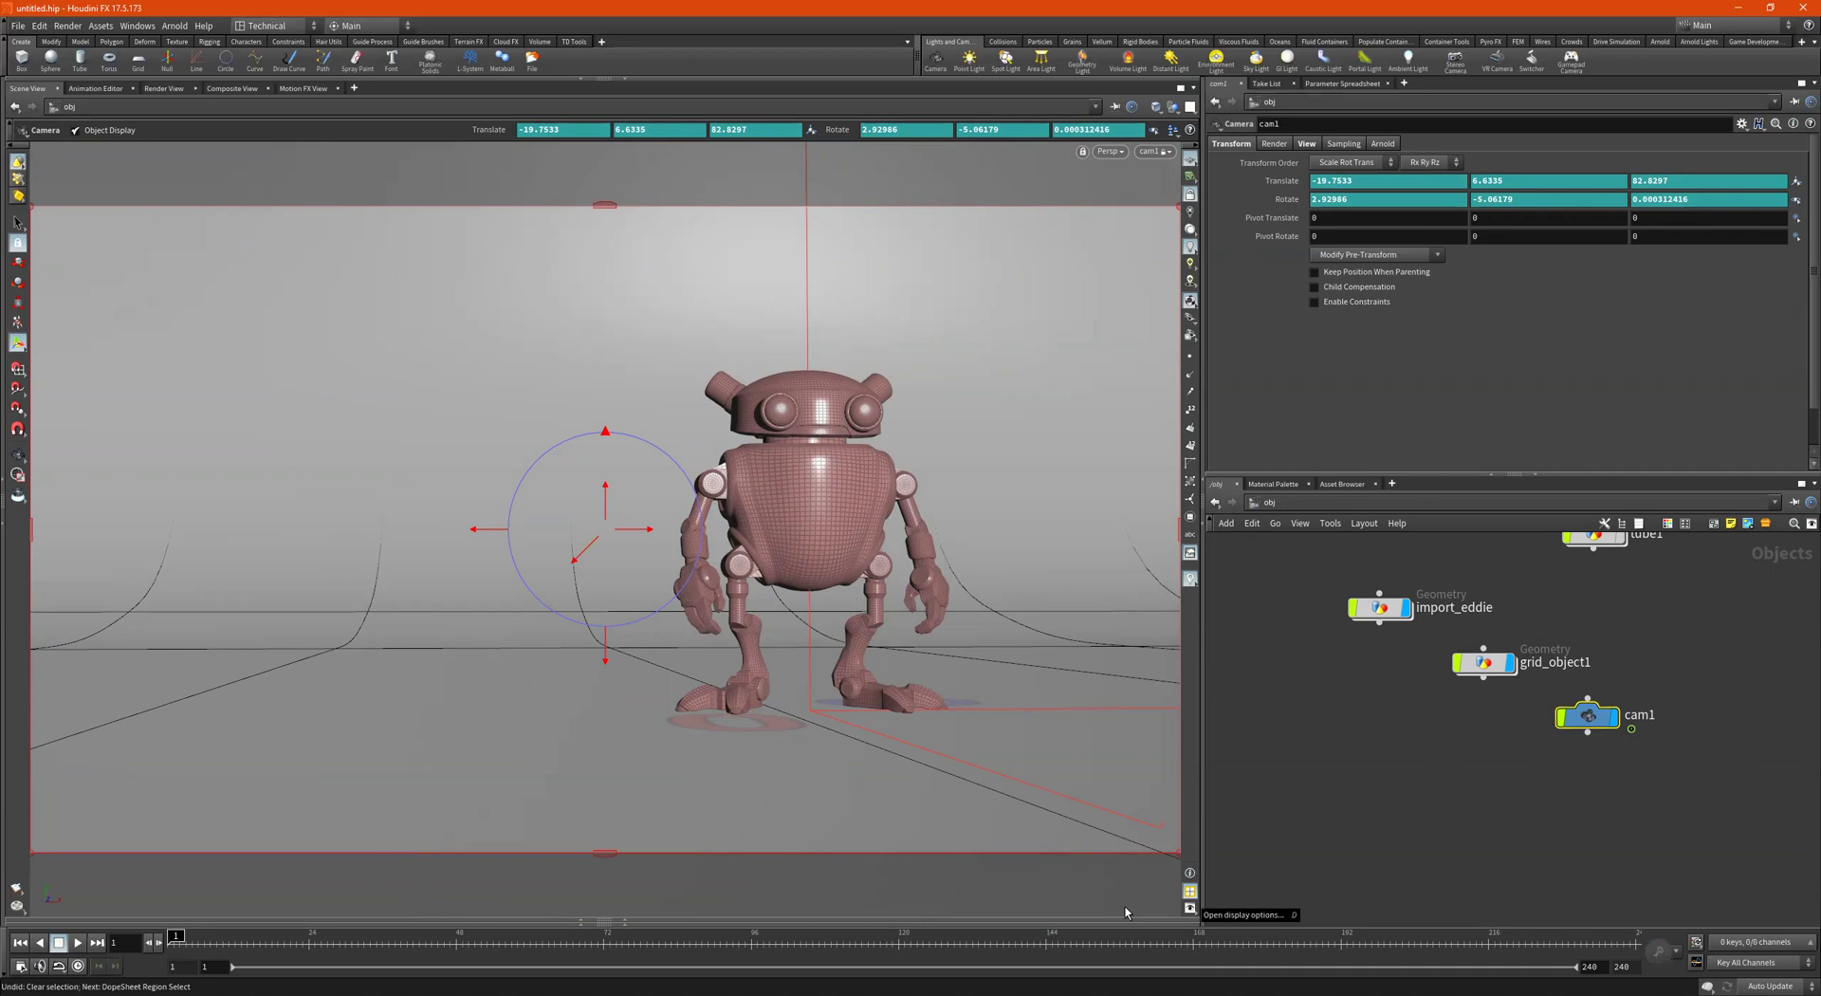
pyautogui.hotkey('ctrl', 'z')
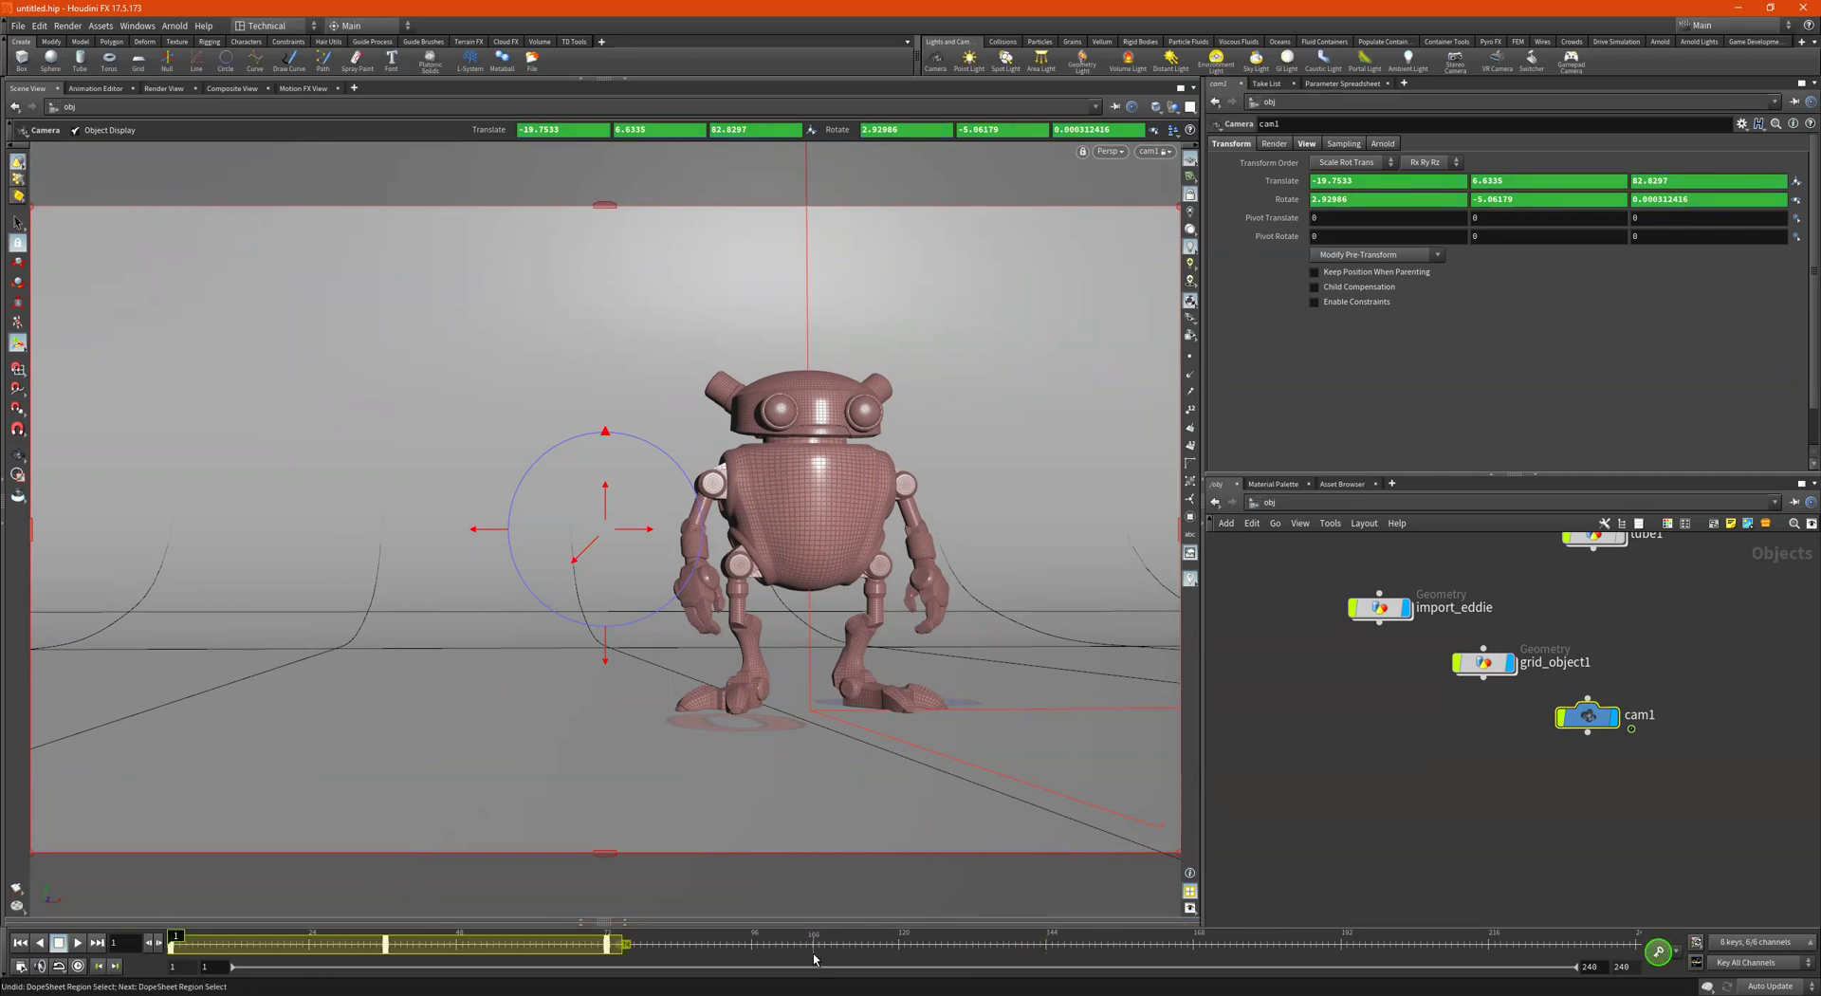
# Select all three camera keys and stretch their range so the middle key lands on frame 48 and the last on frame 96
pyautogui.click(812, 953)
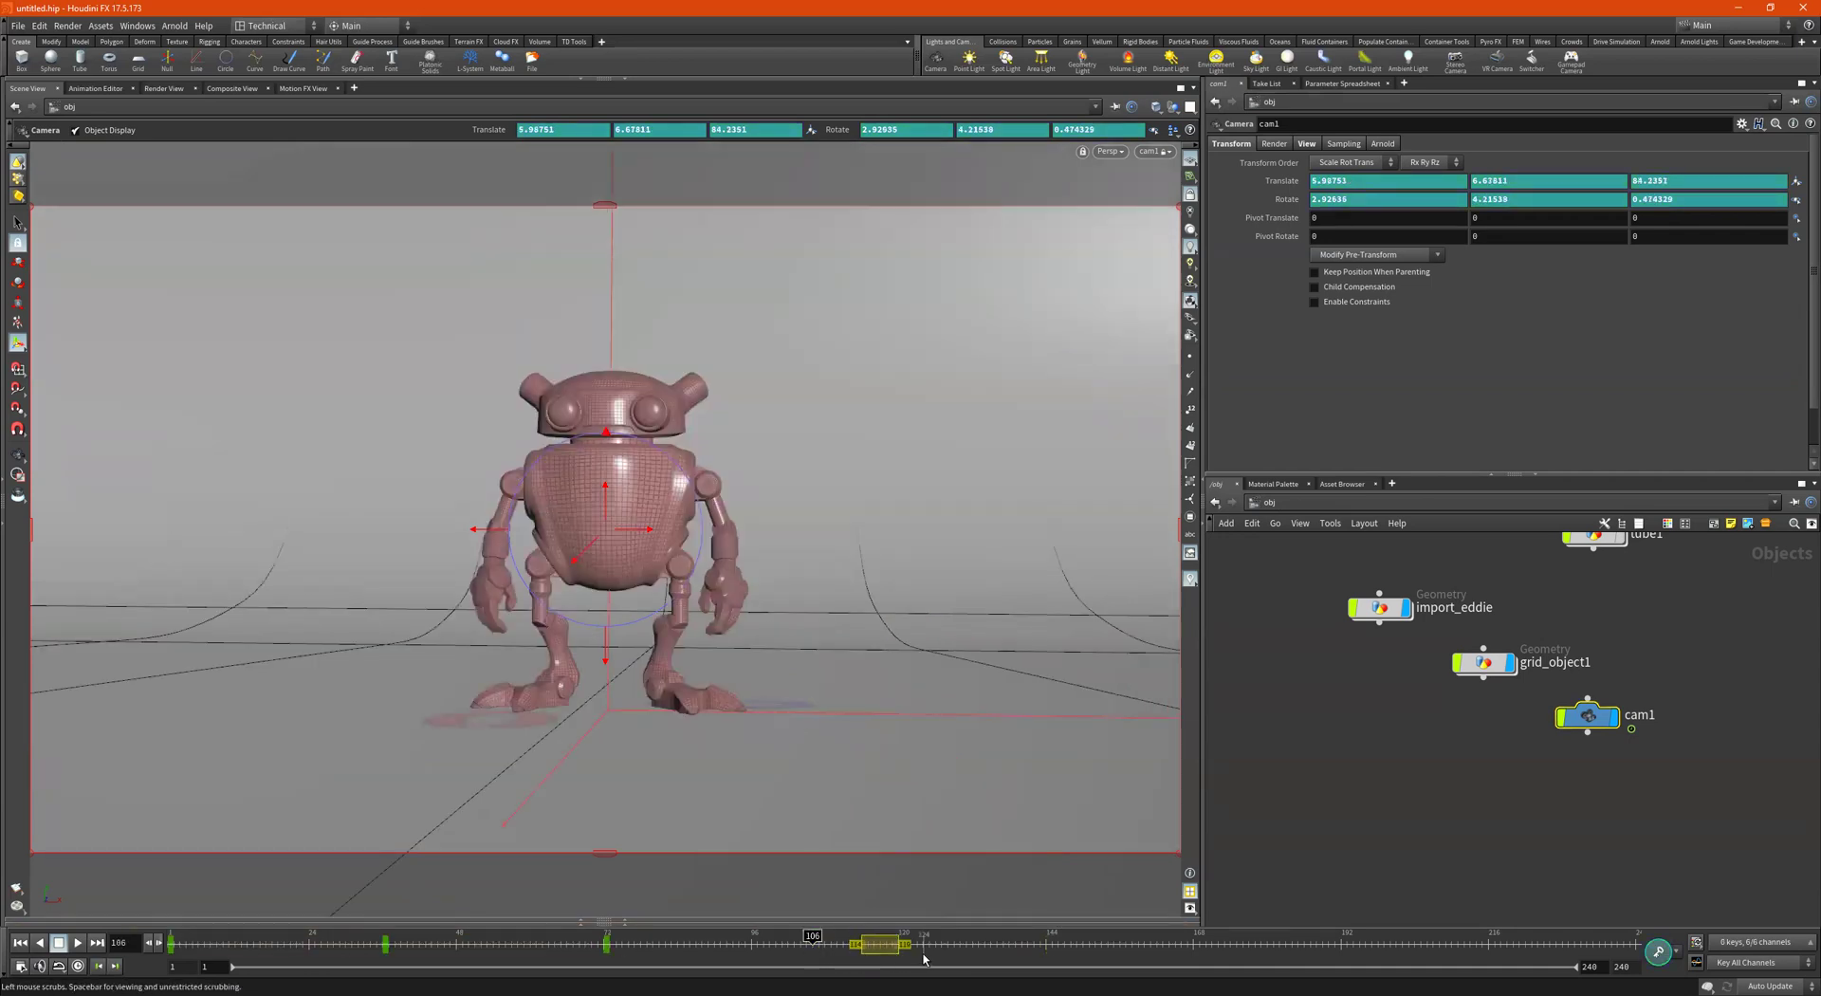
pyautogui.click(921, 948)
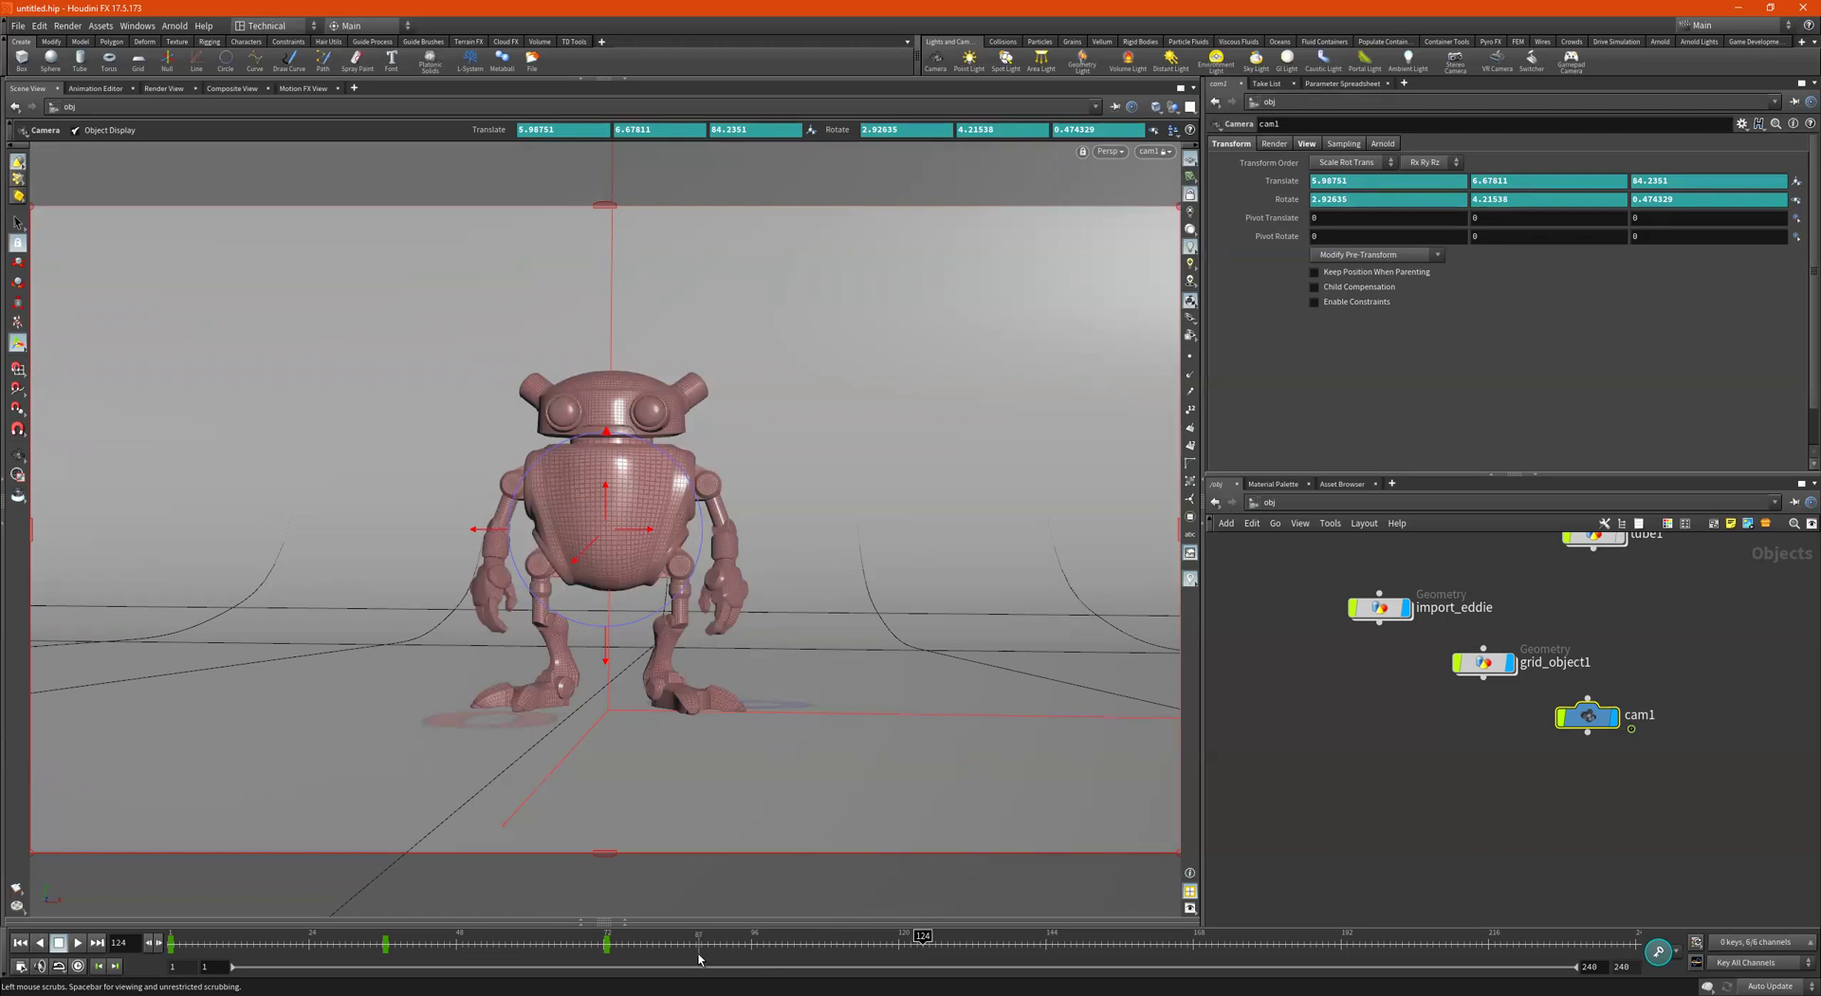
pyautogui.keyDown('shift'); pyautogui.moveTo(703, 953); pyautogui.dragTo(179, 949); pyautogui.keyUp('shift')
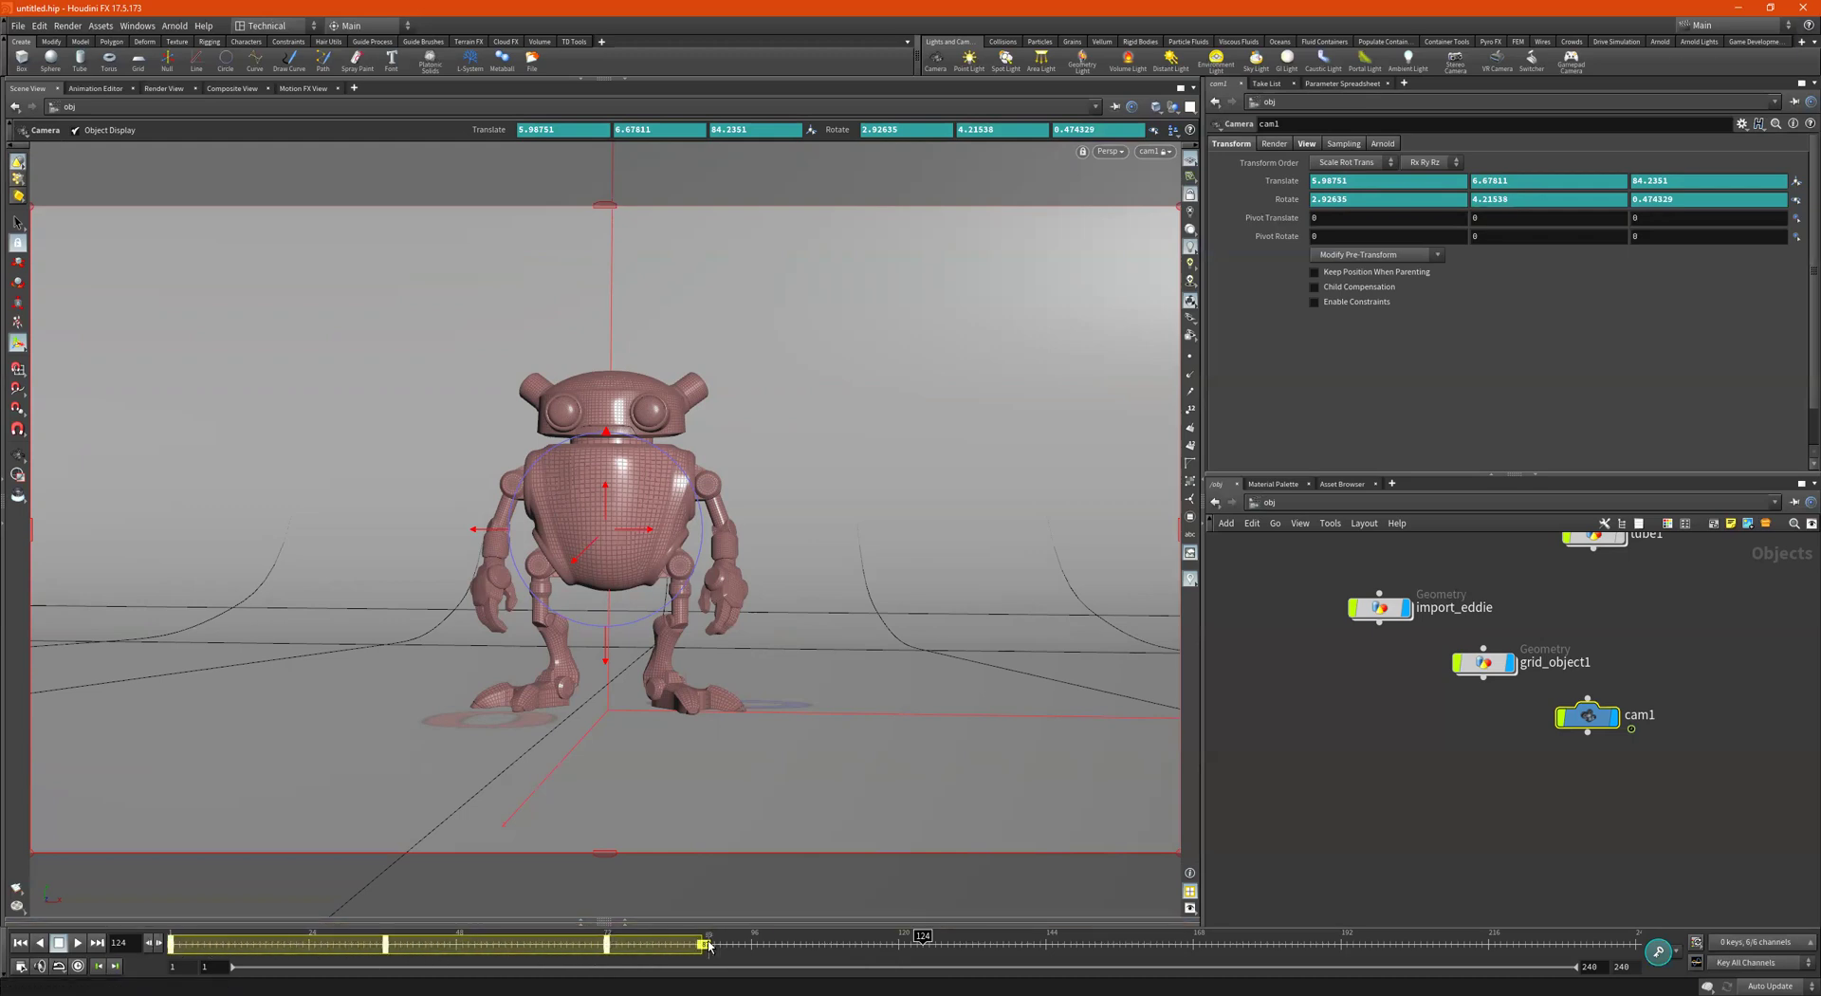
pyautogui.moveTo(706, 945); pyautogui.dragTo(1604, 942)
pyautogui.hotkey('ctrl', 'z')
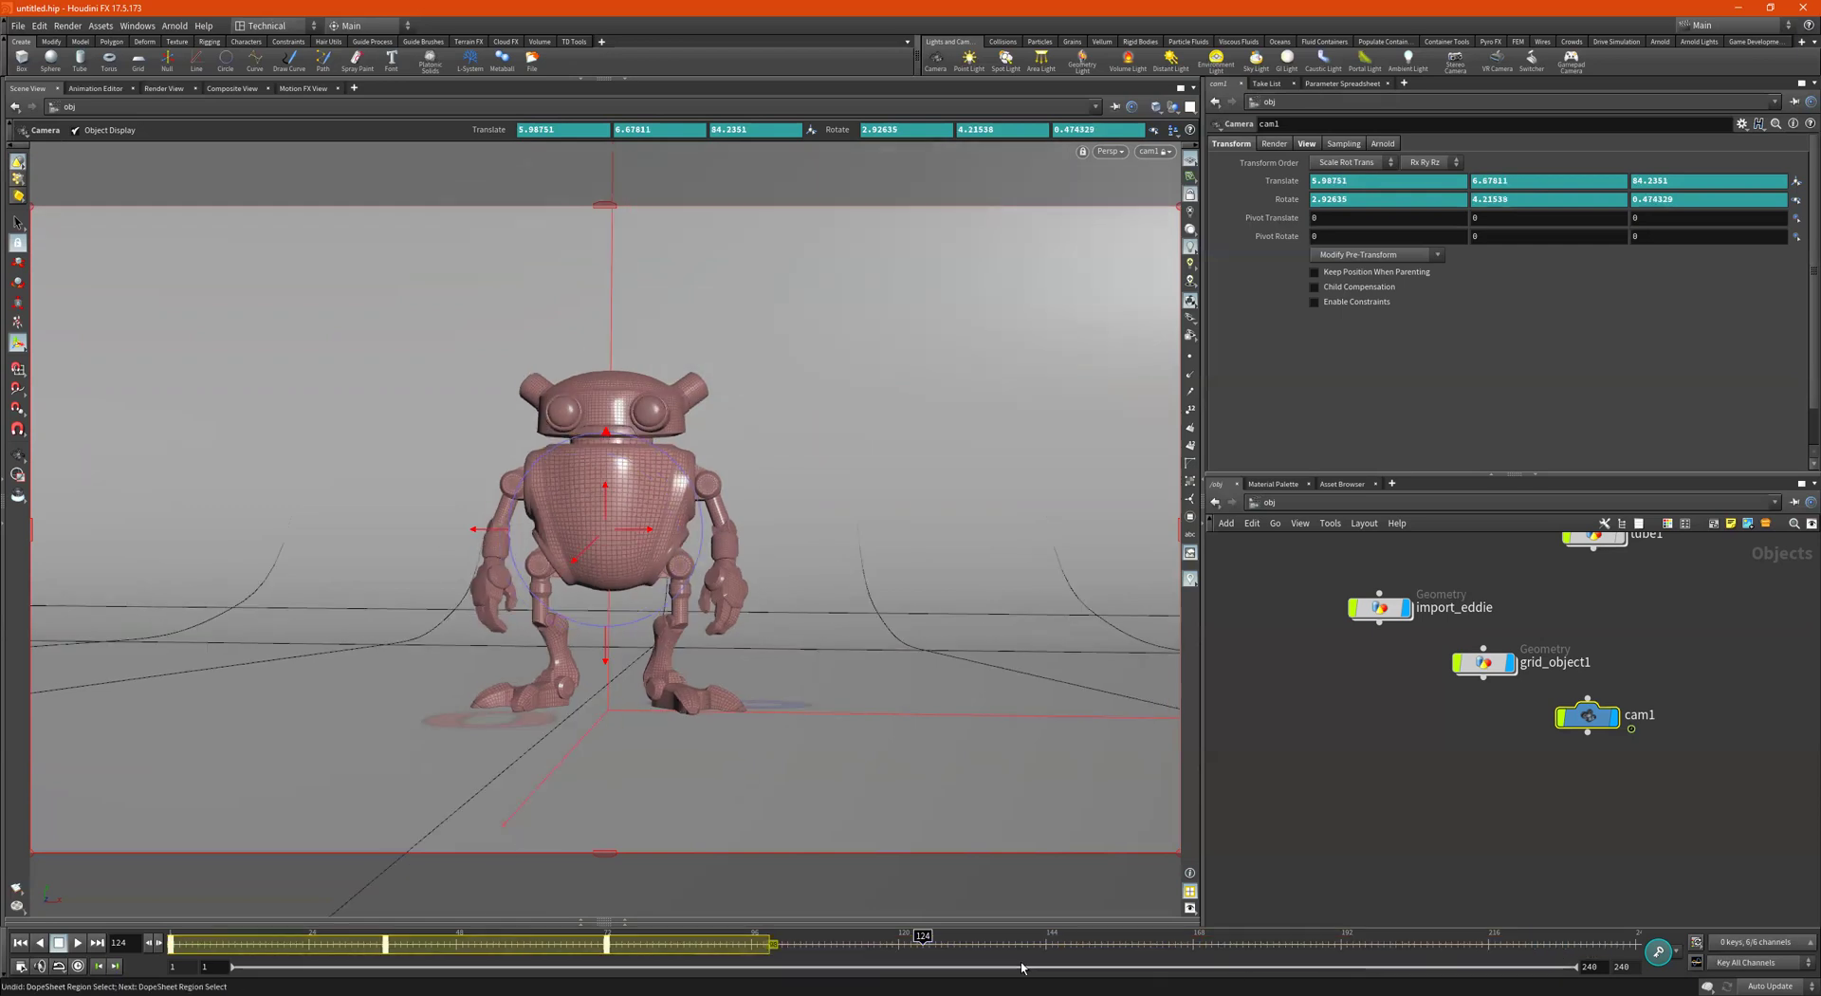
pyautogui.moveTo(772, 949); pyautogui.dragTo(343, 952)
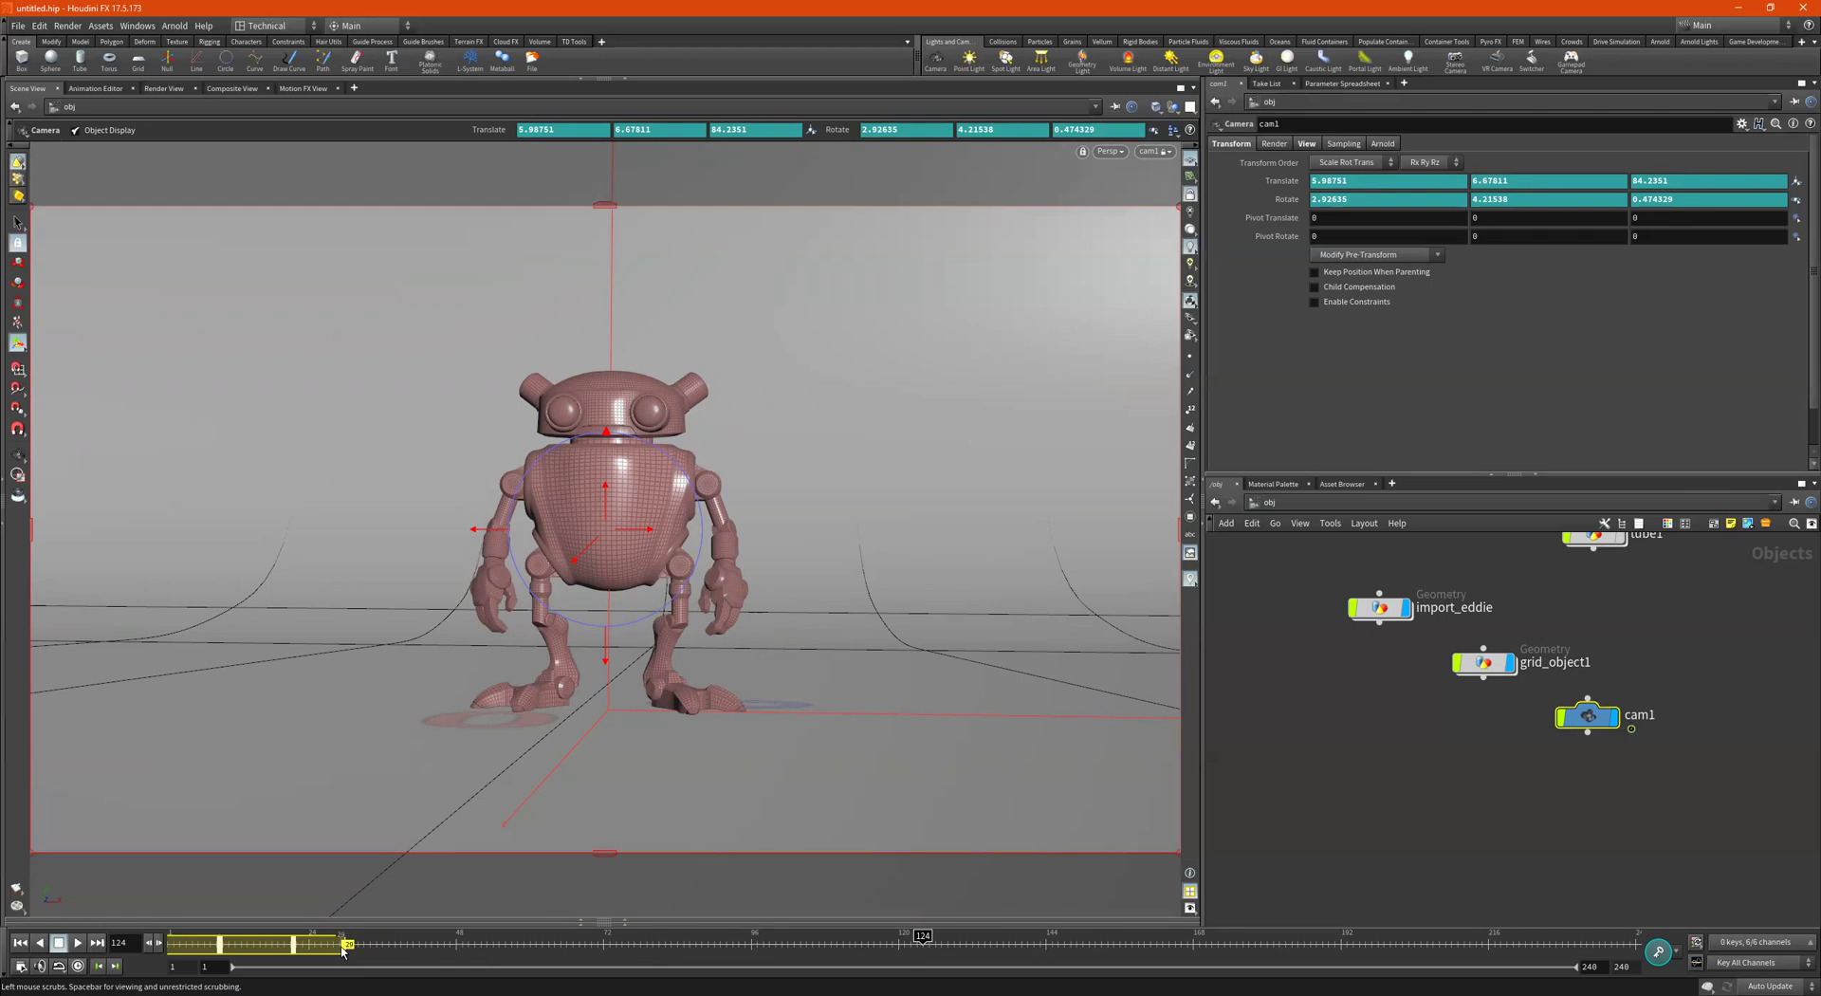
pyautogui.hotkey('ctrl', 'z')
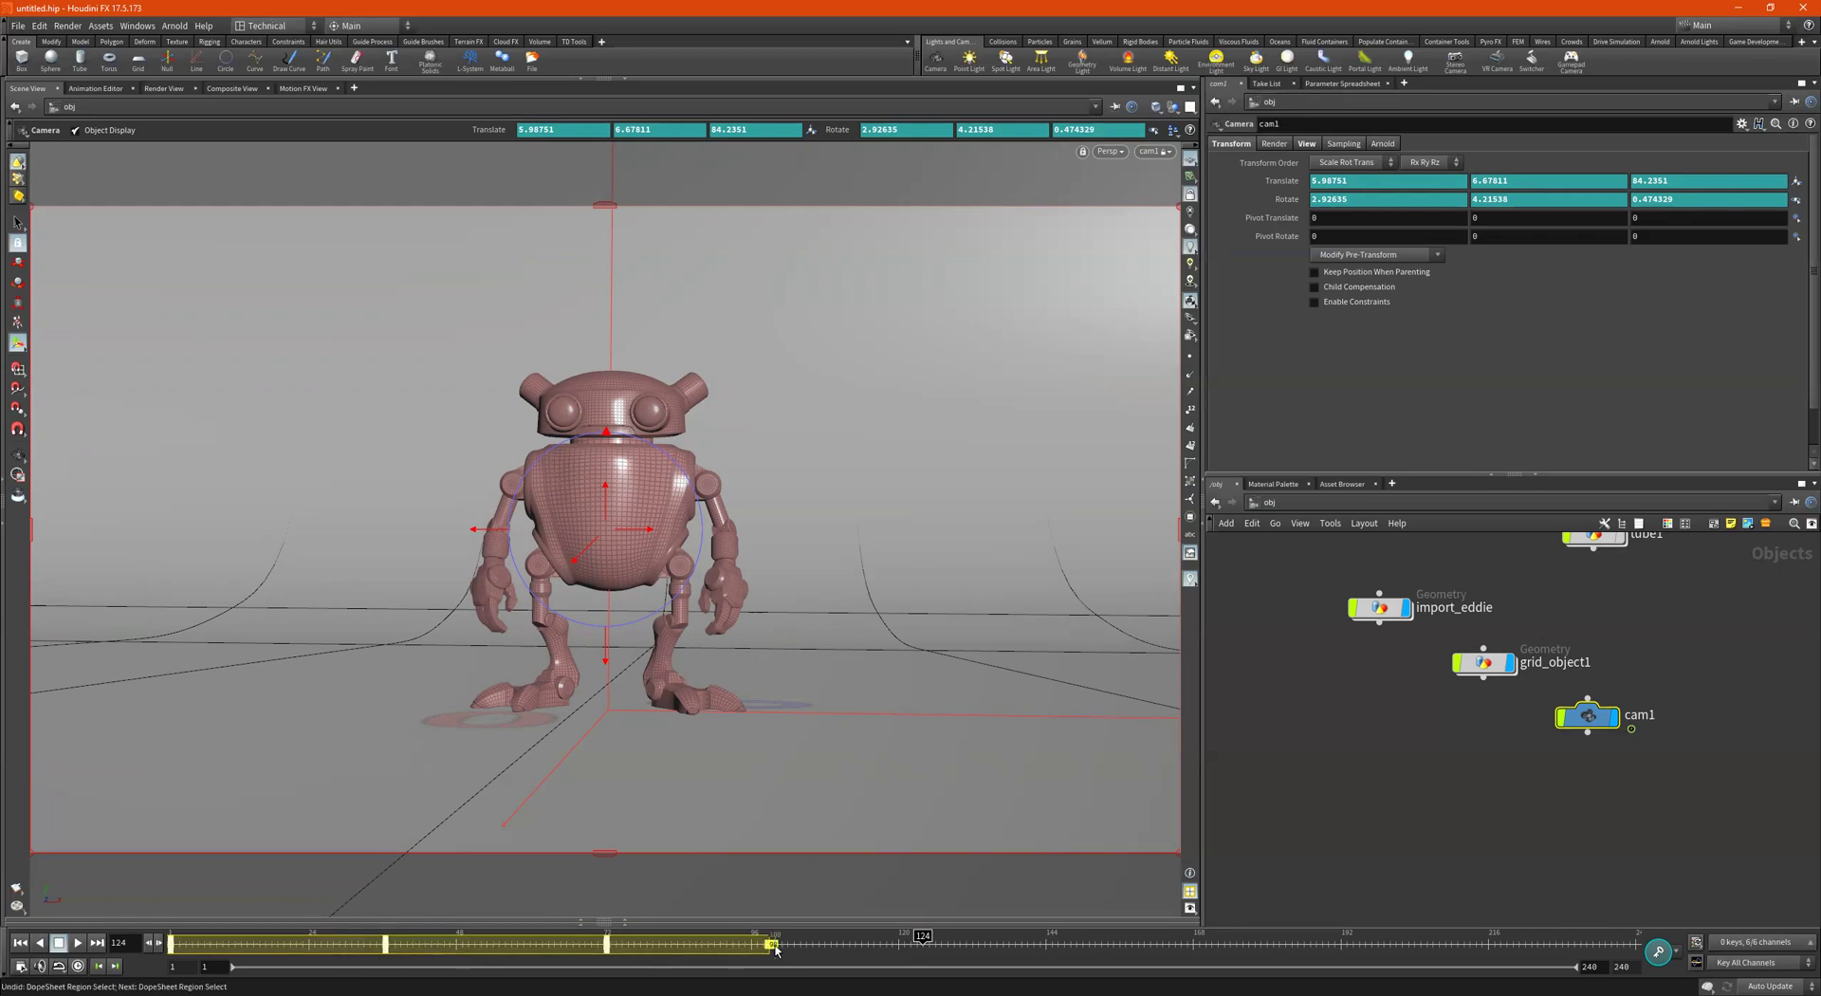
pyautogui.moveTo(775, 951); pyautogui.dragTo(966, 953)
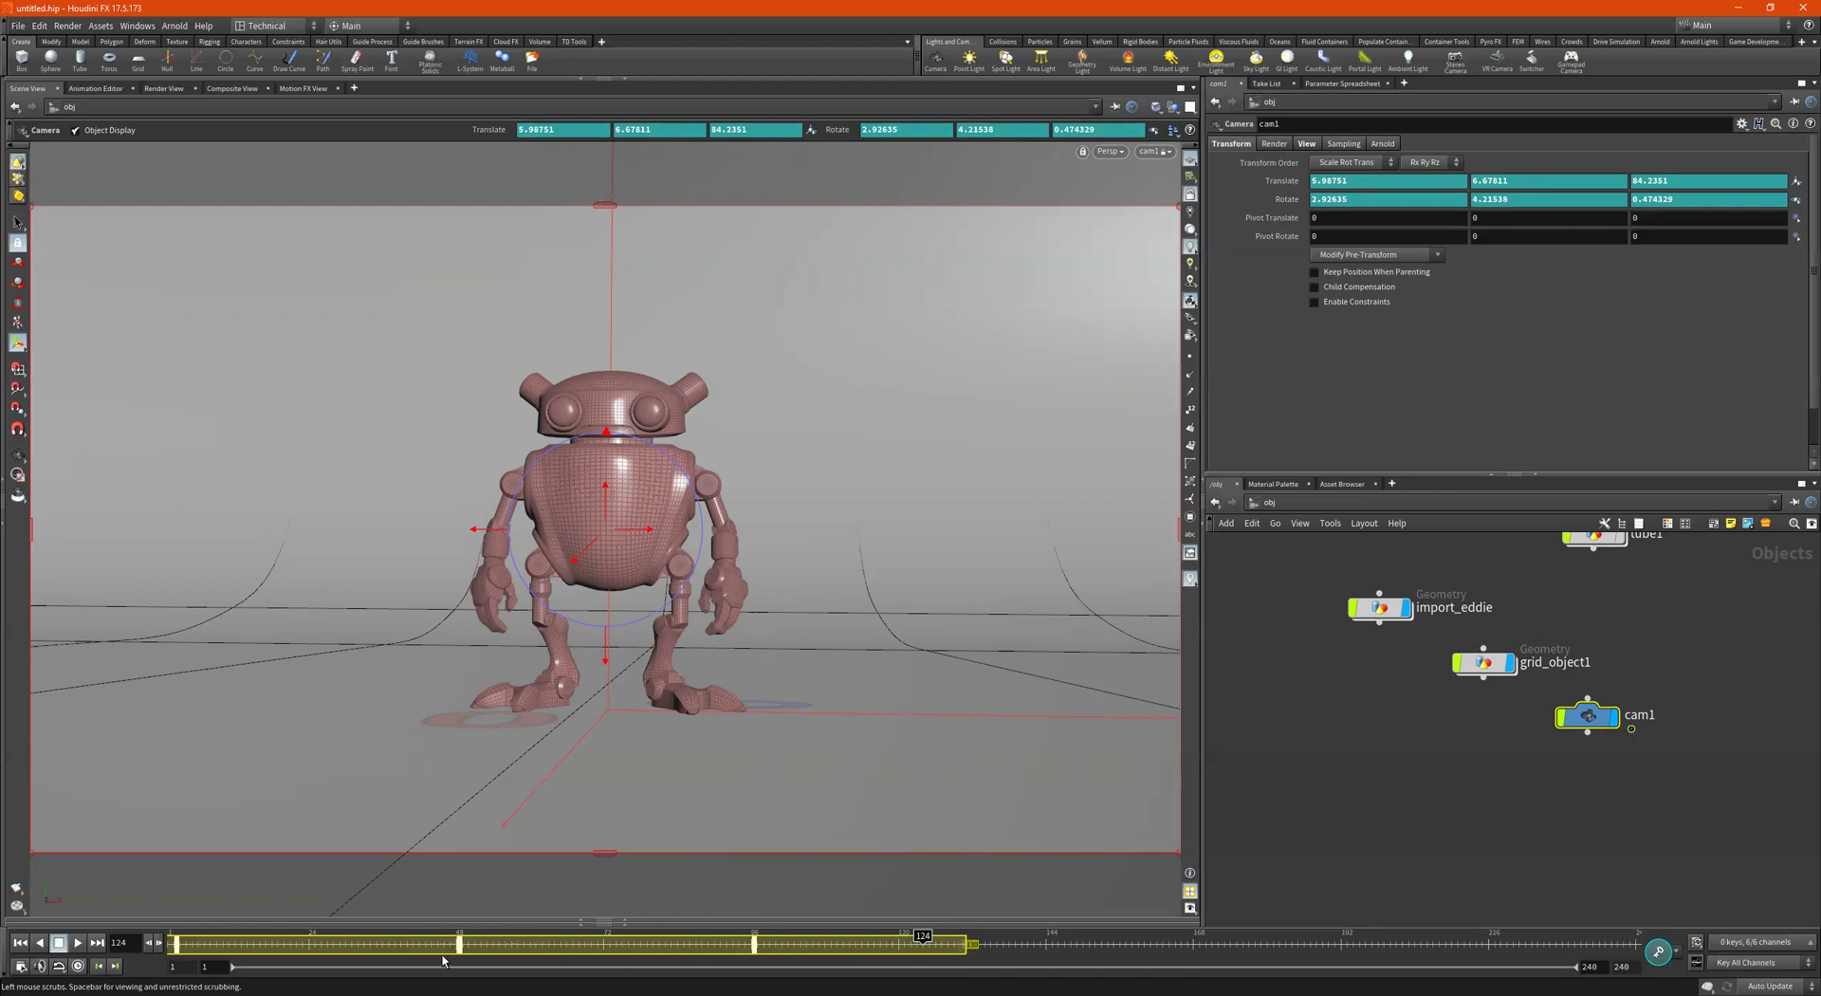
pyautogui.click(1111, 952)
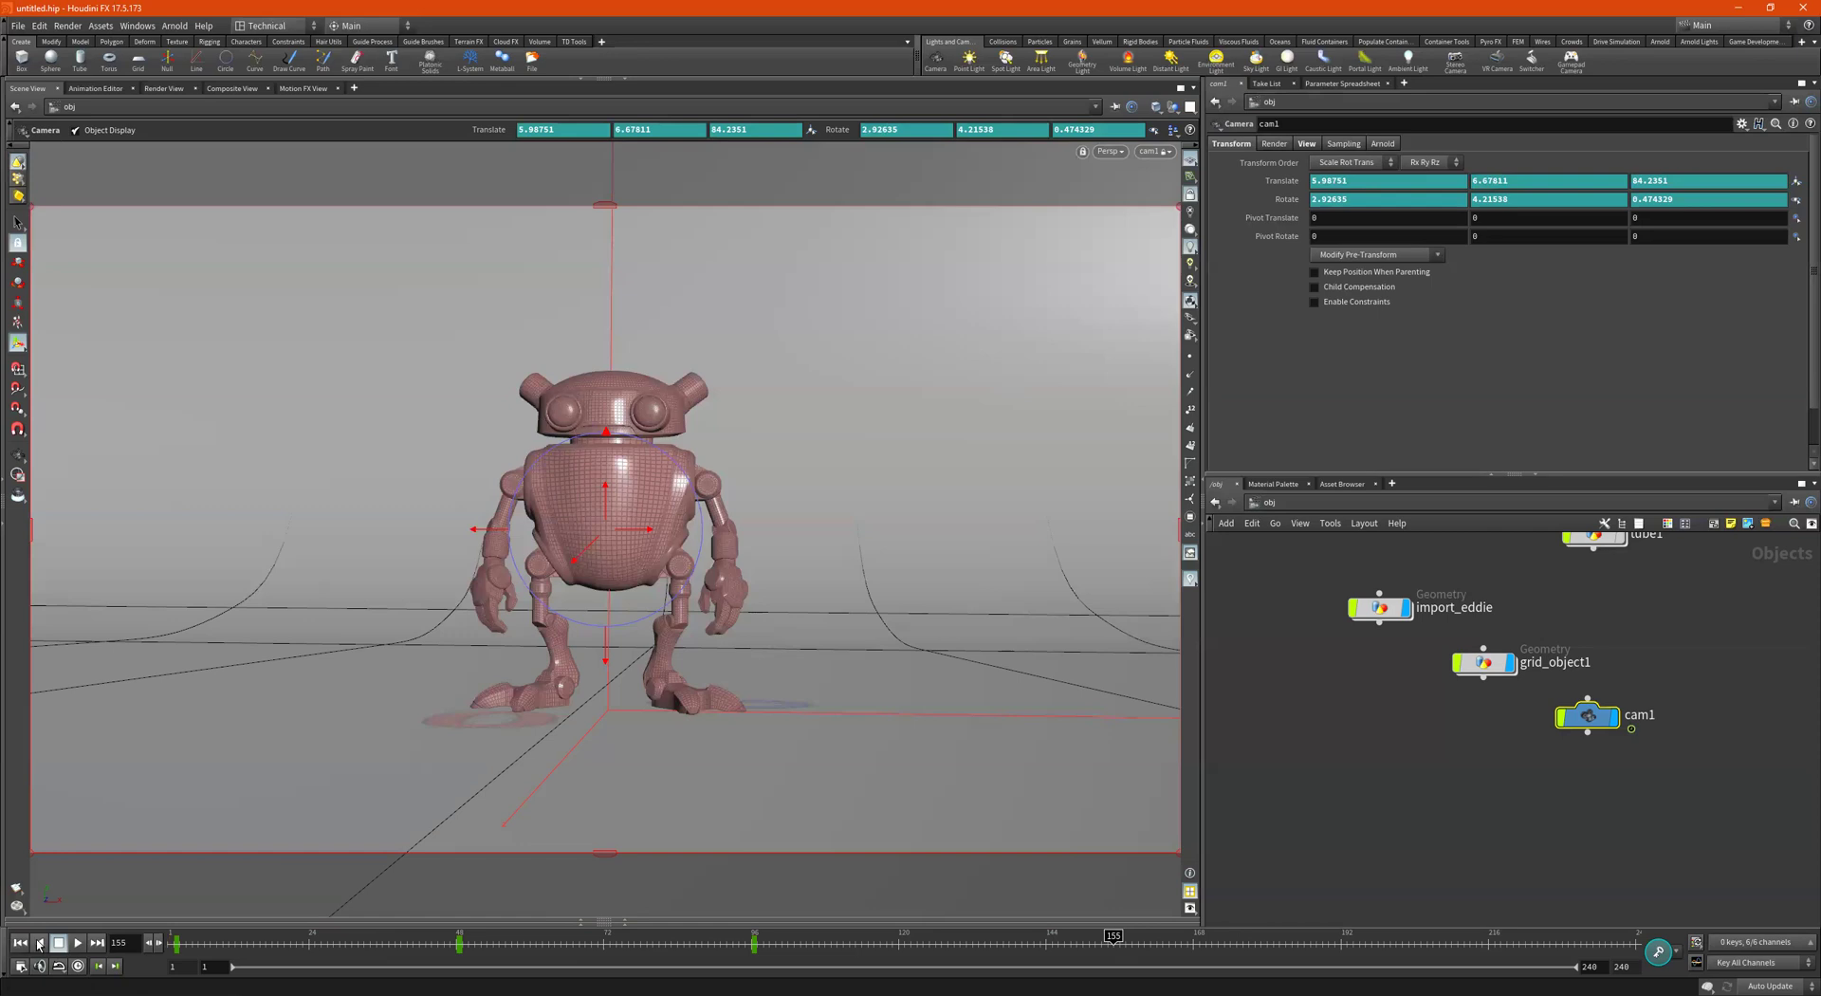
# Play the retimed camera animation, restart it from the first frame, and stop playback
pyautogui.click(78, 943)
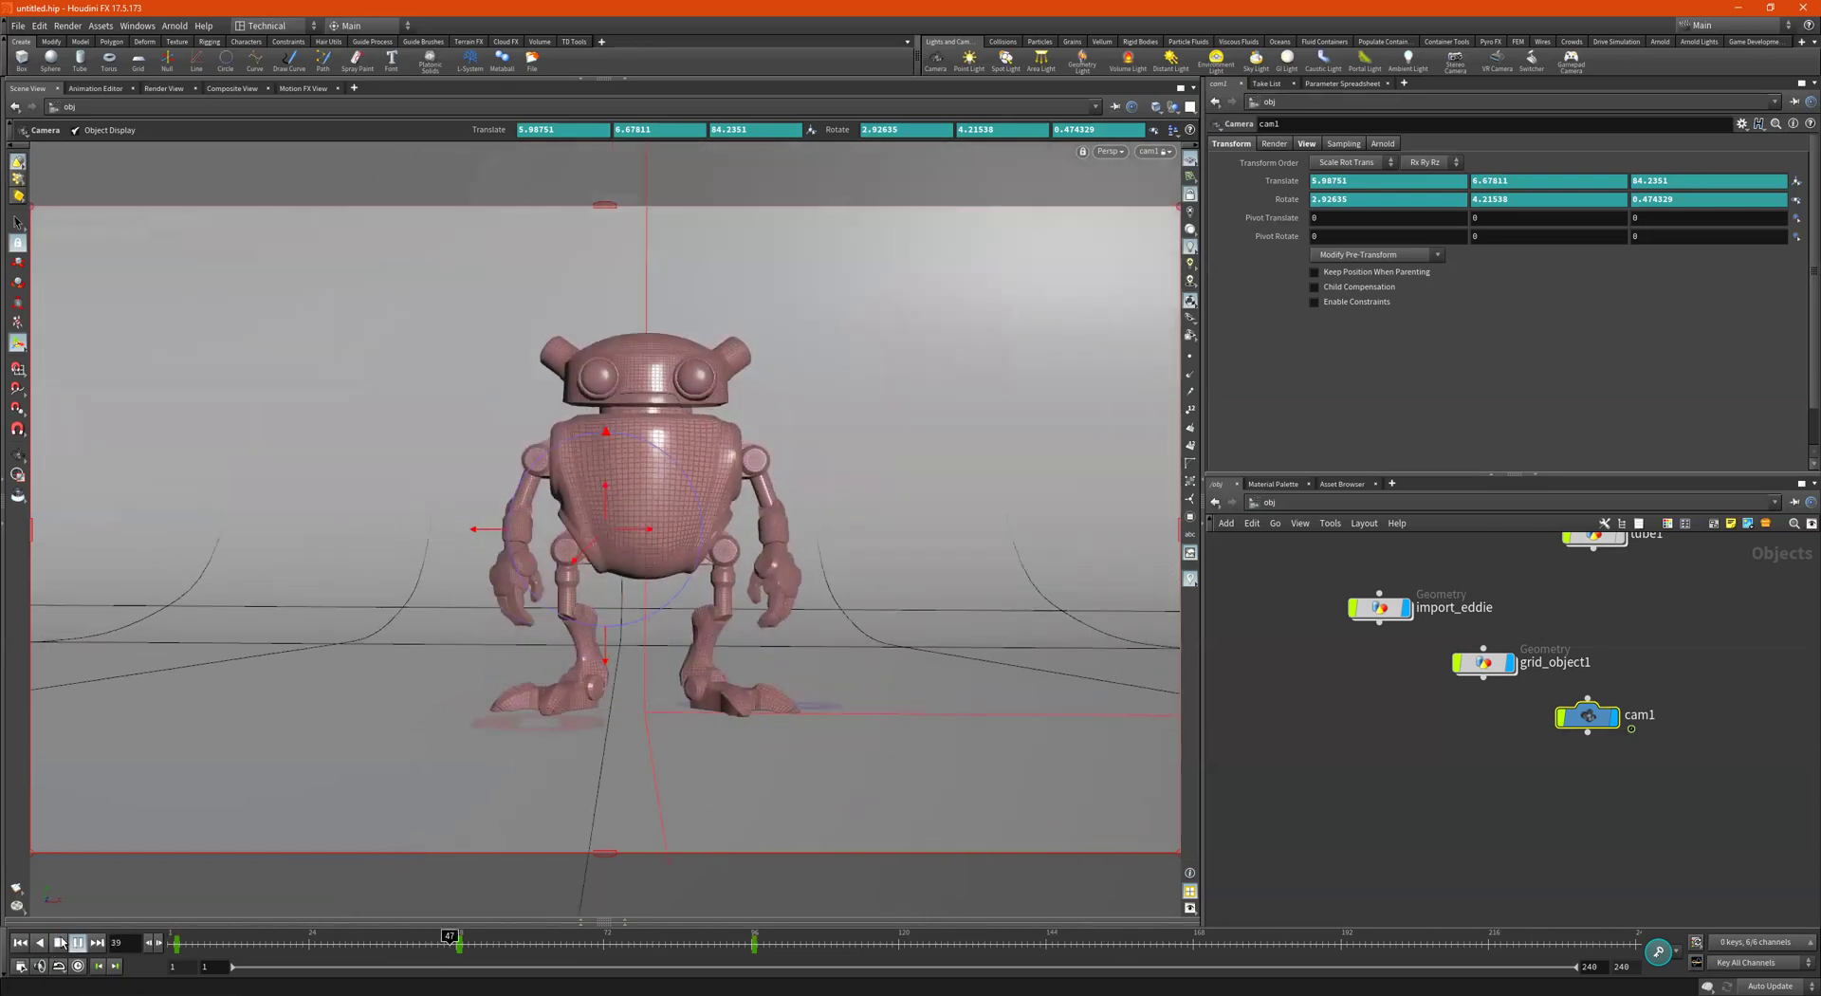
pyautogui.click(52, 946)
pyautogui.click(19, 942)
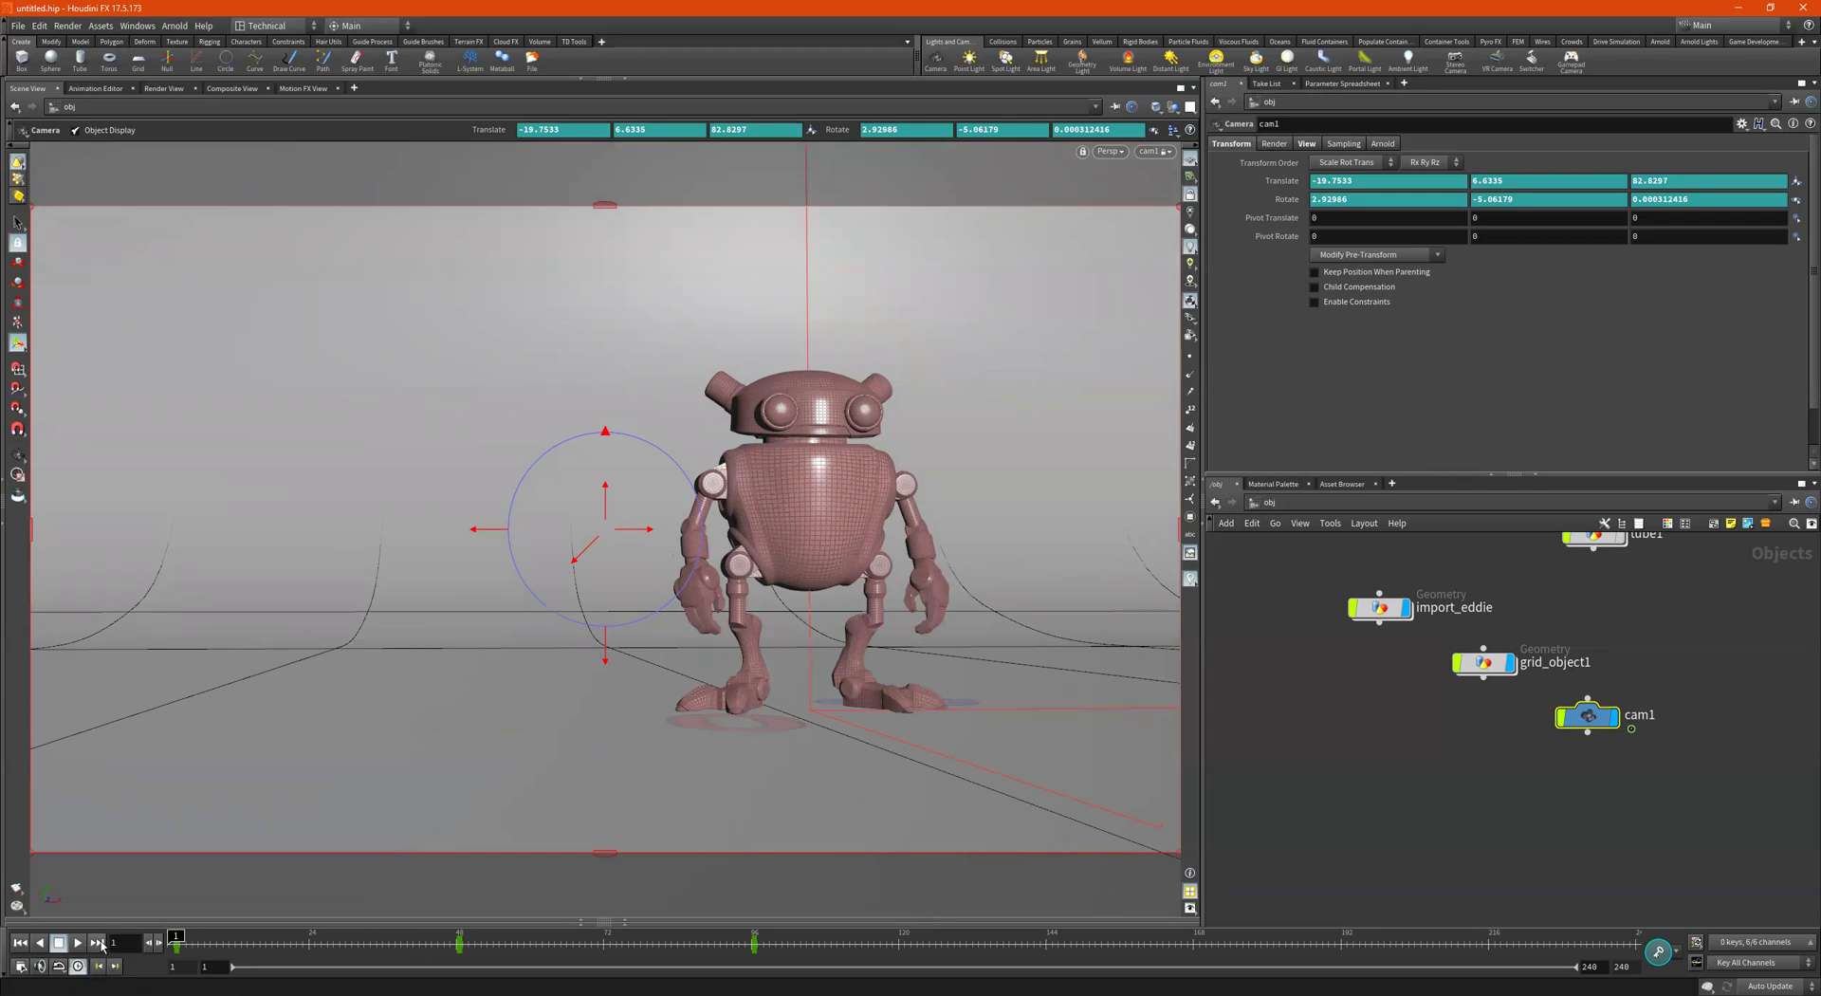
pyautogui.click(80, 944)
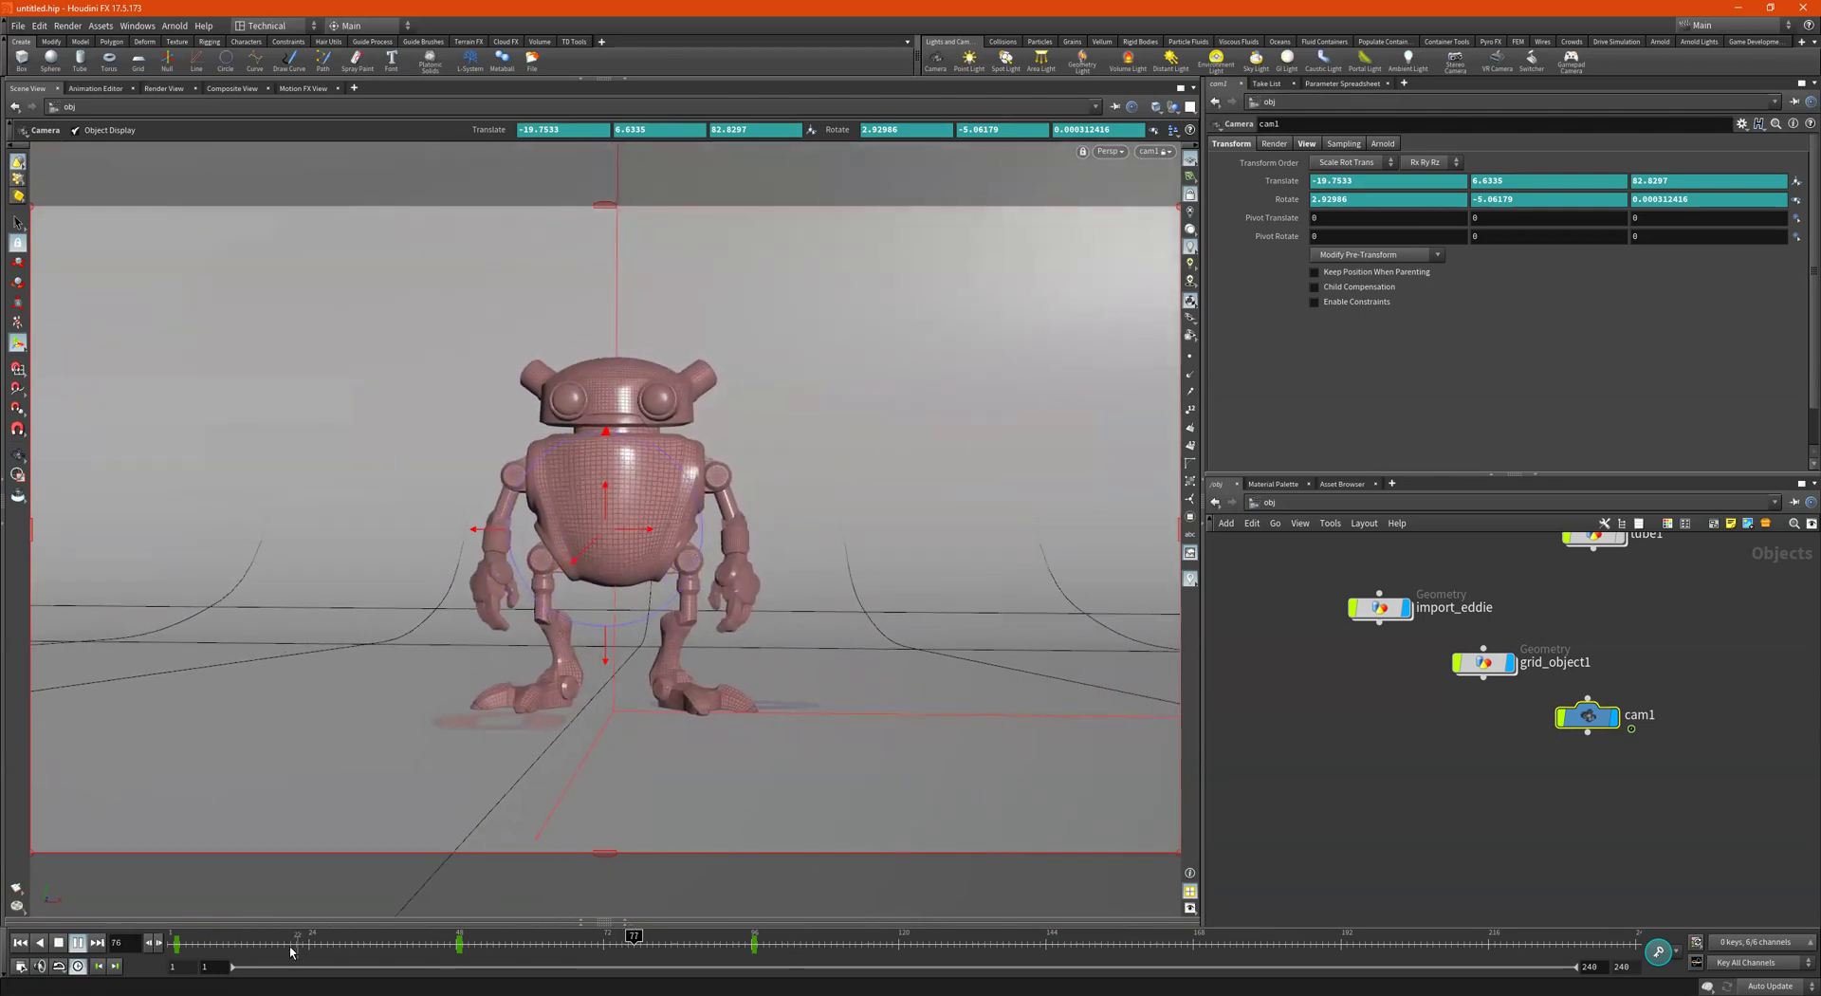
pyautogui.click(59, 944)
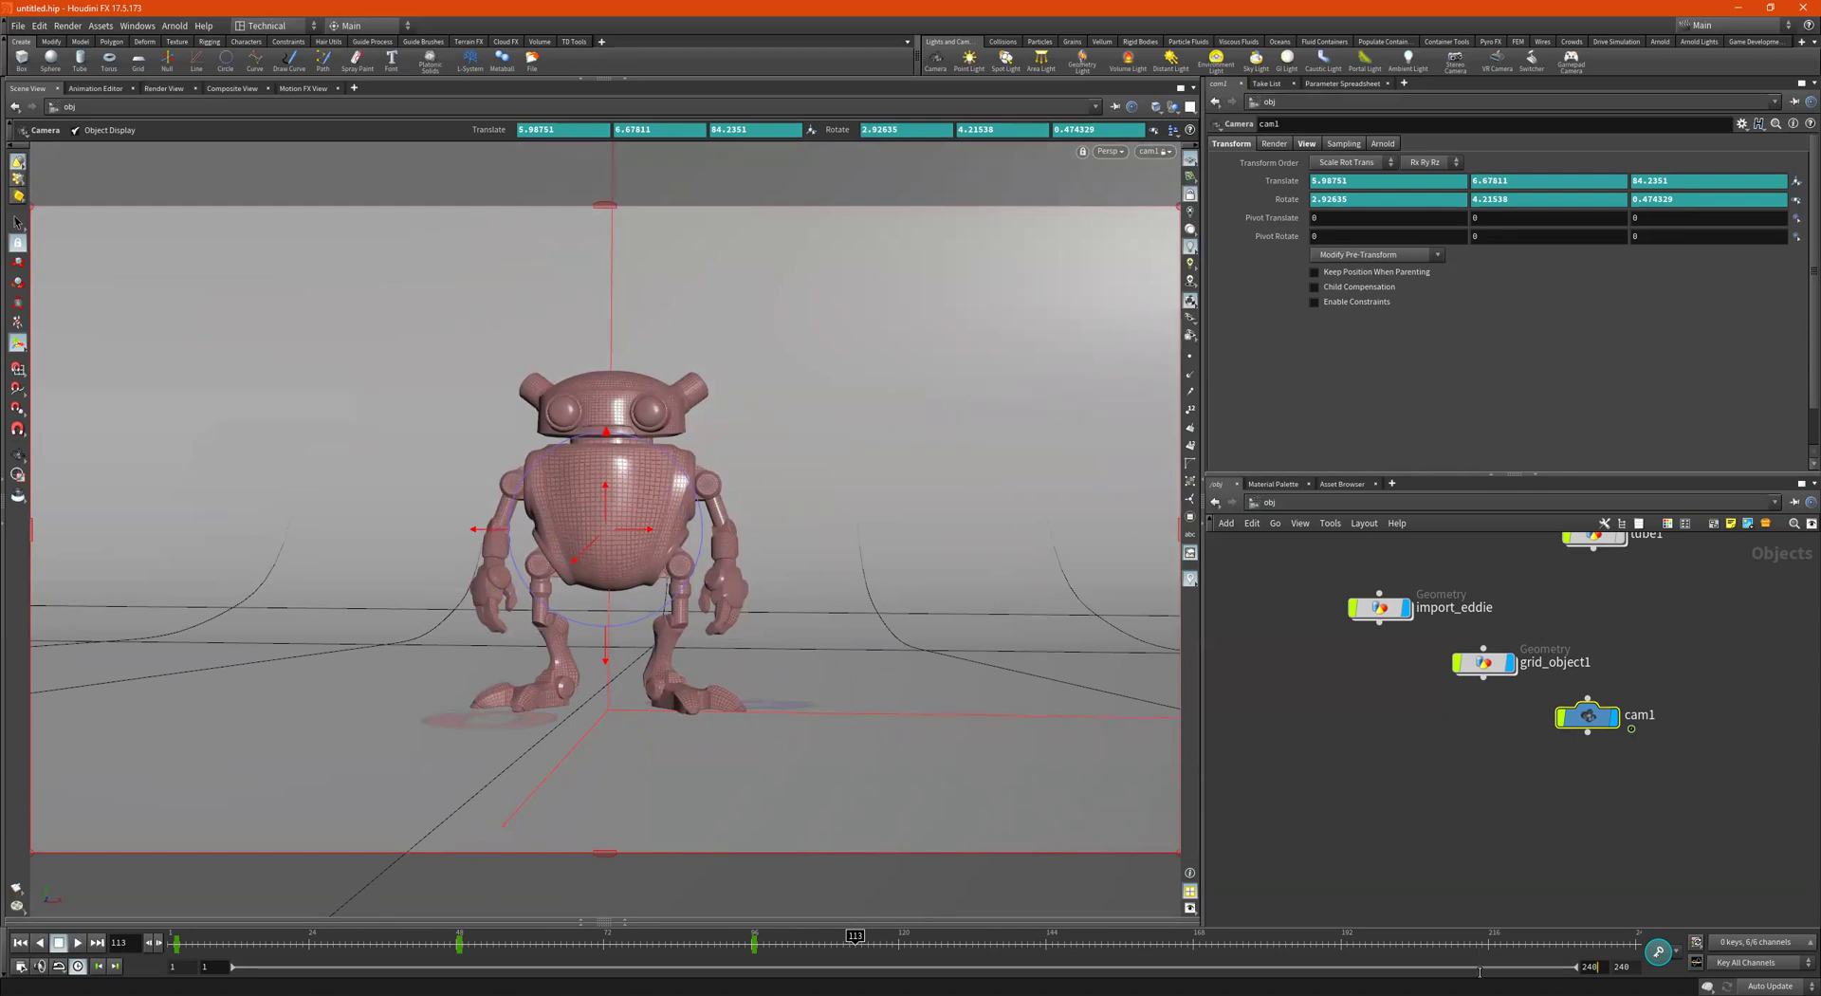
# Set the end of the playback range to frame 96 and play the shortened camera animation
pyautogui.moveTo(1479, 972); pyautogui.dragTo(1476, 972)
pyautogui.write('96')
pyautogui.press('Return')
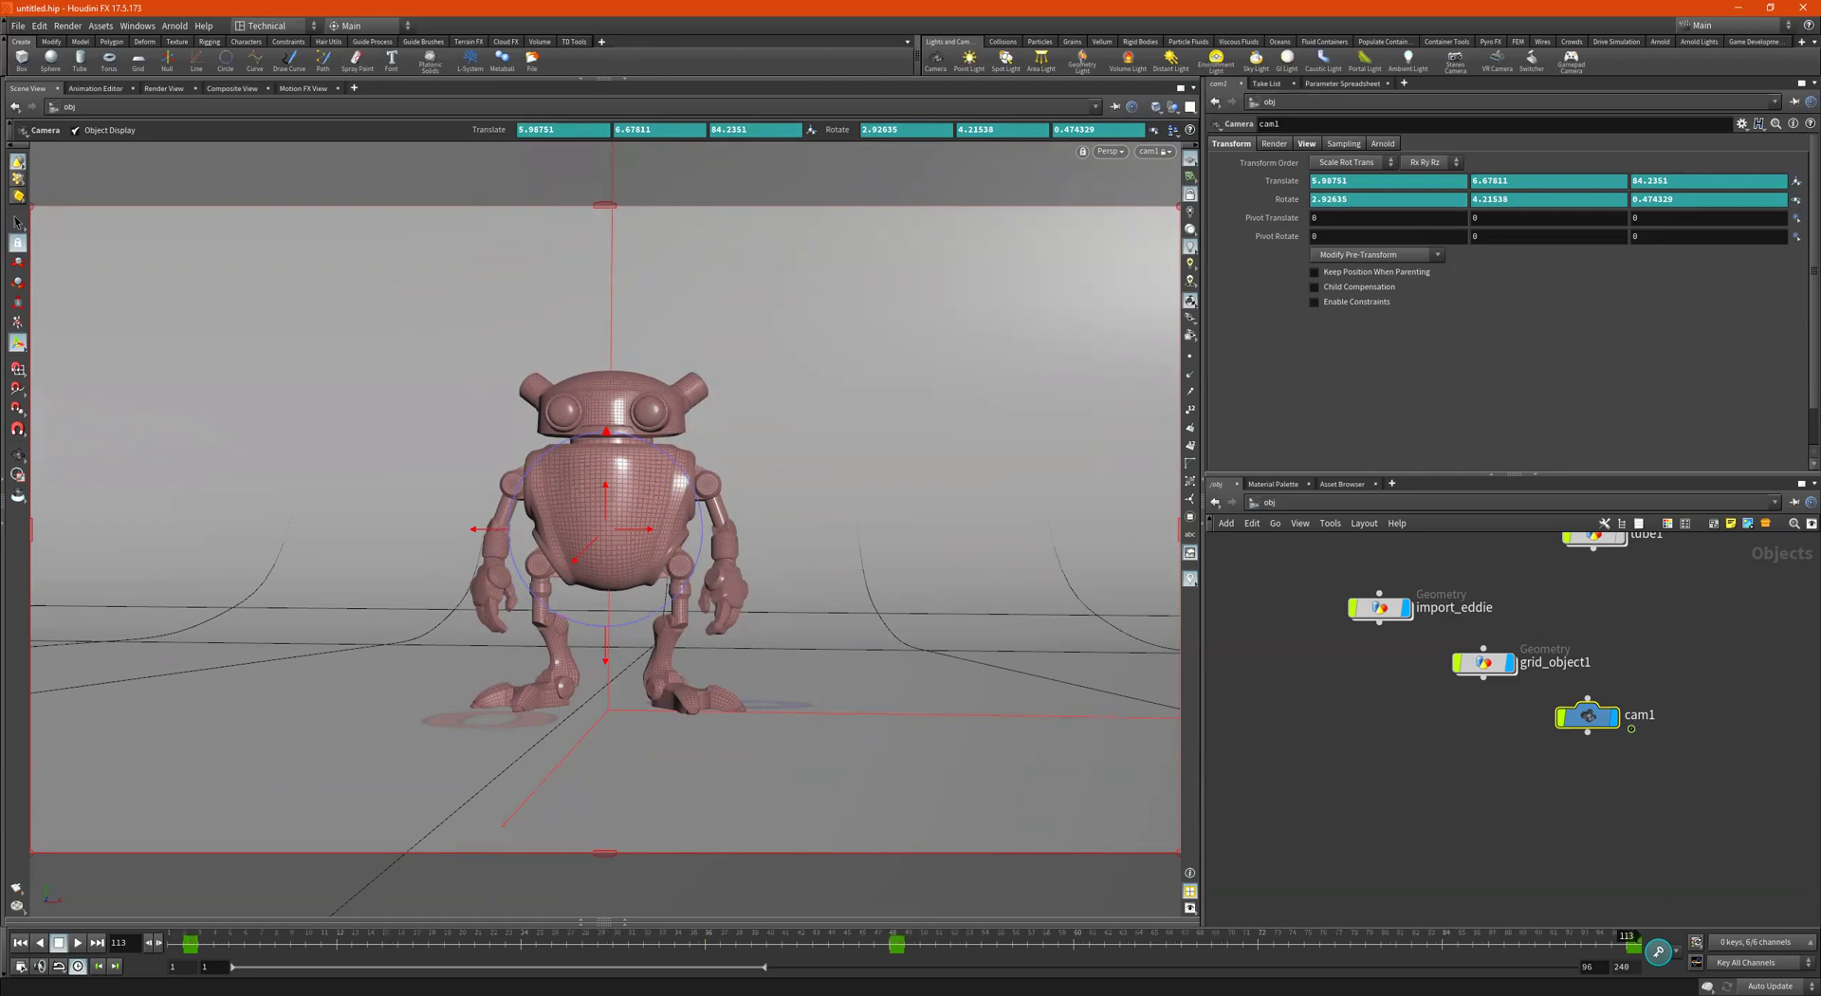
pyautogui.click(334, 941)
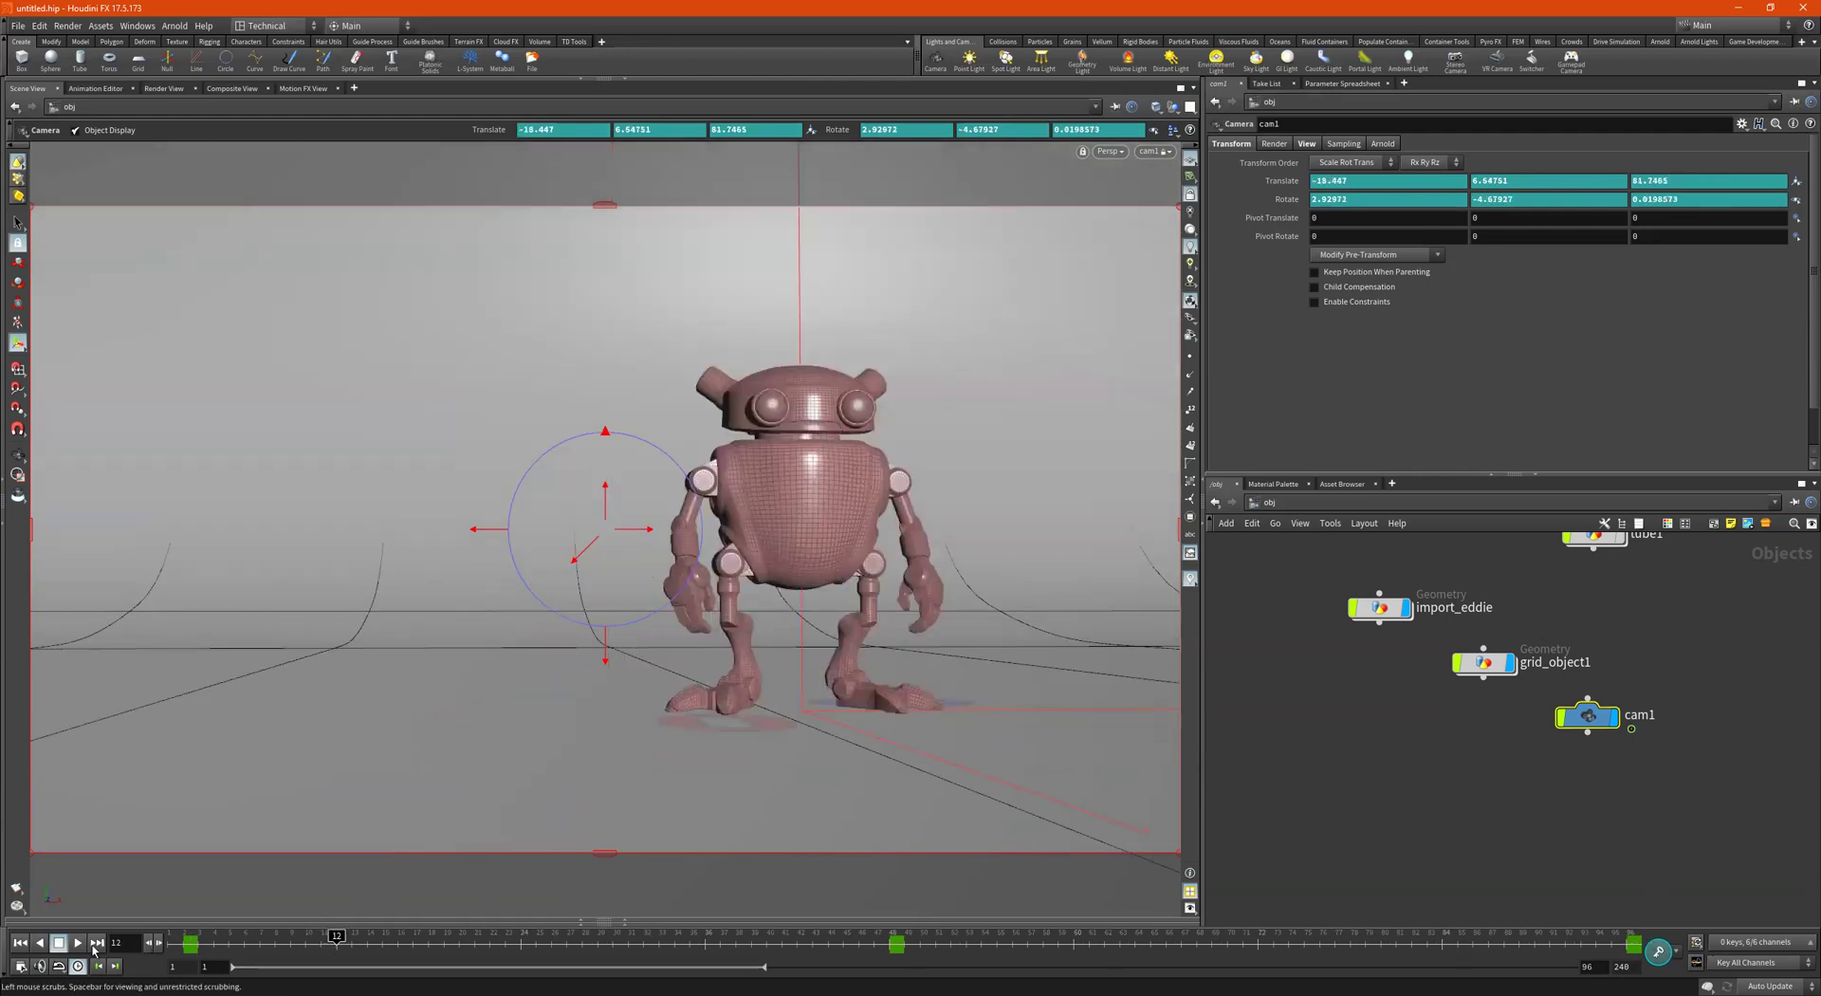
pyautogui.click(78, 942)
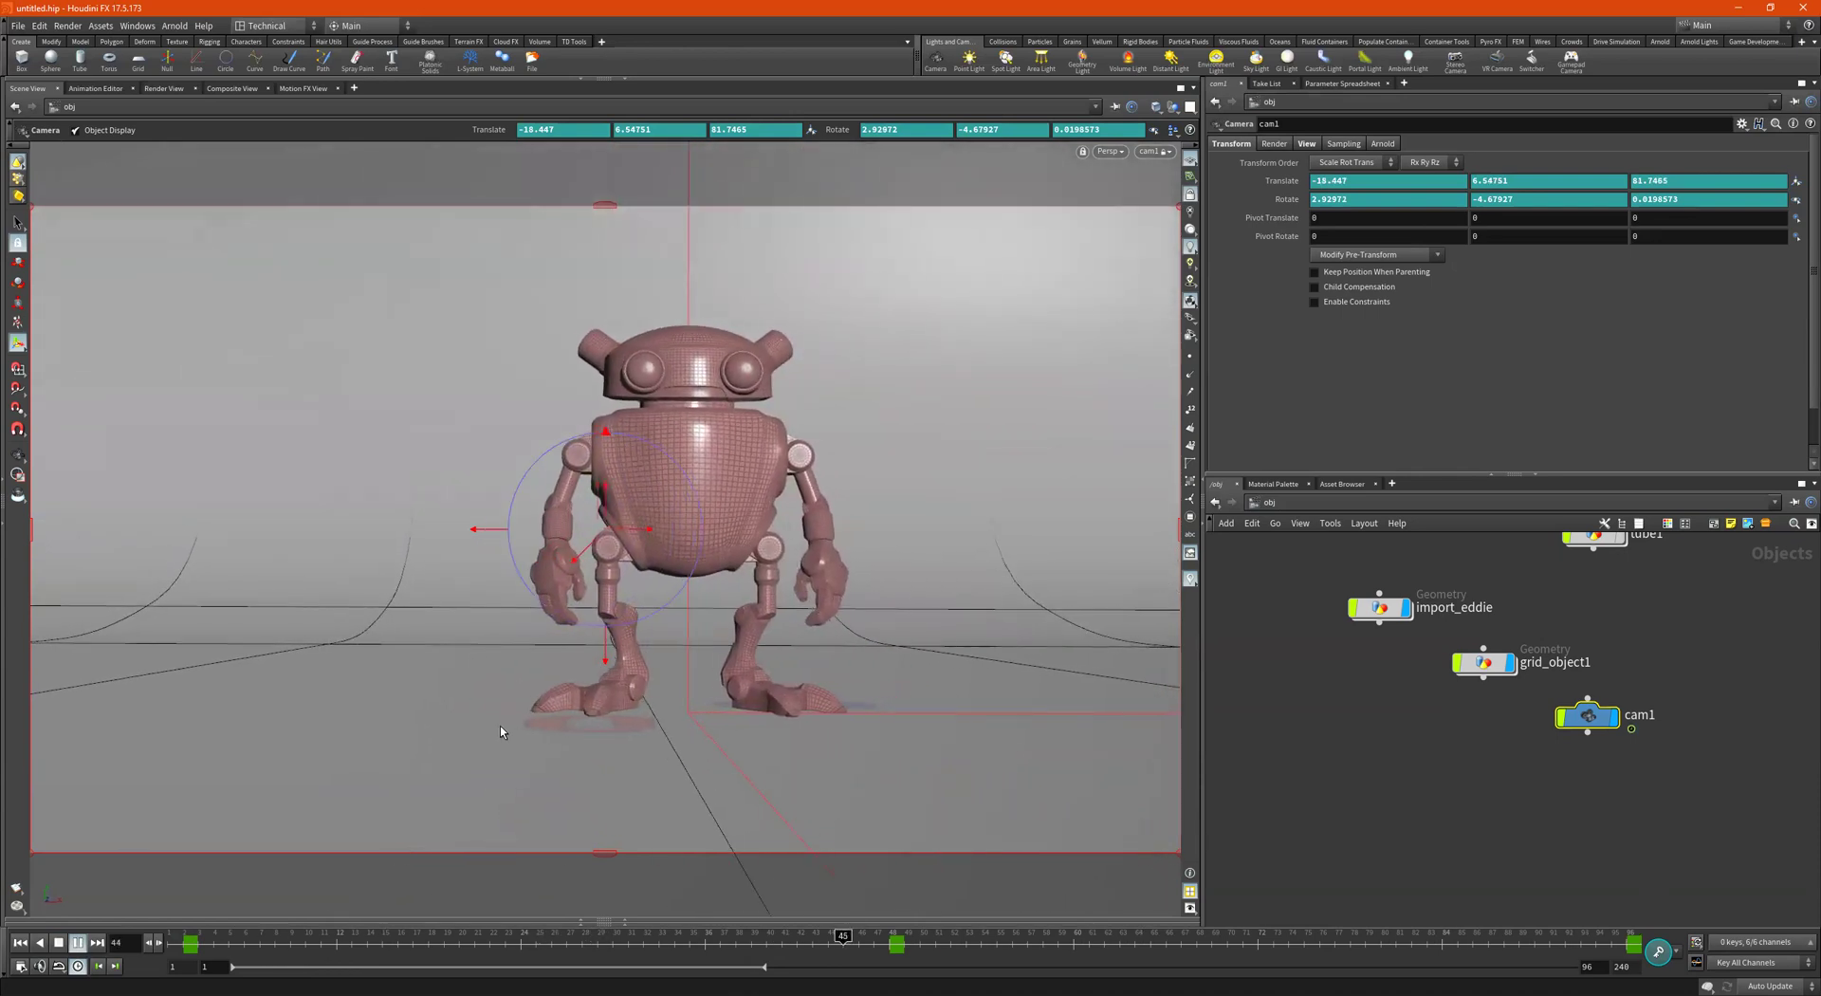
pyautogui.click(62, 942)
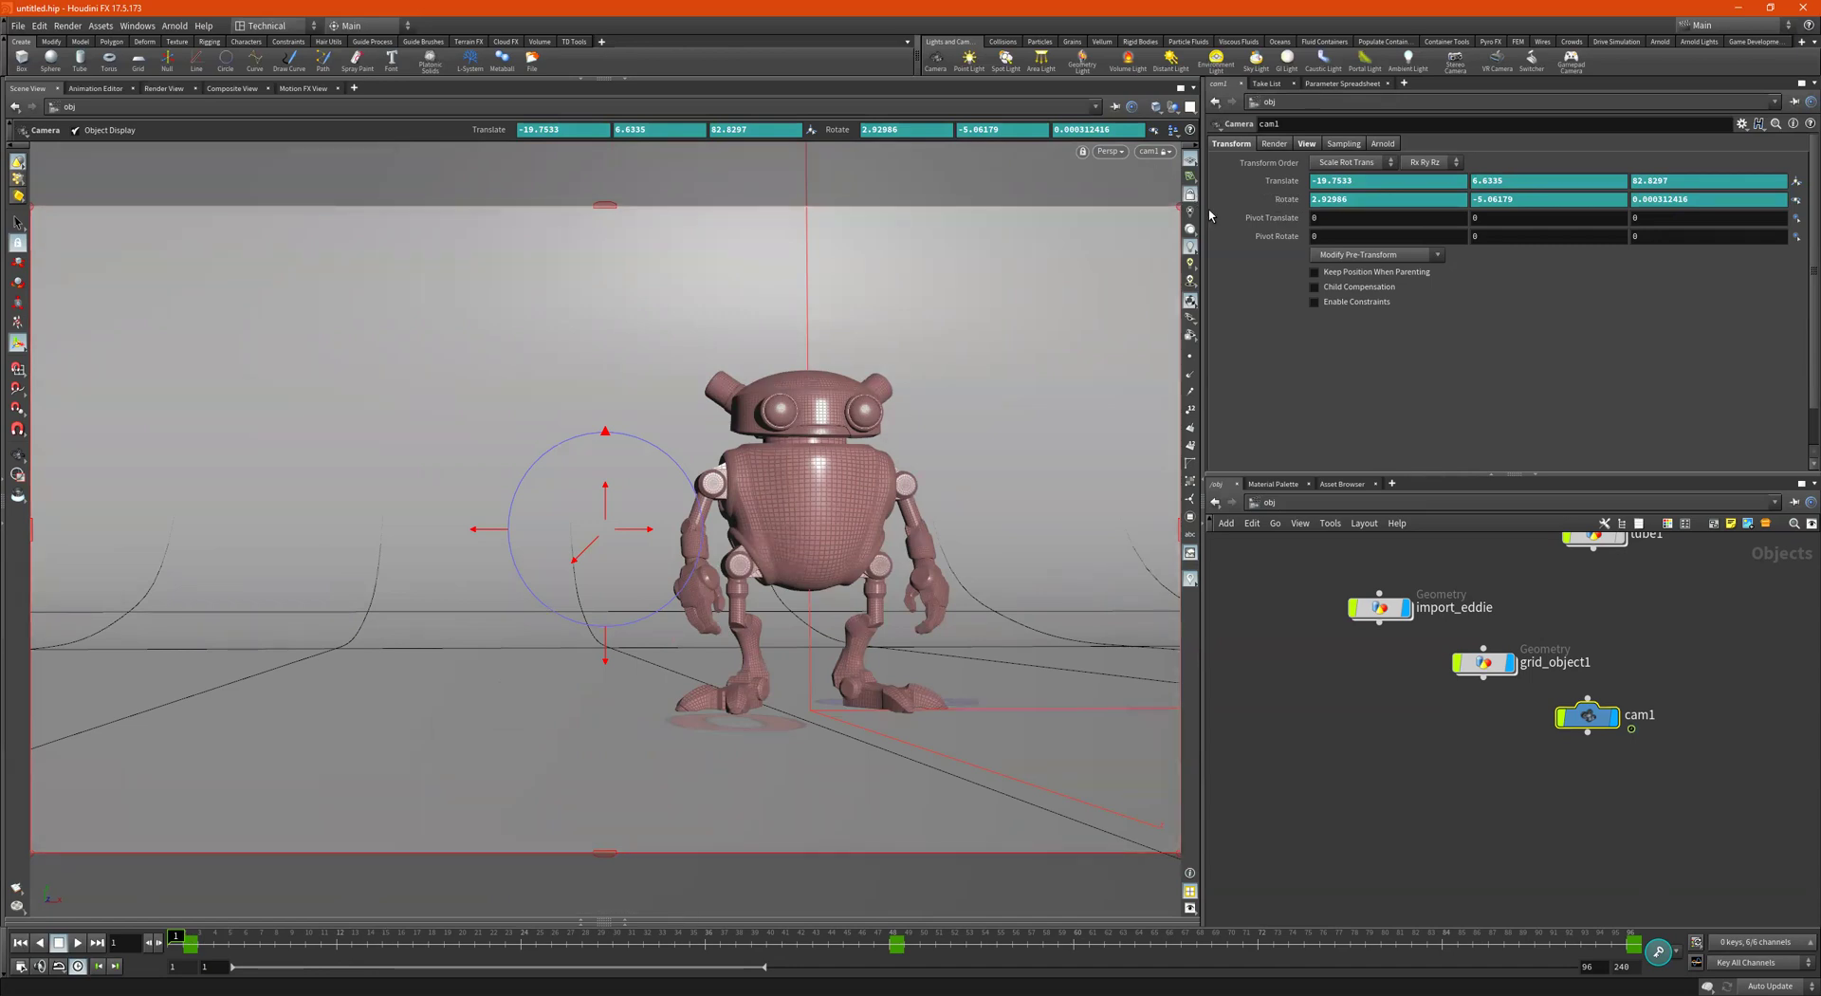
# Detach the view from the camera and pull back to examine the robot, backdrop and camera from outside
pyautogui.click(1190, 194)
pyautogui.keyDown('alt'); pyautogui.moveTo(890, 463); pyautogui.dragTo(820, 560, button='middle'); pyautogui.keyUp('alt')
pyautogui.keyDown('alt'); pyautogui.moveTo(892, 537); pyautogui.dragTo(622, 592, button='right'); pyautogui.keyUp('alt')
pyautogui.moveTo(621, 591); pyautogui.dragTo(858, 715)
pyautogui.moveTo(865, 692); pyautogui.dragTo(922, 646, button='right')
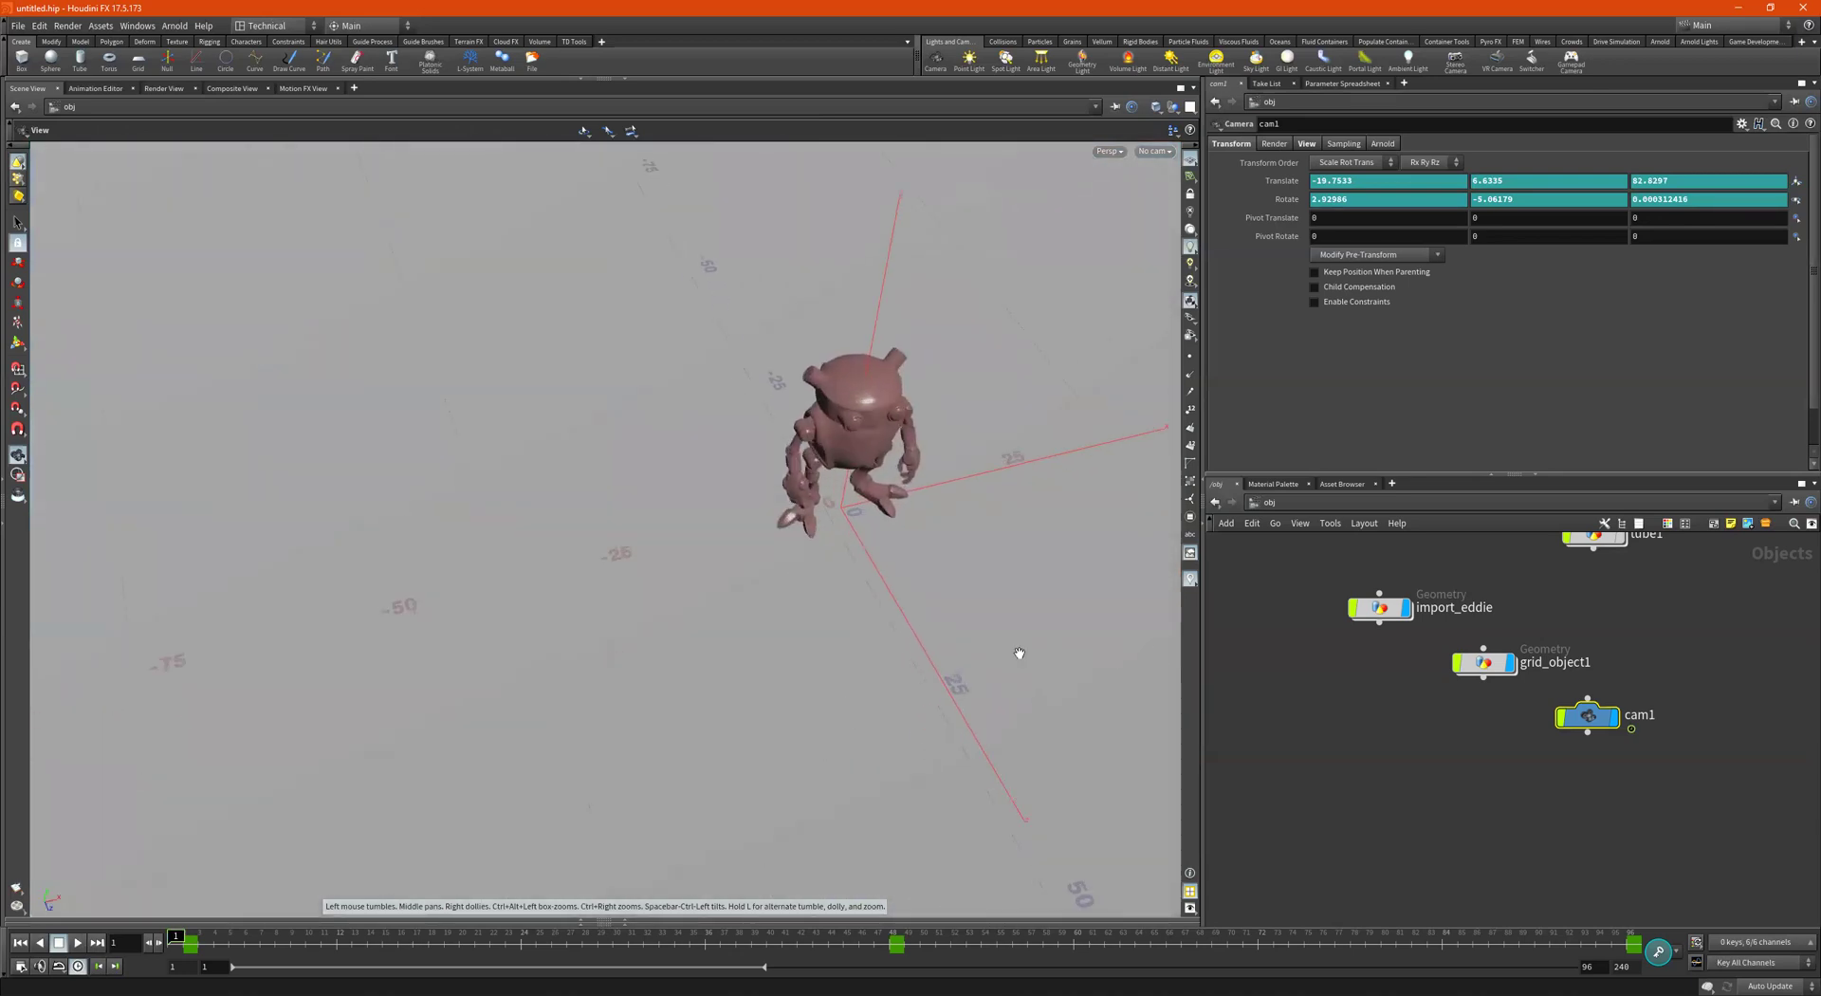
pyautogui.moveTo(923, 646); pyautogui.dragTo(977, 466)
pyautogui.press('Return')
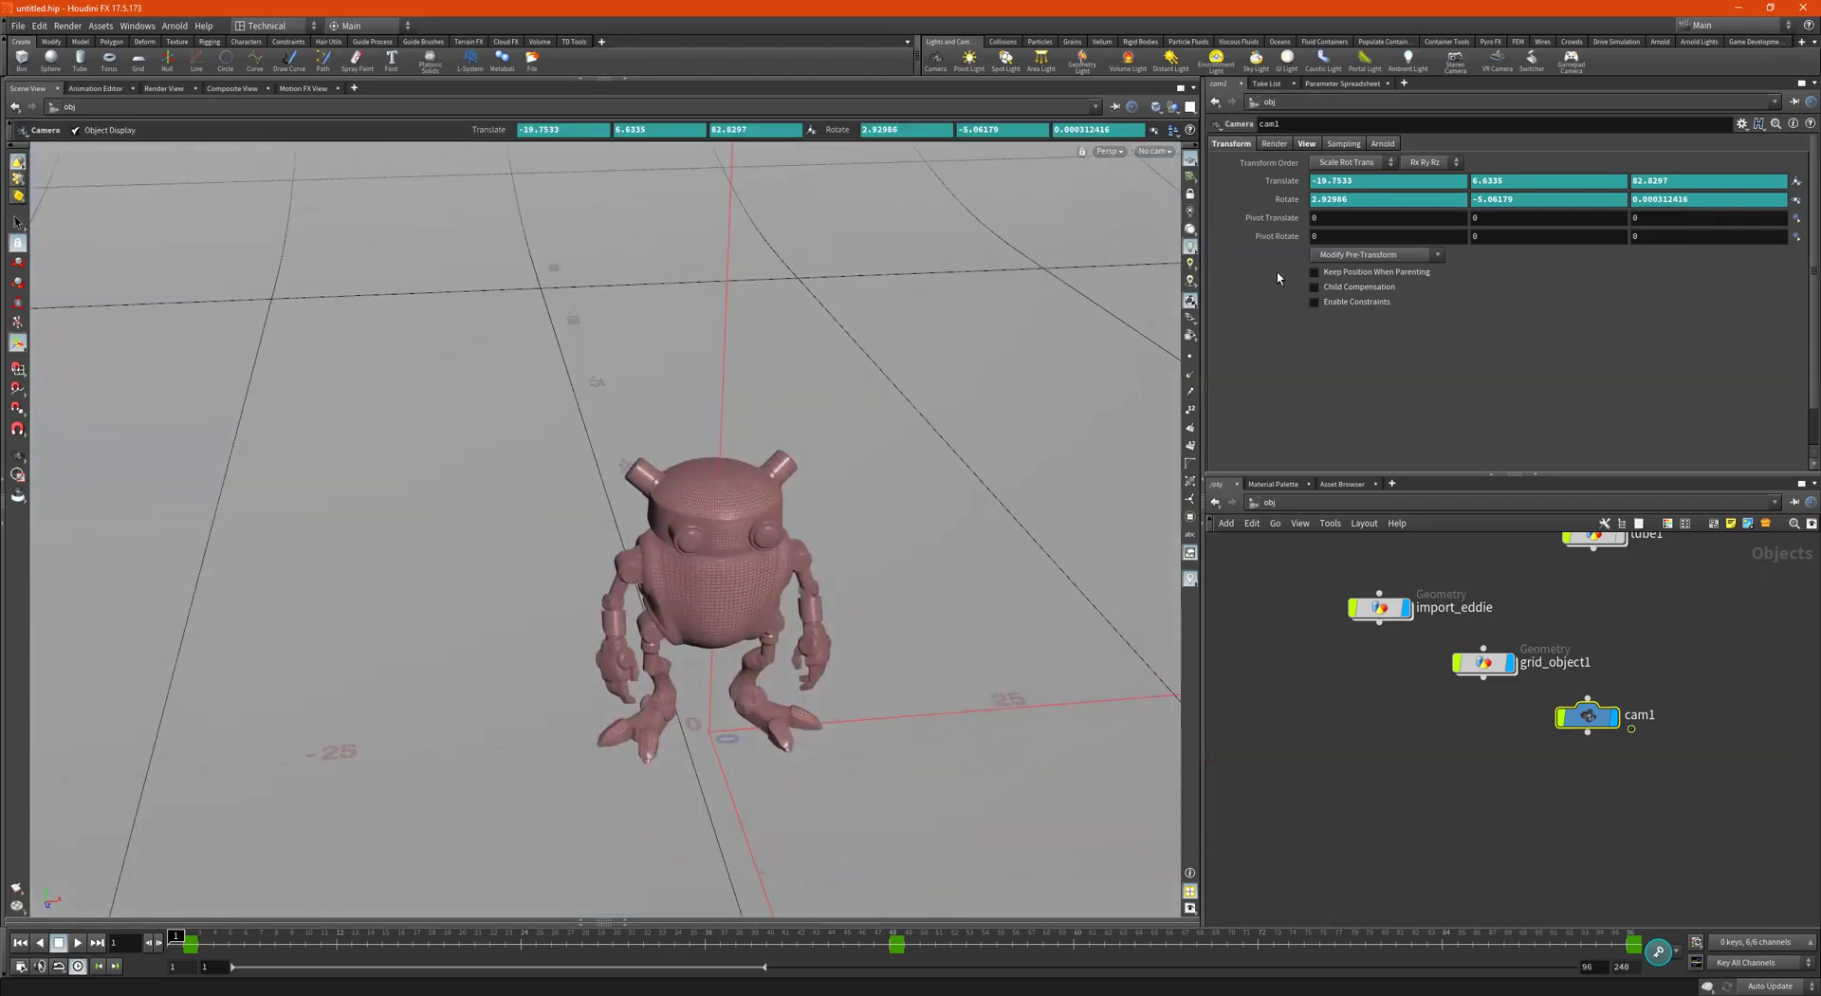
pyautogui.press('Escape')
pyautogui.moveTo(888, 551); pyautogui.dragTo(854, 496)
pyautogui.moveTo(856, 497); pyautogui.dragTo(760, 523, button='right')
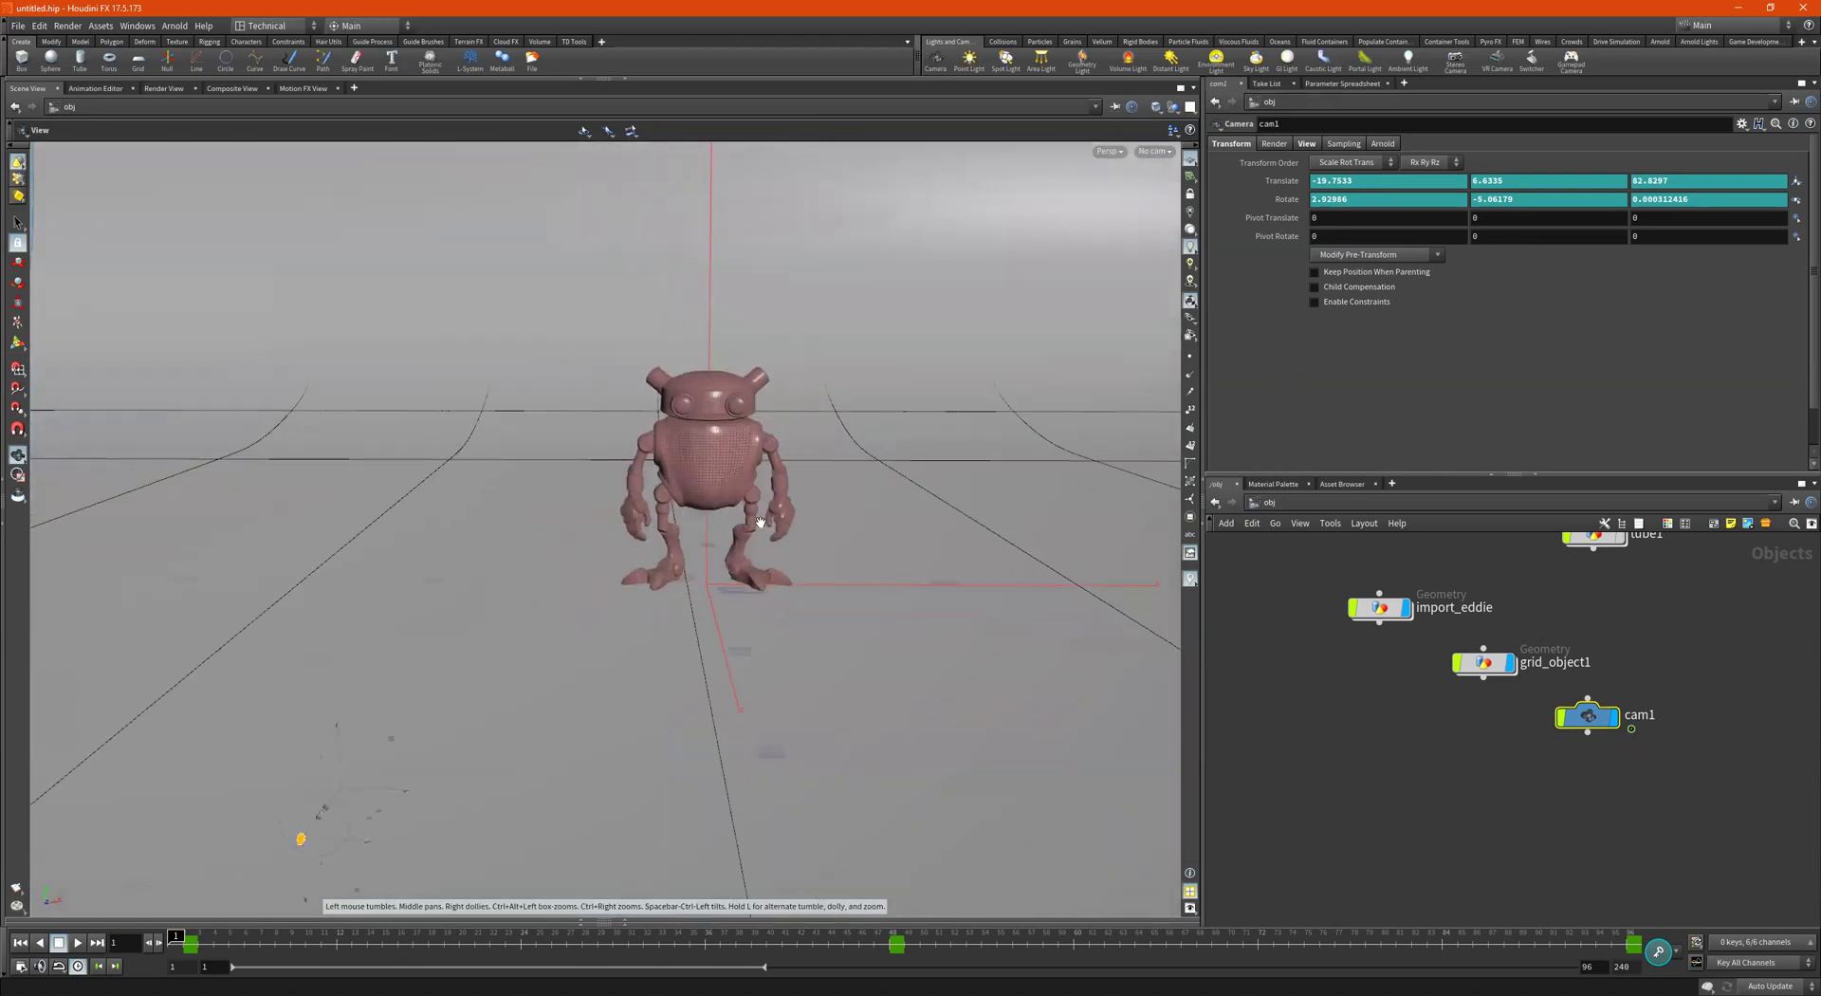
pyautogui.moveTo(760, 522); pyautogui.dragTo(738, 590, button='middle')
pyautogui.moveTo(739, 590); pyautogui.dragTo(637, 633, button='right')
pyautogui.scroll(-3, 1385, 725)
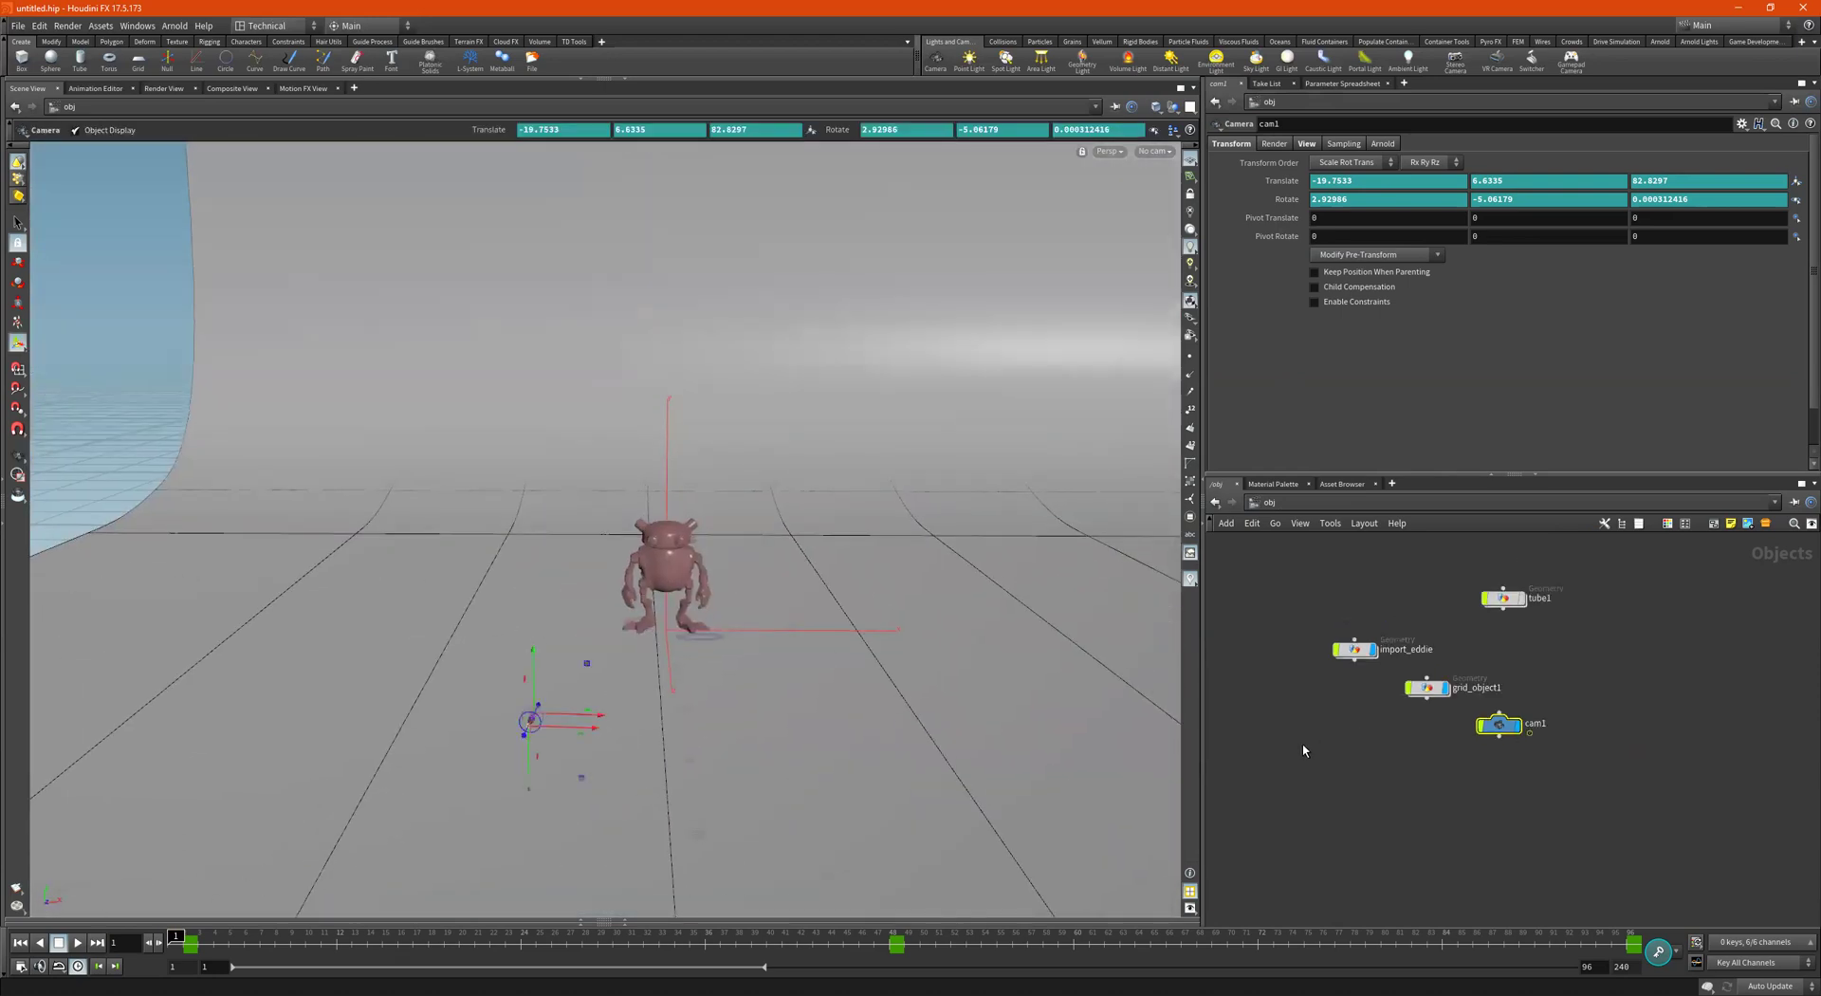
# Add an environment light and load HDRIHaven_lenong_1_2k.rat from the Houdini hdri folder as its environment map
pyautogui.press('Tab')
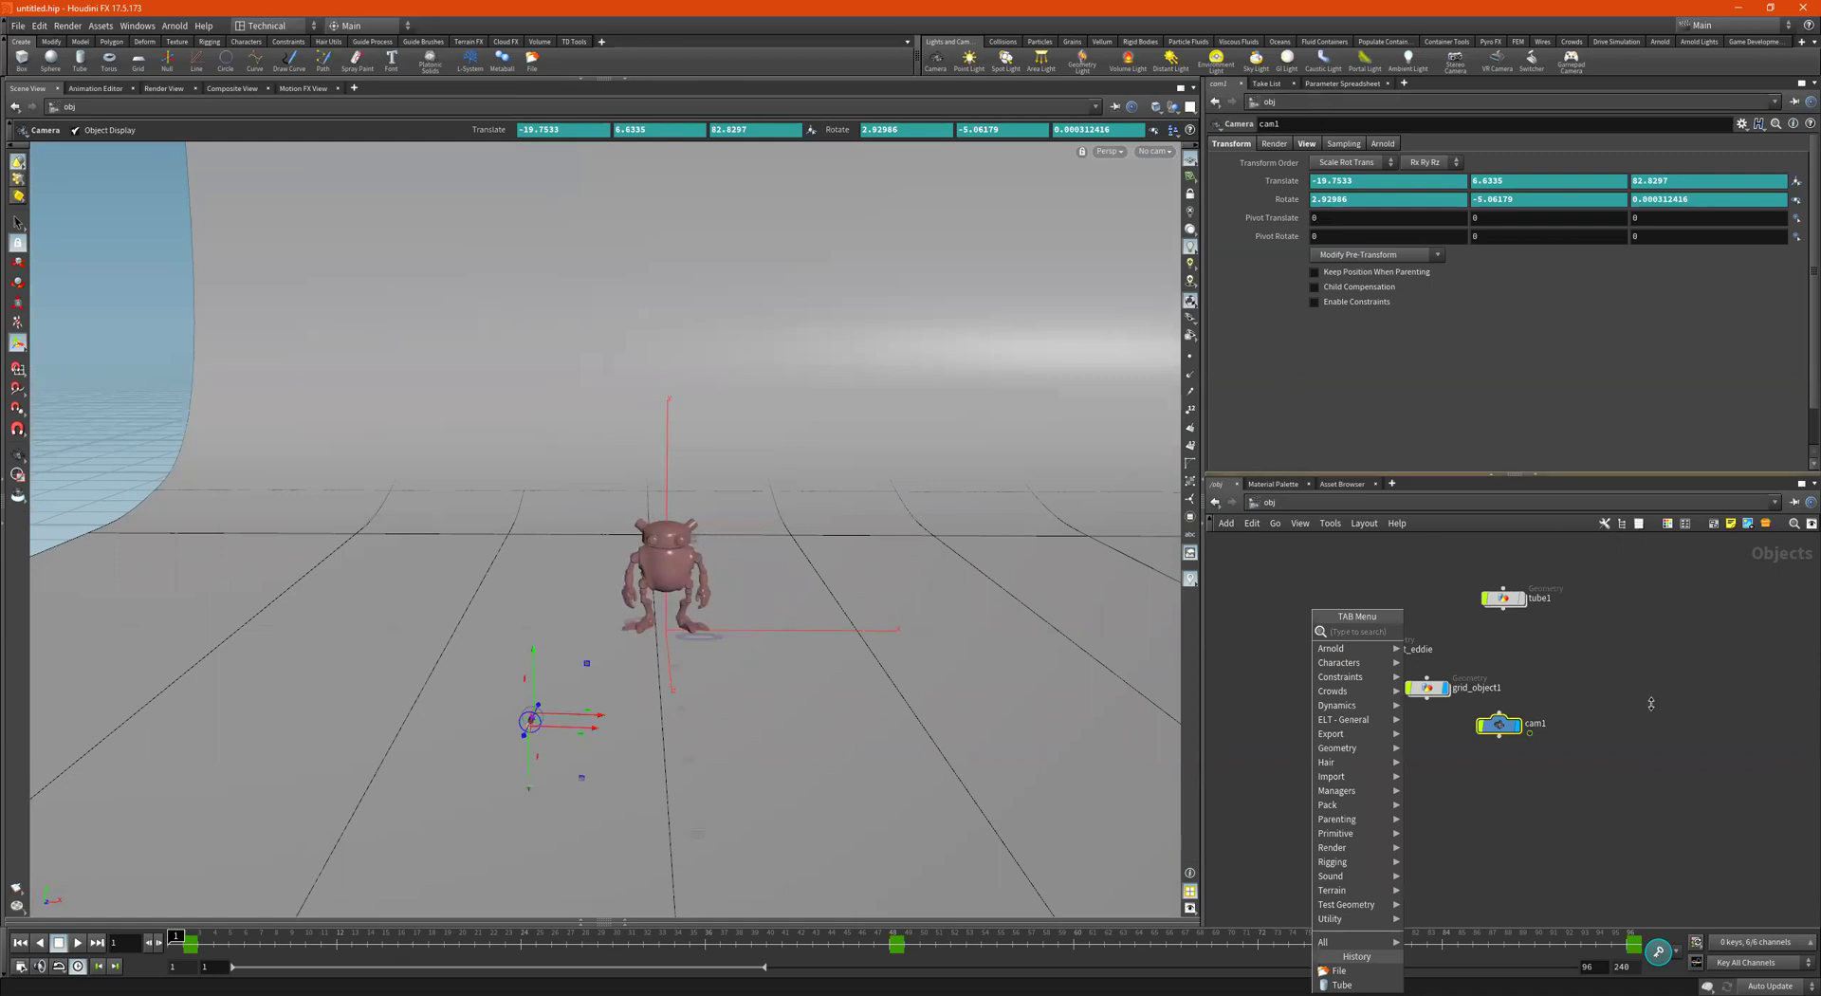
pyautogui.press('Escape')
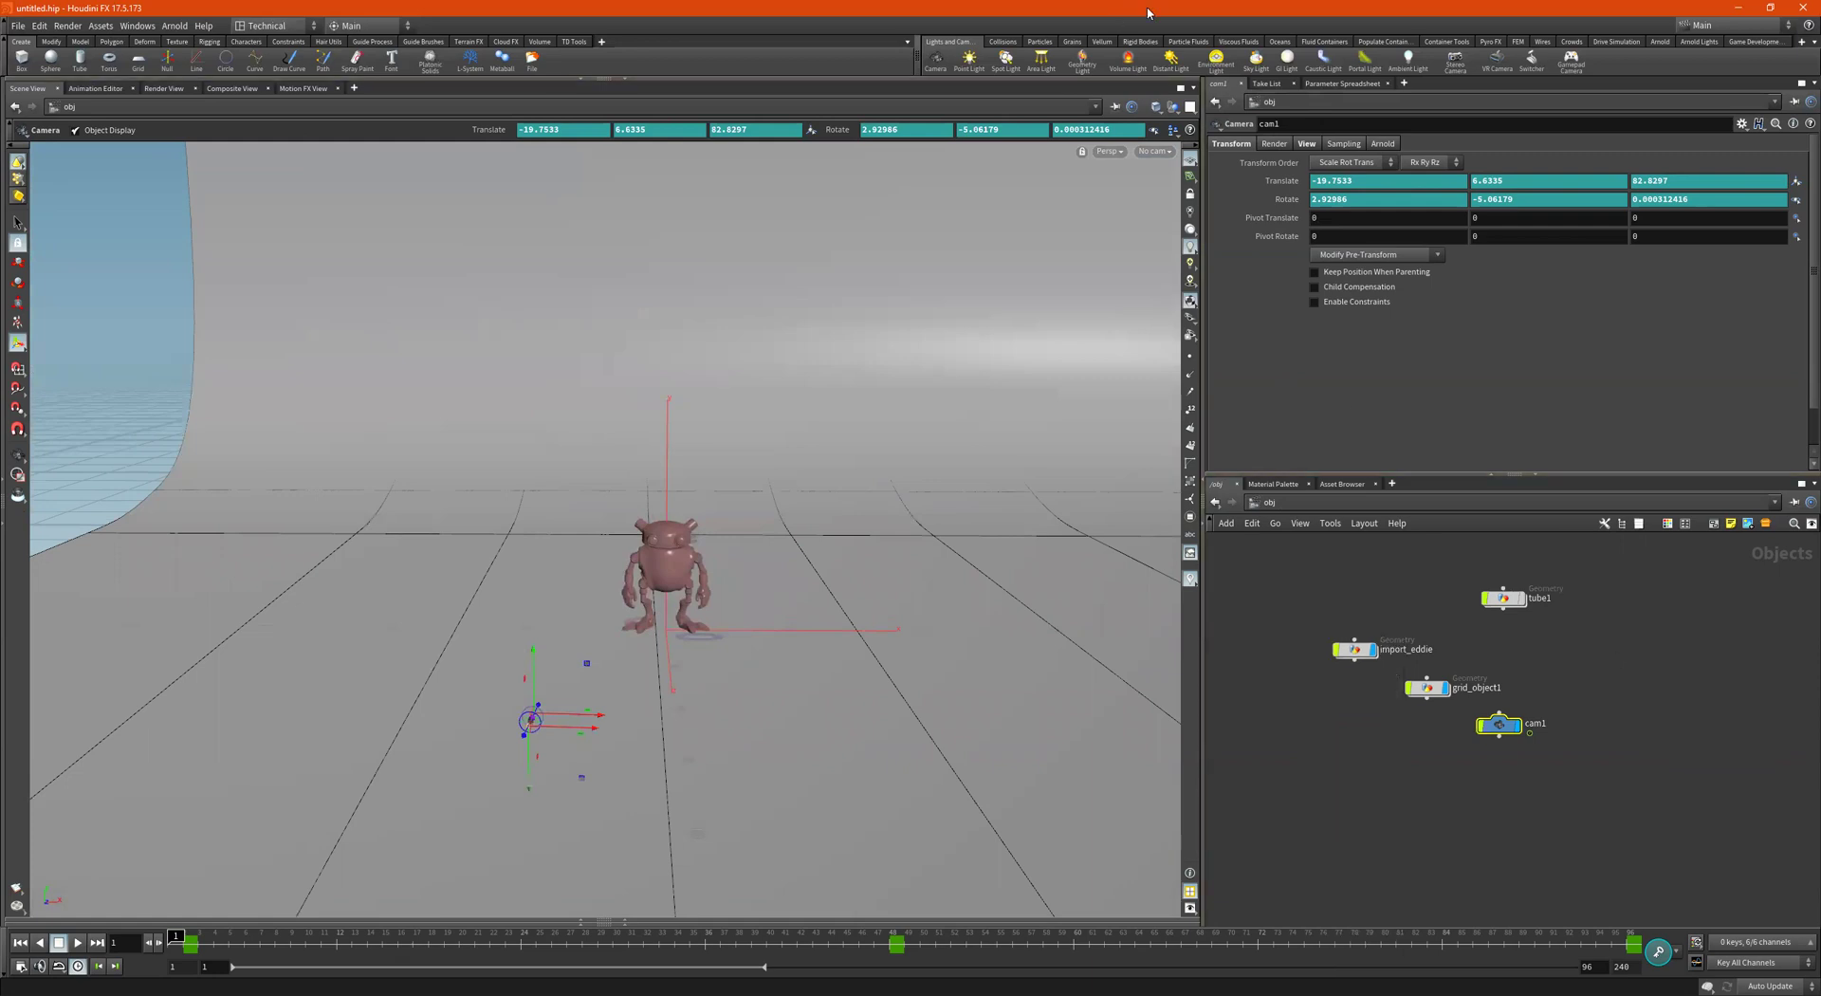
pyautogui.click(1219, 63)
pyautogui.scroll(3, 1502, 723)
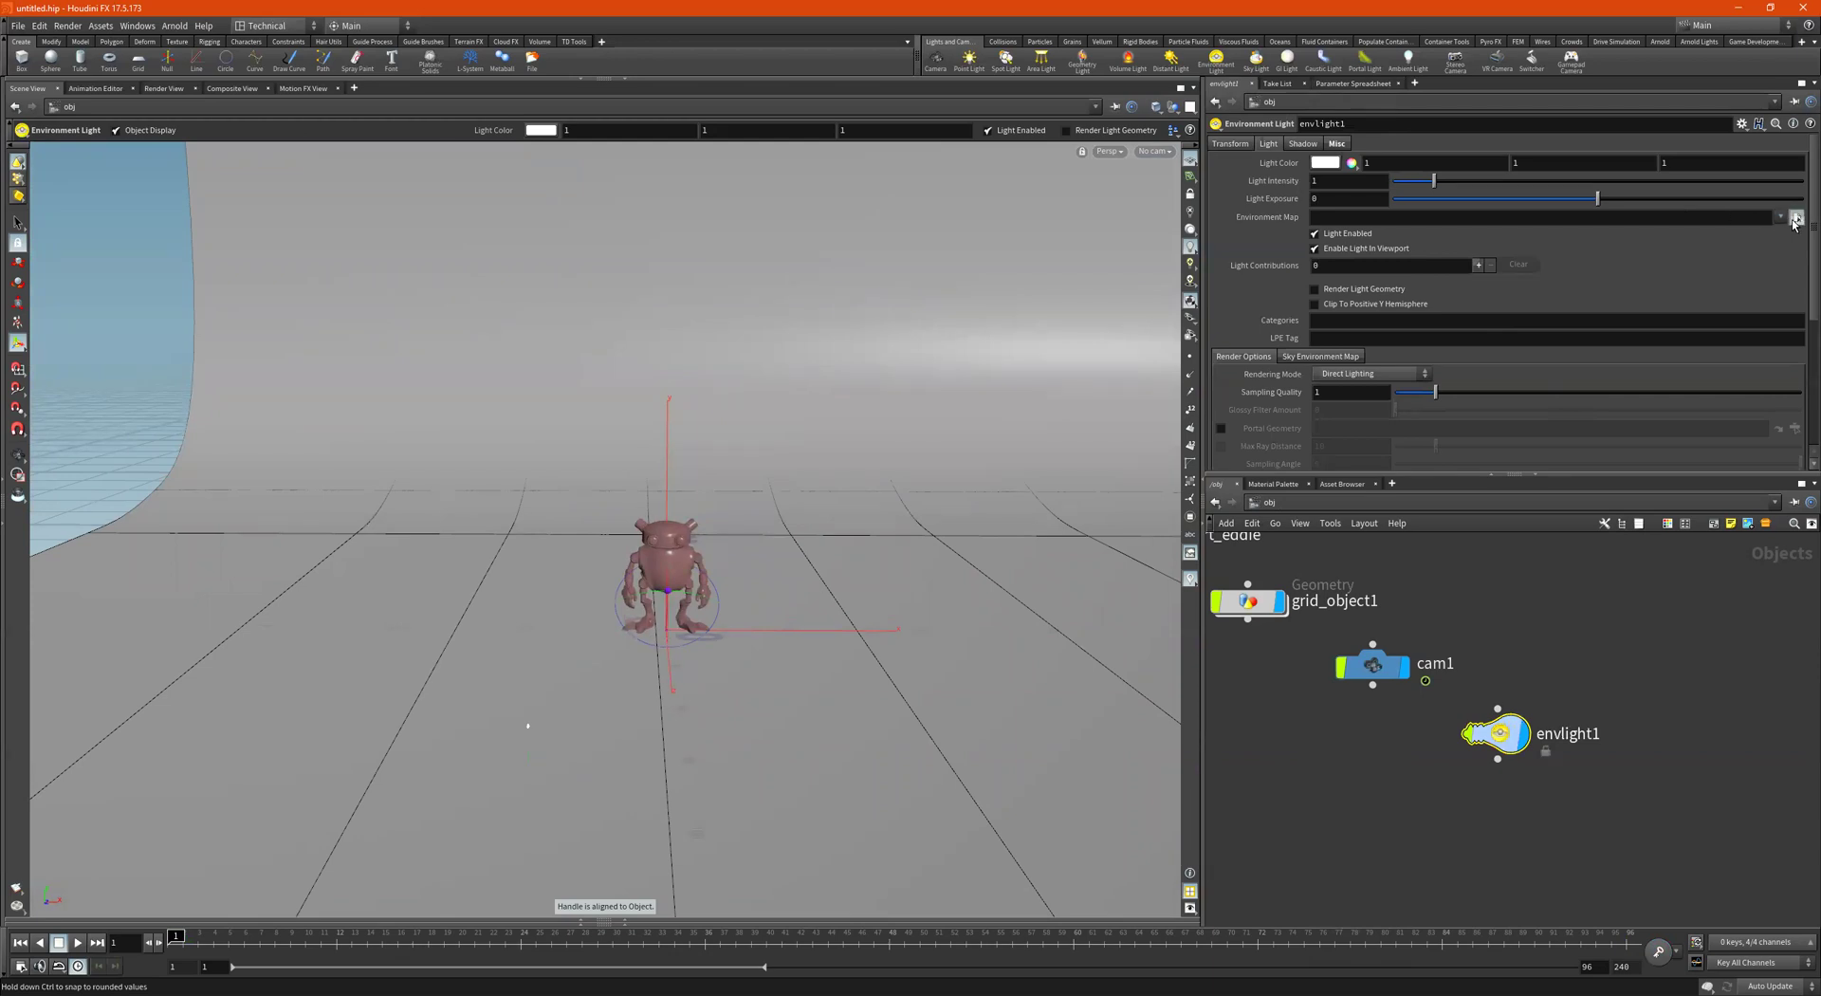
pyautogui.click(1795, 218)
pyautogui.click(1356, 237)
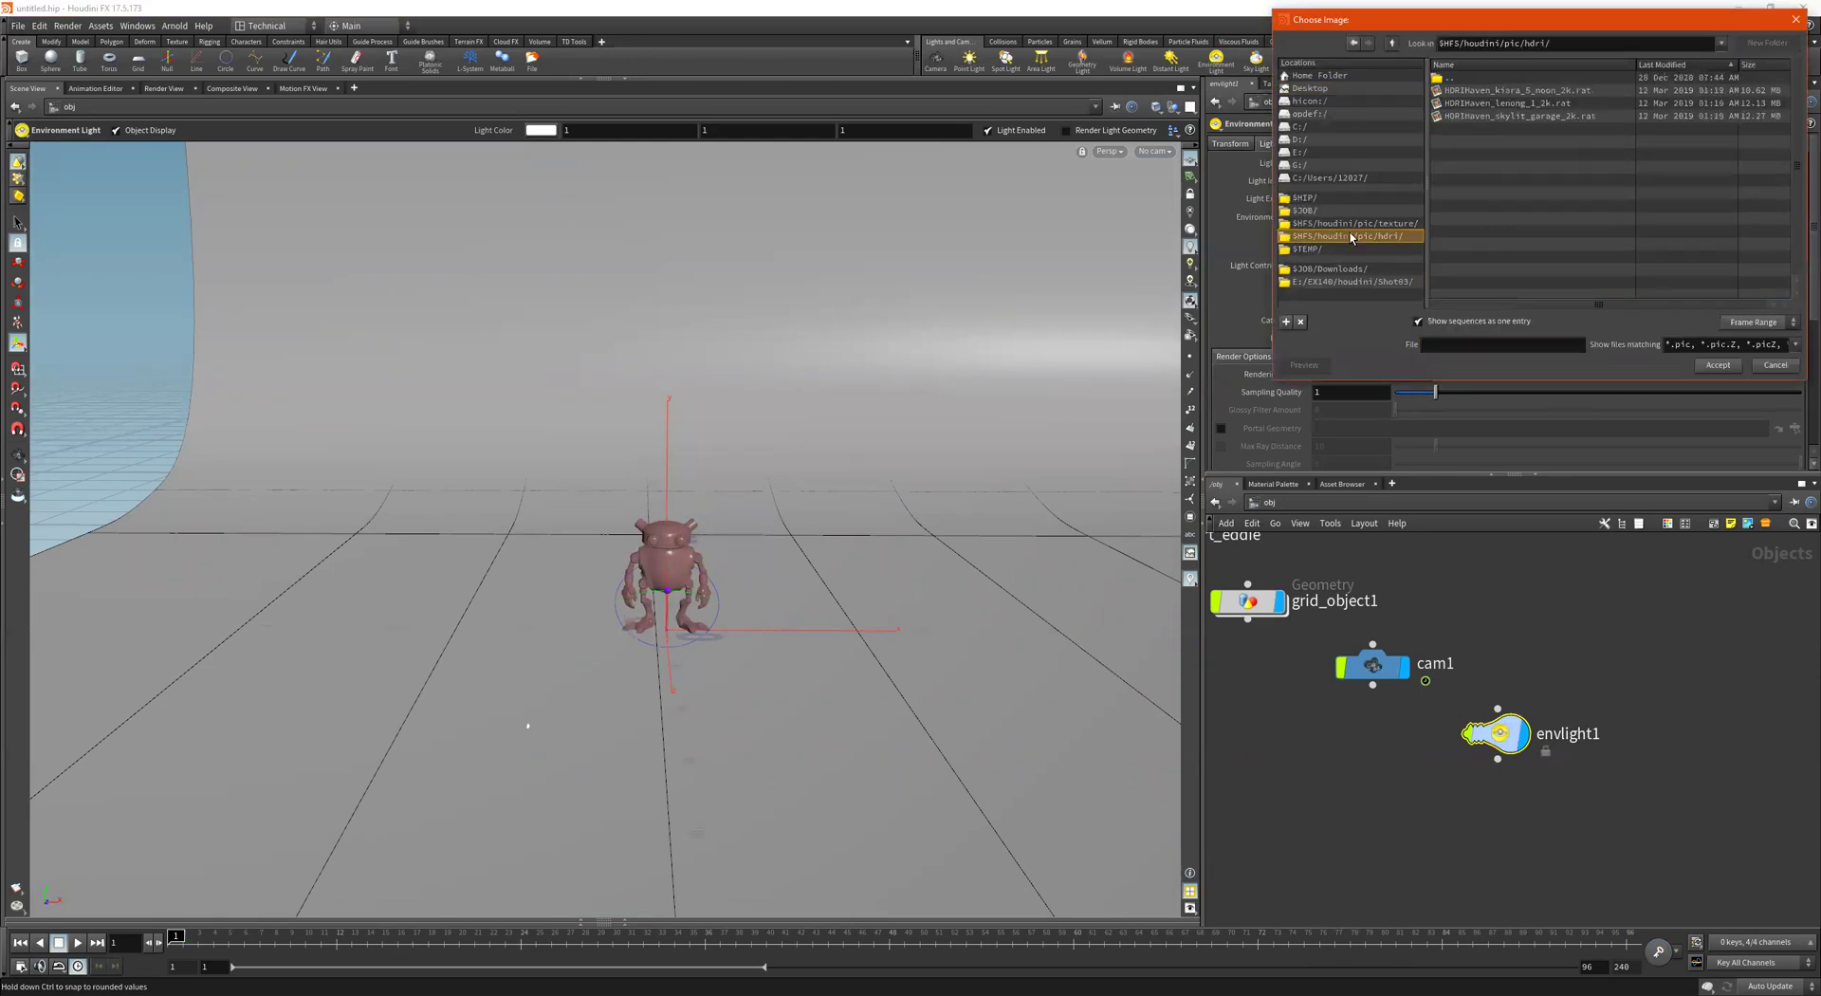
pyautogui.doubleClick(1508, 104)
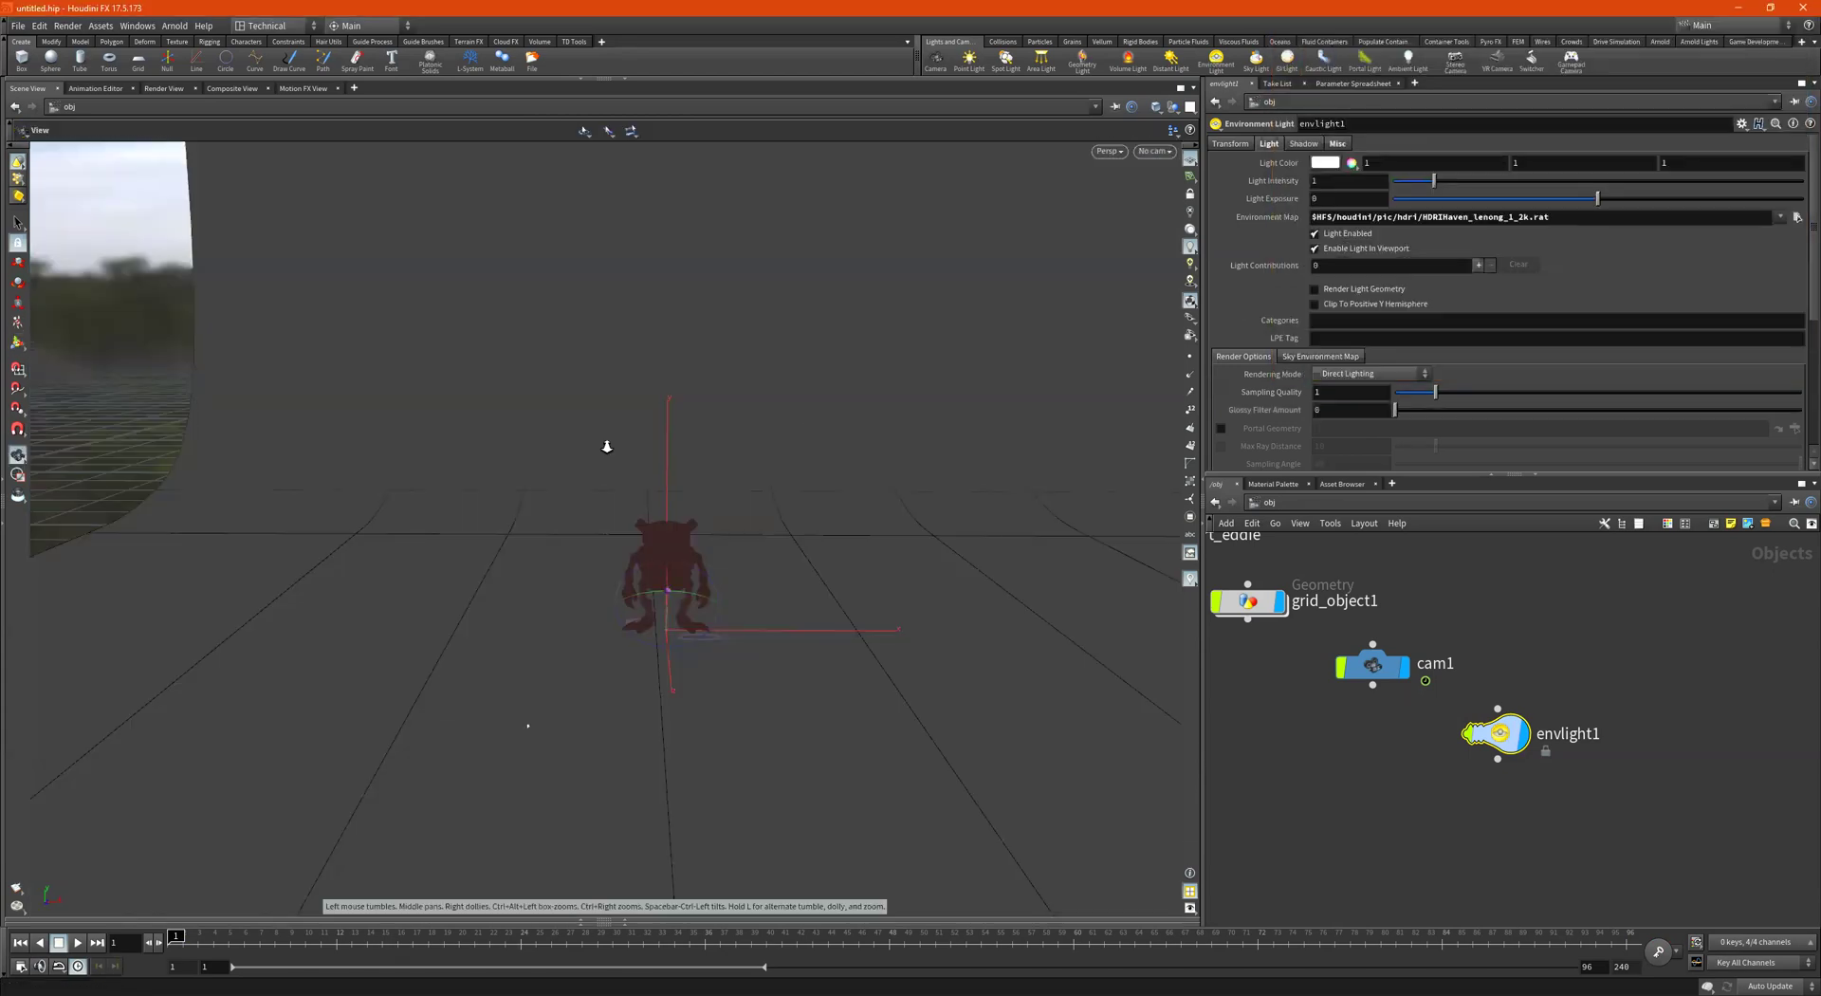
# Replace the environment light's map with HDRIHaven_skylit_garage_2k.rat from the Houdini hdri folder
pyautogui.moveTo(607, 447); pyautogui.dragTo(559, 456, button='right')
pyautogui.moveTo(559, 455); pyautogui.dragTo(1820, 493)
pyautogui.moveTo(1009, 547); pyautogui.dragTo(753, 552)
pyautogui.moveTo(725, 544); pyautogui.dragTo(1209, 493, button='right')
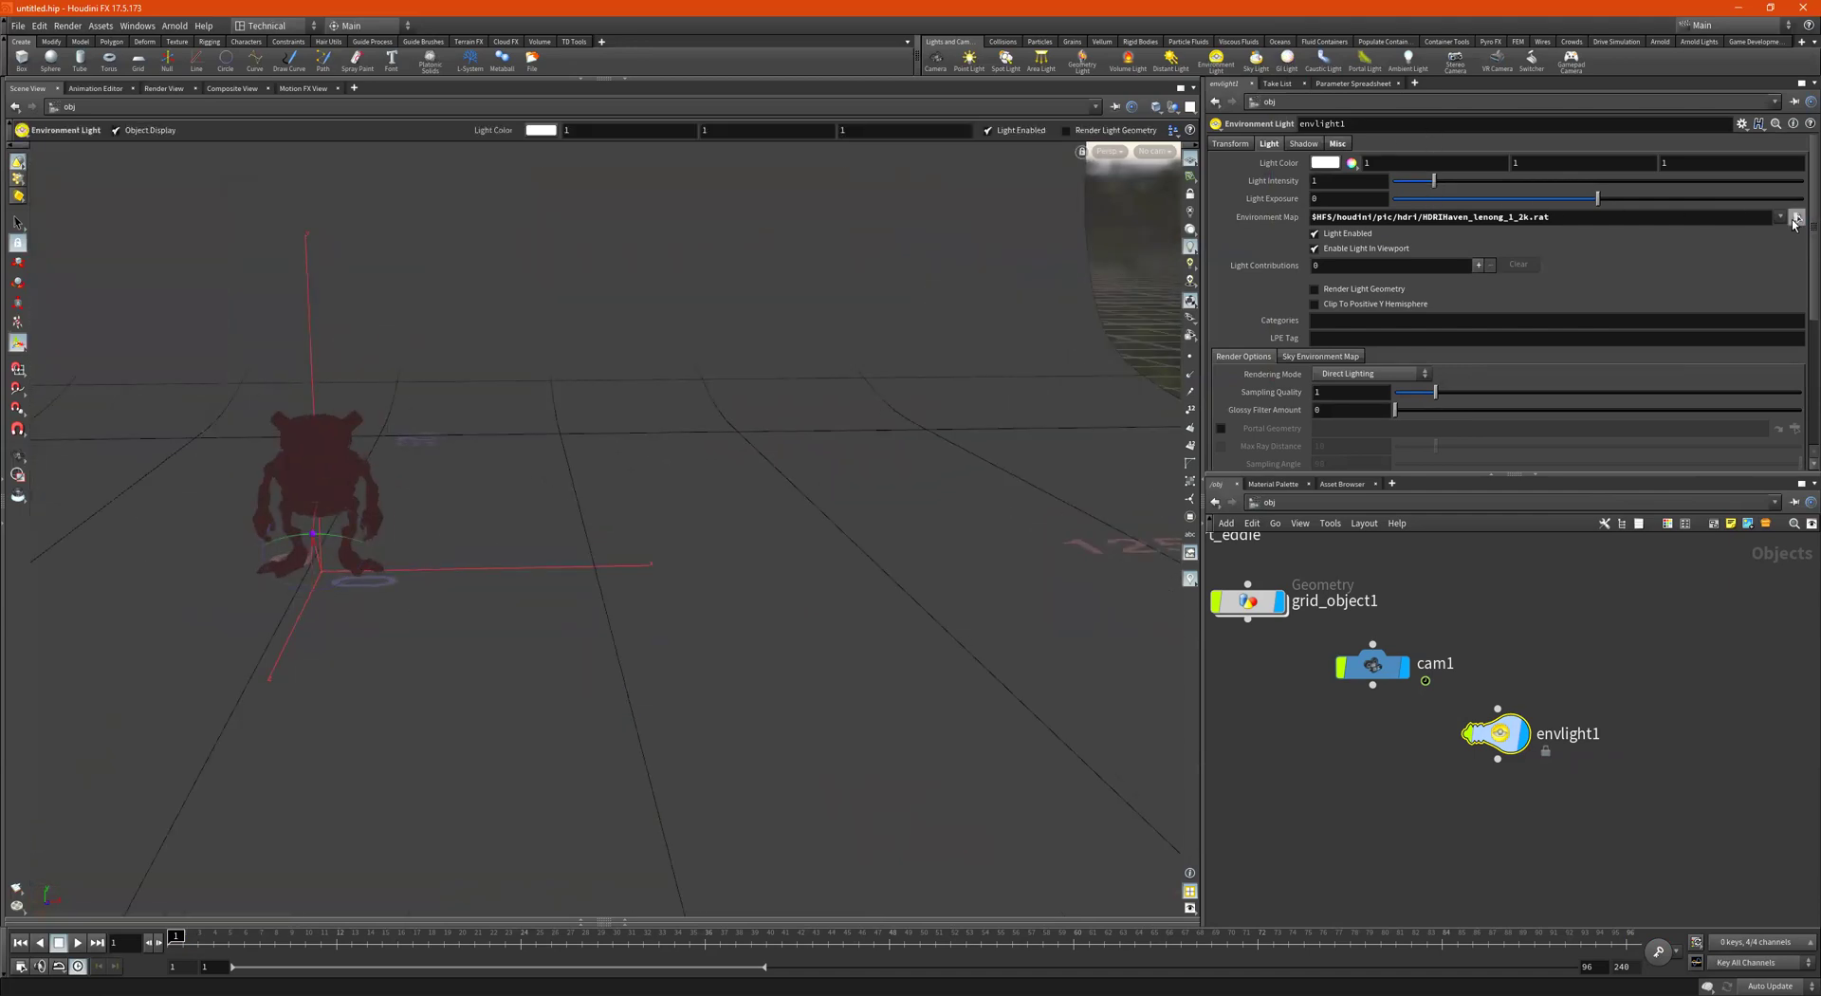
pyautogui.click(1798, 216)
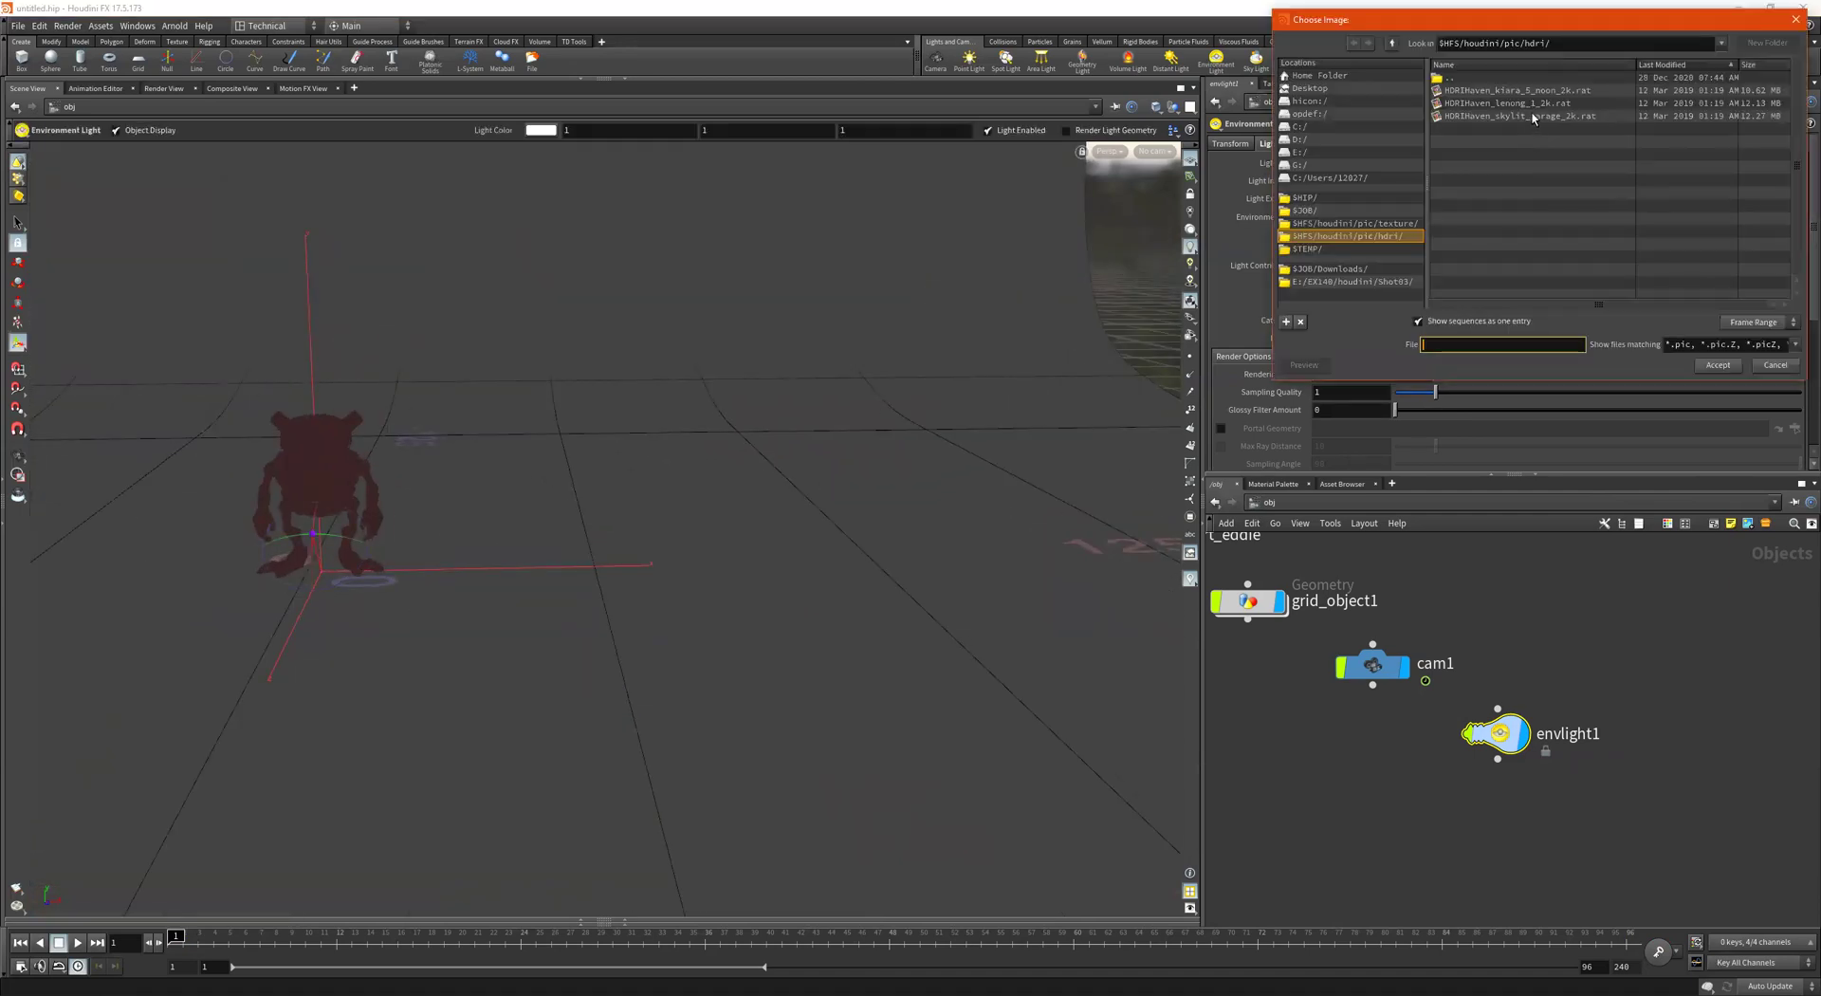
pyautogui.doubleClick(1533, 116)
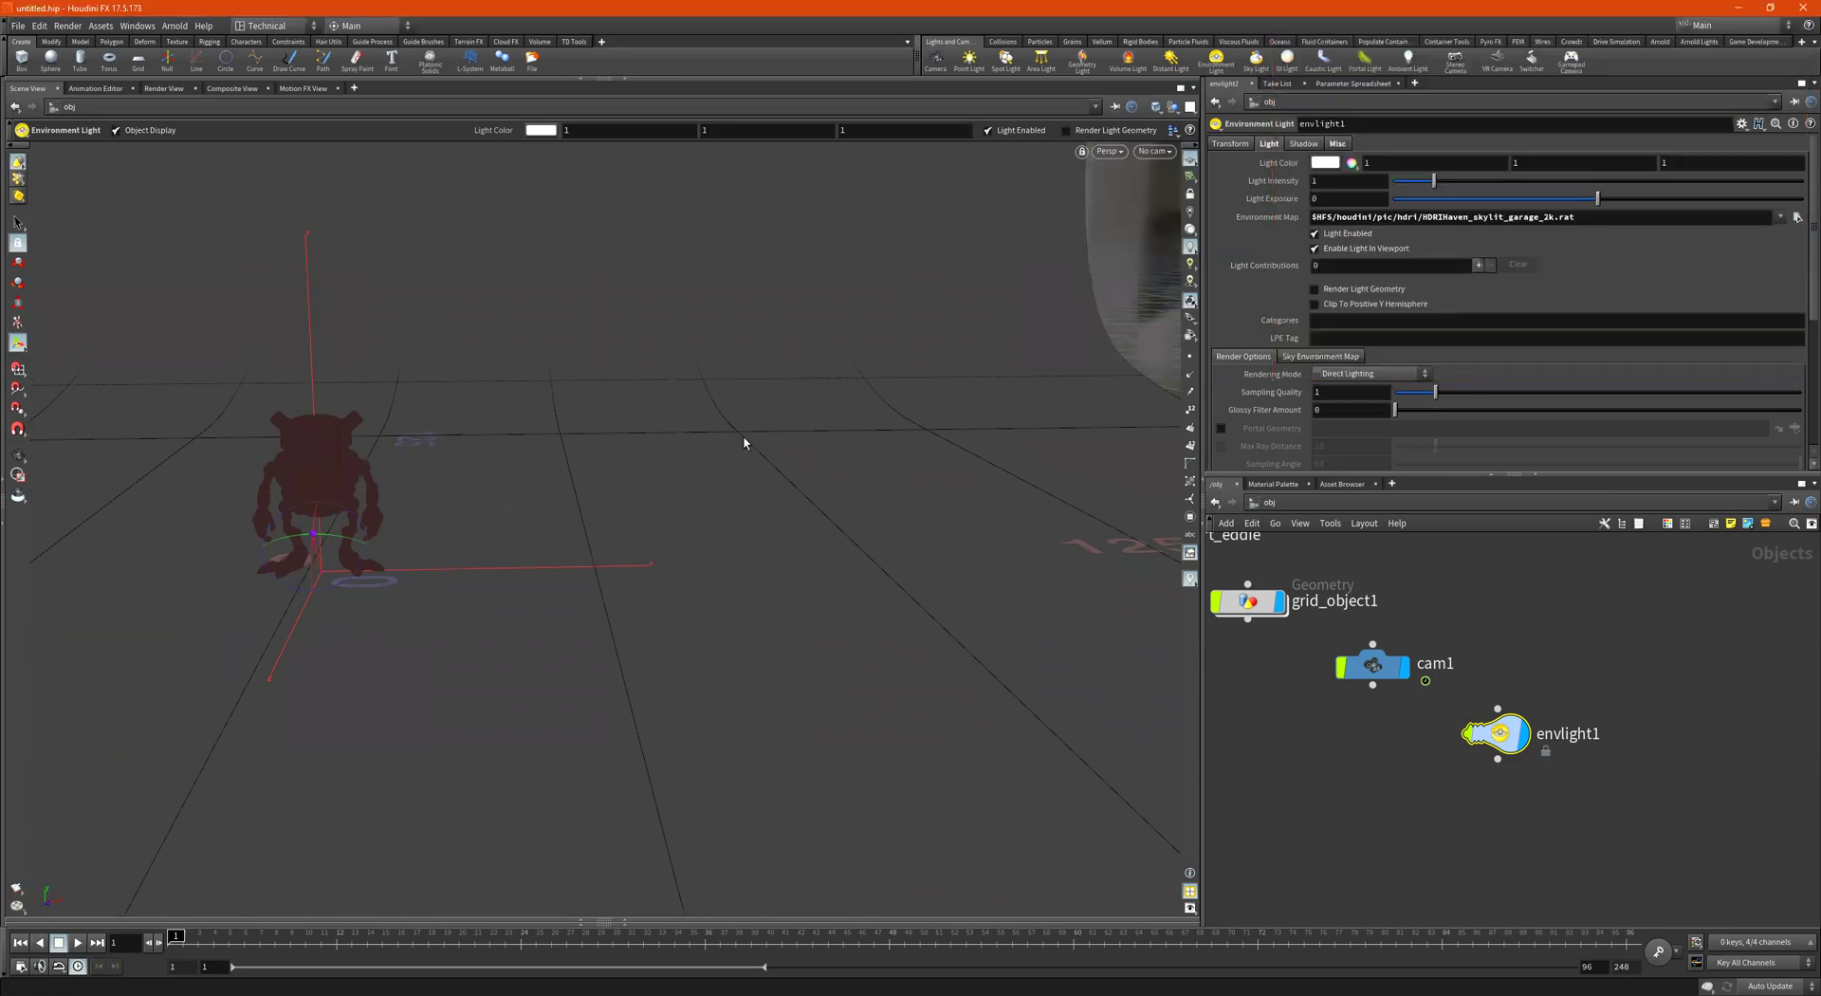
pyautogui.press('Escape')
pyautogui.moveTo(651, 407); pyautogui.dragTo(773, 481)
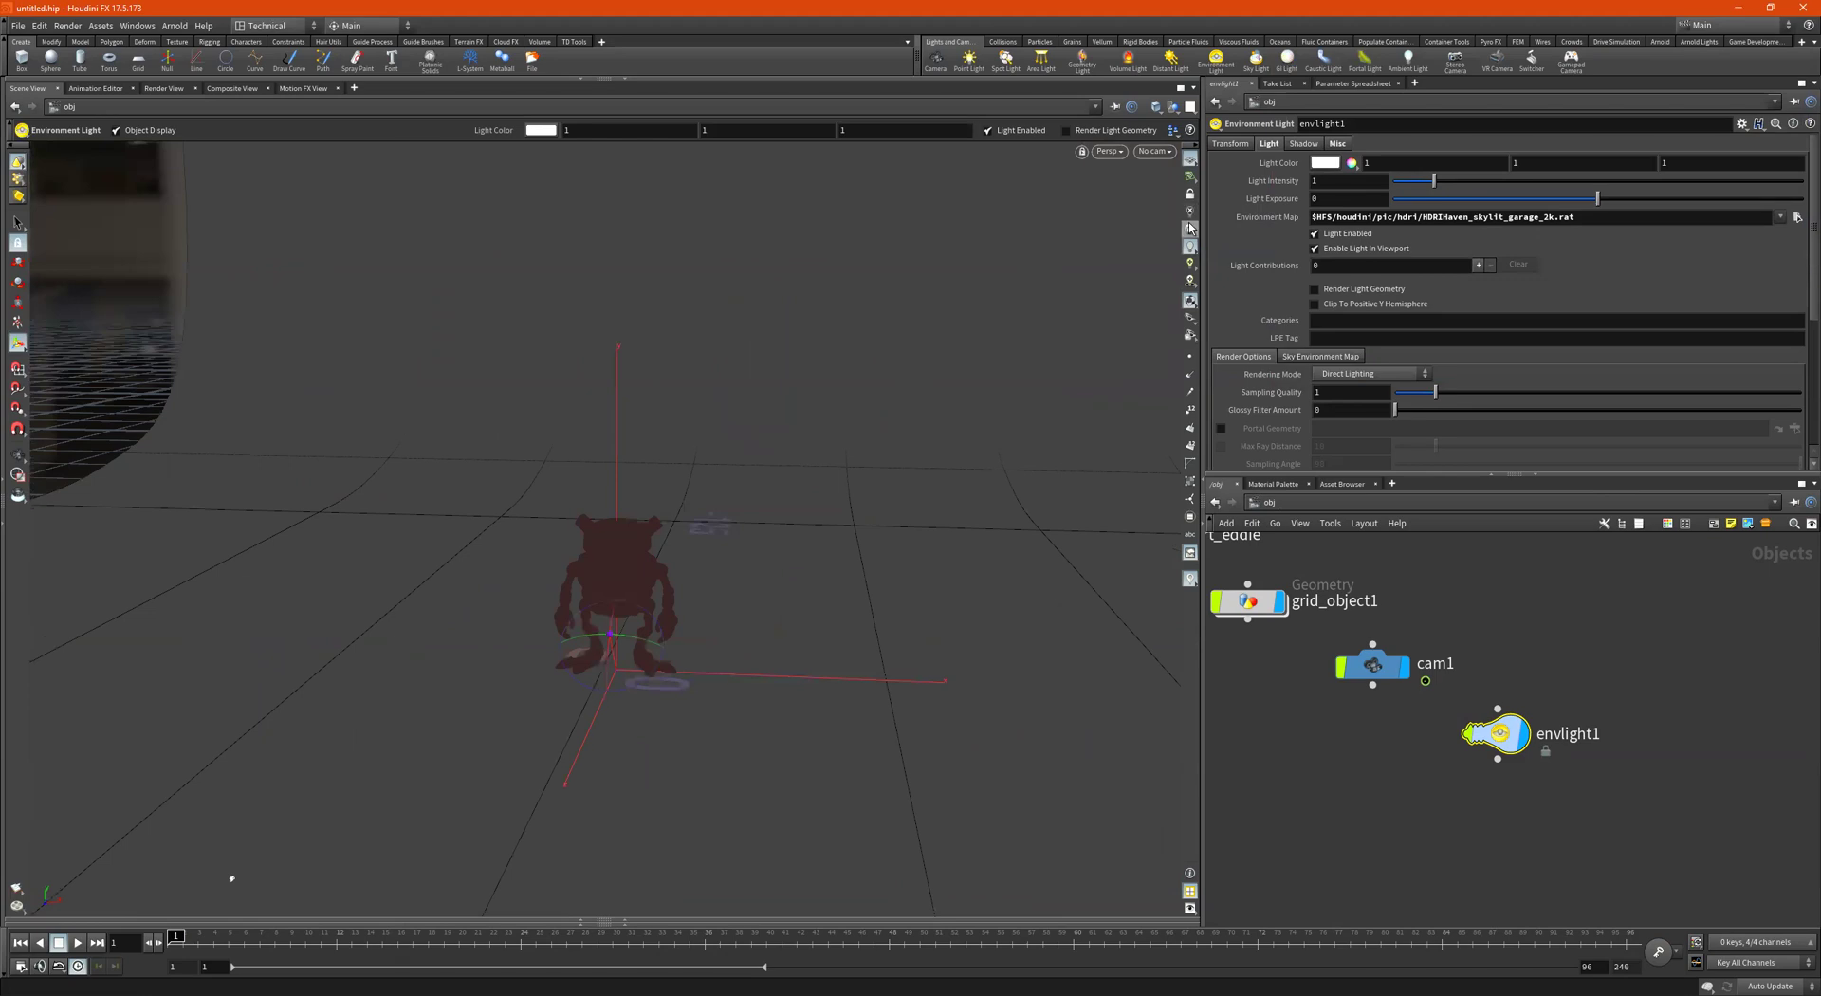
# Compare the robot under headlight-only viewport lighting with its look under normal lighting
pyautogui.click(1190, 229)
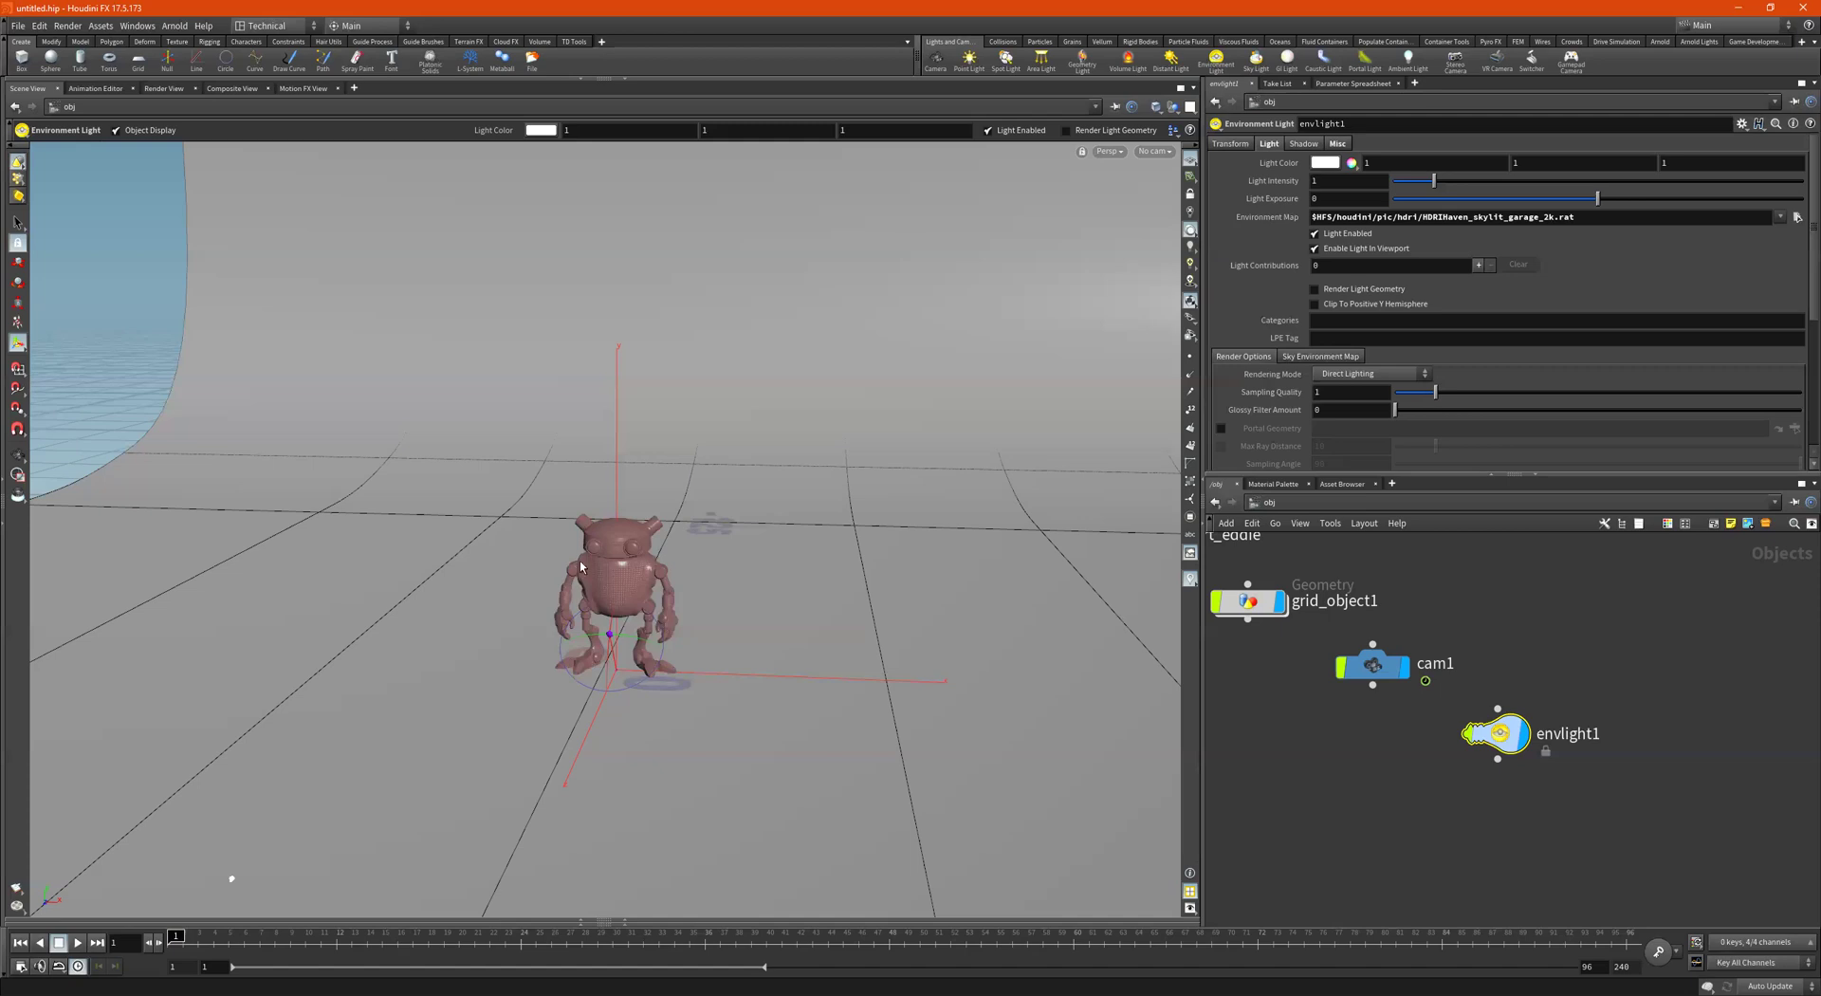
pyautogui.press('Escape')
pyautogui.moveTo(571, 561); pyautogui.dragTo(765, 567, button='right')
pyautogui.press('Return')
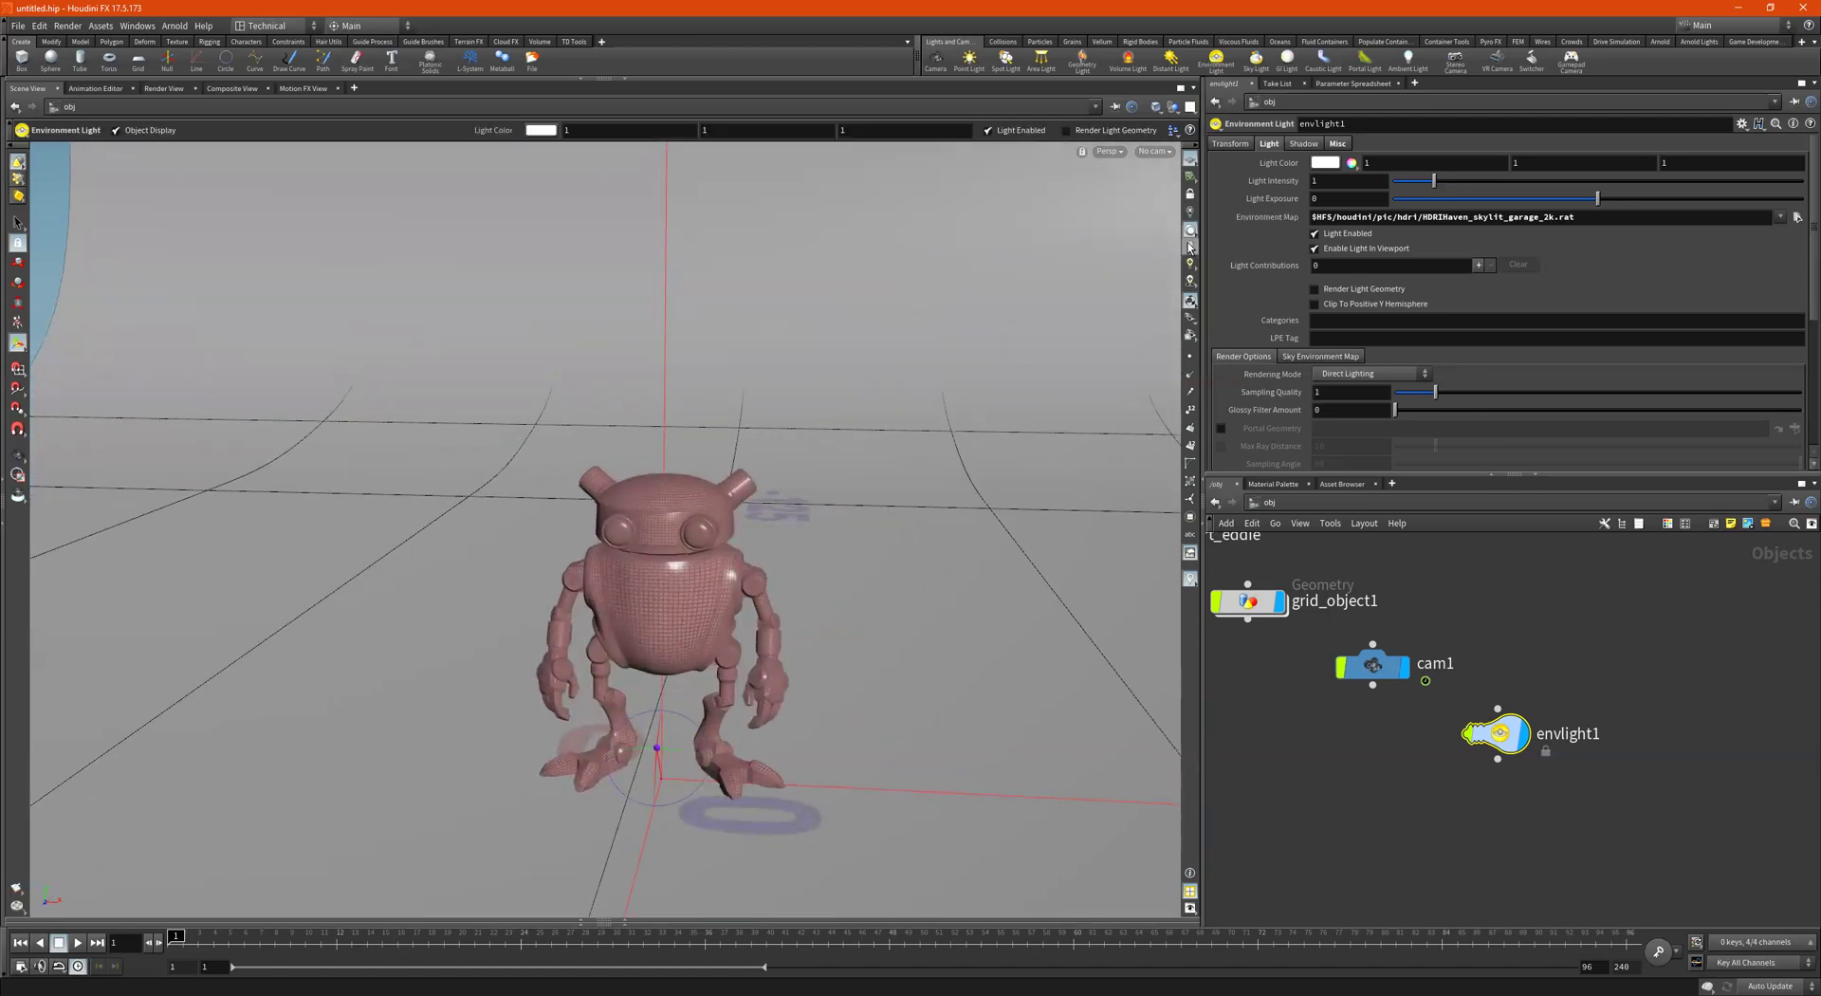
pyautogui.click(1190, 248)
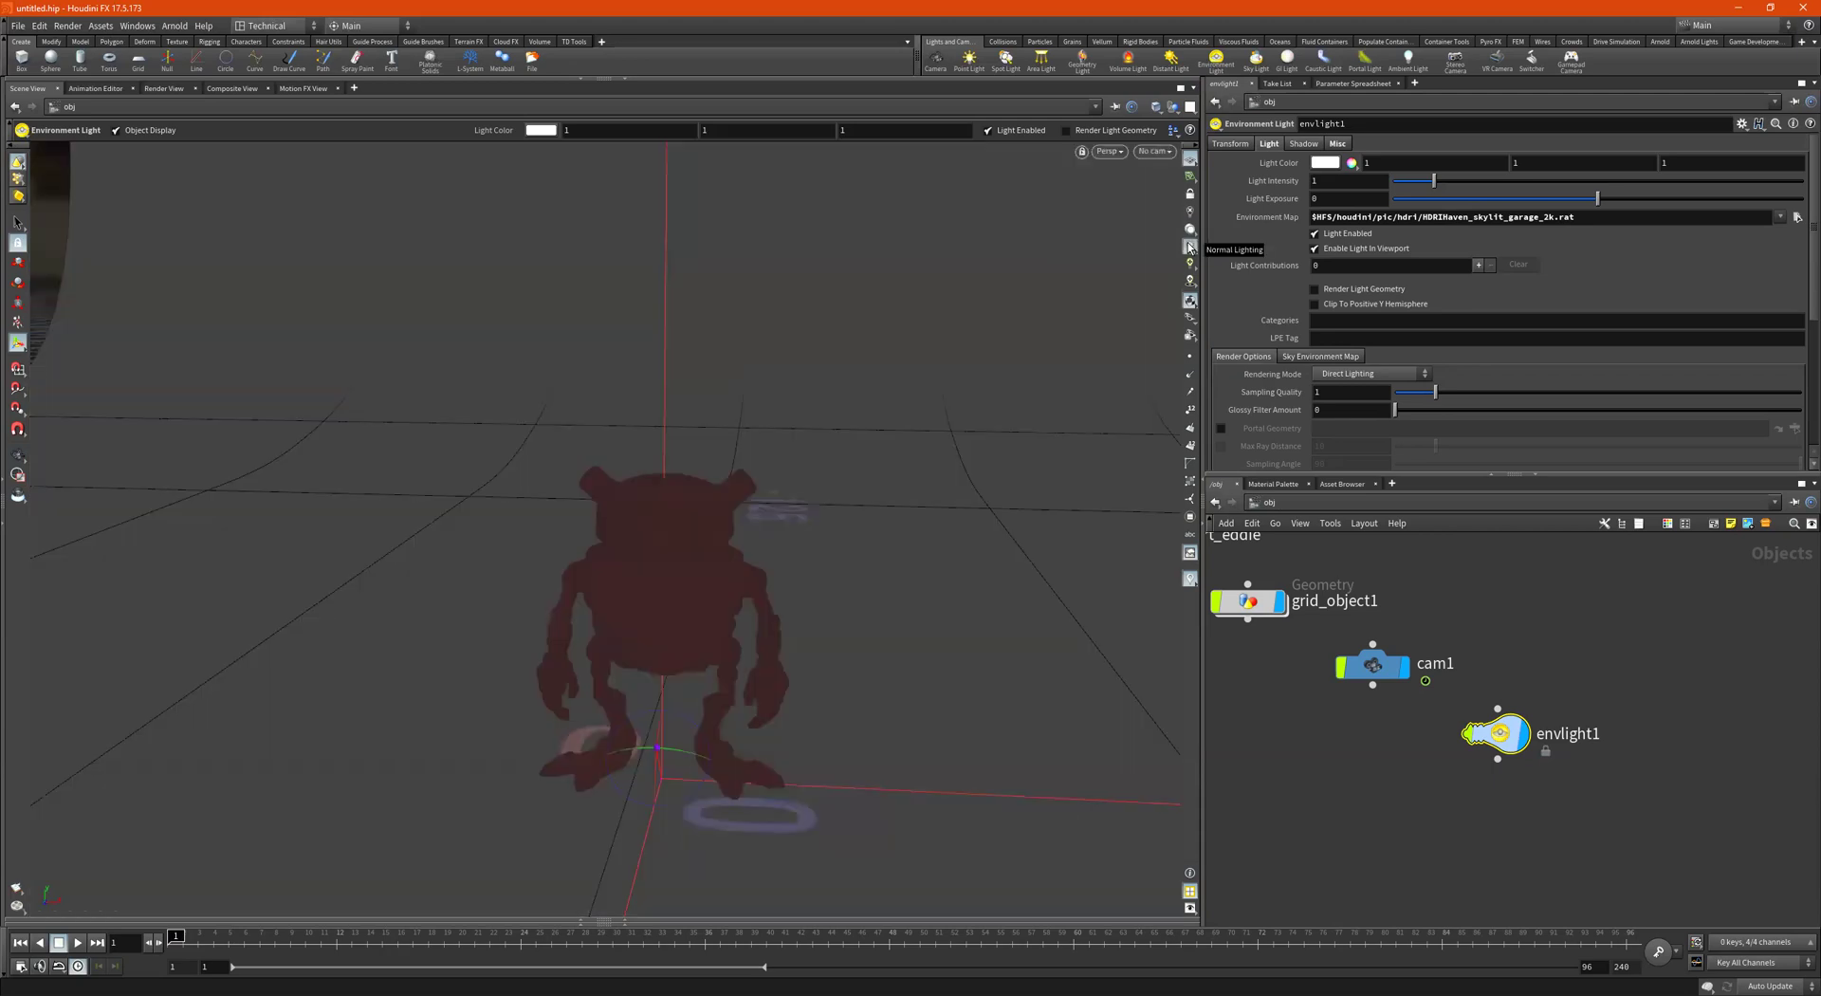
# Examine the robot, backdrop and garage environment from several angles and distances under normal viewport lighting
pyautogui.press('Escape')
pyautogui.moveTo(546, 402); pyautogui.dragTo(471, 414, button='right')
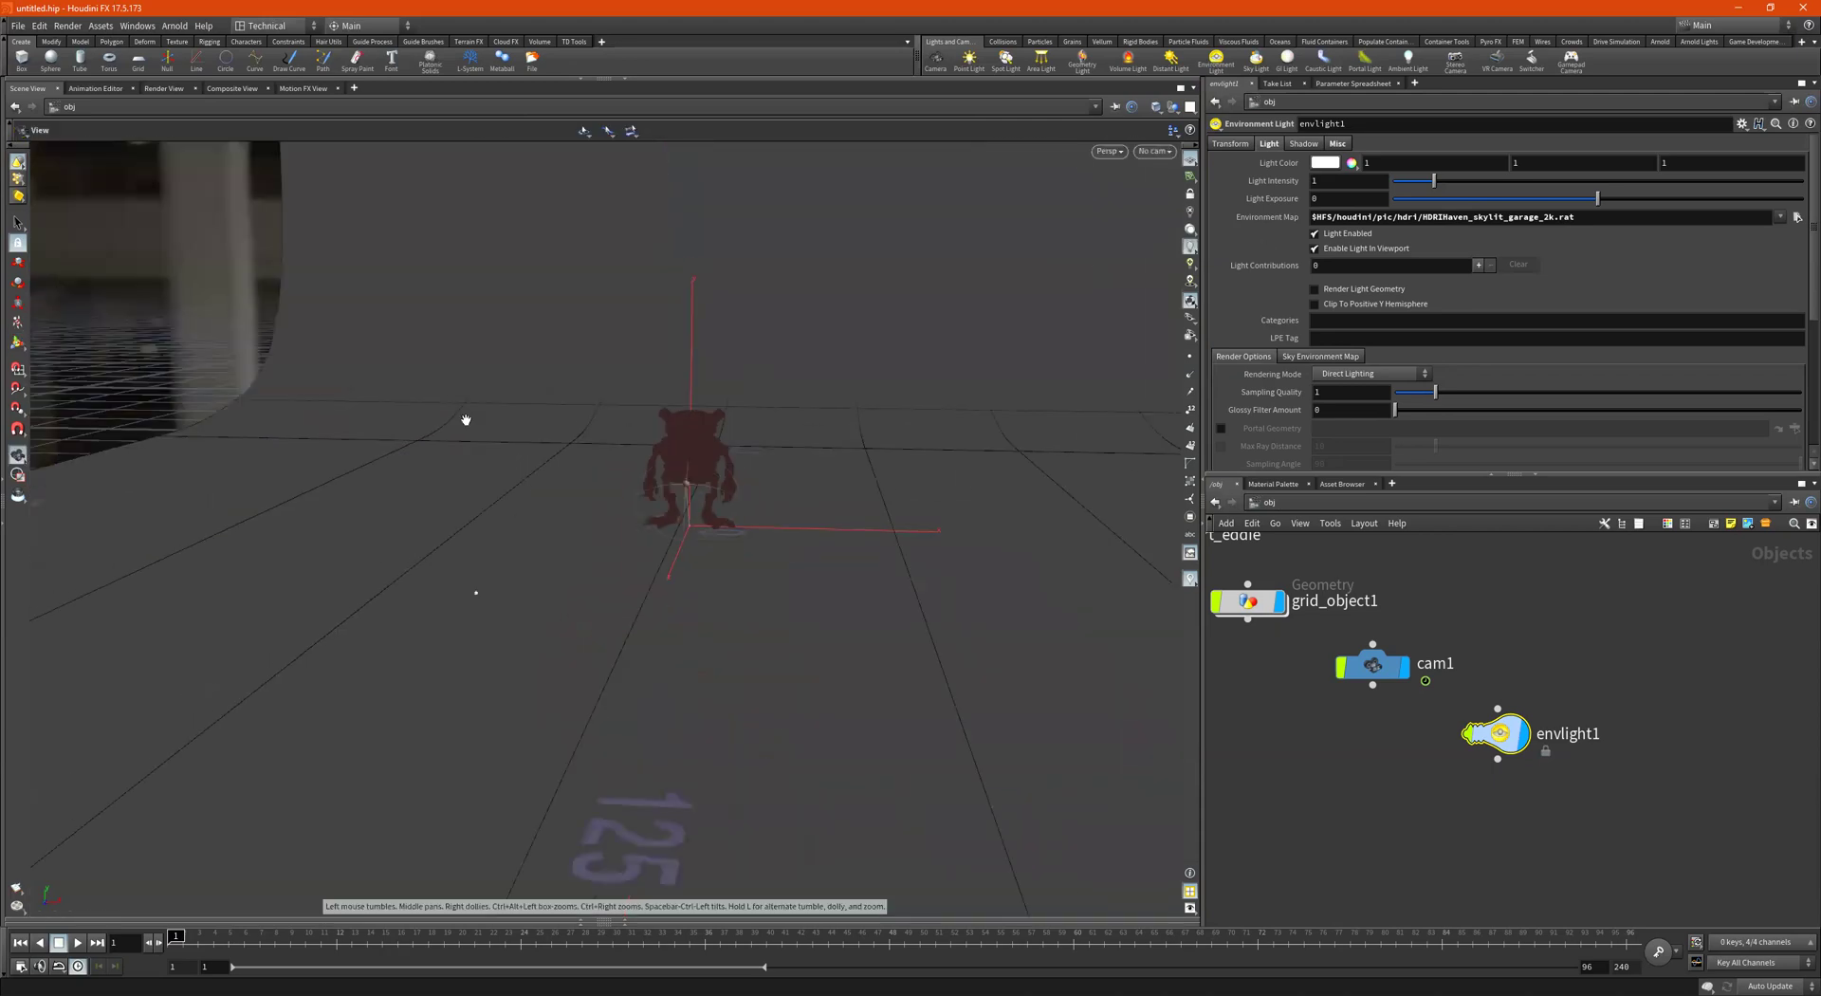
pyautogui.moveTo(471, 414); pyautogui.dragTo(868, 417)
pyautogui.moveTo(869, 416); pyautogui.dragTo(451, 565, button='middle')
pyautogui.moveTo(452, 565); pyautogui.dragTo(643, 564)
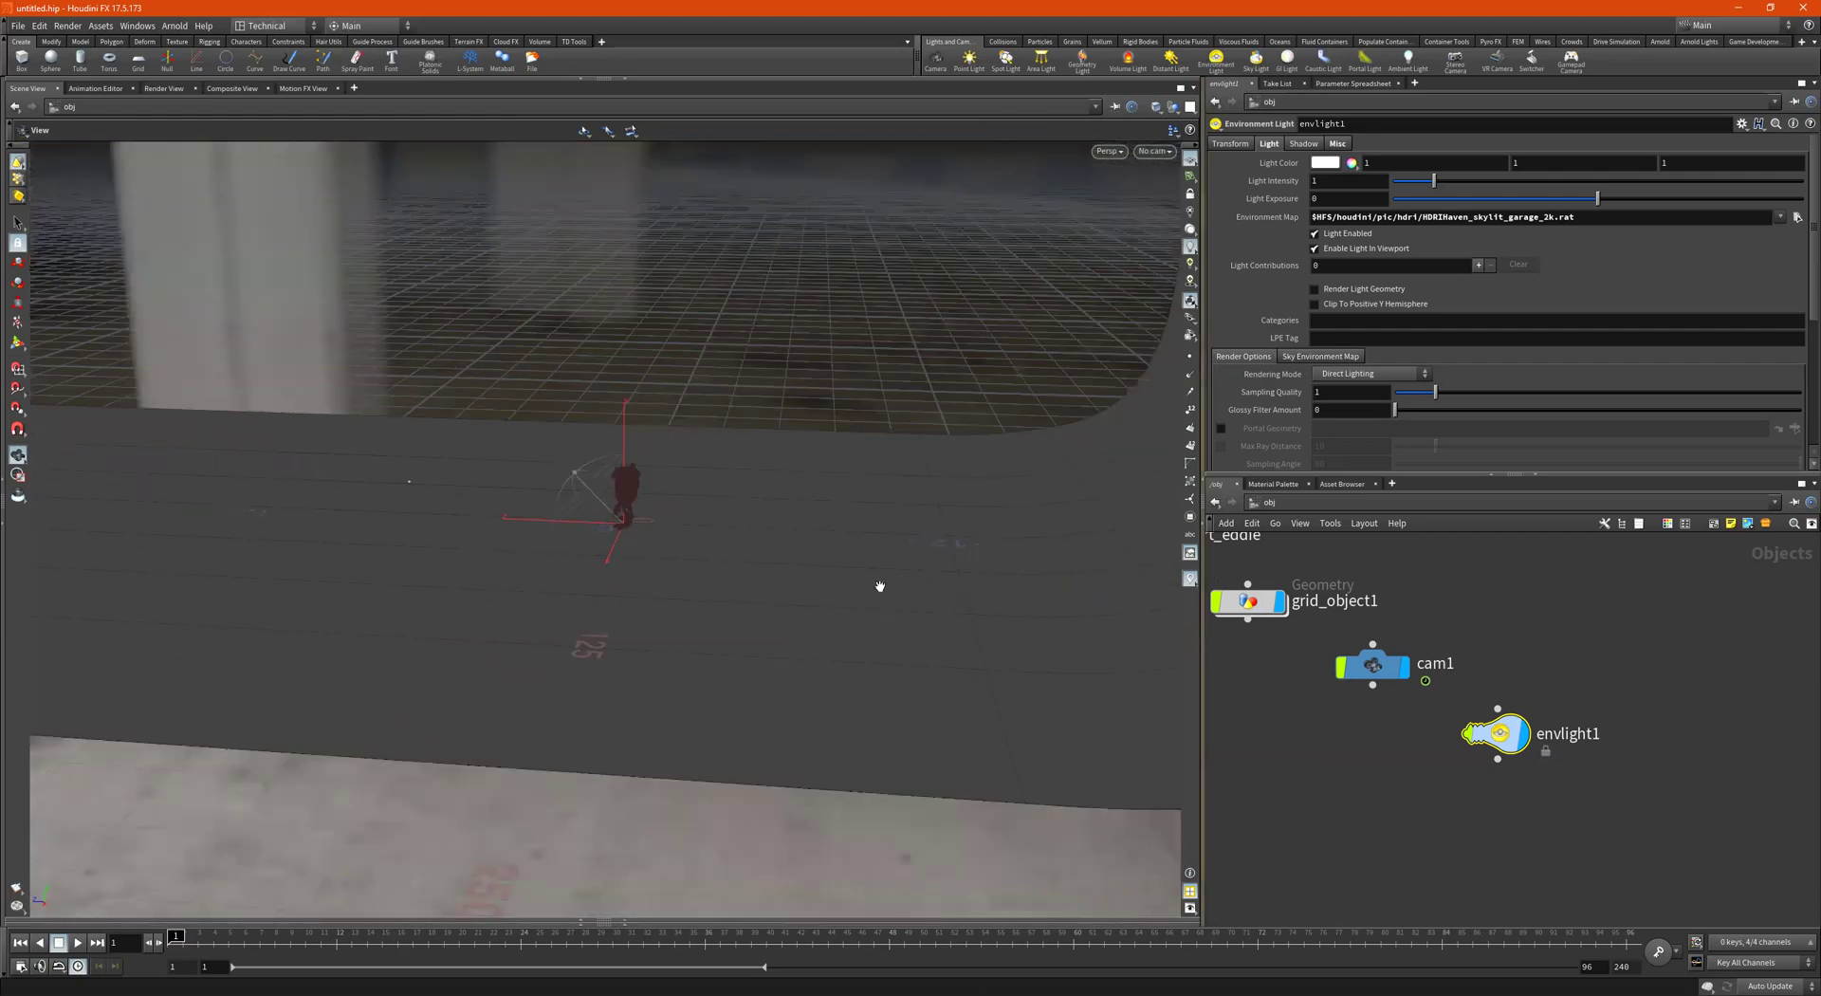
pyautogui.moveTo(849, 586); pyautogui.dragTo(388, 555)
pyautogui.moveTo(491, 521); pyautogui.dragTo(487, 560, button='right')
pyautogui.moveTo(265, 527); pyautogui.dragTo(471, 663, button='middle')
pyautogui.moveTo(471, 663); pyautogui.dragTo(396, 617)
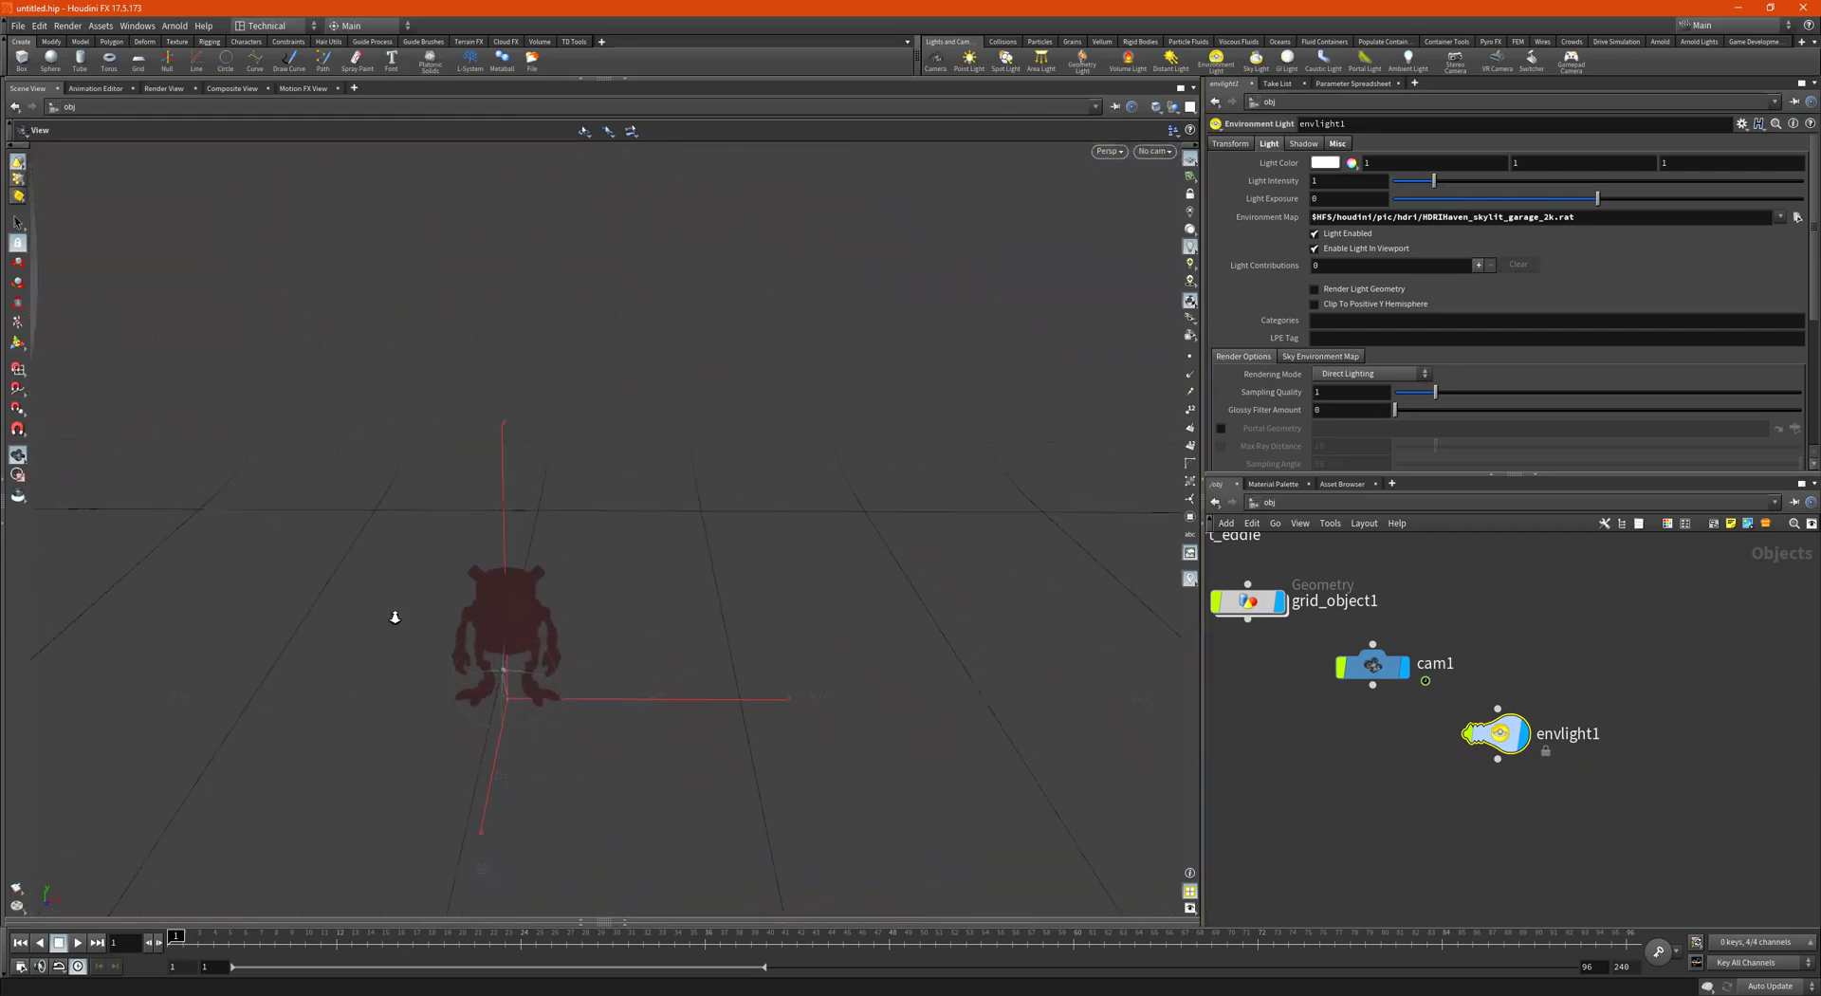
pyautogui.moveTo(395, 617); pyautogui.dragTo(743, 585, button='right')
pyautogui.moveTo(484, 582); pyautogui.dragTo(431, 565)
pyautogui.moveTo(431, 565); pyautogui.dragTo(630, 524, button='right')
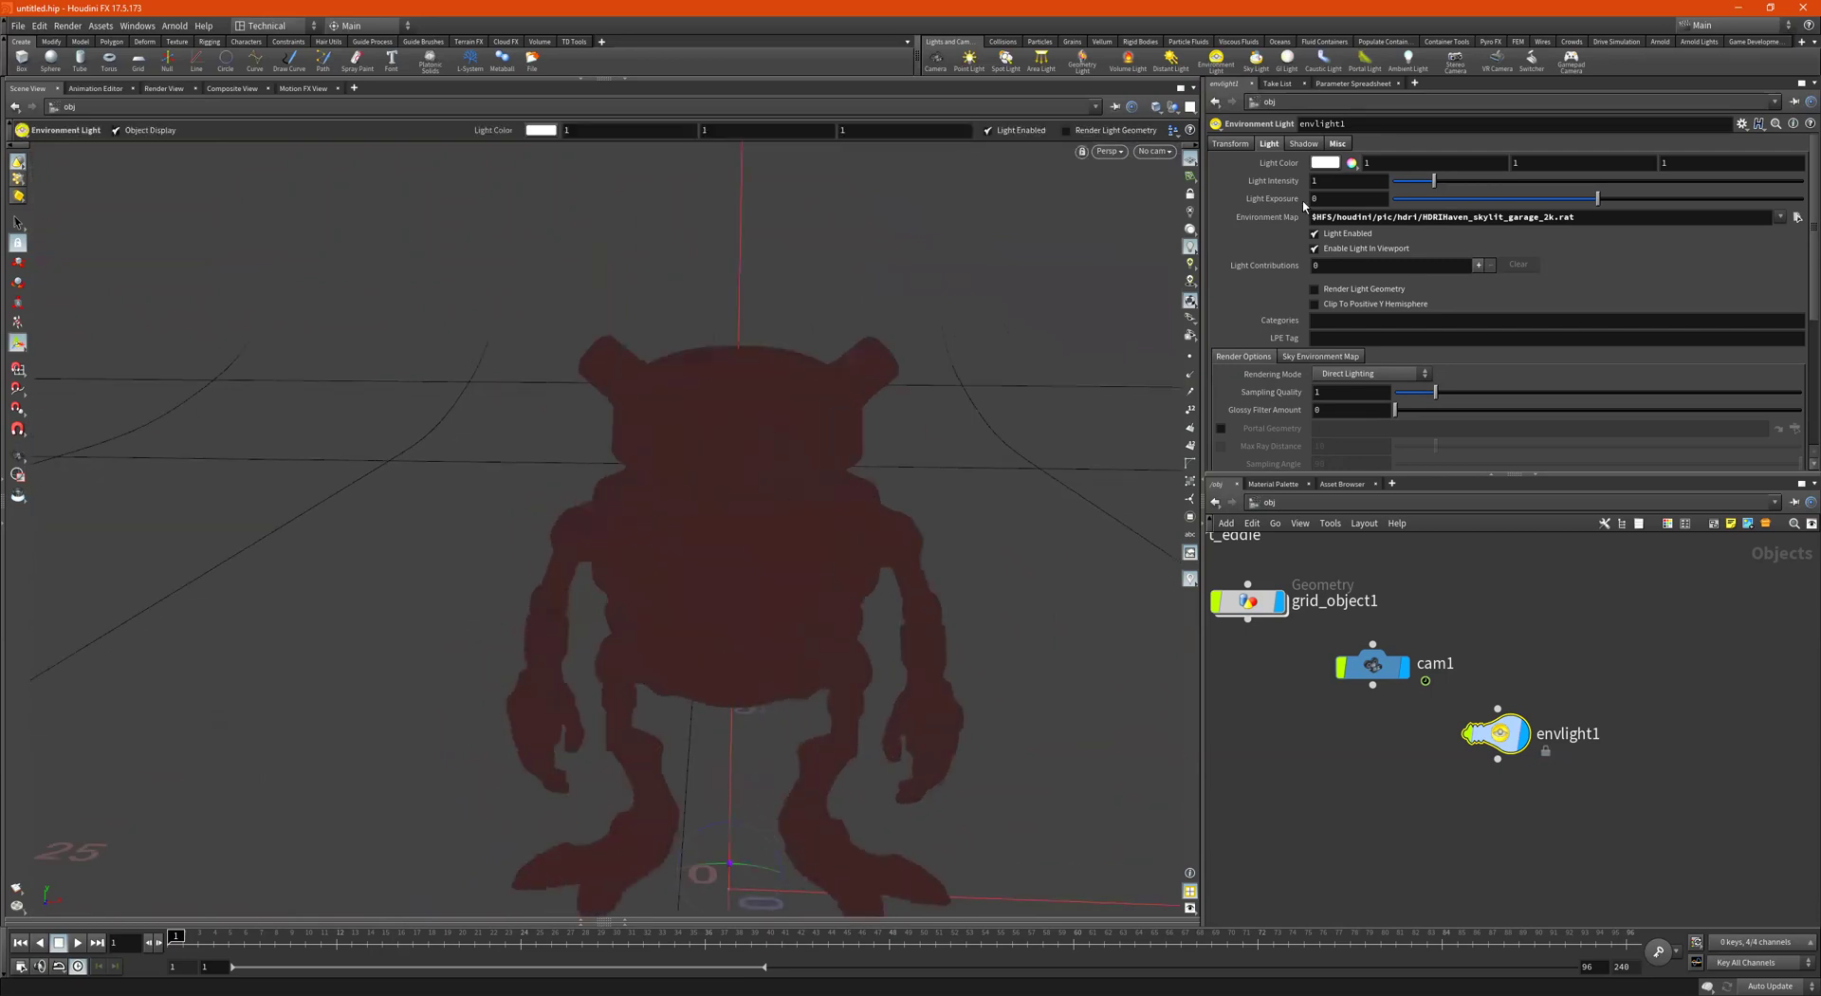
# Switch the viewport to high quality lighting and inspect the shading on the robot's head up close
pyautogui.click(1191, 264)
pyautogui.press('Escape')
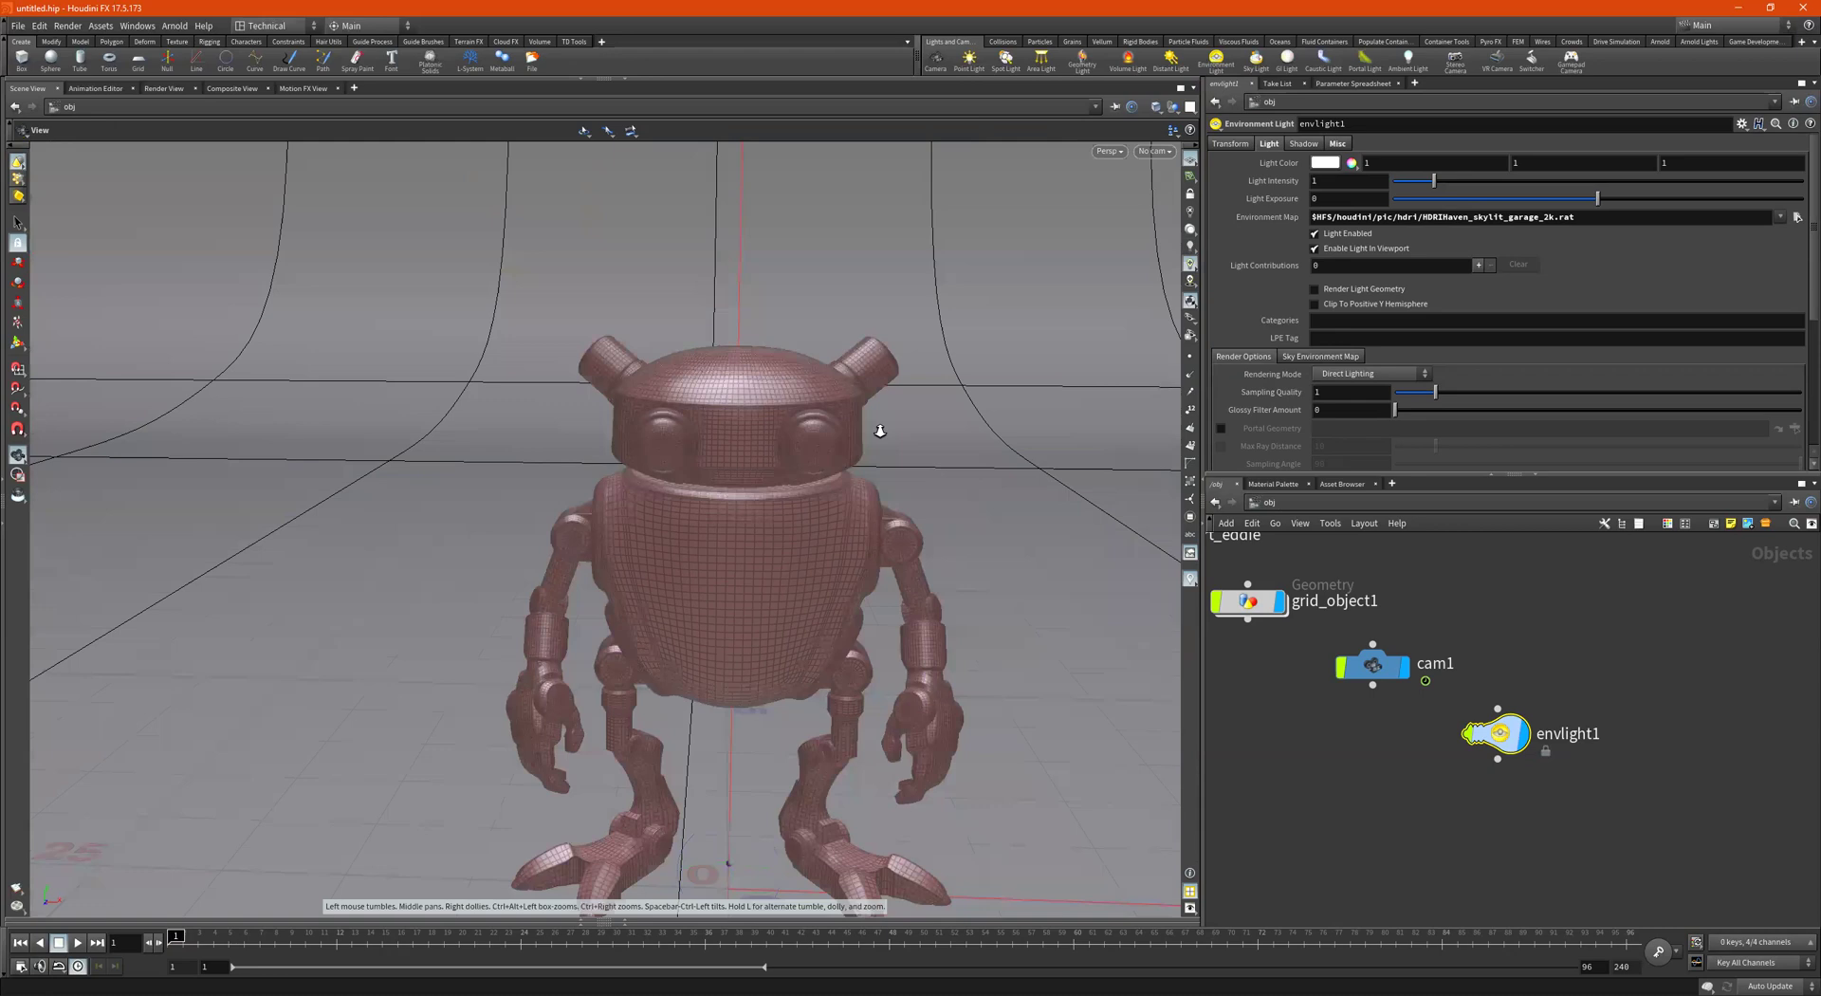
pyautogui.moveTo(880, 430)
pyautogui.mouseDown()
pyautogui.moveTo(783, 413)
pyautogui.moveTo(890, 423)
pyautogui.moveTo(895, 440)
pyautogui.mouseUp()
pyautogui.moveTo(897, 441); pyautogui.dragTo(967, 371, button='right')
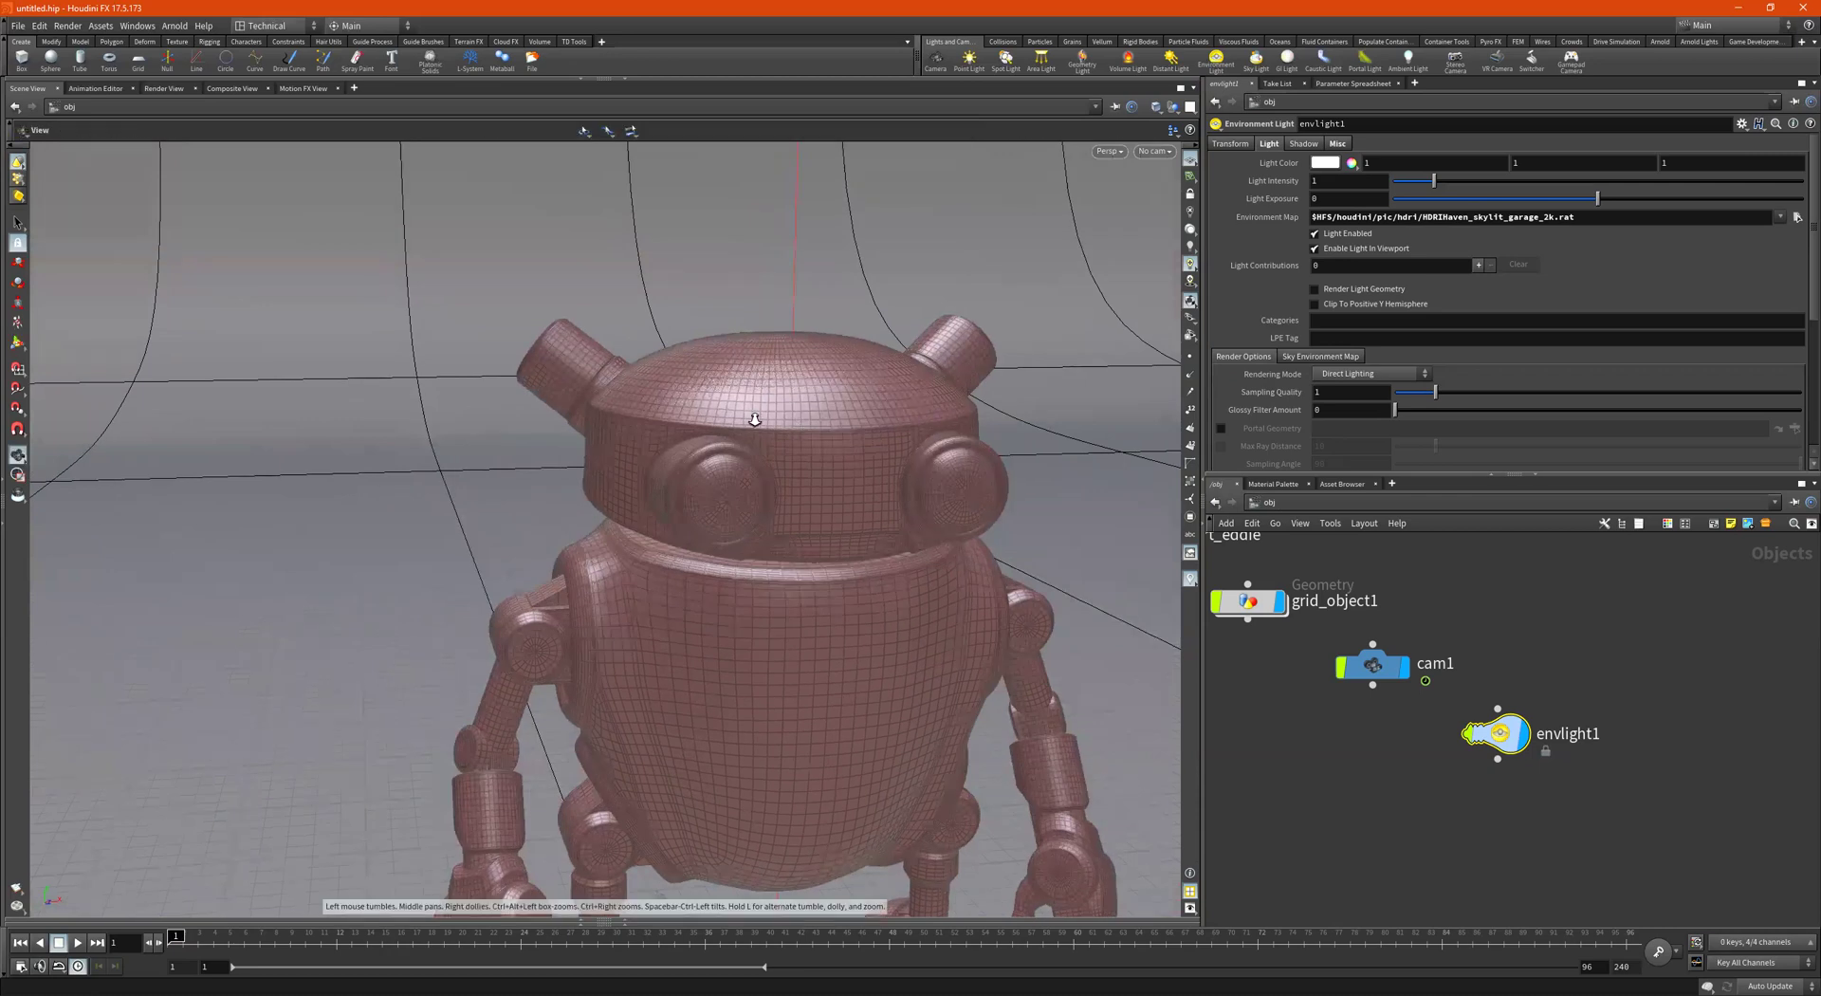
pyautogui.scroll(5, 810, 412)
pyautogui.press('Return')
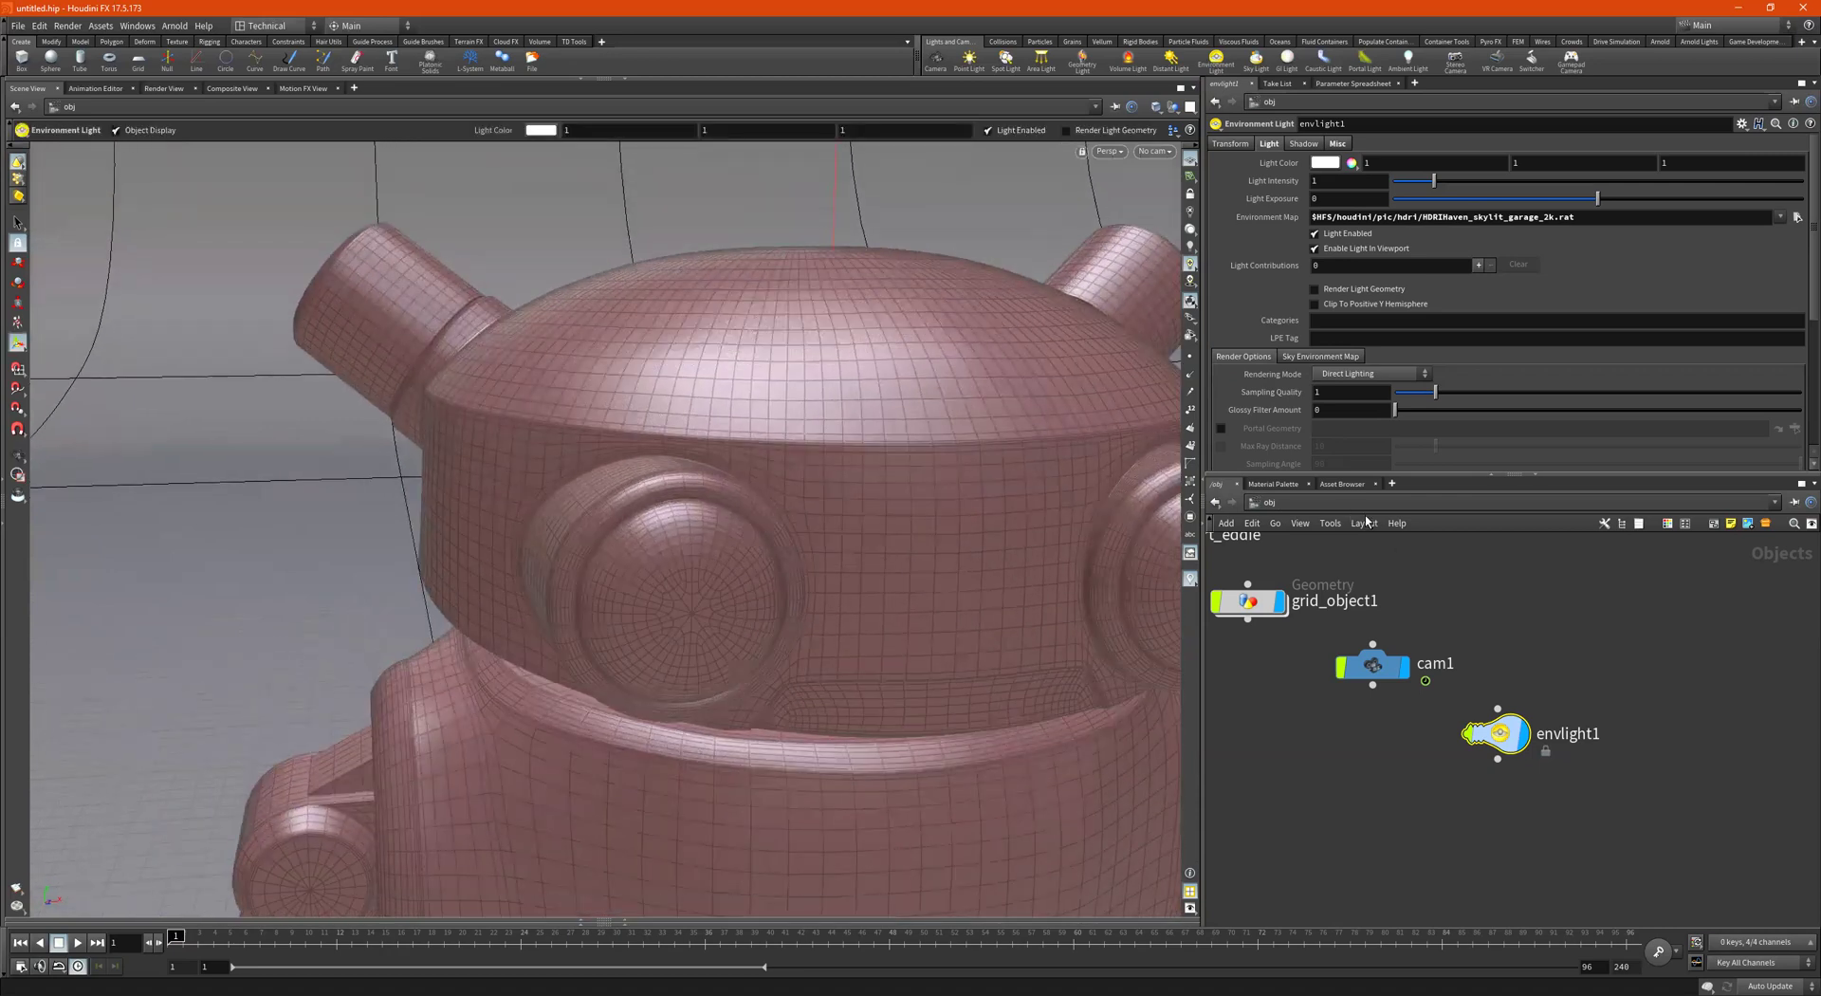
# Open the mat network, set the Eddie_shdr roughness to 0.045 and examine the reflections across the robot
pyautogui.click(1360, 507)
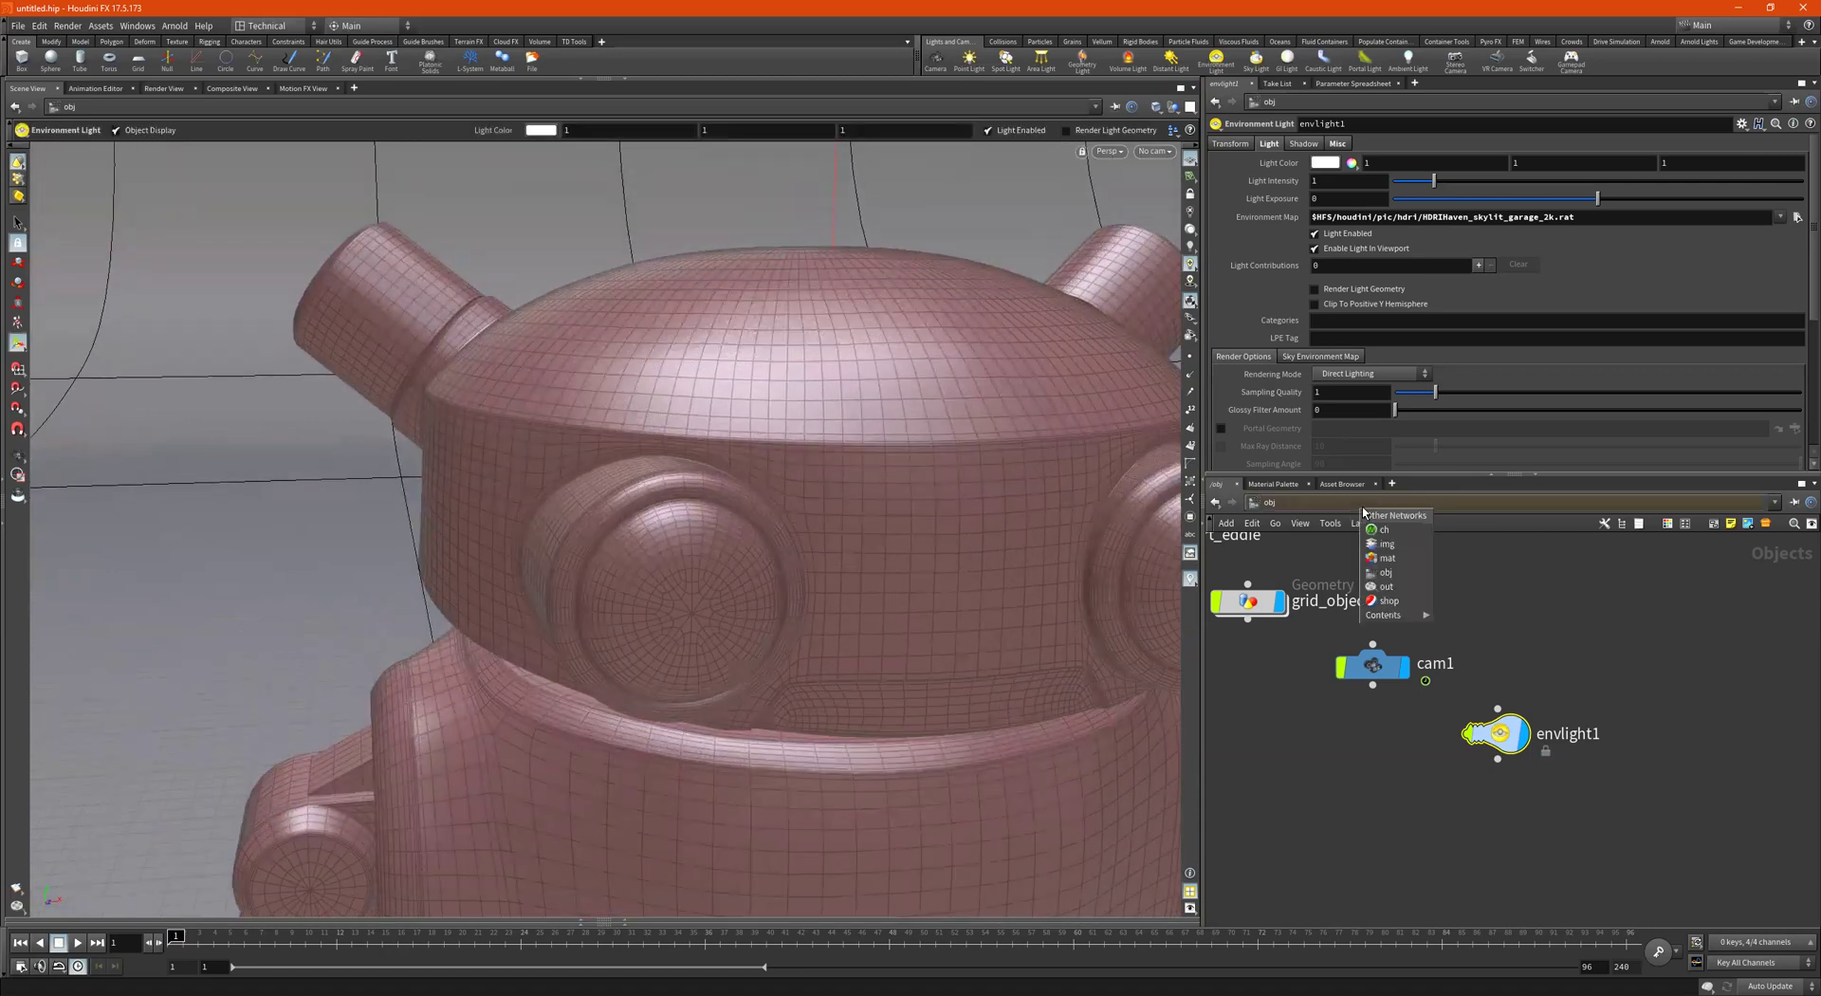
pyautogui.click(1388, 558)
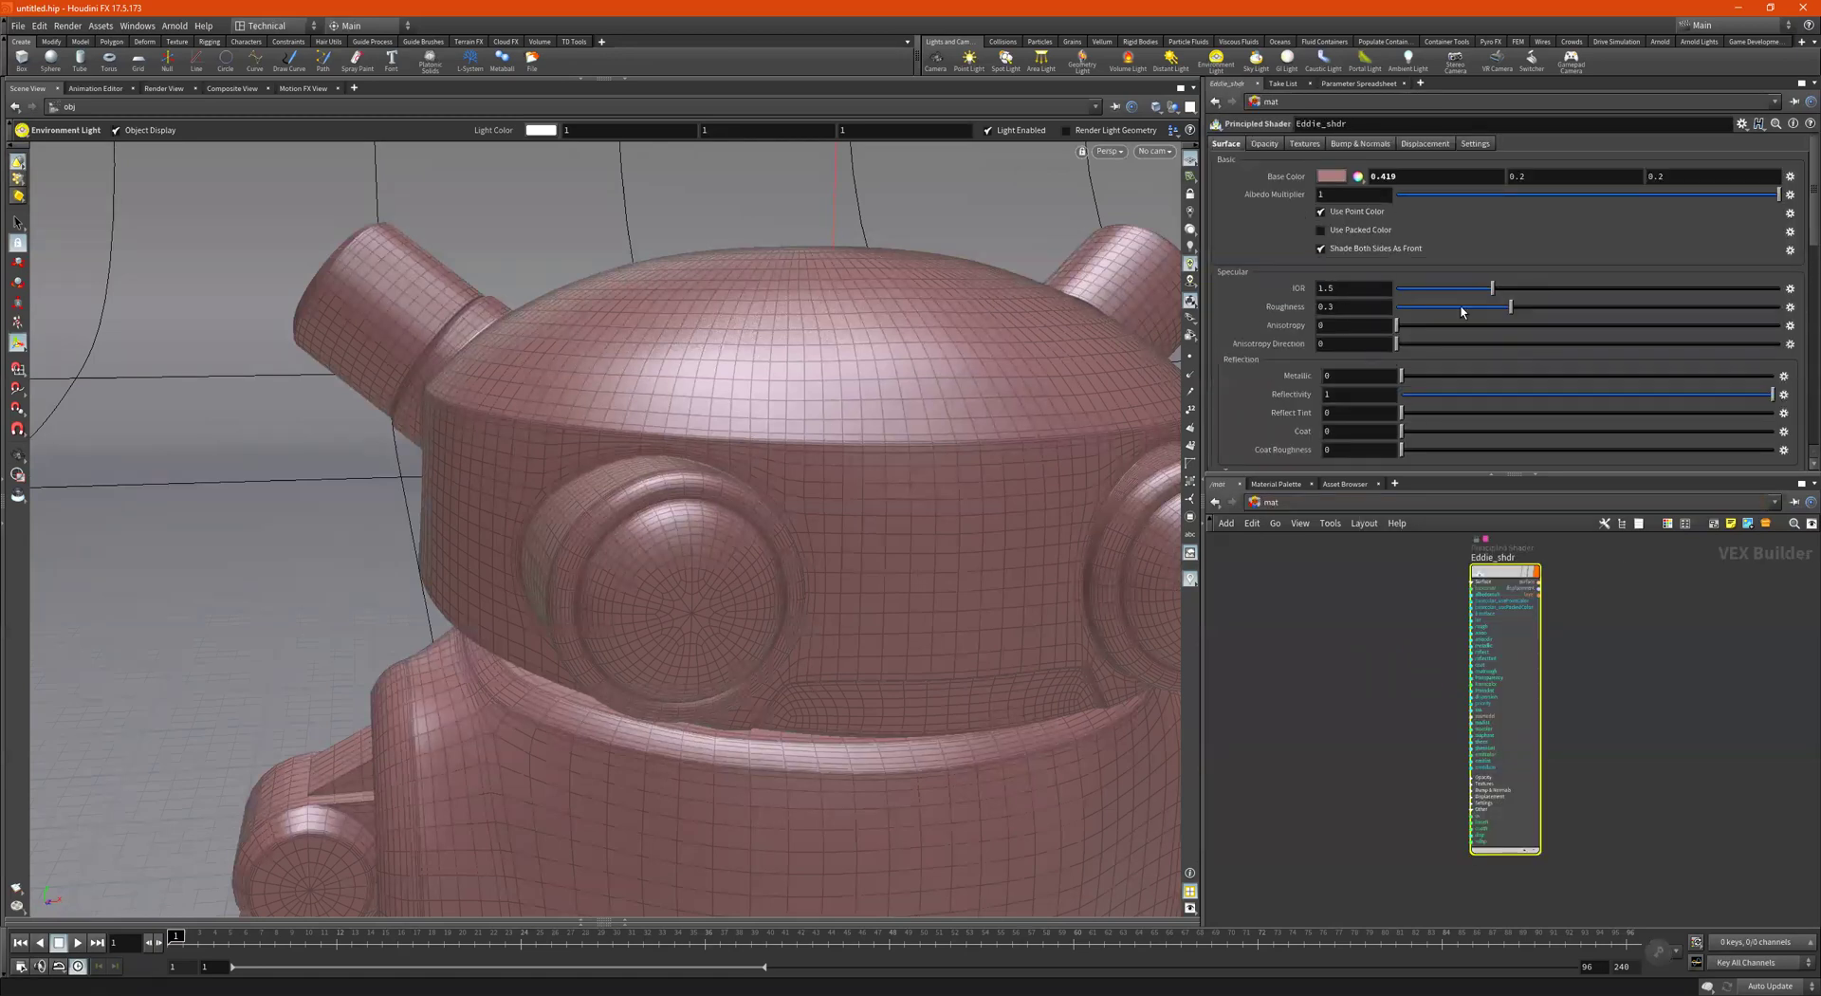
pyautogui.click(1414, 310)
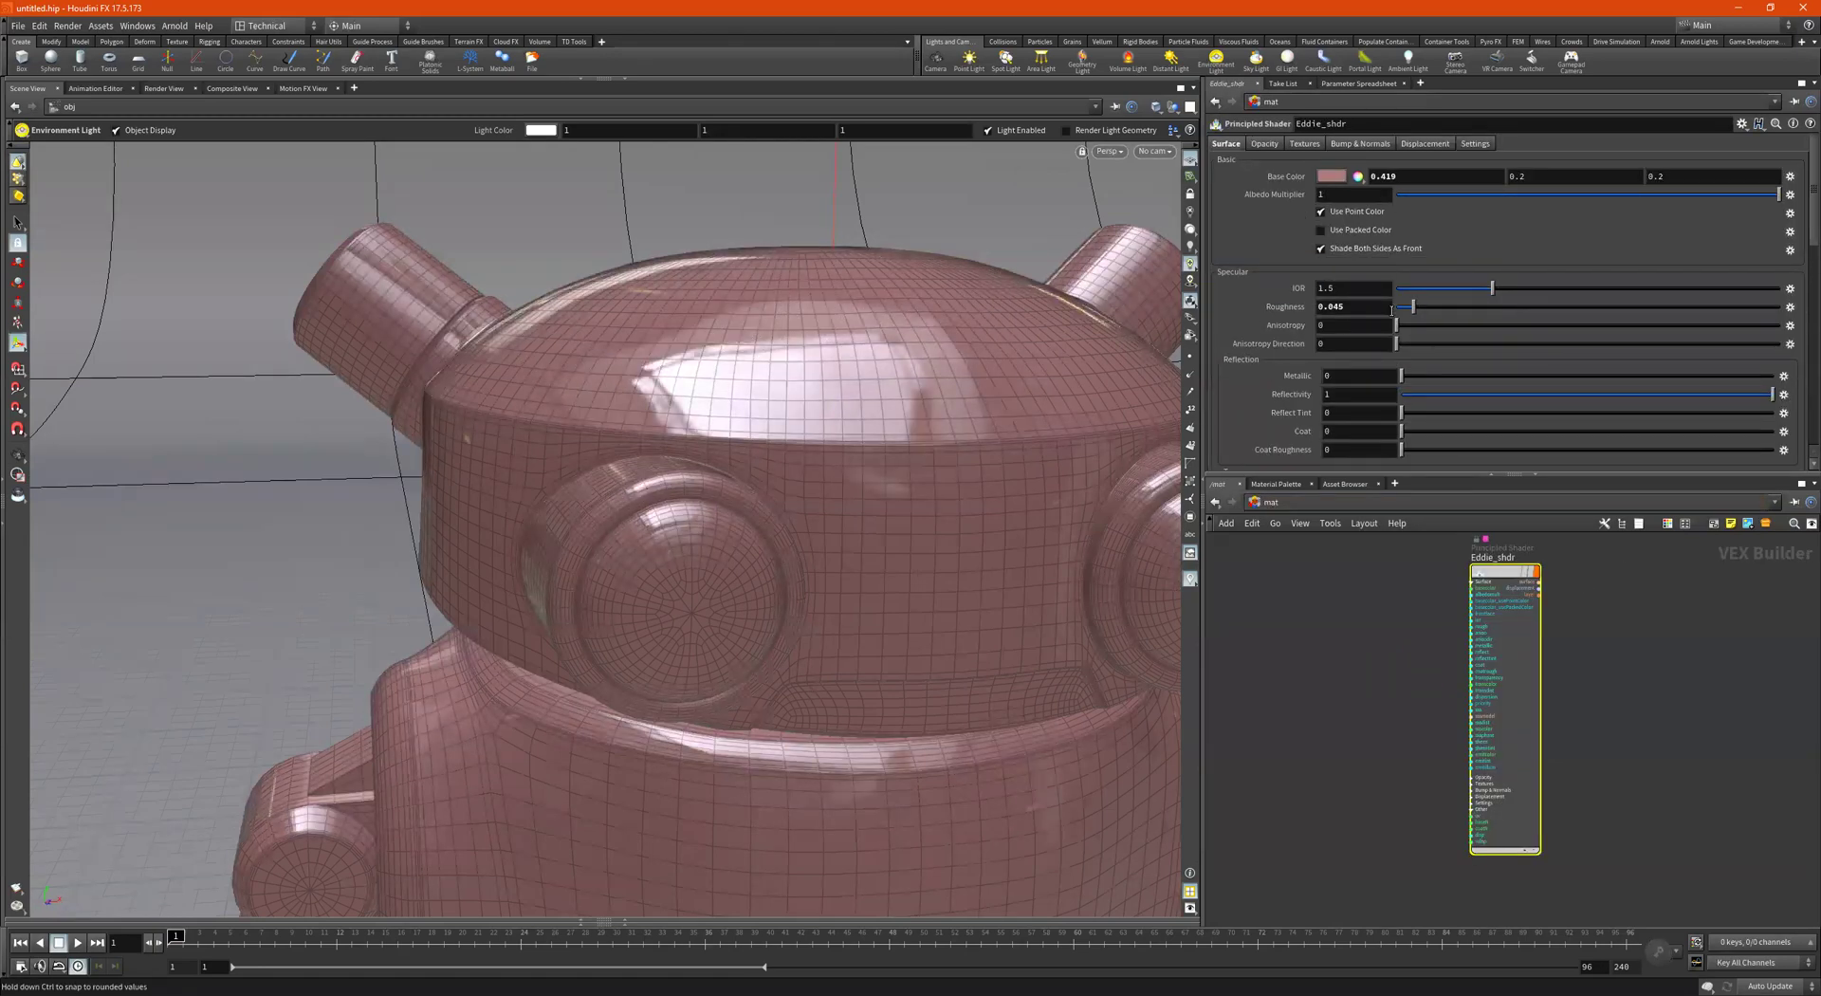
pyautogui.keyDown('alt'); pyautogui.moveTo(492, 459); pyautogui.dragTo(269, 481, button='right'); pyautogui.keyUp('alt')
pyautogui.keyDown('alt'); pyautogui.moveTo(734, 466); pyautogui.dragTo(817, 446, button='right'); pyautogui.keyUp('alt')
pyautogui.keyDown('alt'); pyautogui.moveTo(817, 446); pyautogui.dragTo(708, 420, button='middle'); pyautogui.keyUp('alt')
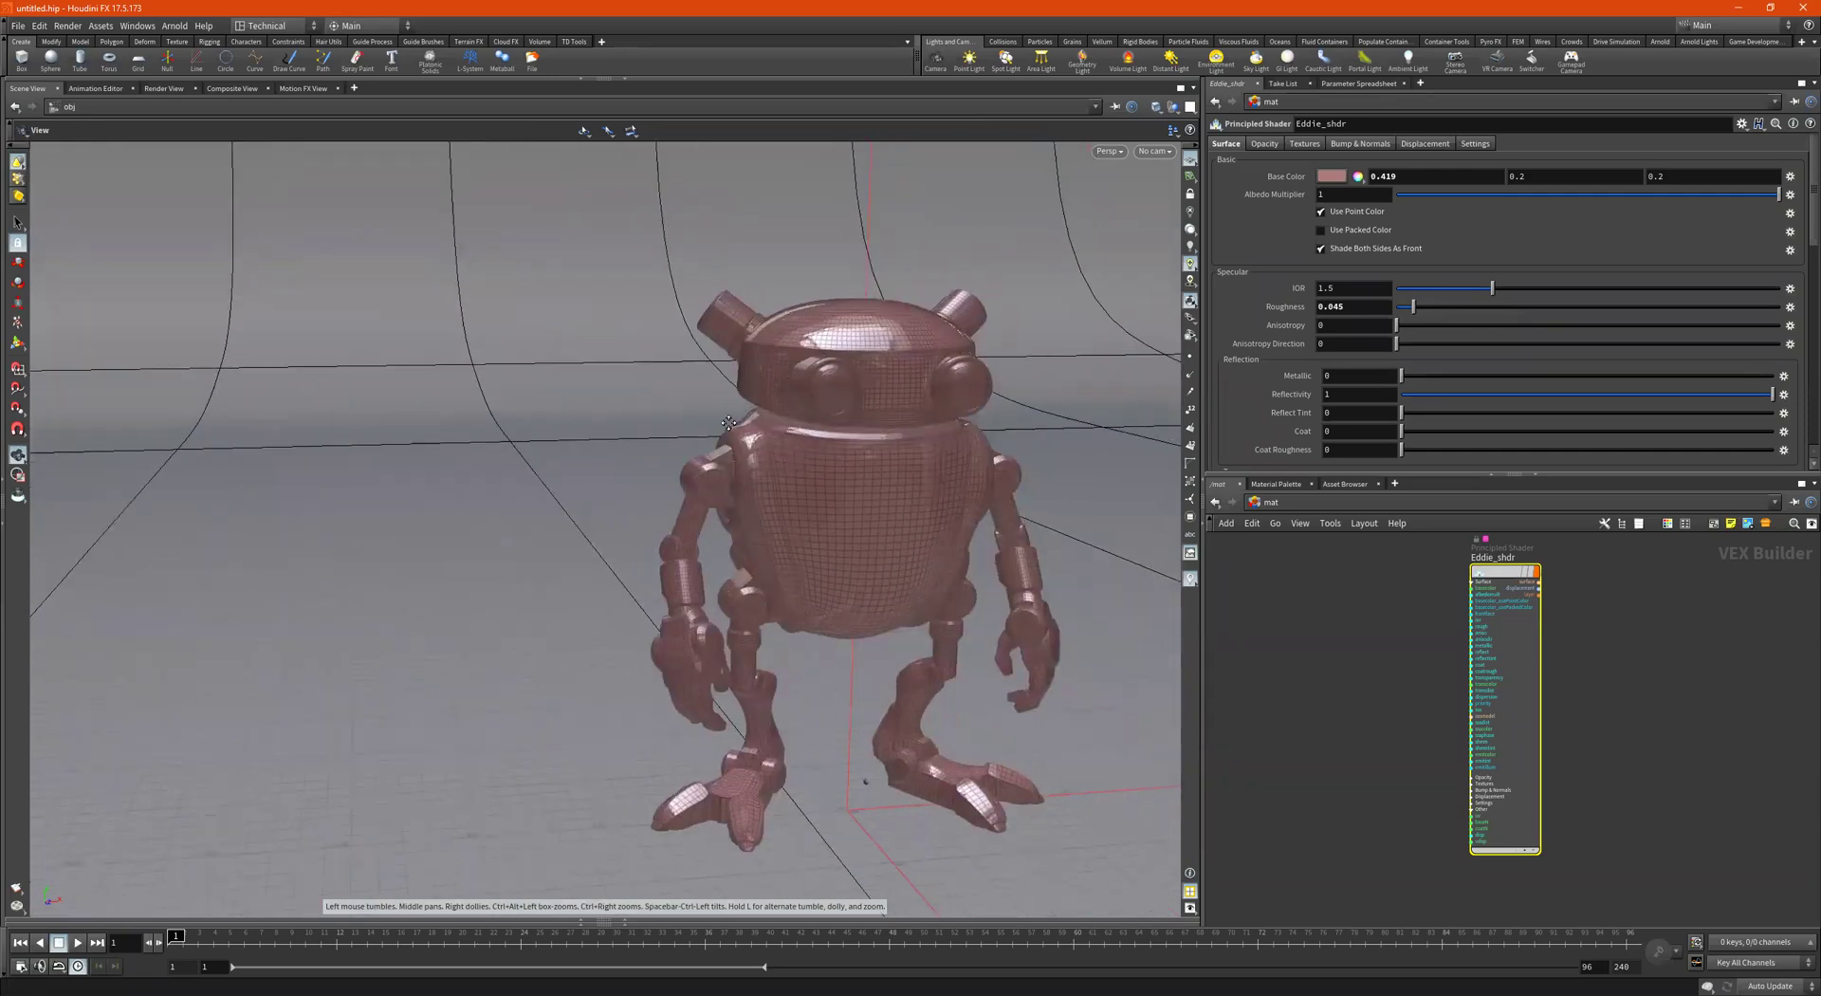
pyautogui.keyDown('alt'); pyautogui.moveTo(800, 425); pyautogui.dragTo(878, 423, button='right'); pyautogui.keyUp('alt')
pyautogui.keyDown('alt'); pyautogui.moveTo(878, 423); pyautogui.dragTo(776, 385, button='middle'); pyautogui.keyUp('alt')
pyautogui.keyDown('alt'); pyautogui.moveTo(777, 385); pyautogui.dragTo(777, 415); pyautogui.keyUp('alt')
pyautogui.keyDown('alt'); pyautogui.moveTo(776, 414); pyautogui.dragTo(835, 414, button='right'); pyautogui.keyUp('alt')
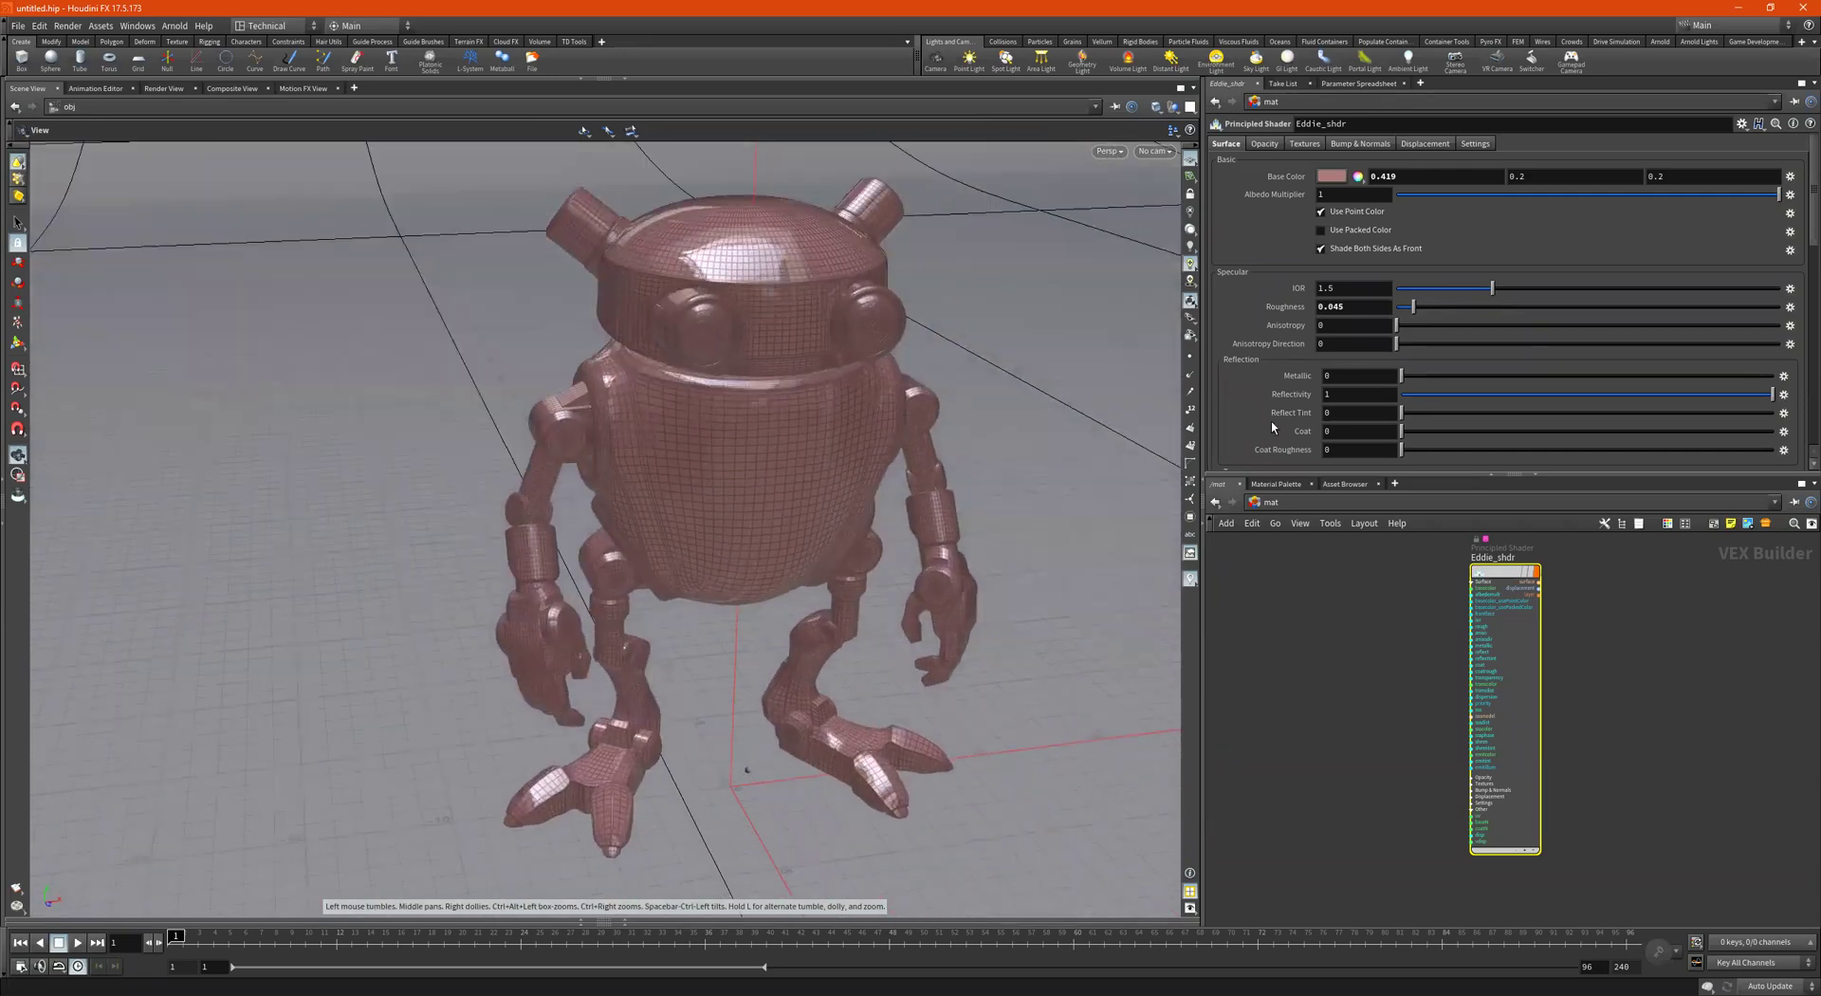
pyautogui.press('Return')
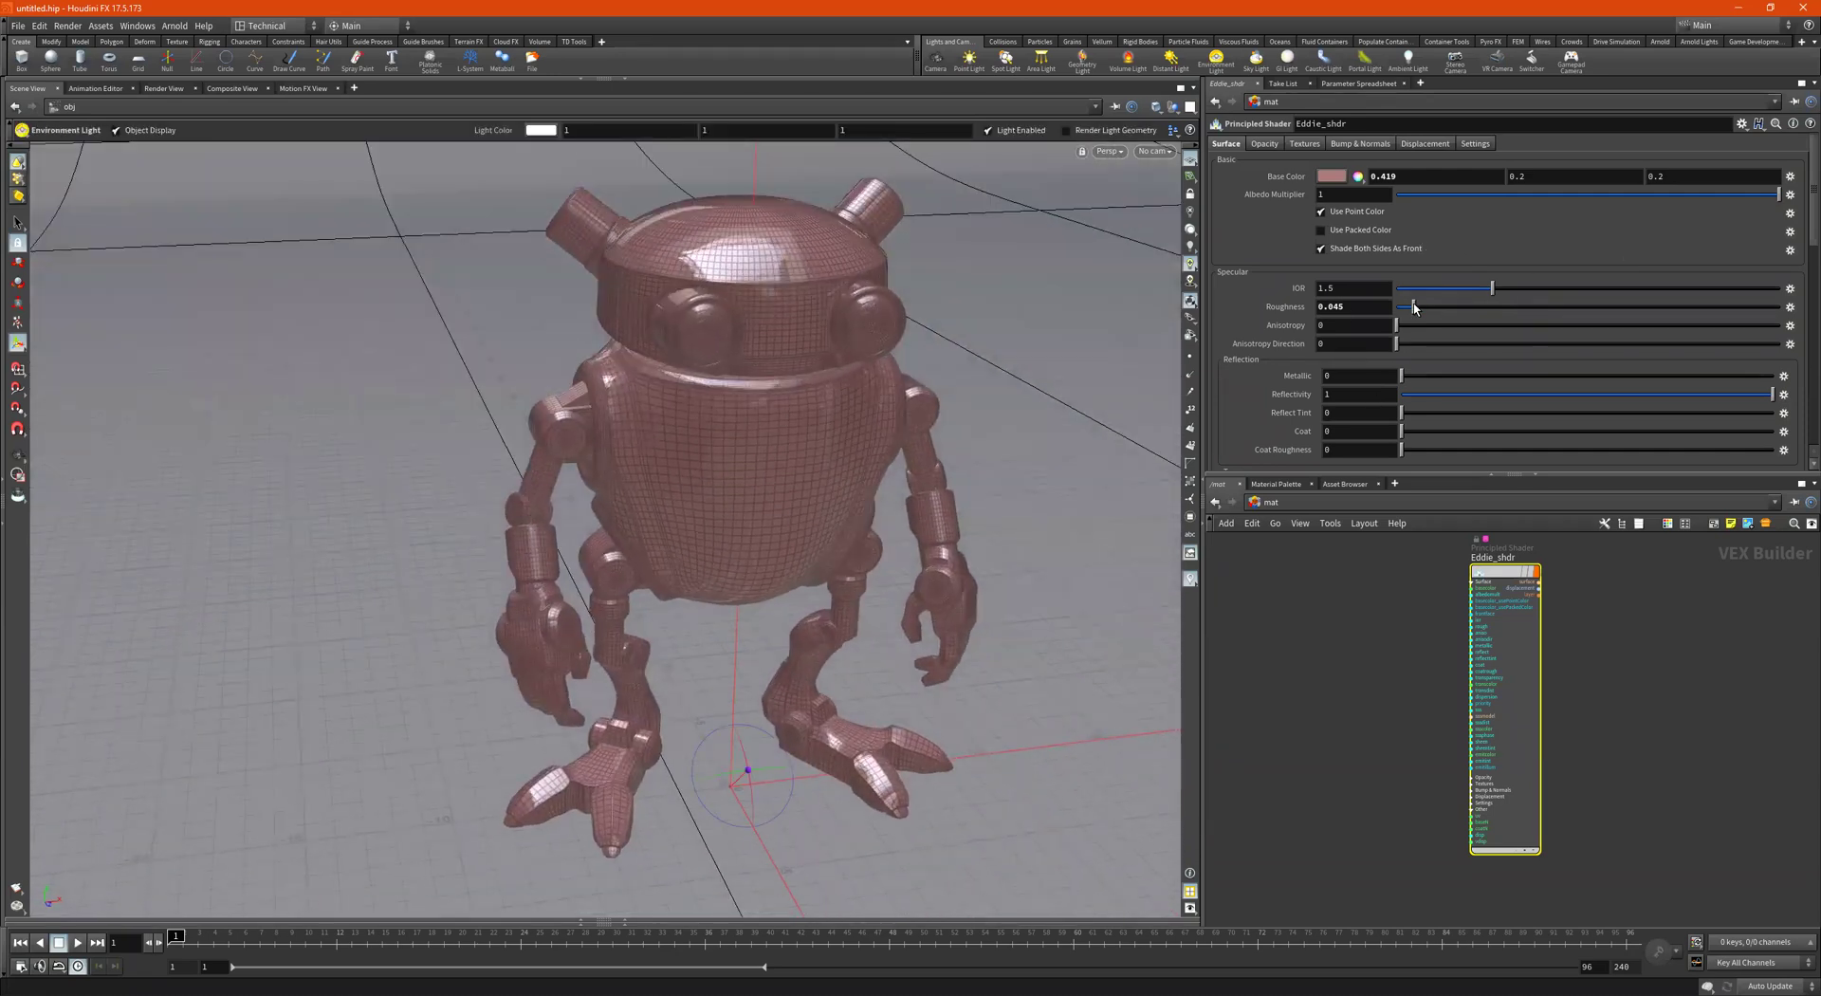
# Set the Eddie_shdr roughness to 0.296 and return to the obj network
pyautogui.scroll(-10, 1536, 279)
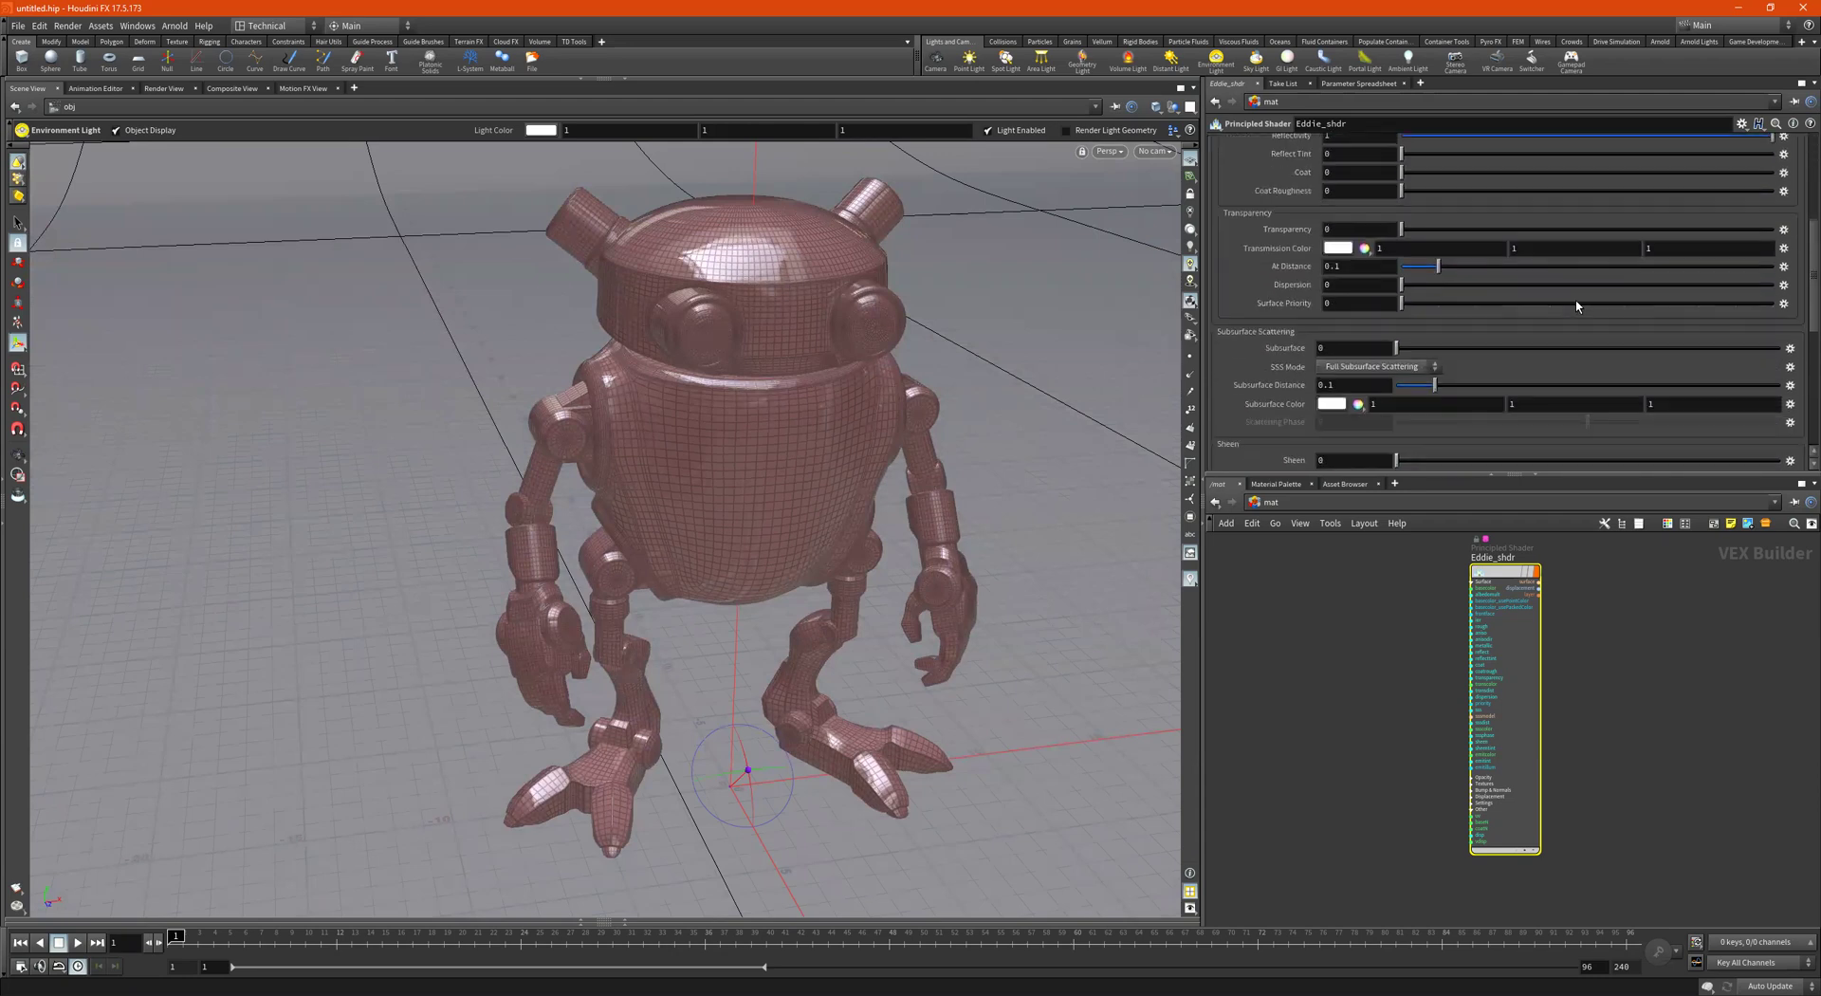
pyautogui.scroll(8, 1578, 312)
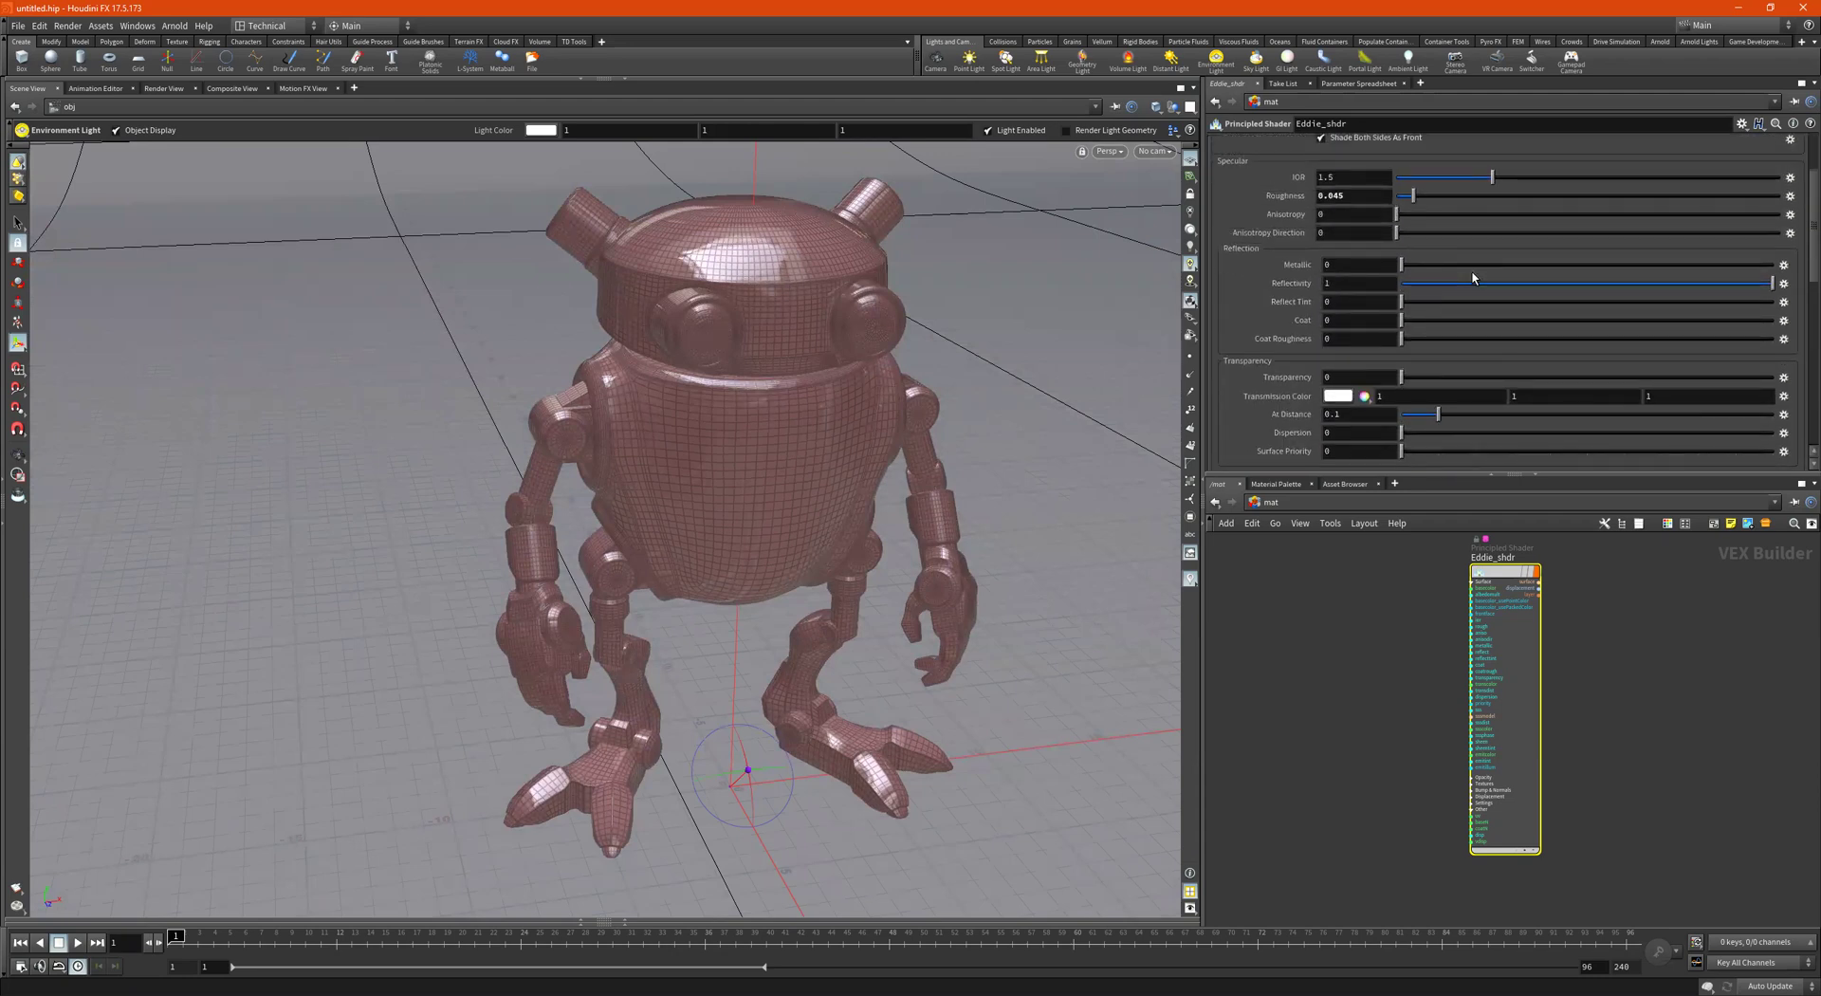
pyautogui.moveTo(1411, 270)
pyautogui.mouseDown()
pyautogui.moveTo(1612, 271)
pyautogui.moveTo(1460, 283)
pyautogui.moveTo(1529, 287)
pyautogui.moveTo(1510, 282)
pyautogui.mouseUp()
pyautogui.keyDown('alt'); pyautogui.moveTo(916, 366); pyautogui.dragTo(899, 350); pyautogui.keyUp('alt')
pyautogui.click(1256, 500)
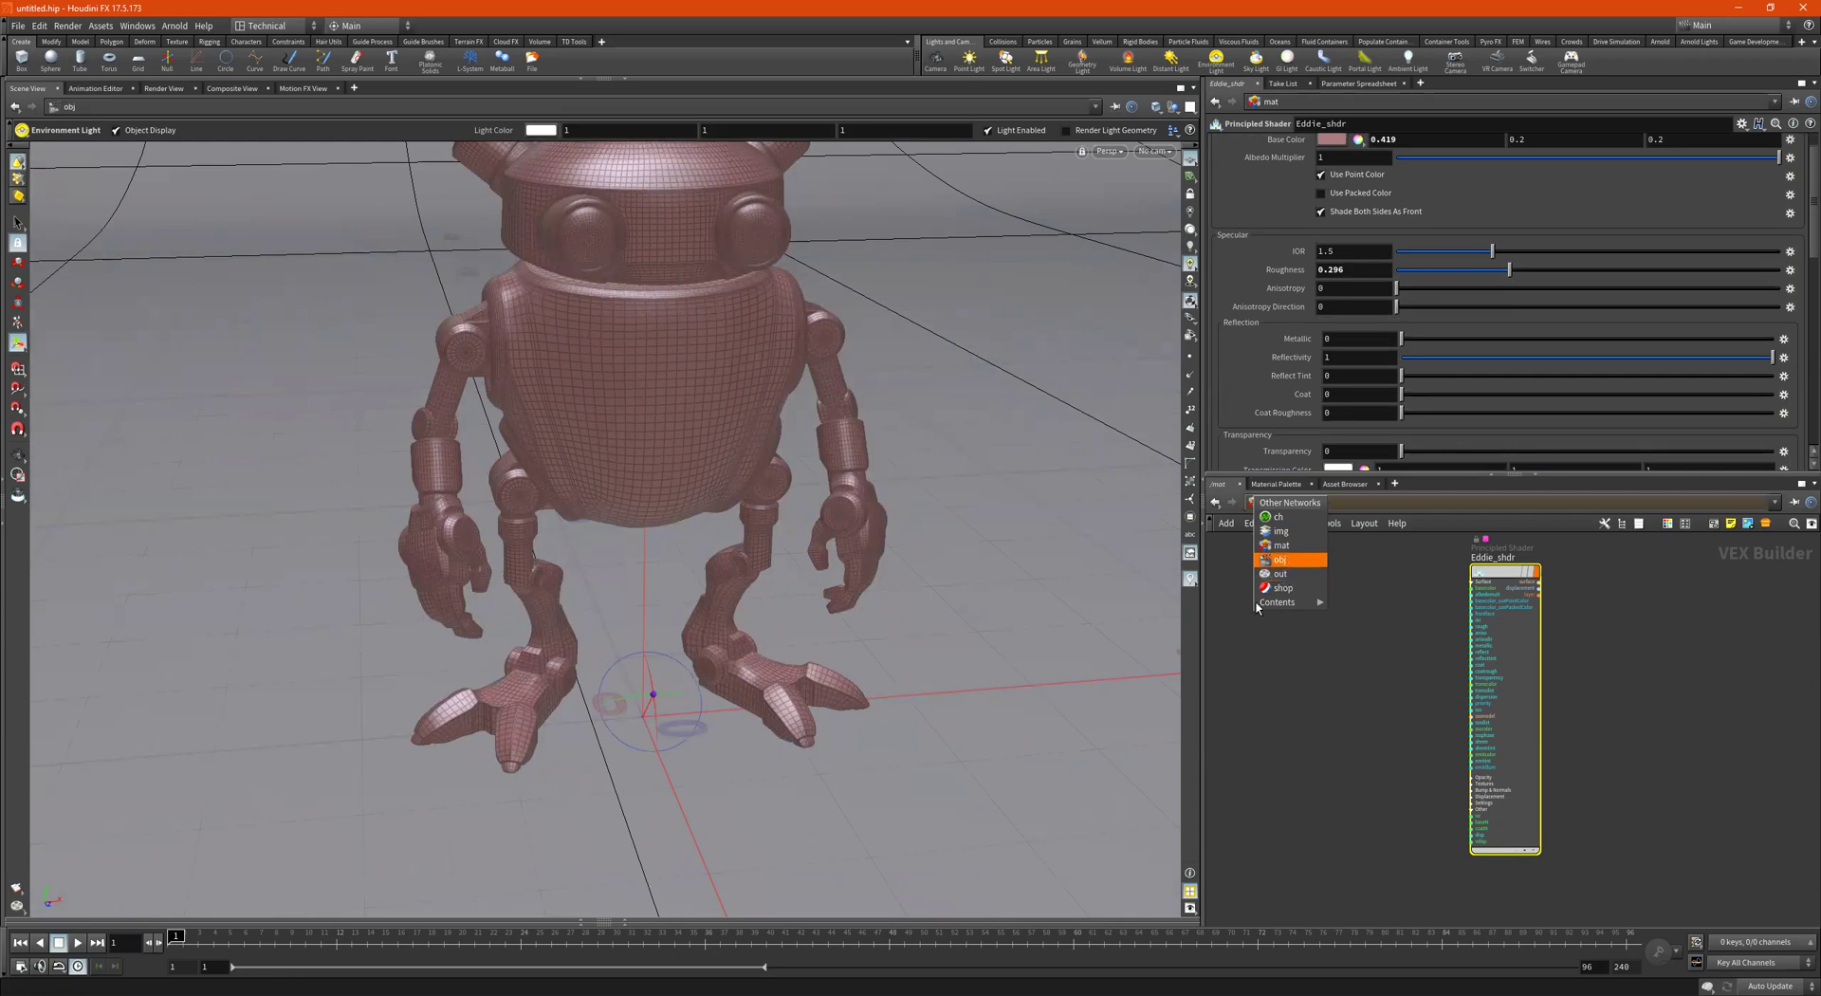
pyautogui.click(1280, 559)
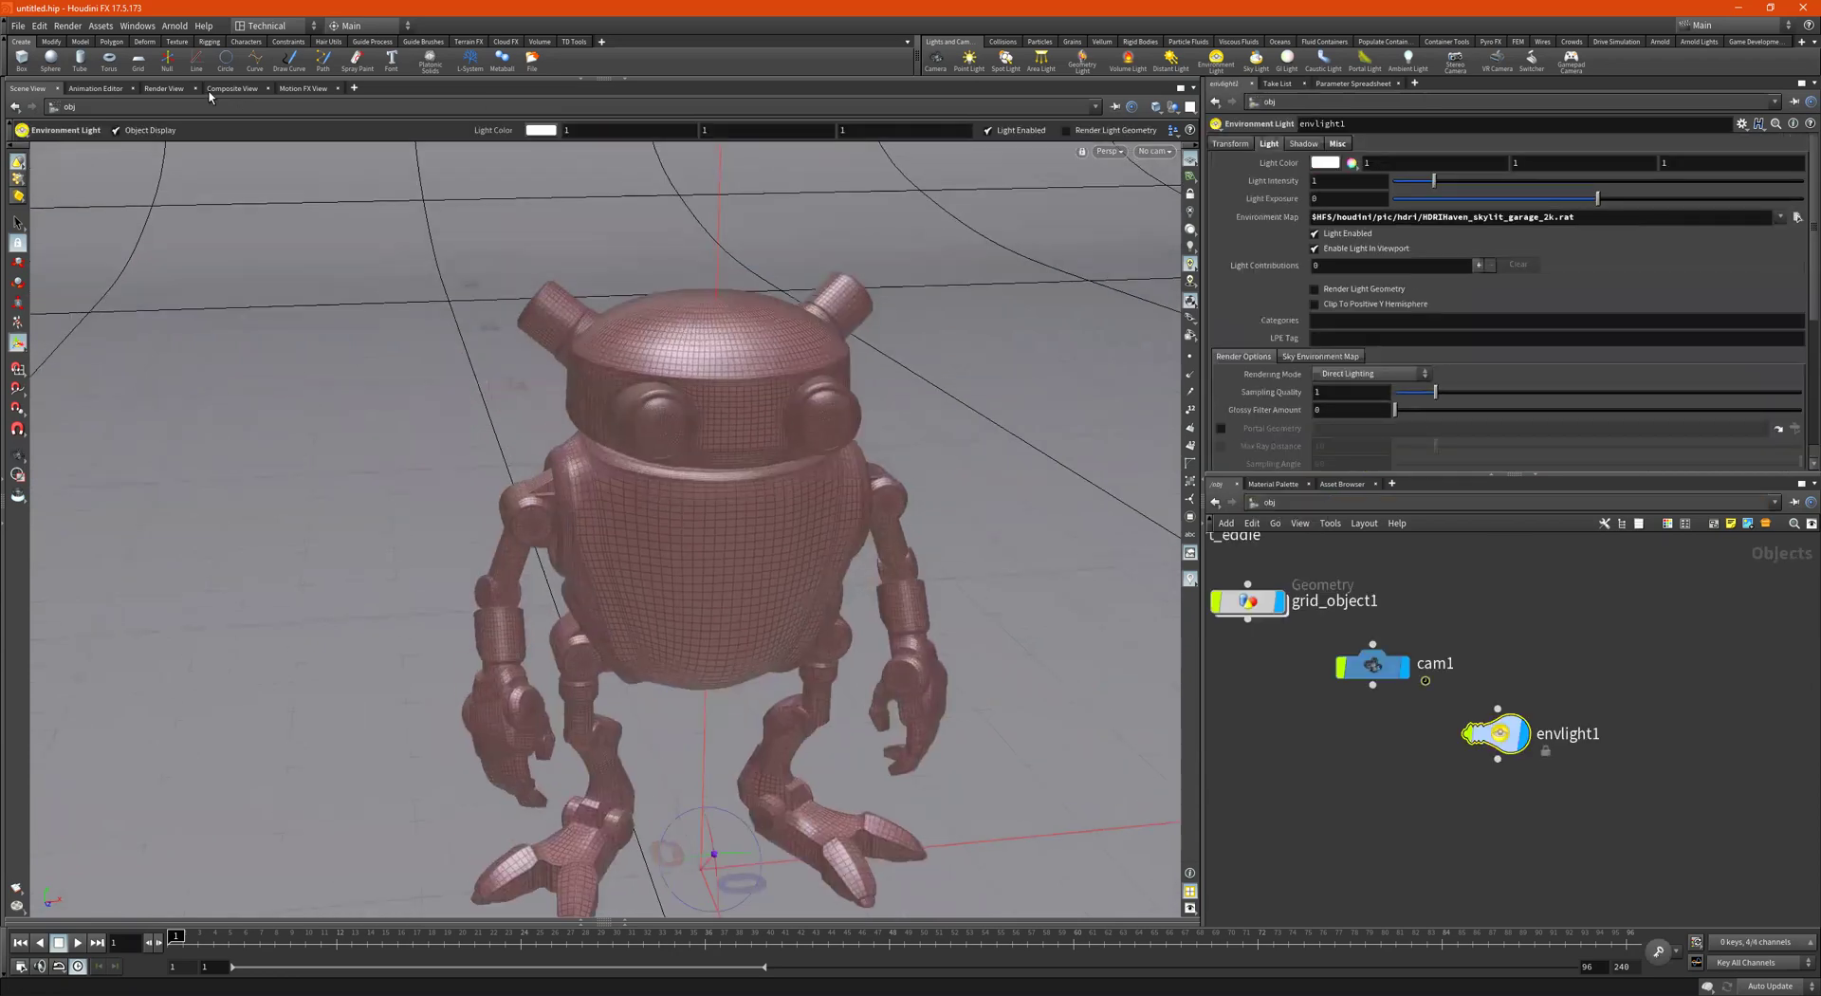
# Show the Render View, return the network editor to the object level and bring all scene nodes into sight
pyautogui.click(180, 89)
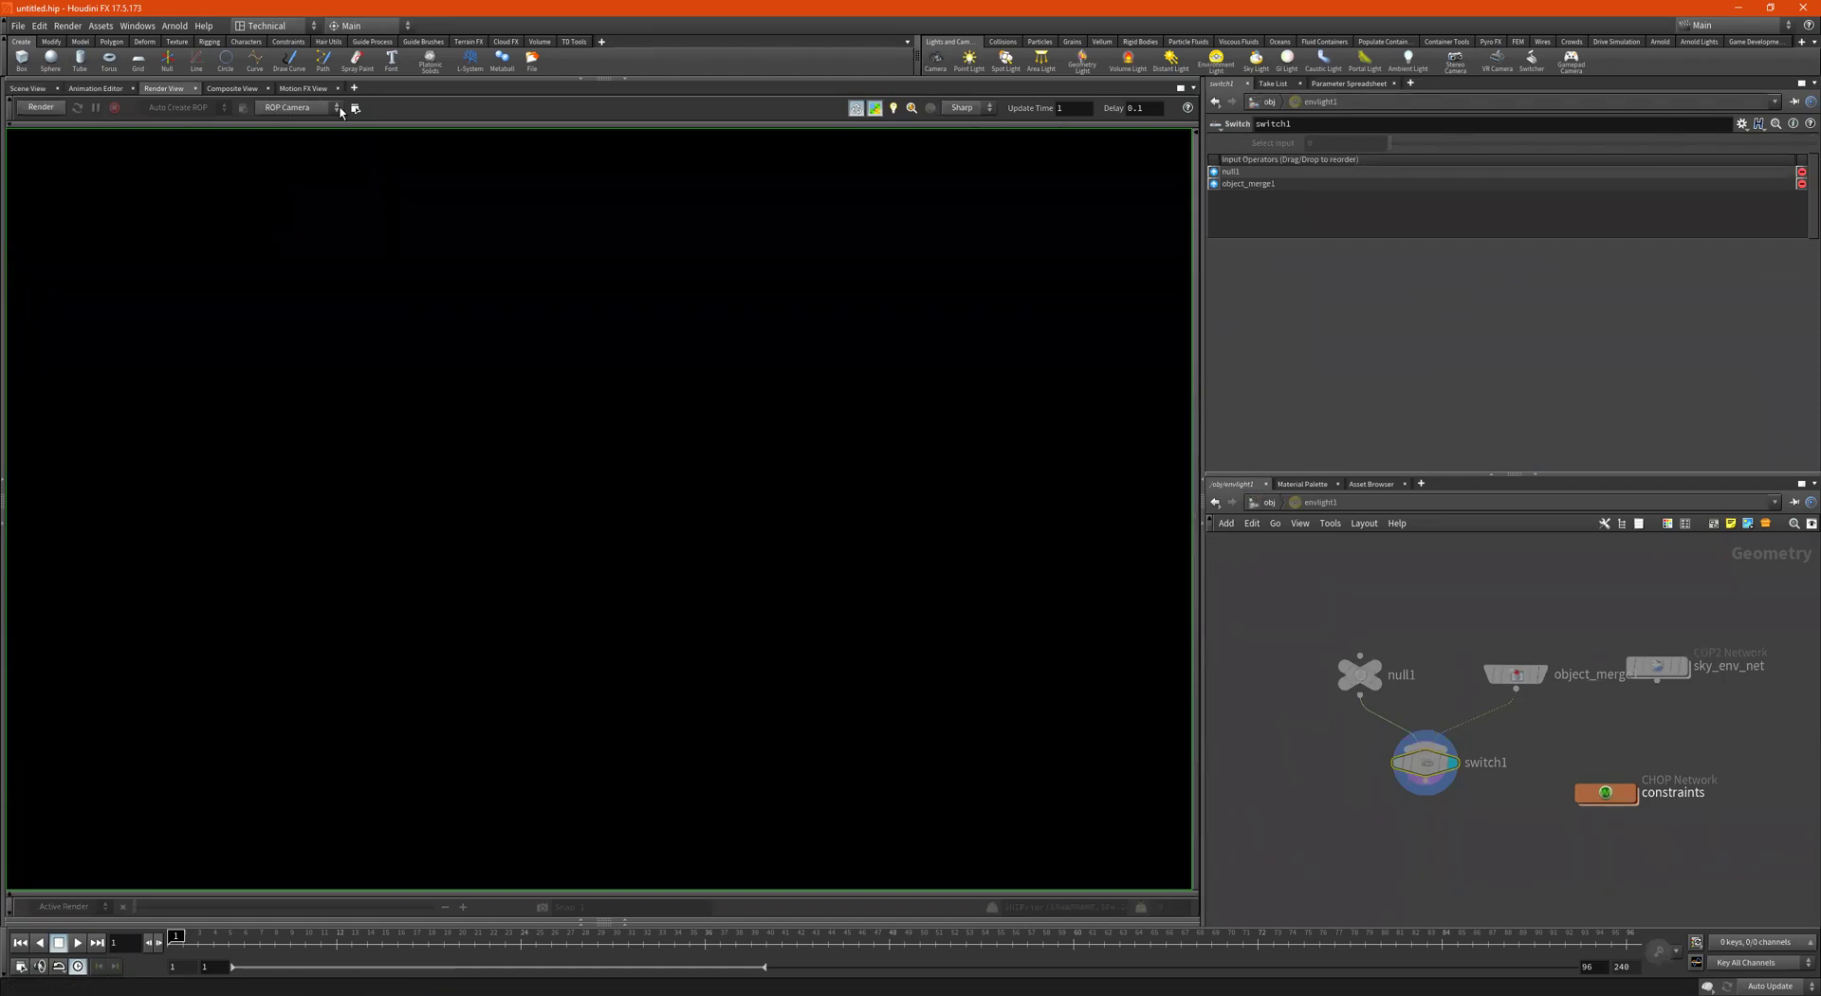
pyautogui.click(152, 131)
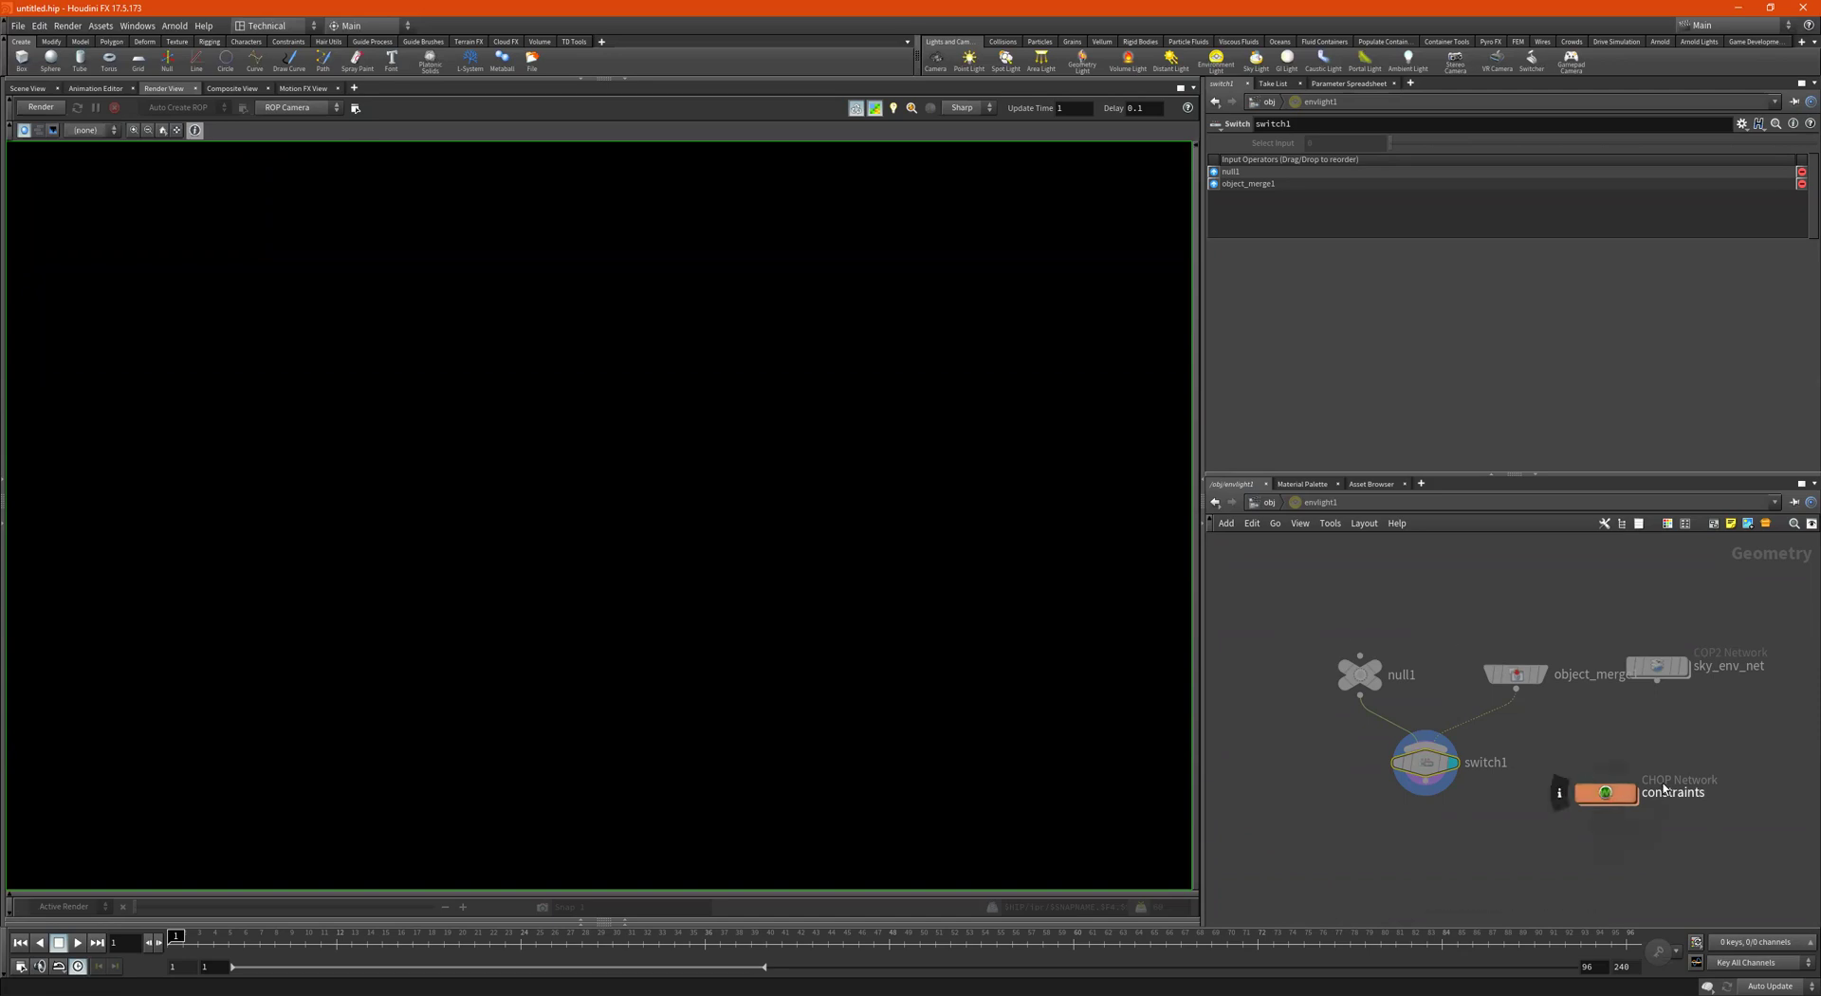
pyautogui.click(1268, 502)
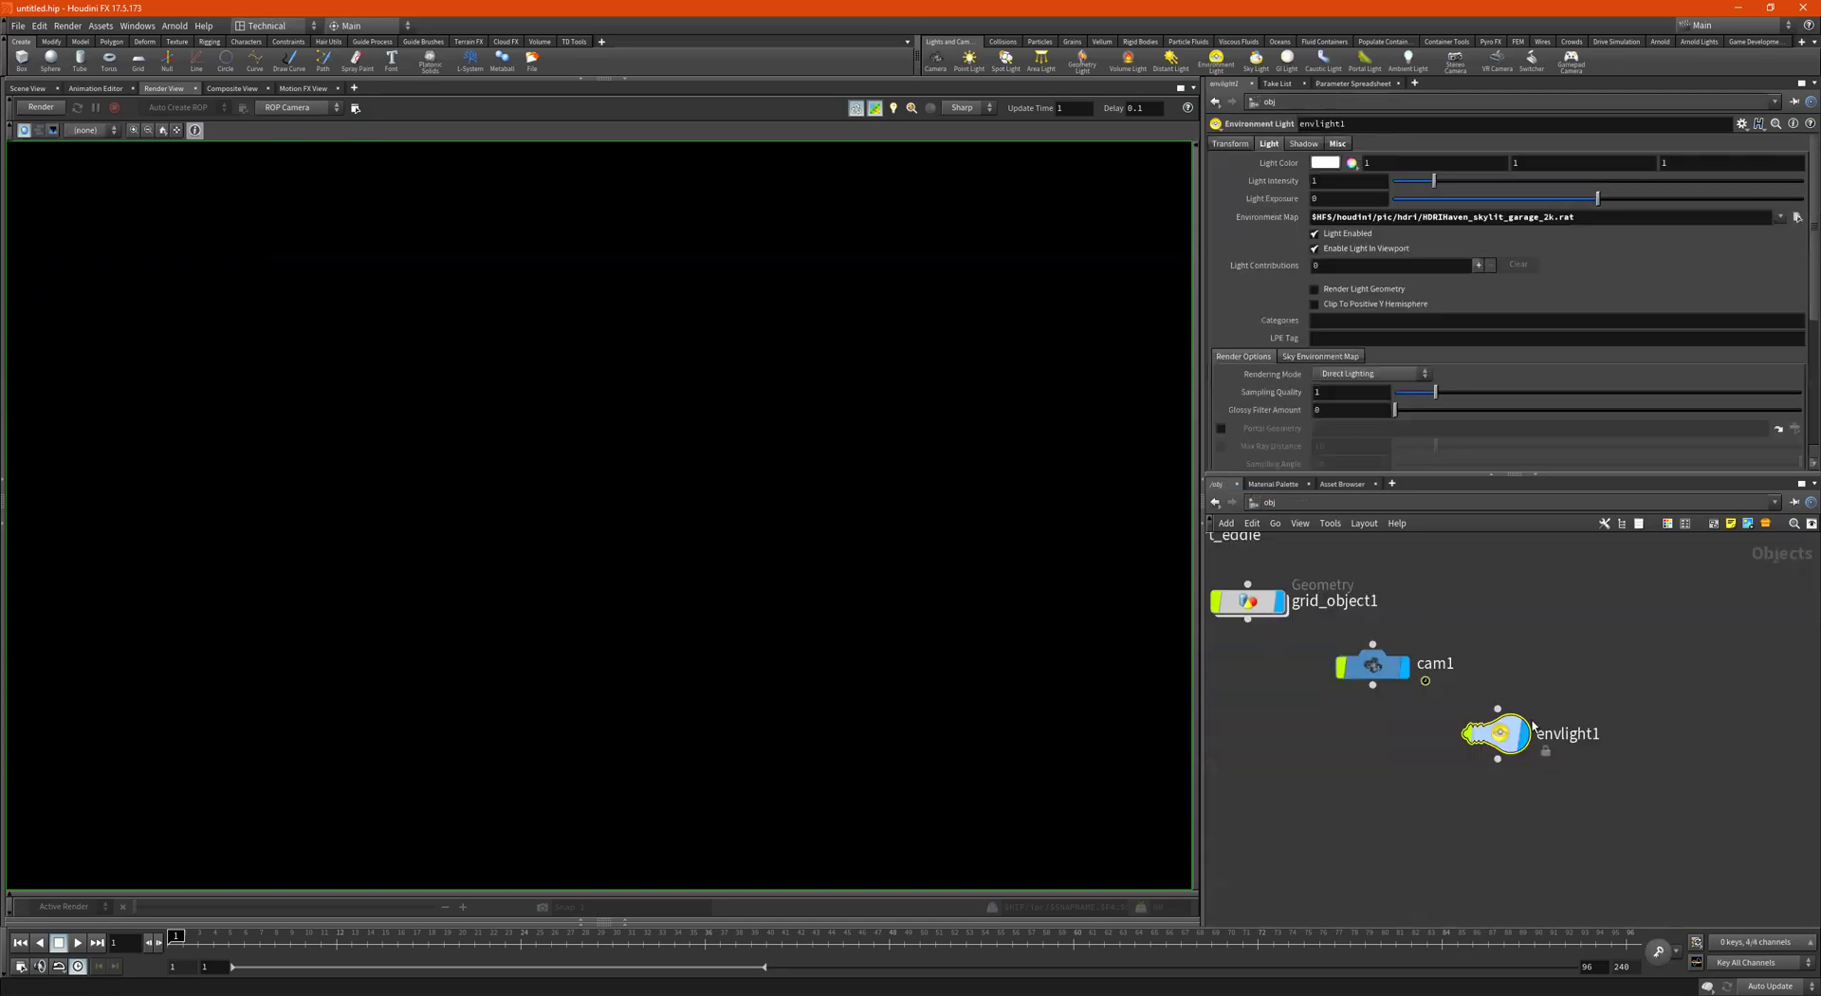
pyautogui.moveTo(1339, 720); pyautogui.dragTo(1441, 624)
pyautogui.moveTo(1438, 605); pyautogui.dragTo(1554, 642, button='middle')
pyautogui.moveTo(1449, 600); pyautogui.dragTo(1303, 697)
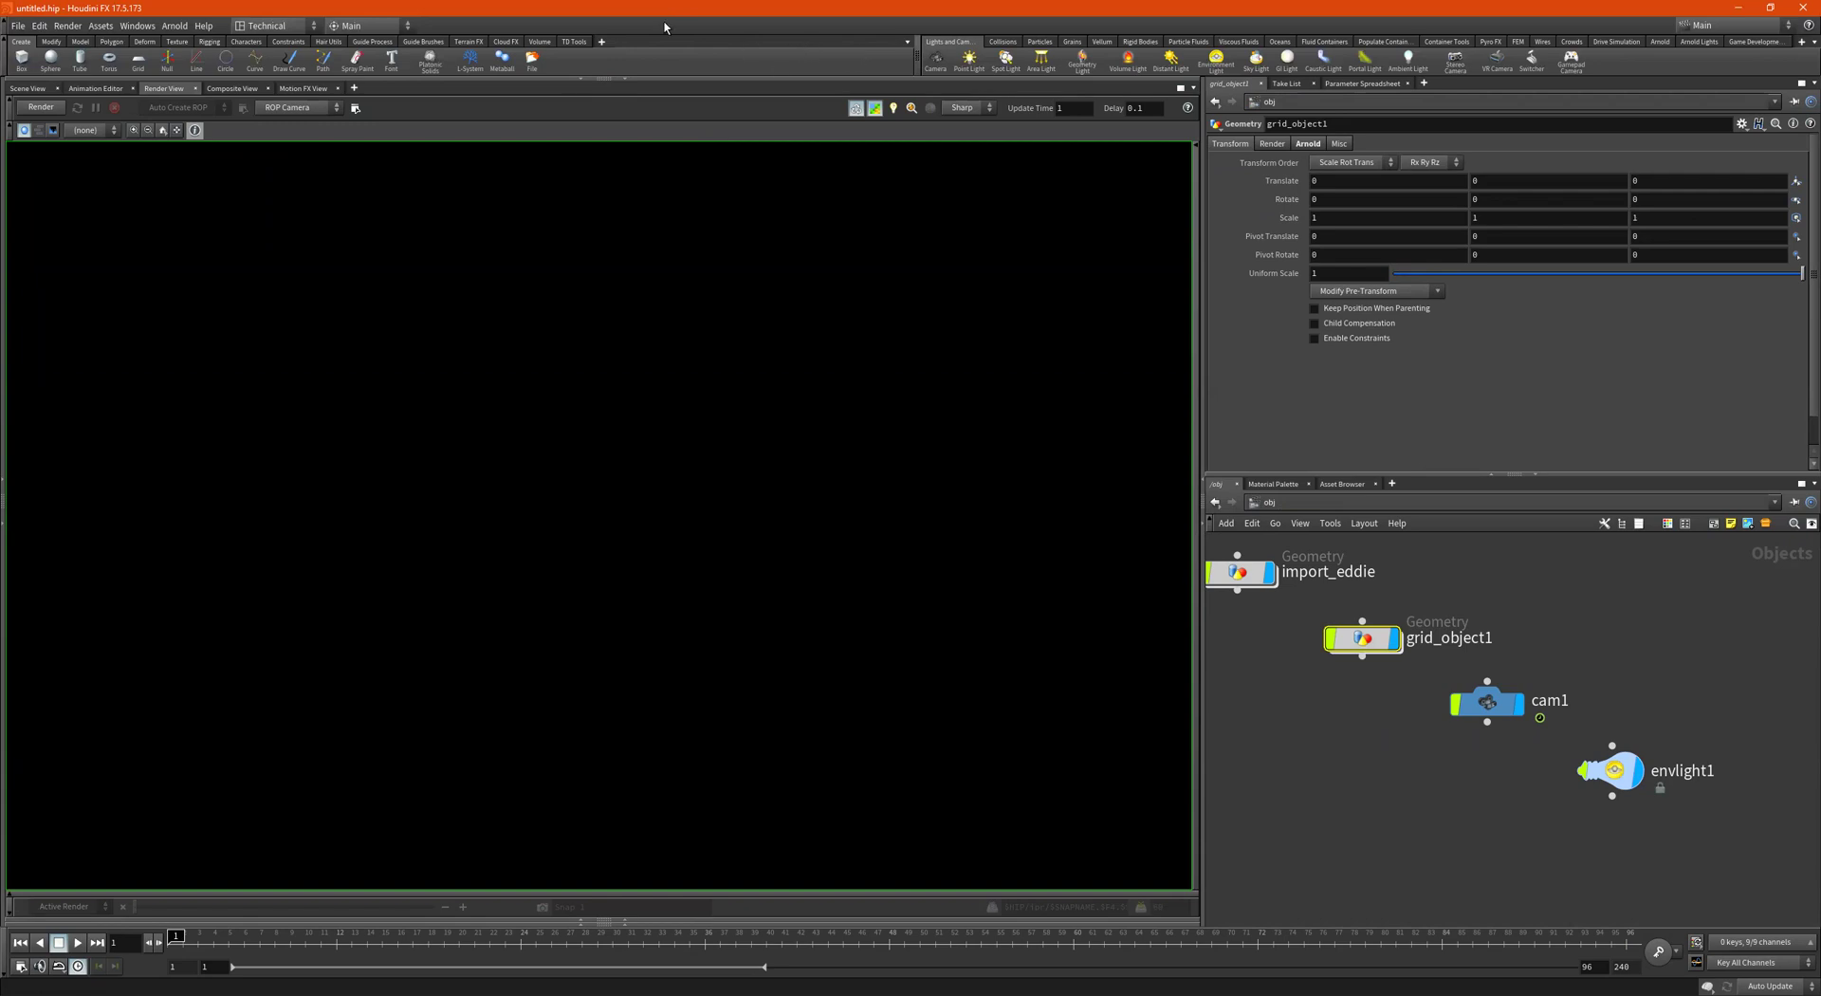
pyautogui.scroll(-3, 1343, 694)
pyautogui.moveTo(1369, 745); pyautogui.dragTo(1395, 822, button='middle')
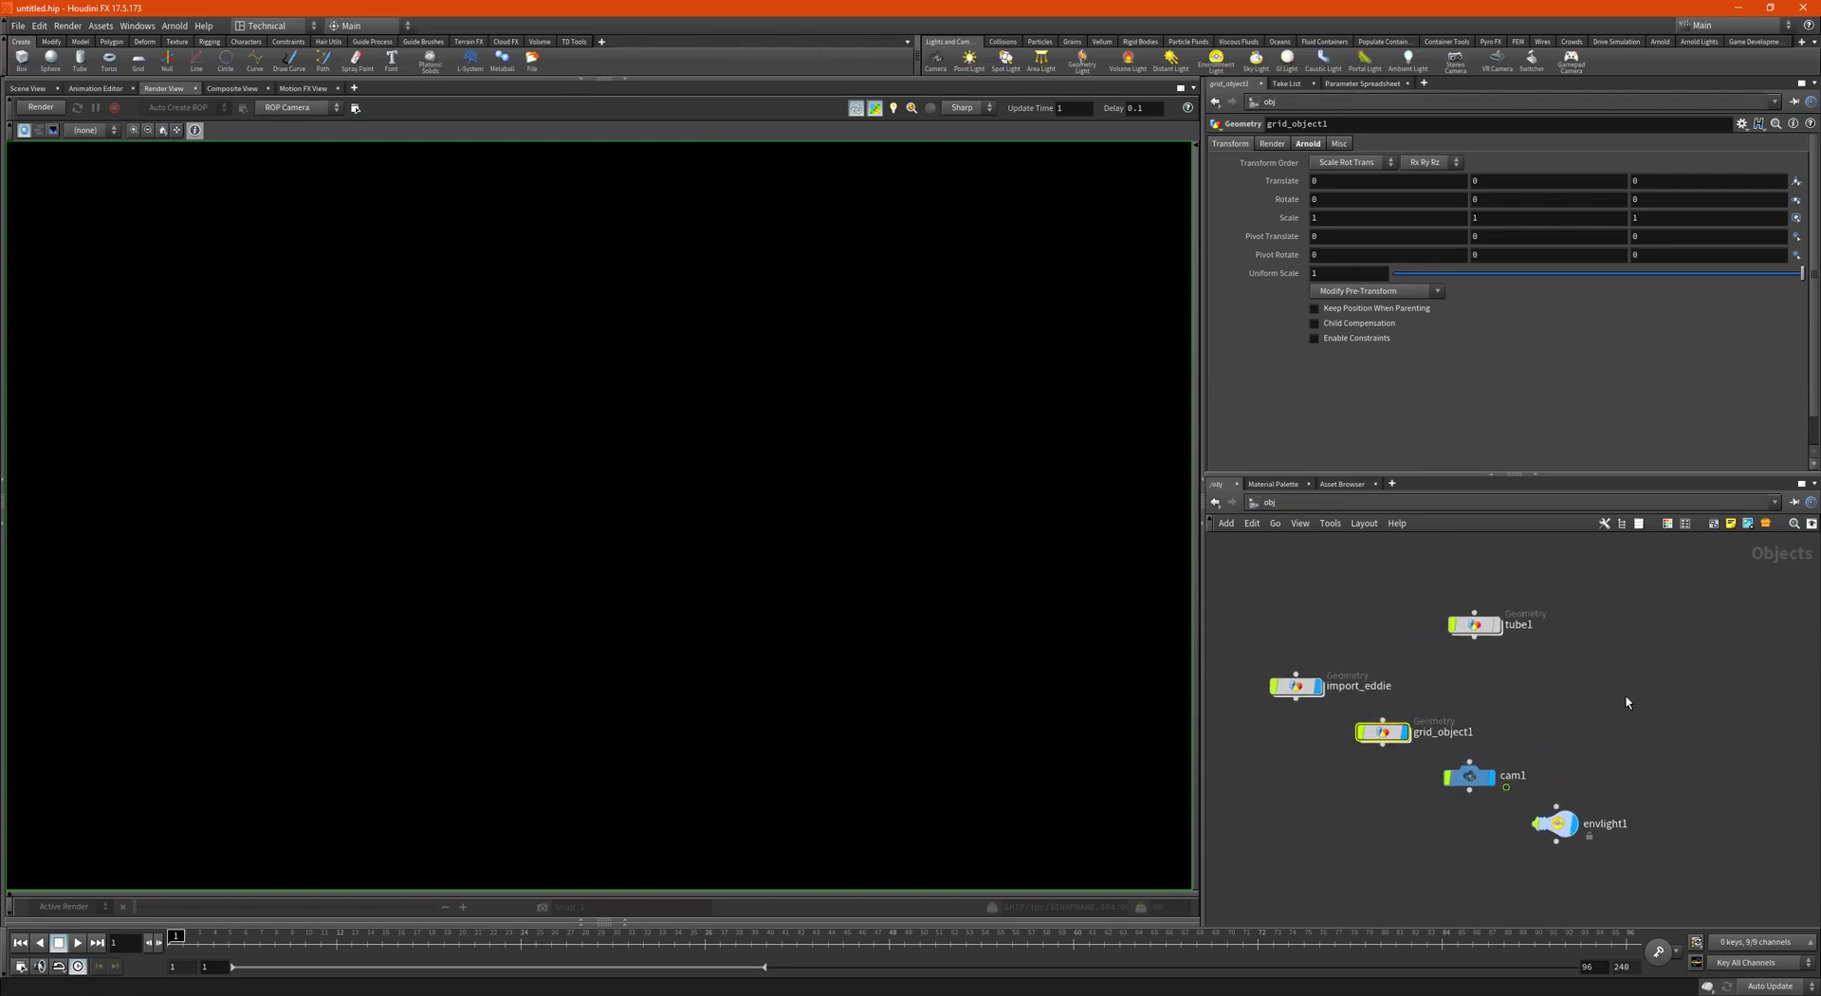
# Add a Mantra render node in the out network and check its camera choice, leaving /obj/cam1 assigned
pyautogui.click(1362, 509)
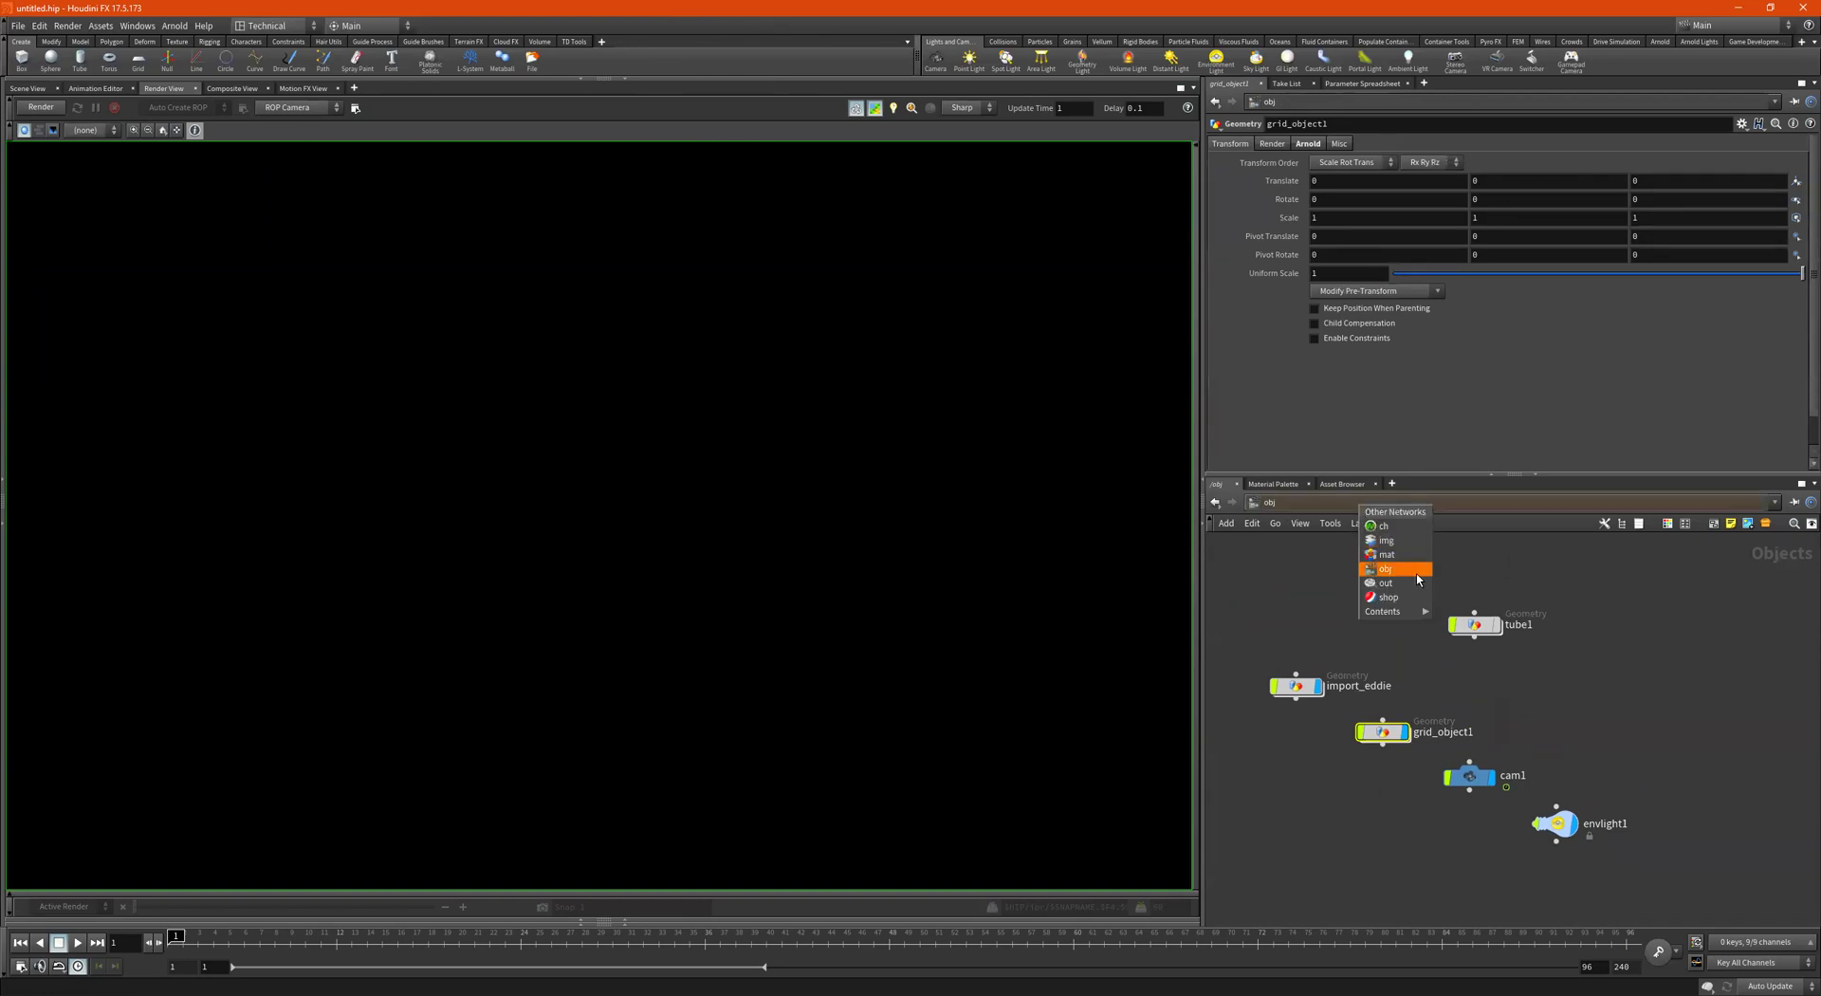
pyautogui.click(1389, 582)
pyautogui.press('Tab')
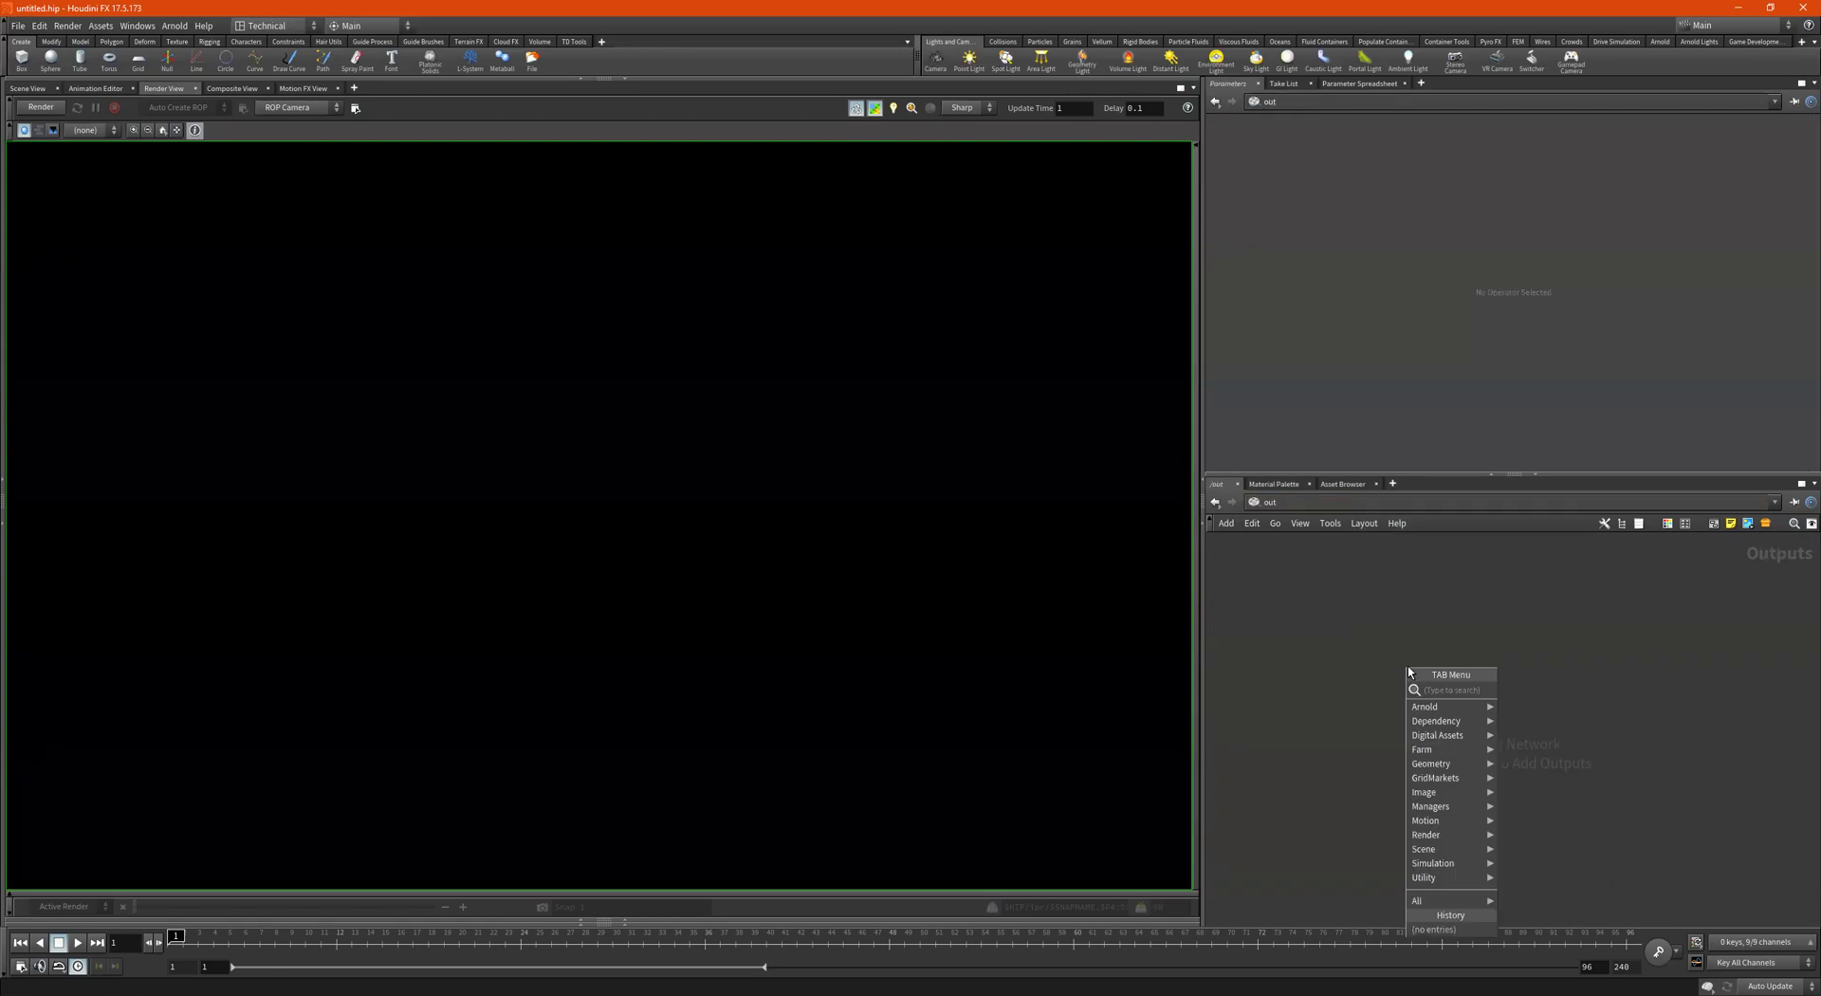
pyautogui.write('mantra')
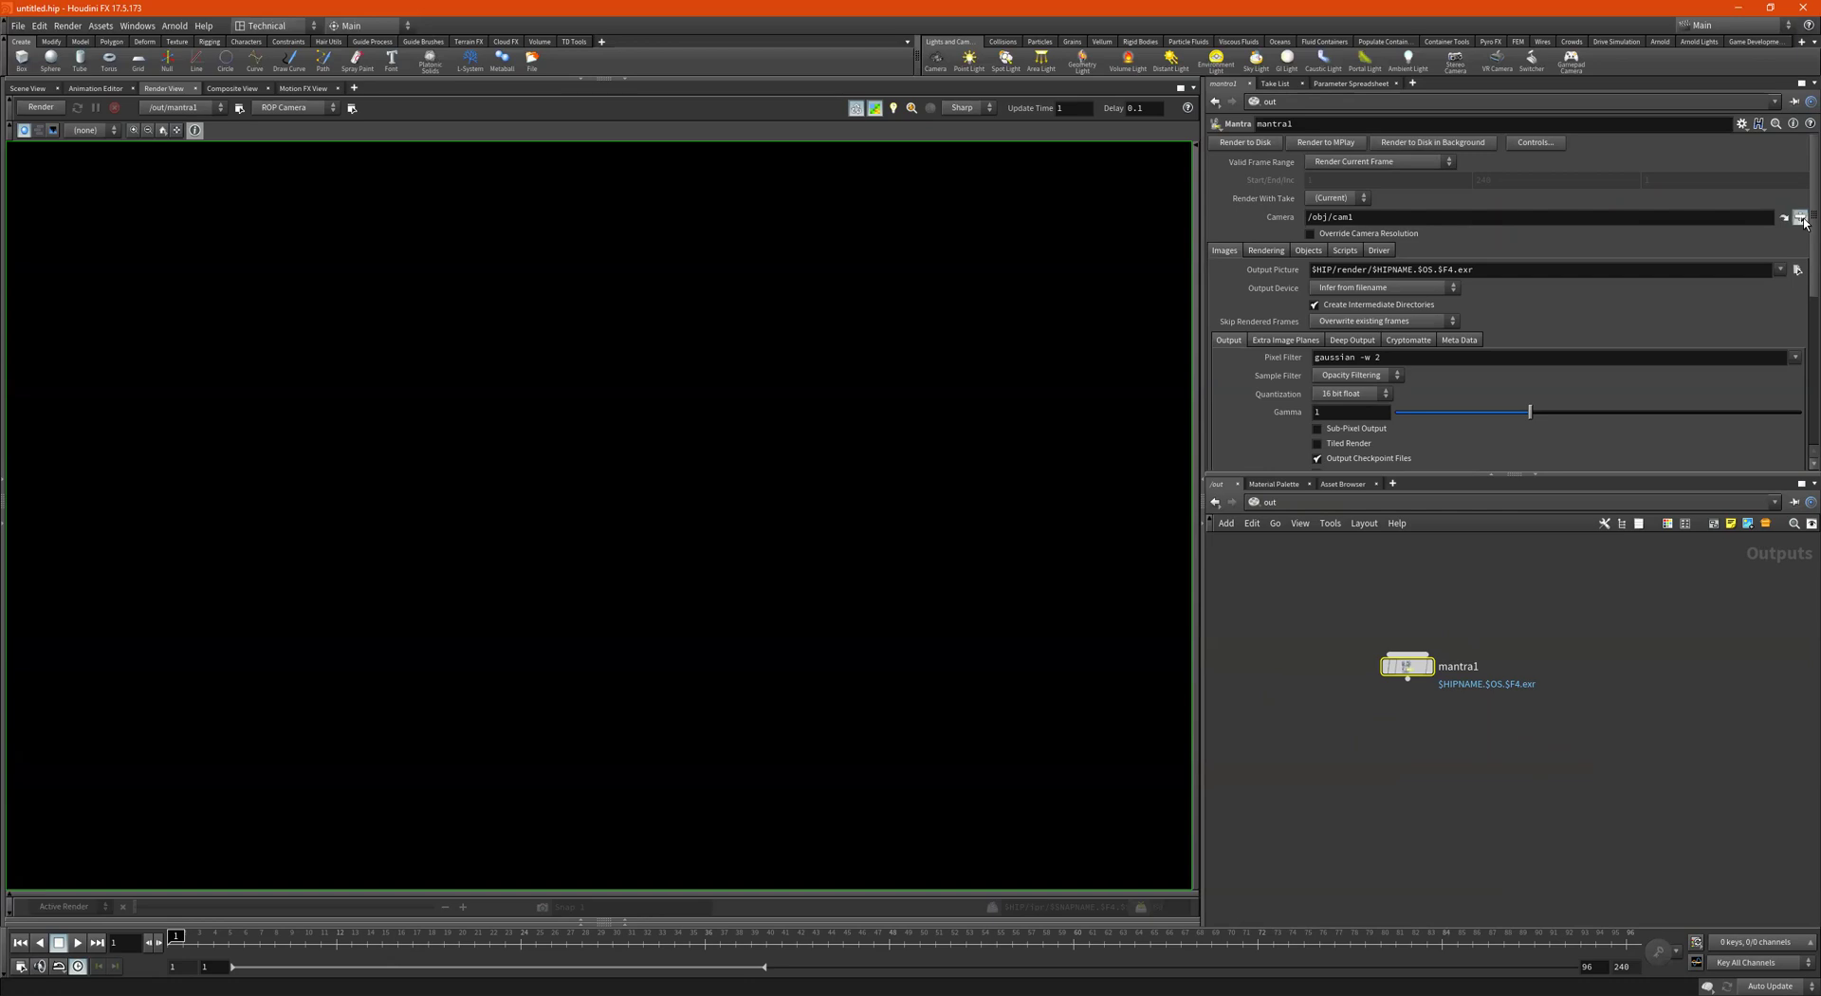
pyautogui.click(1783, 217)
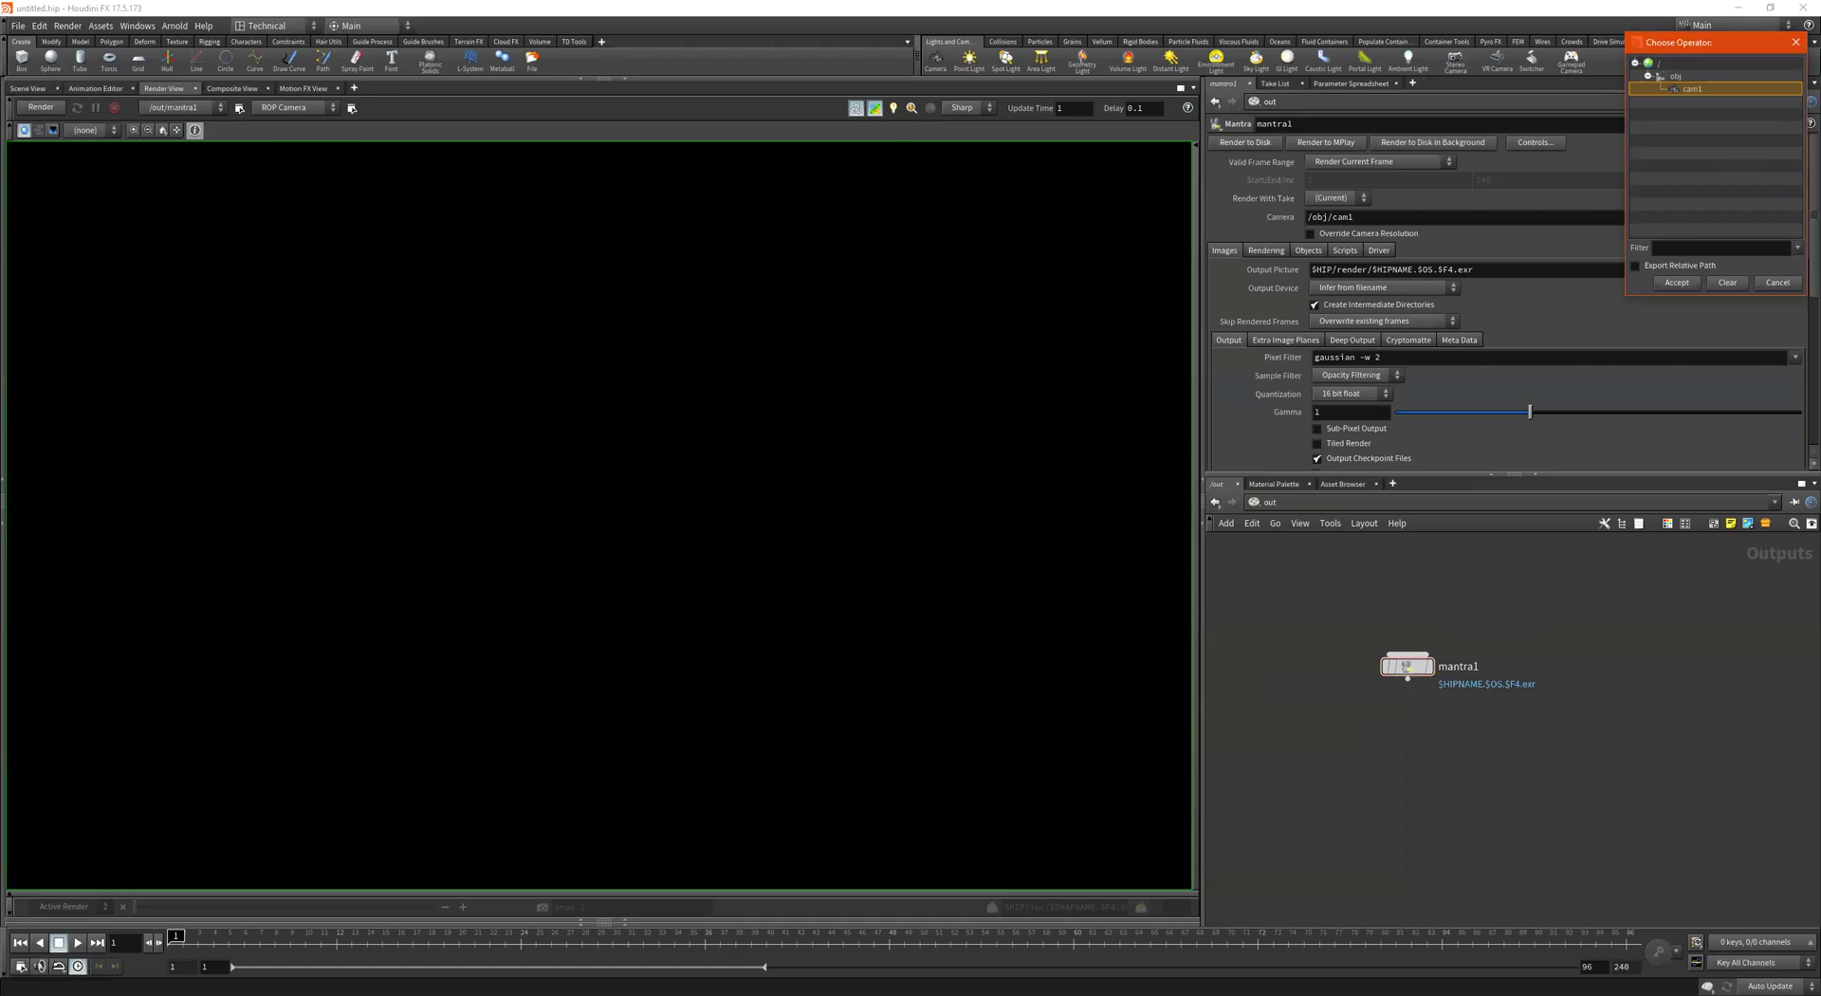
pyautogui.click(1774, 283)
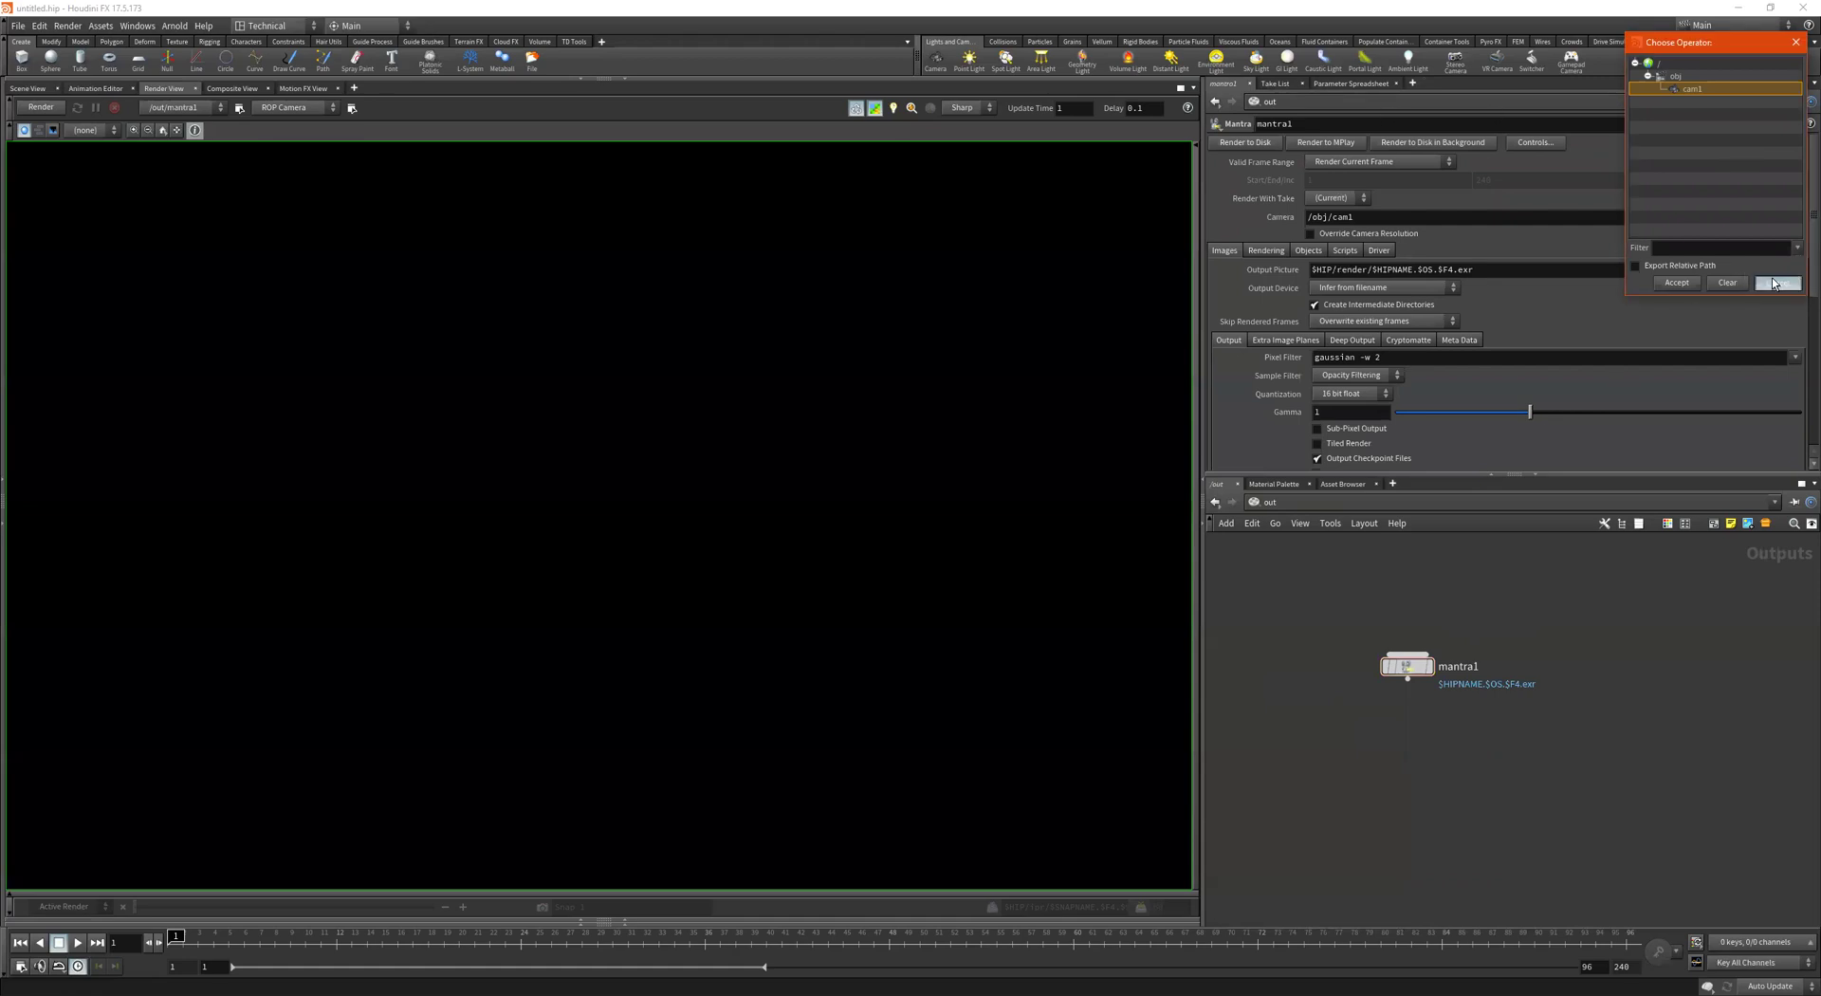